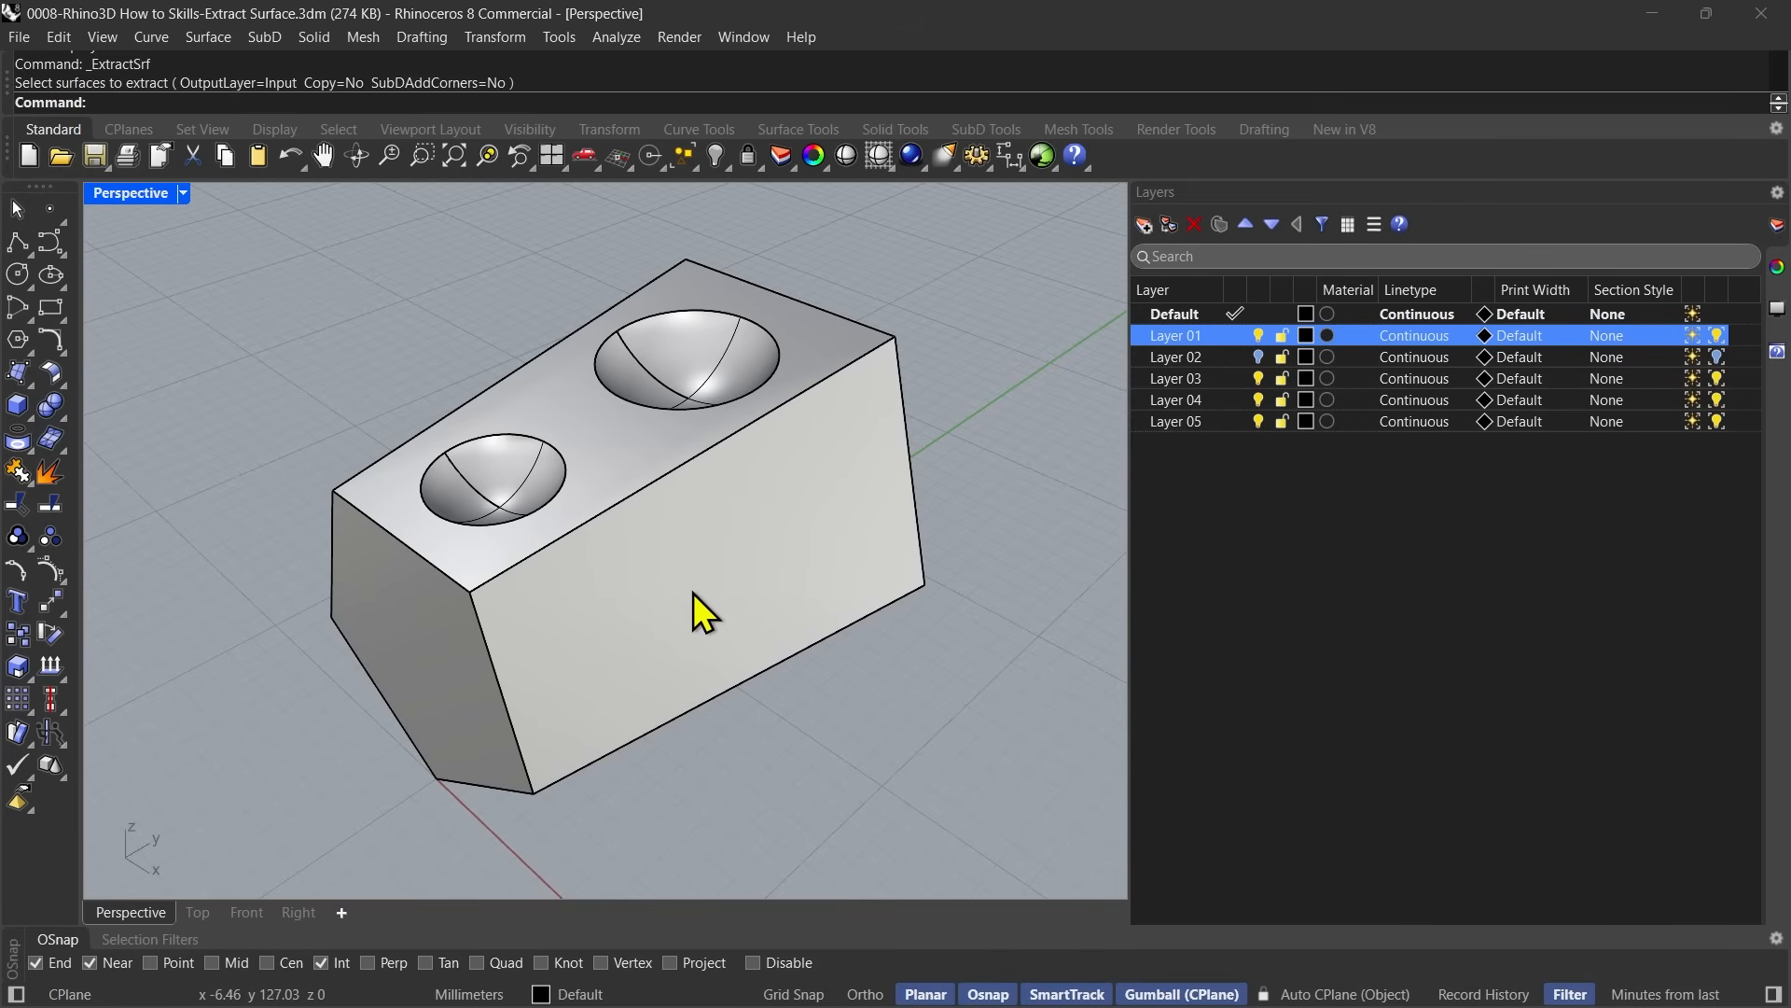
Select the block with the two bowl recesses and check its object type in the properties.
click(704, 666)
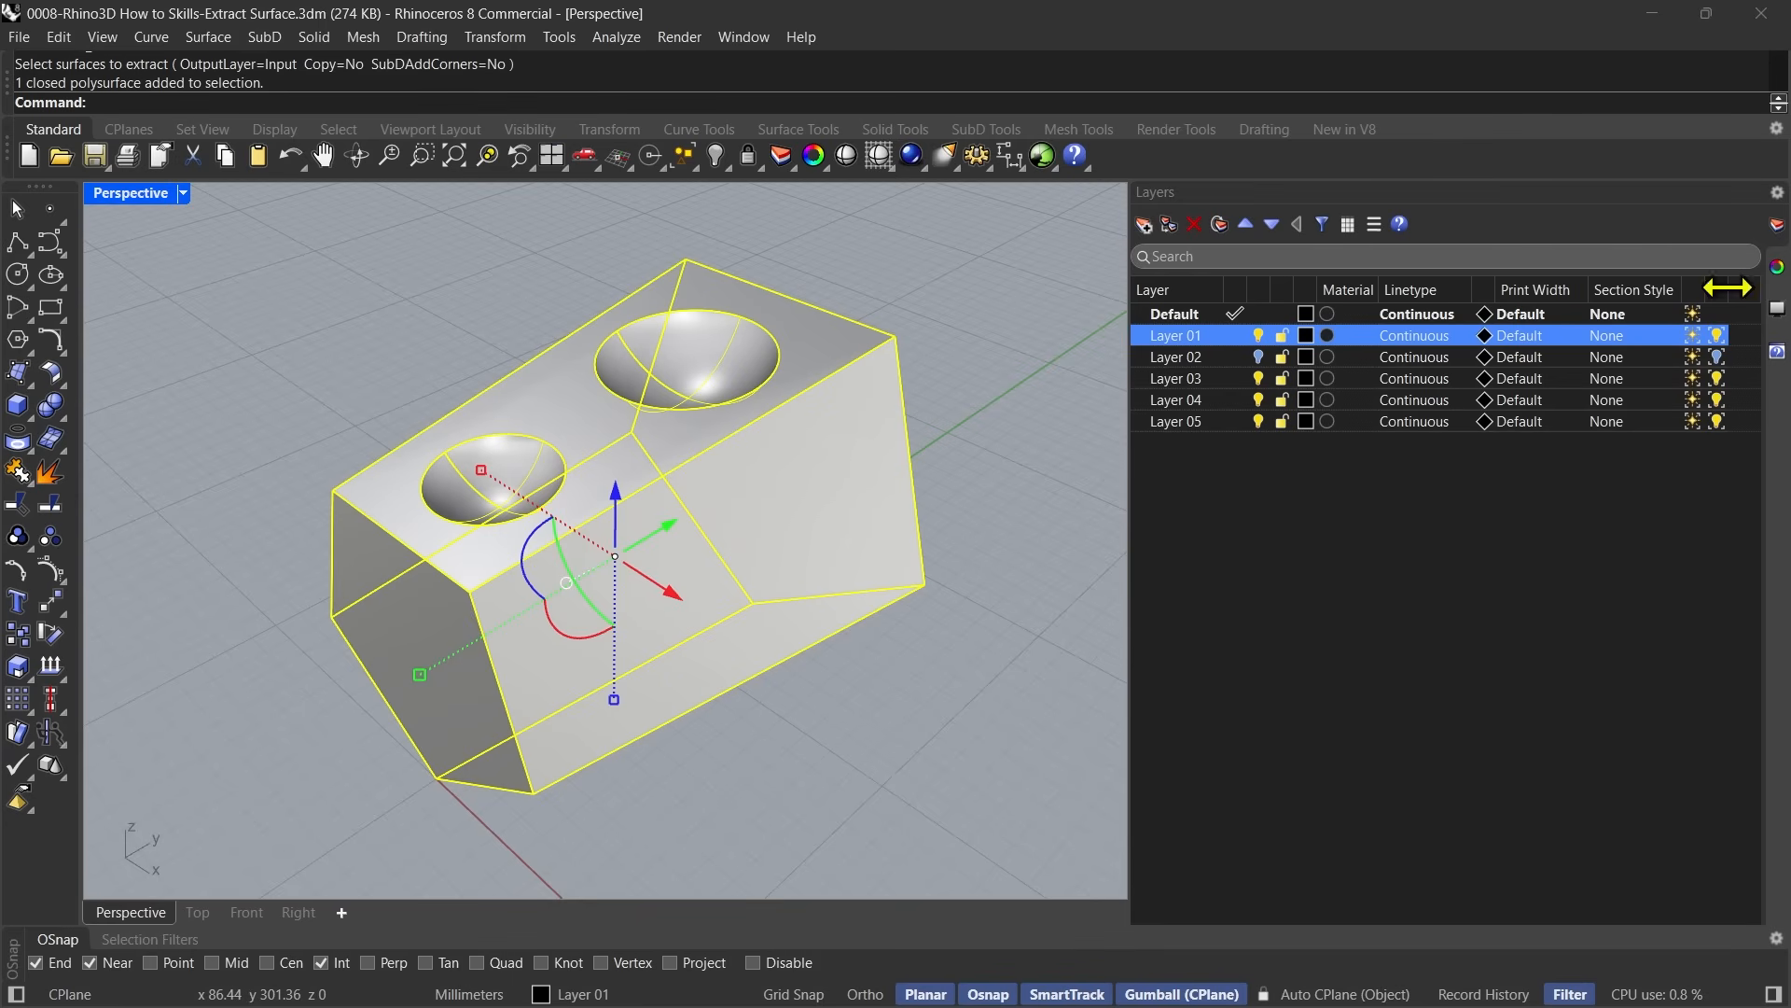
click(1778, 268)
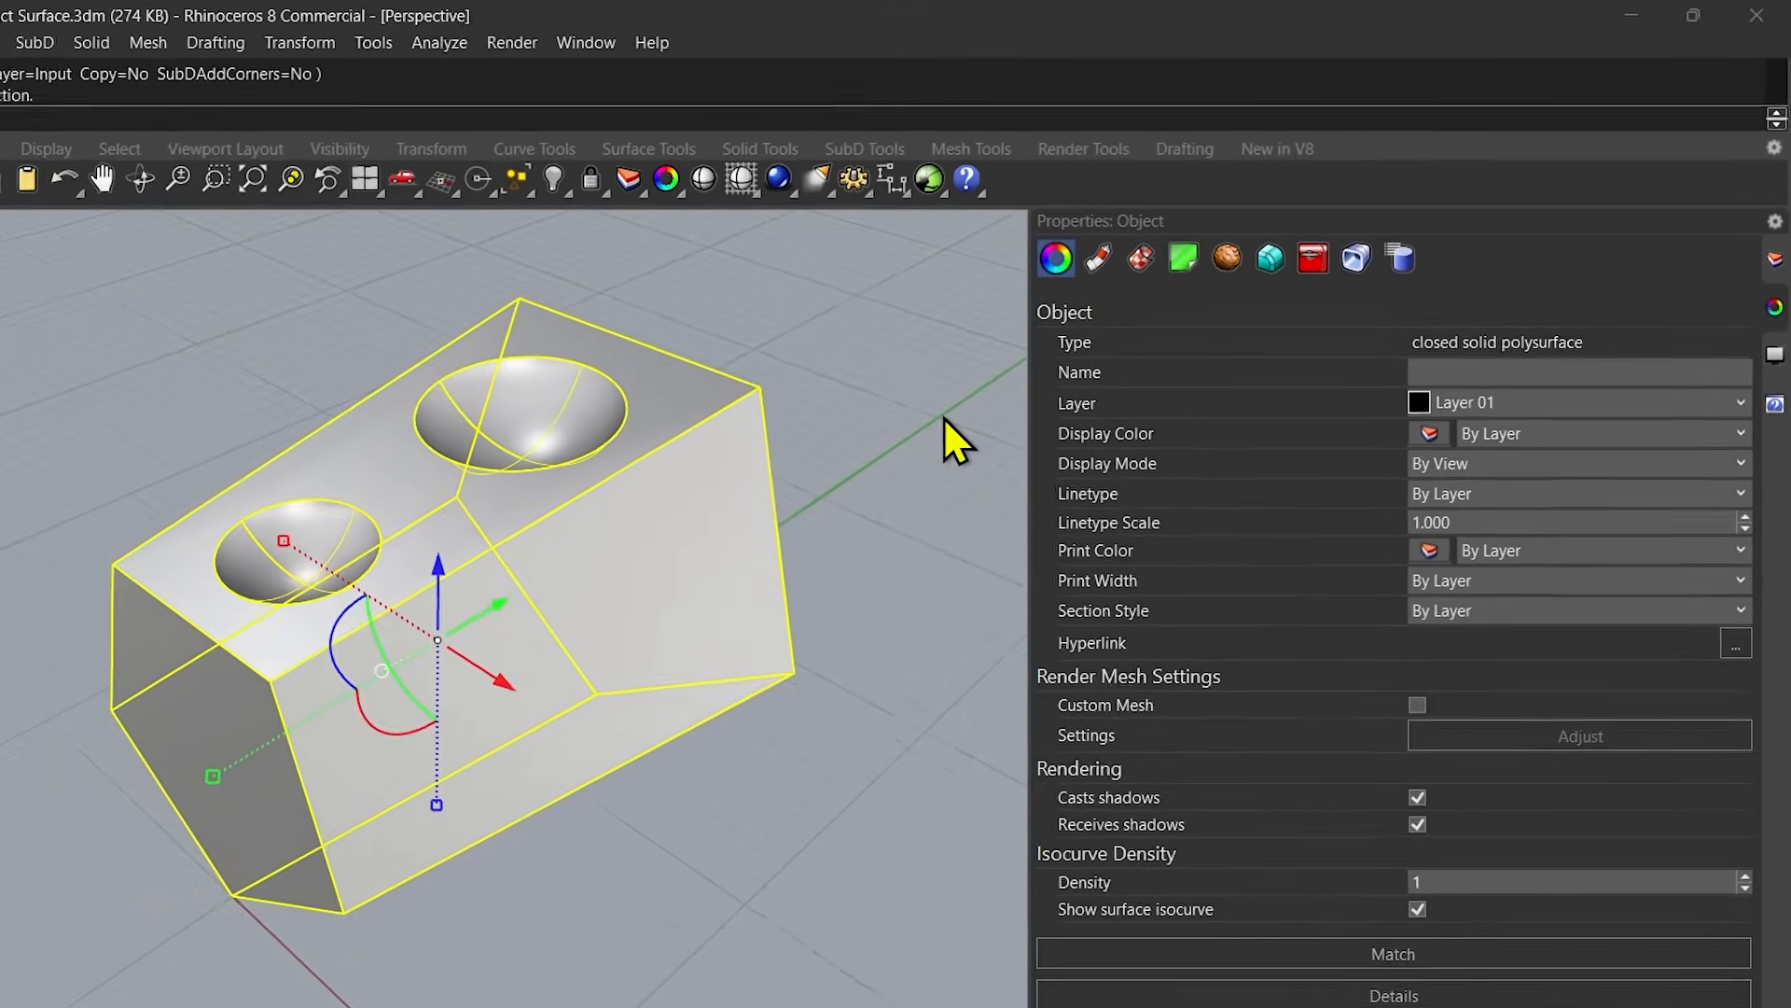
click(1055, 362)
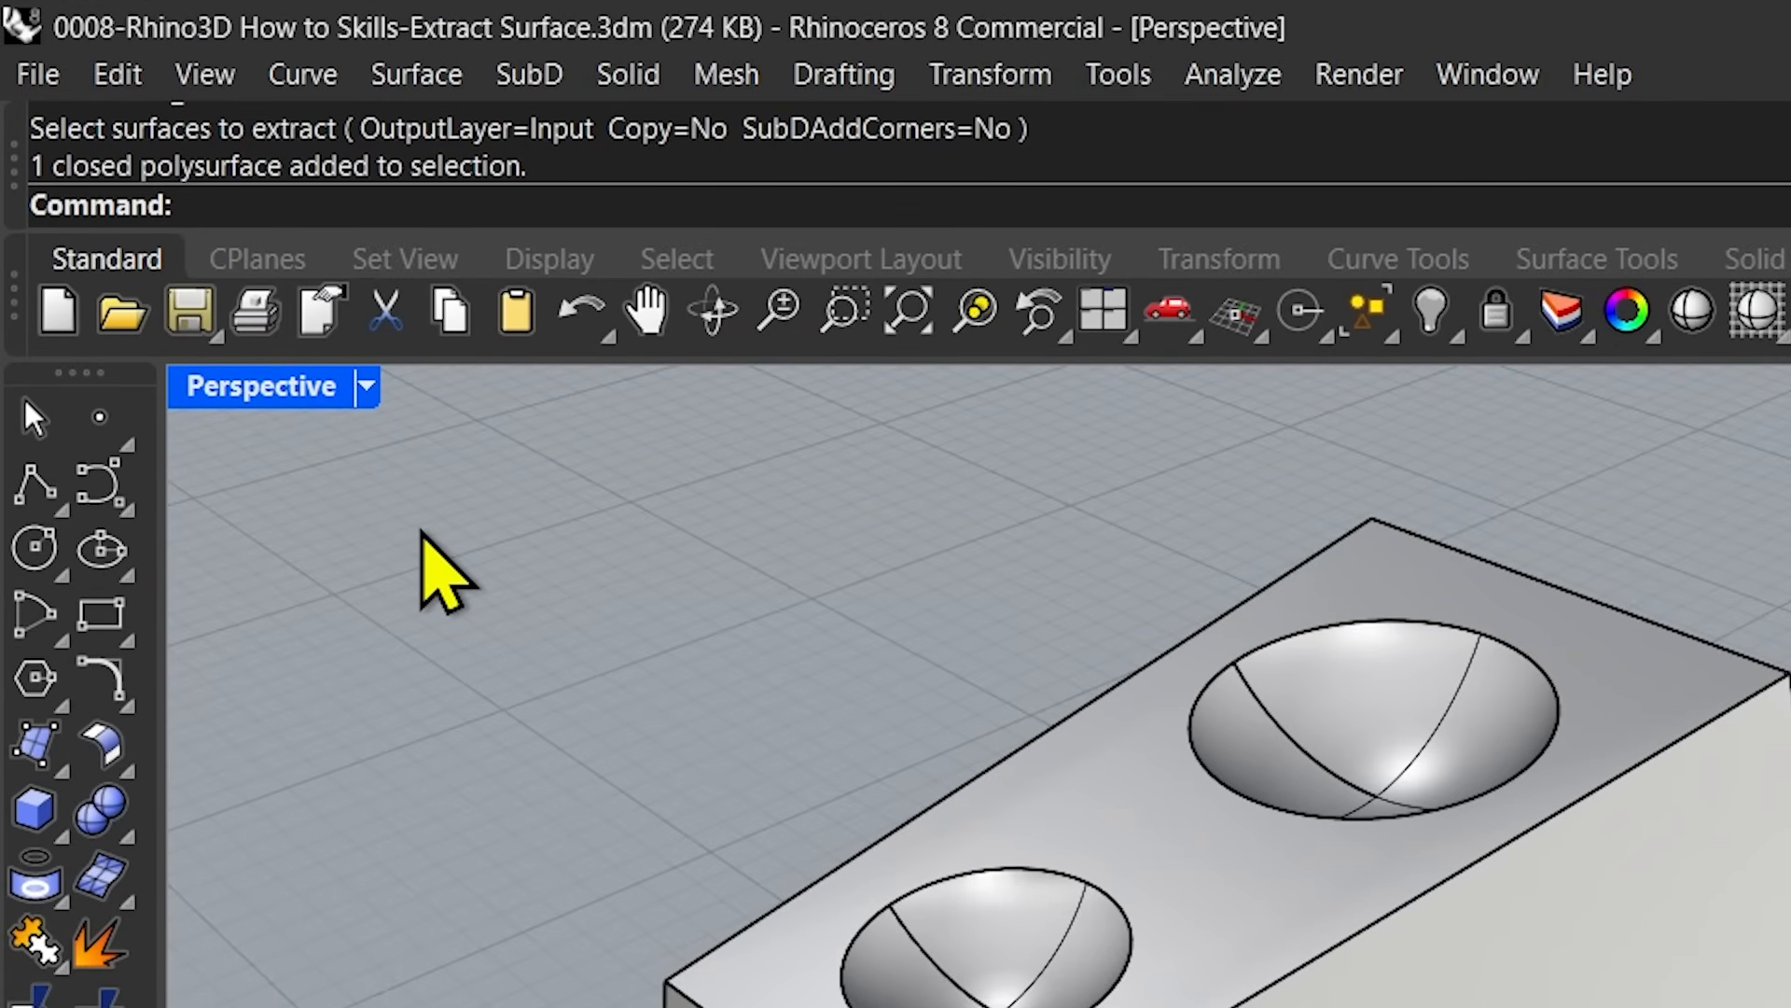
Extract the two bowl recesses and the long front face from the block with ExtractSrf.
text(ExtractSrf)
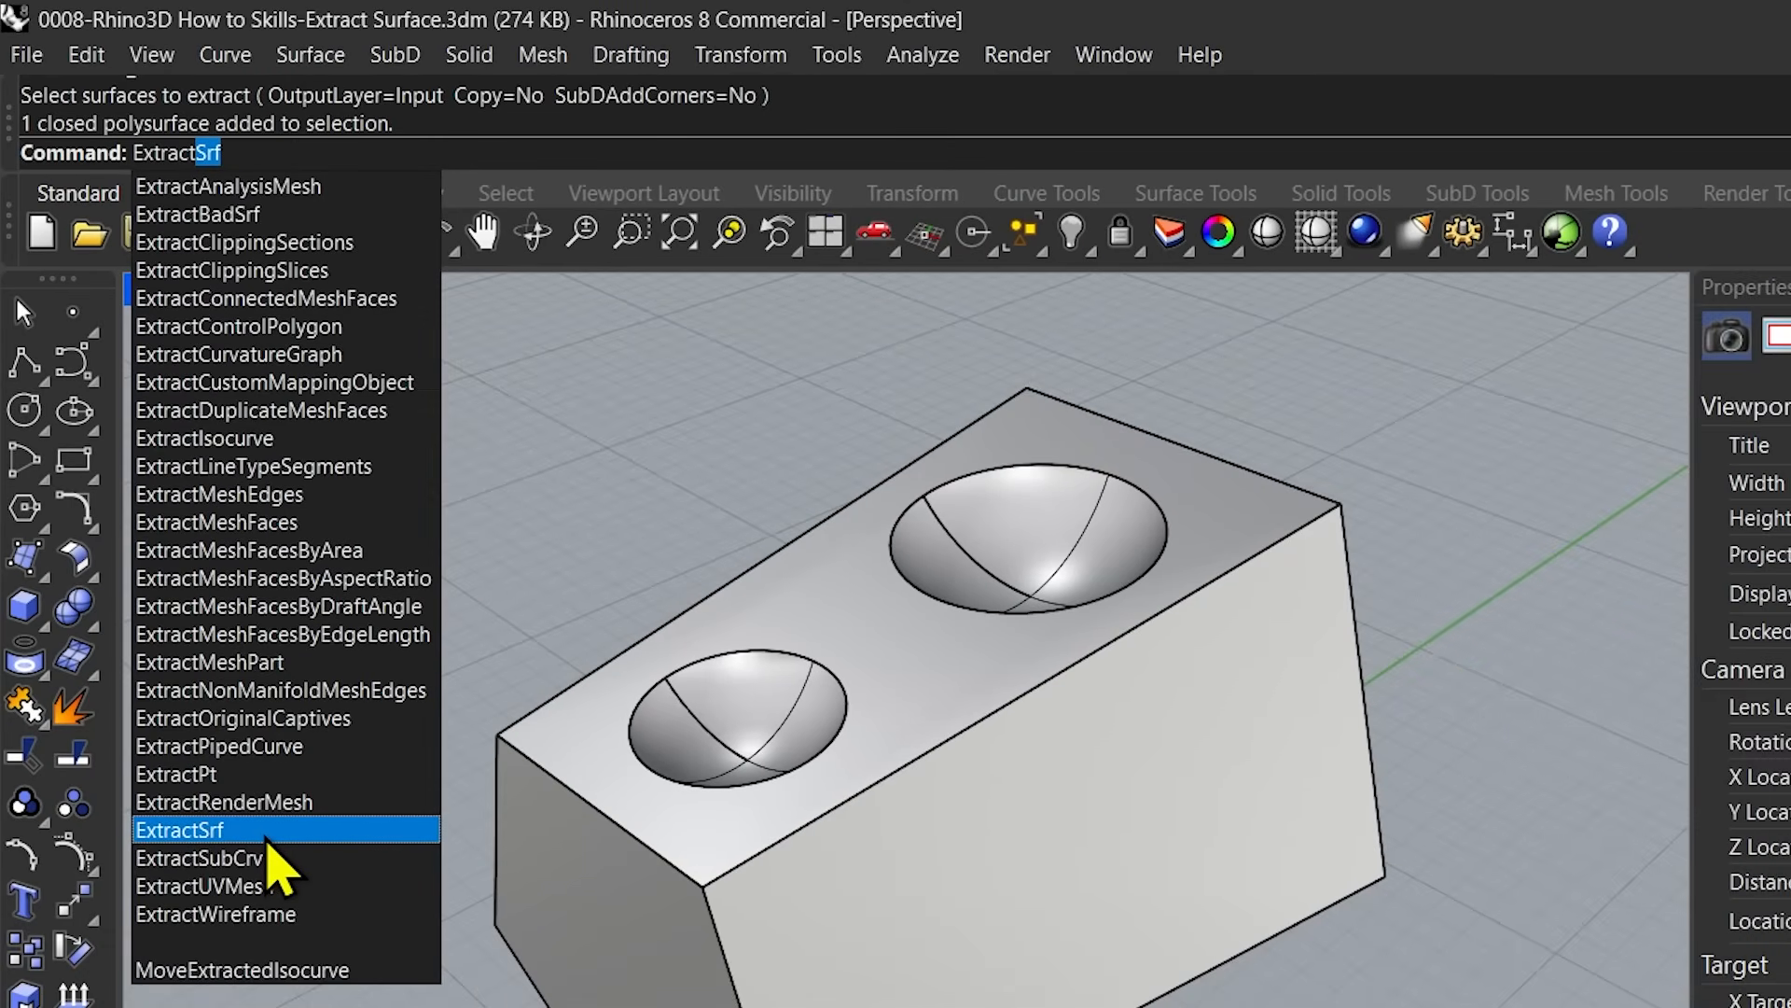
click(268, 833)
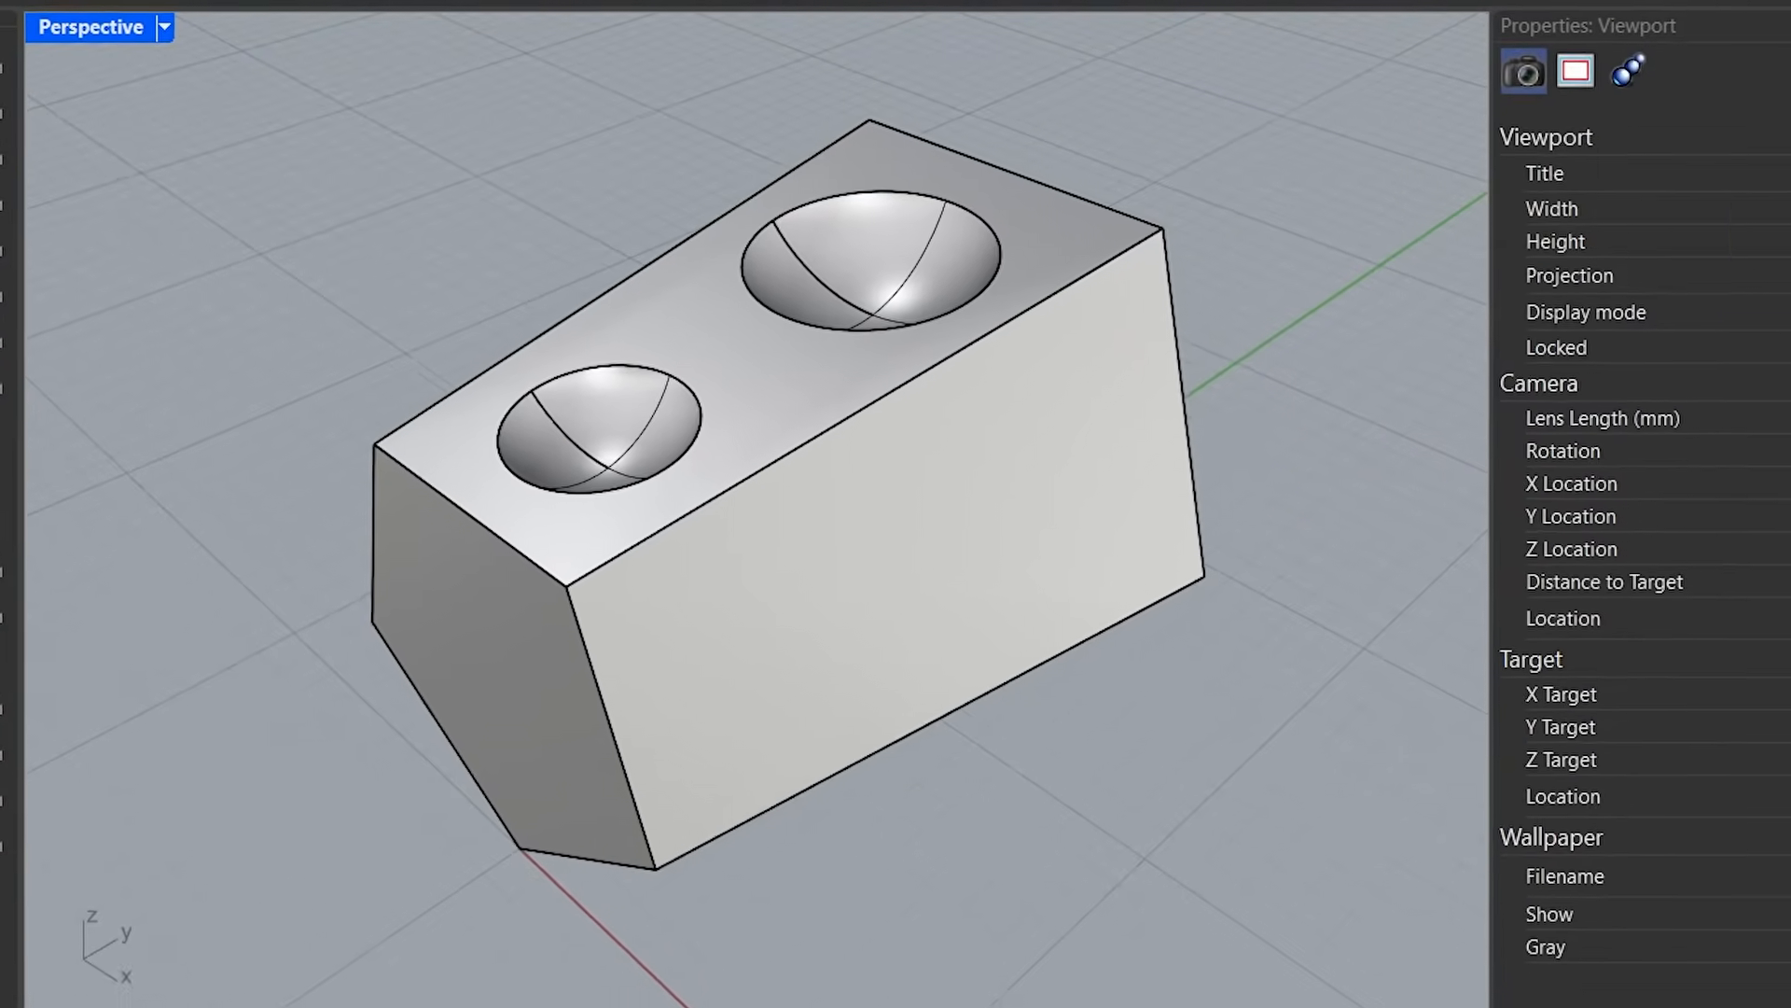
click(1777, 225)
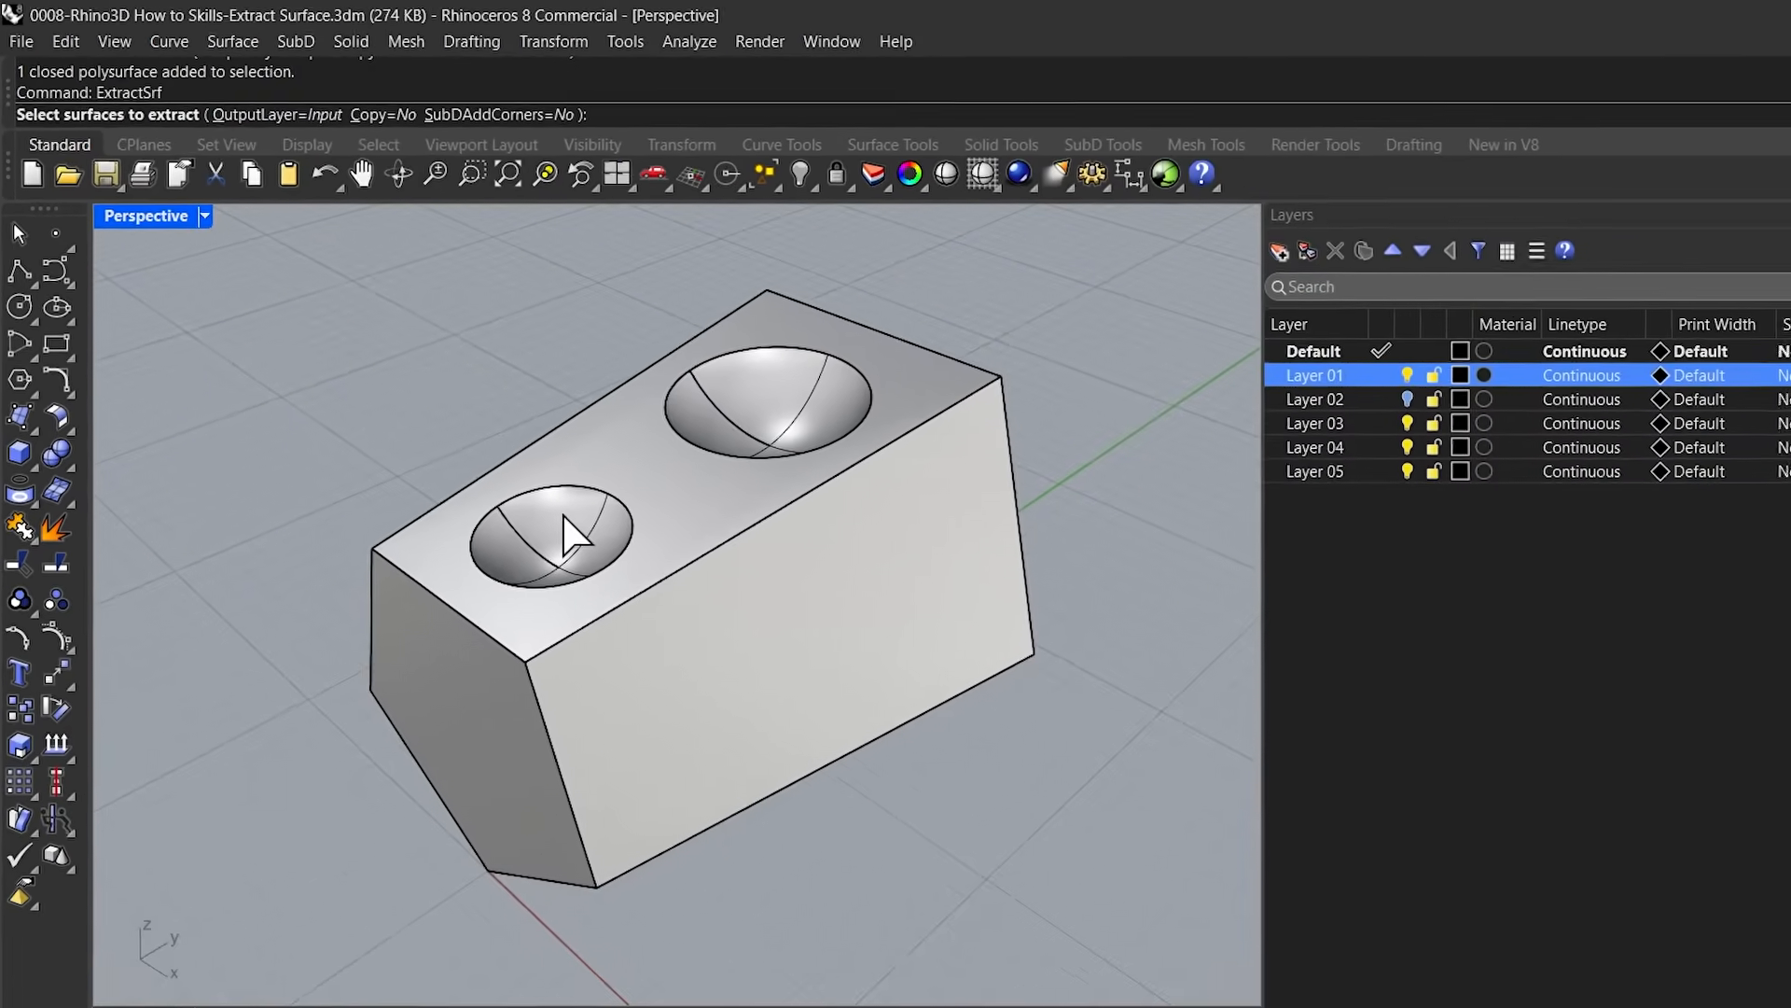
click(1026, 952)
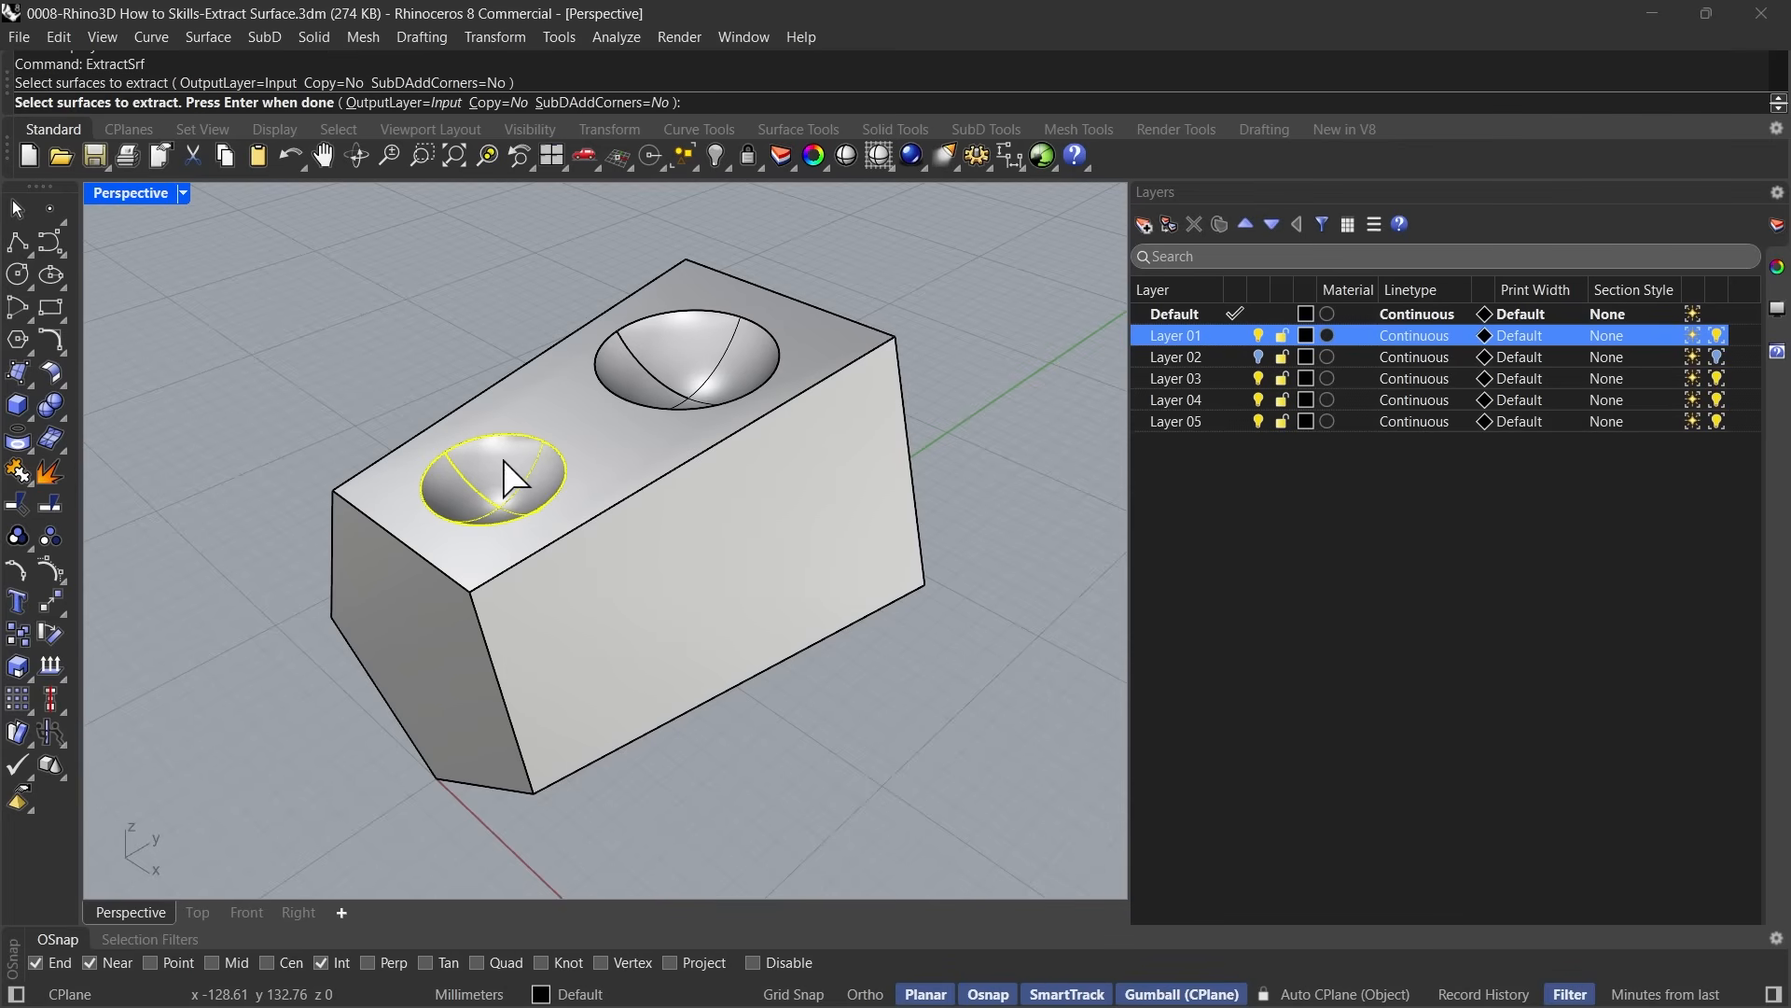
click(712, 351)
click(796, 550)
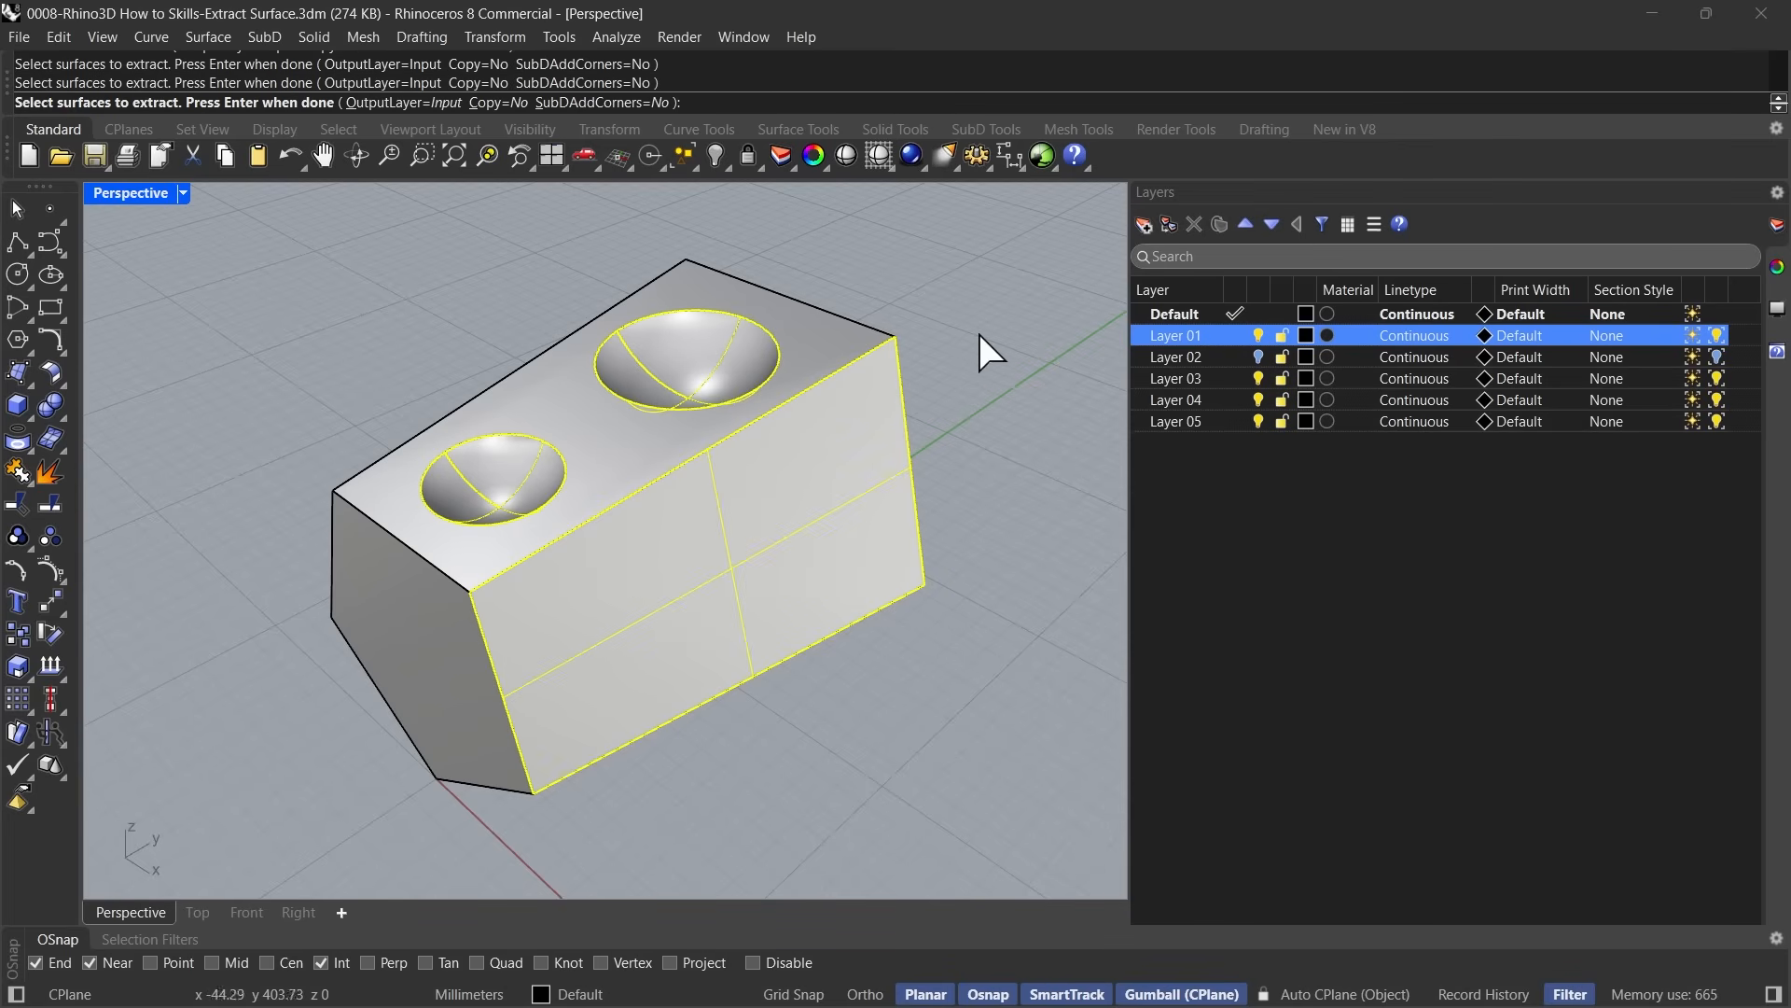
key(Return)
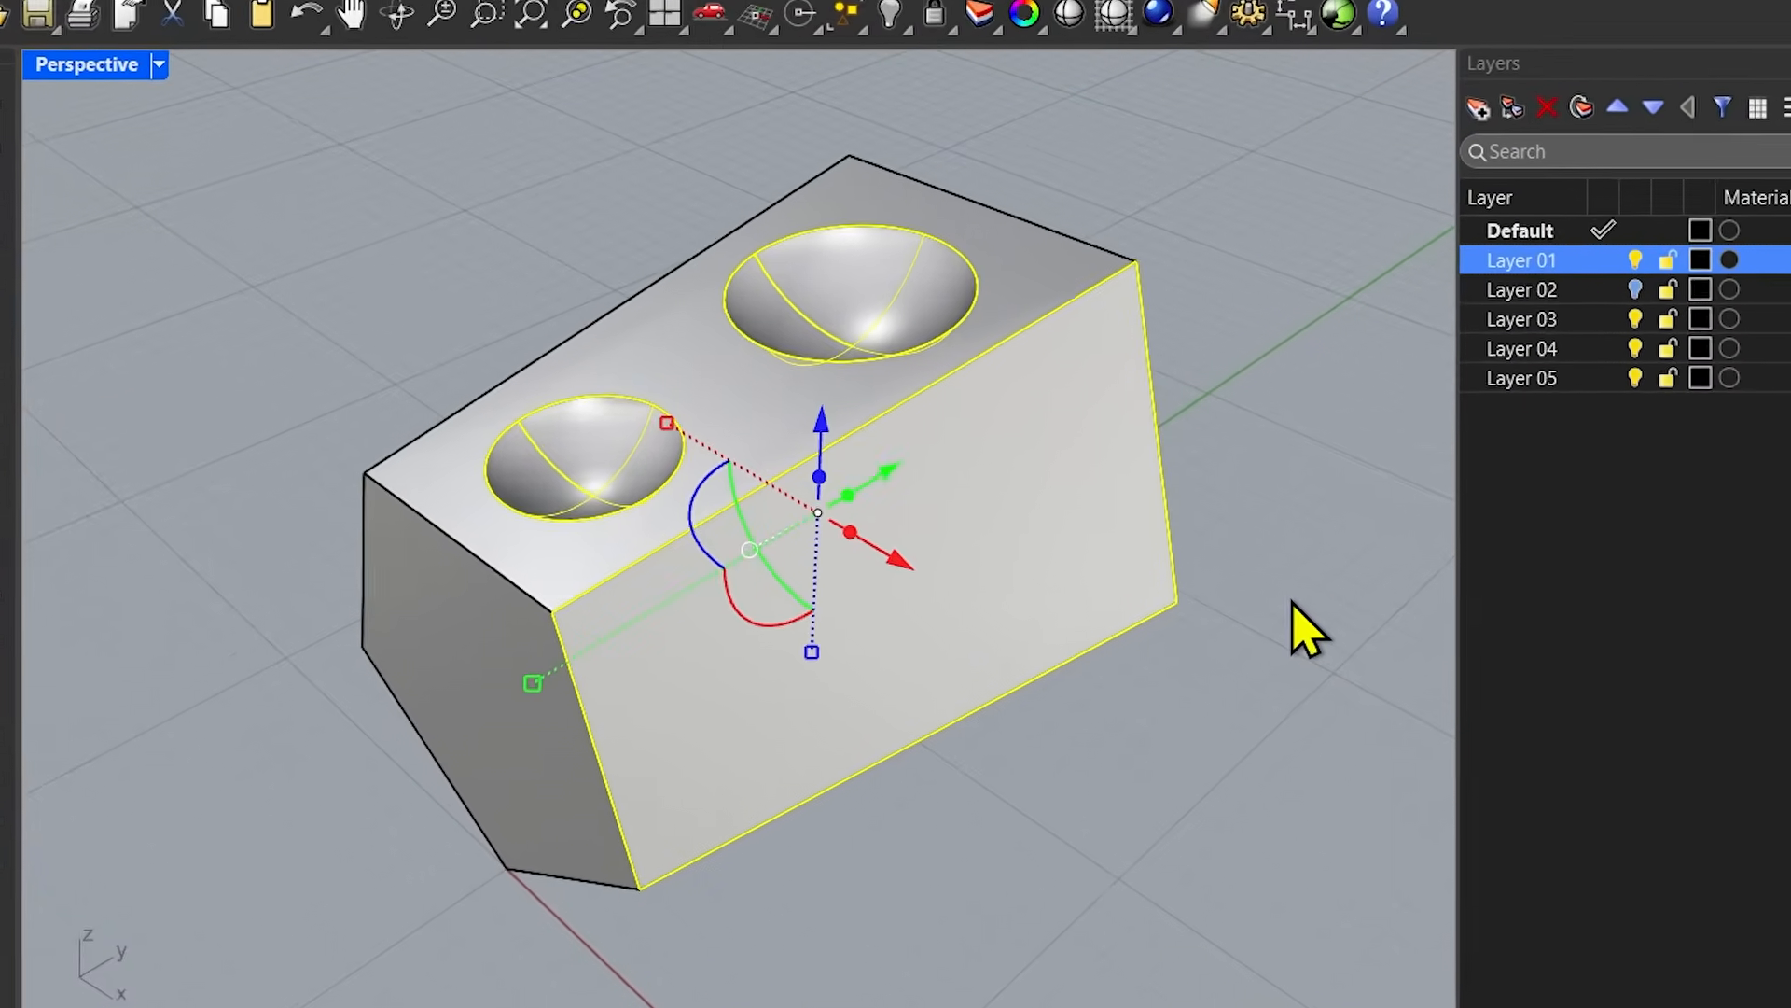
Move the small and the large extracted bowl surfaces straight up out of the block.
click(1006, 582)
click(658, 462)
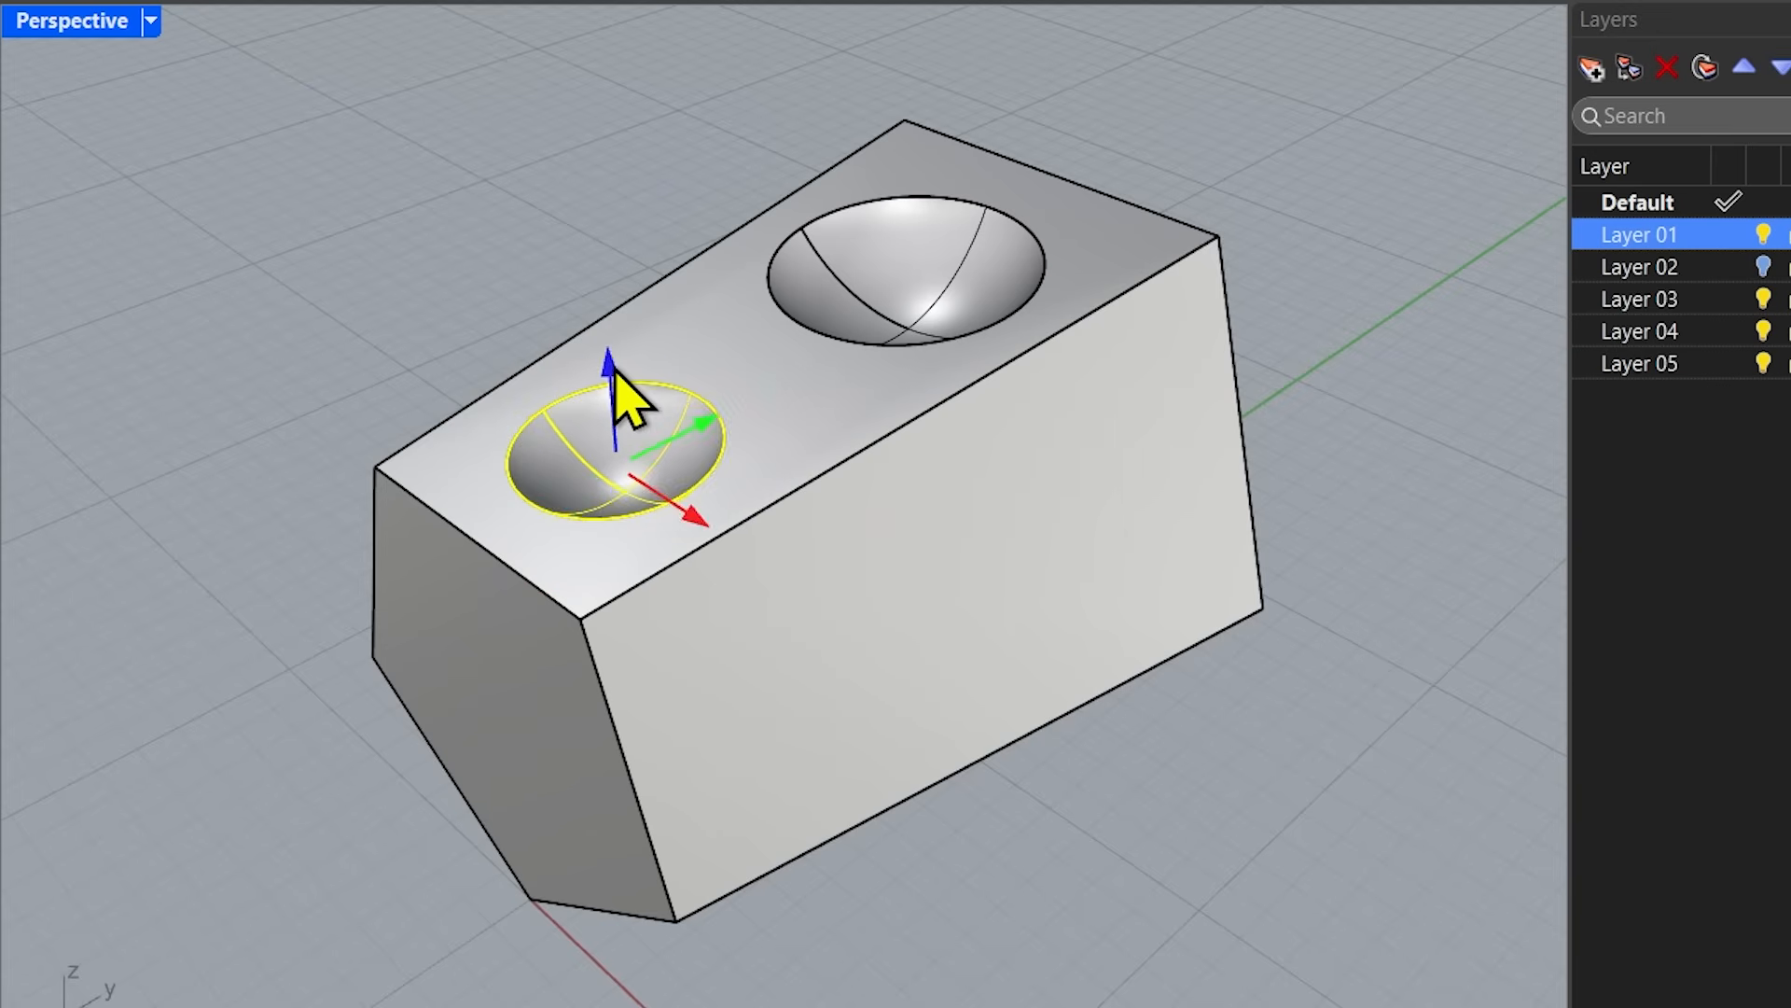
drag(613, 375, 602, 297)
click(926, 261)
drag(916, 220, 910, 168)
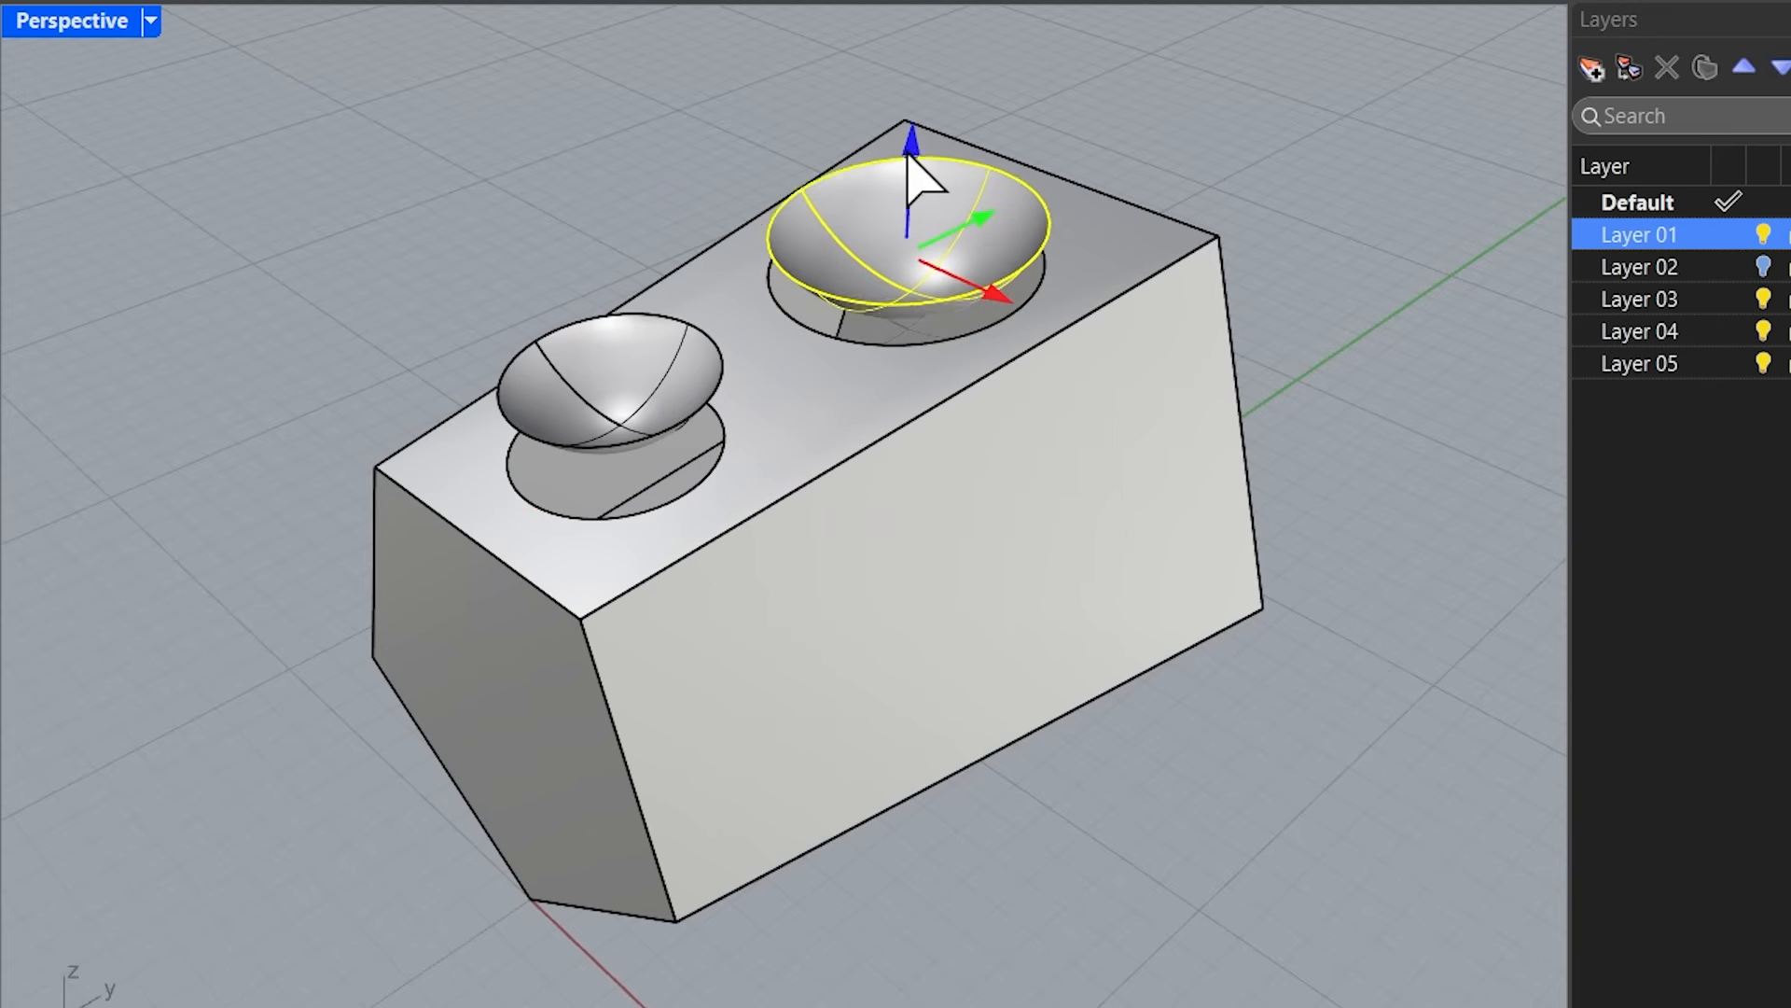
Move the extracted long front face outward, away from the block along the red axis.
click(1147, 140)
right_drag(948, 429, 933, 317)
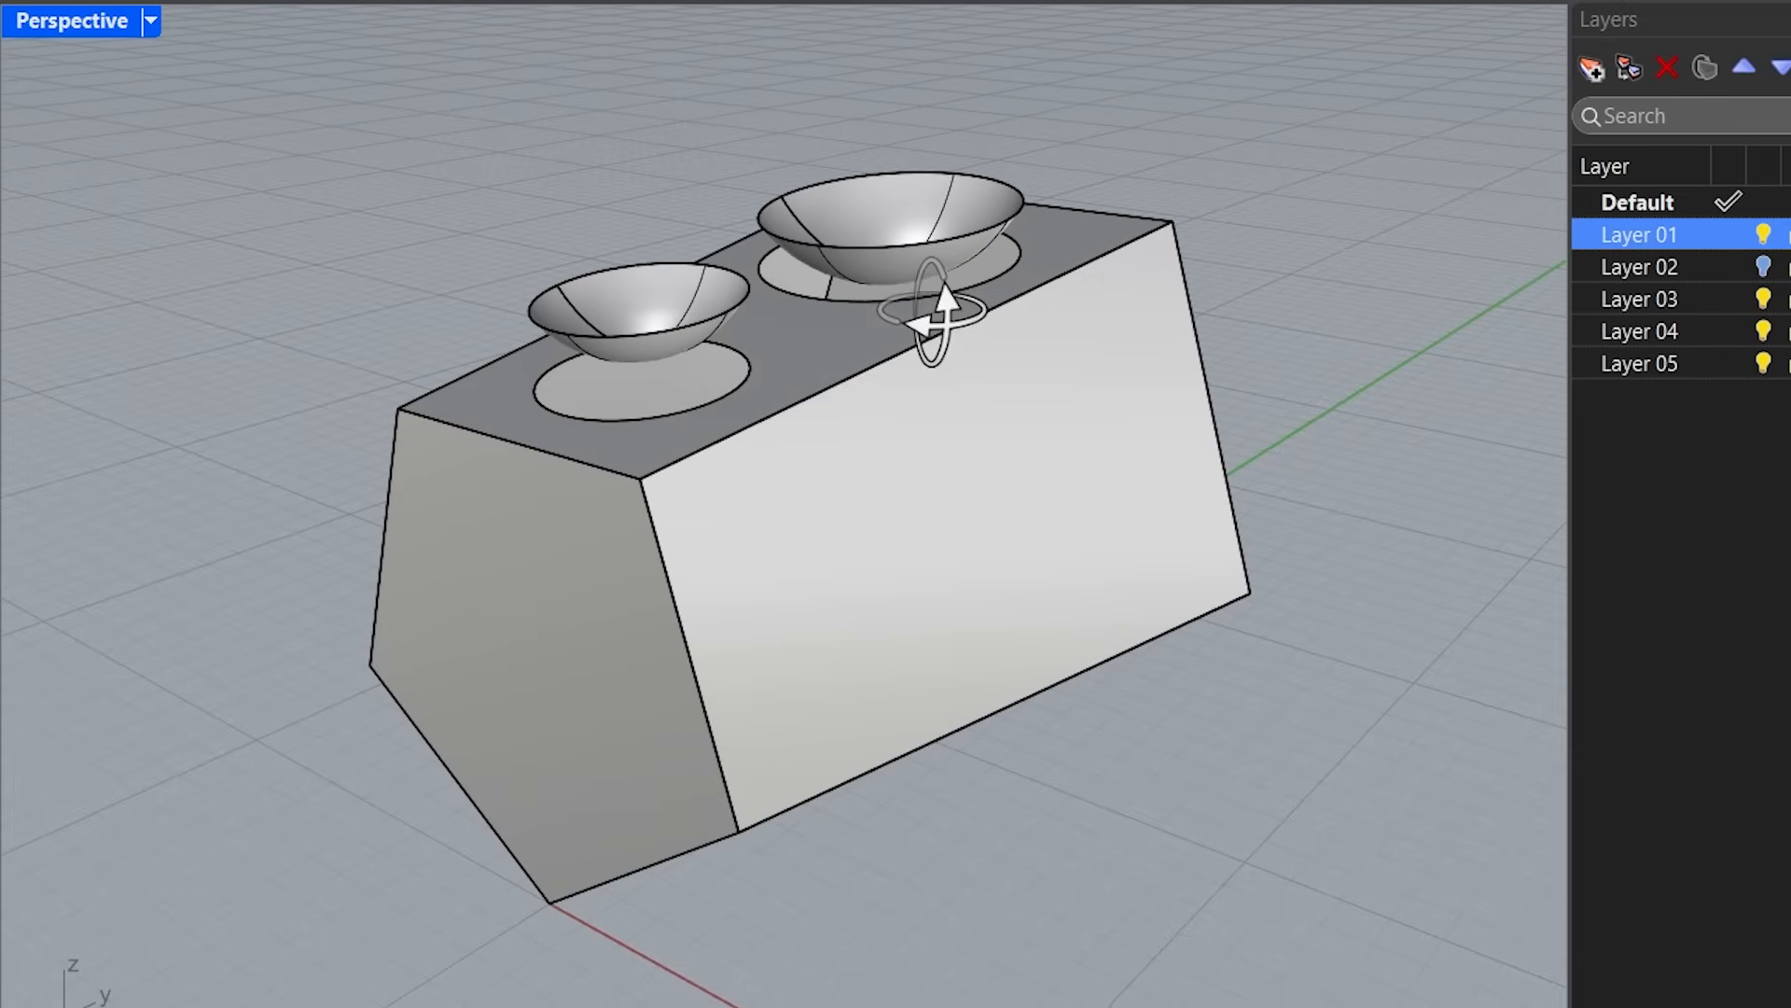
scroll(644, 400, up, 5)
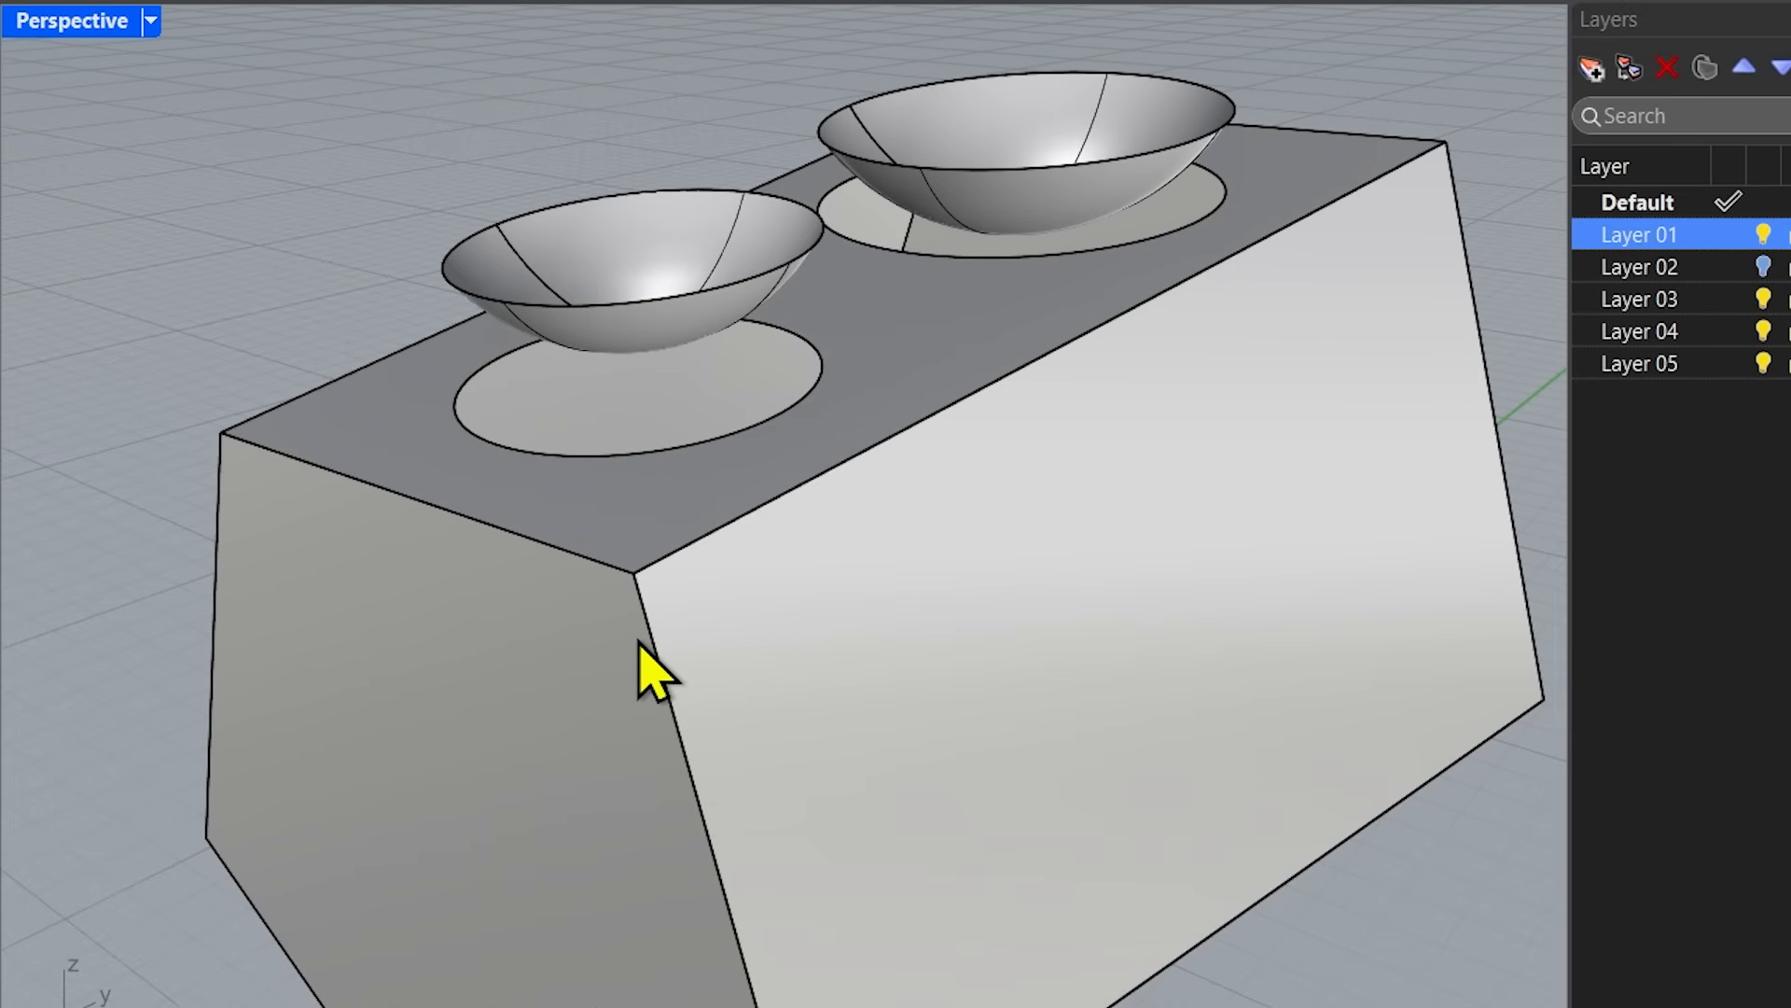
ctrl+shift+click(802, 671)
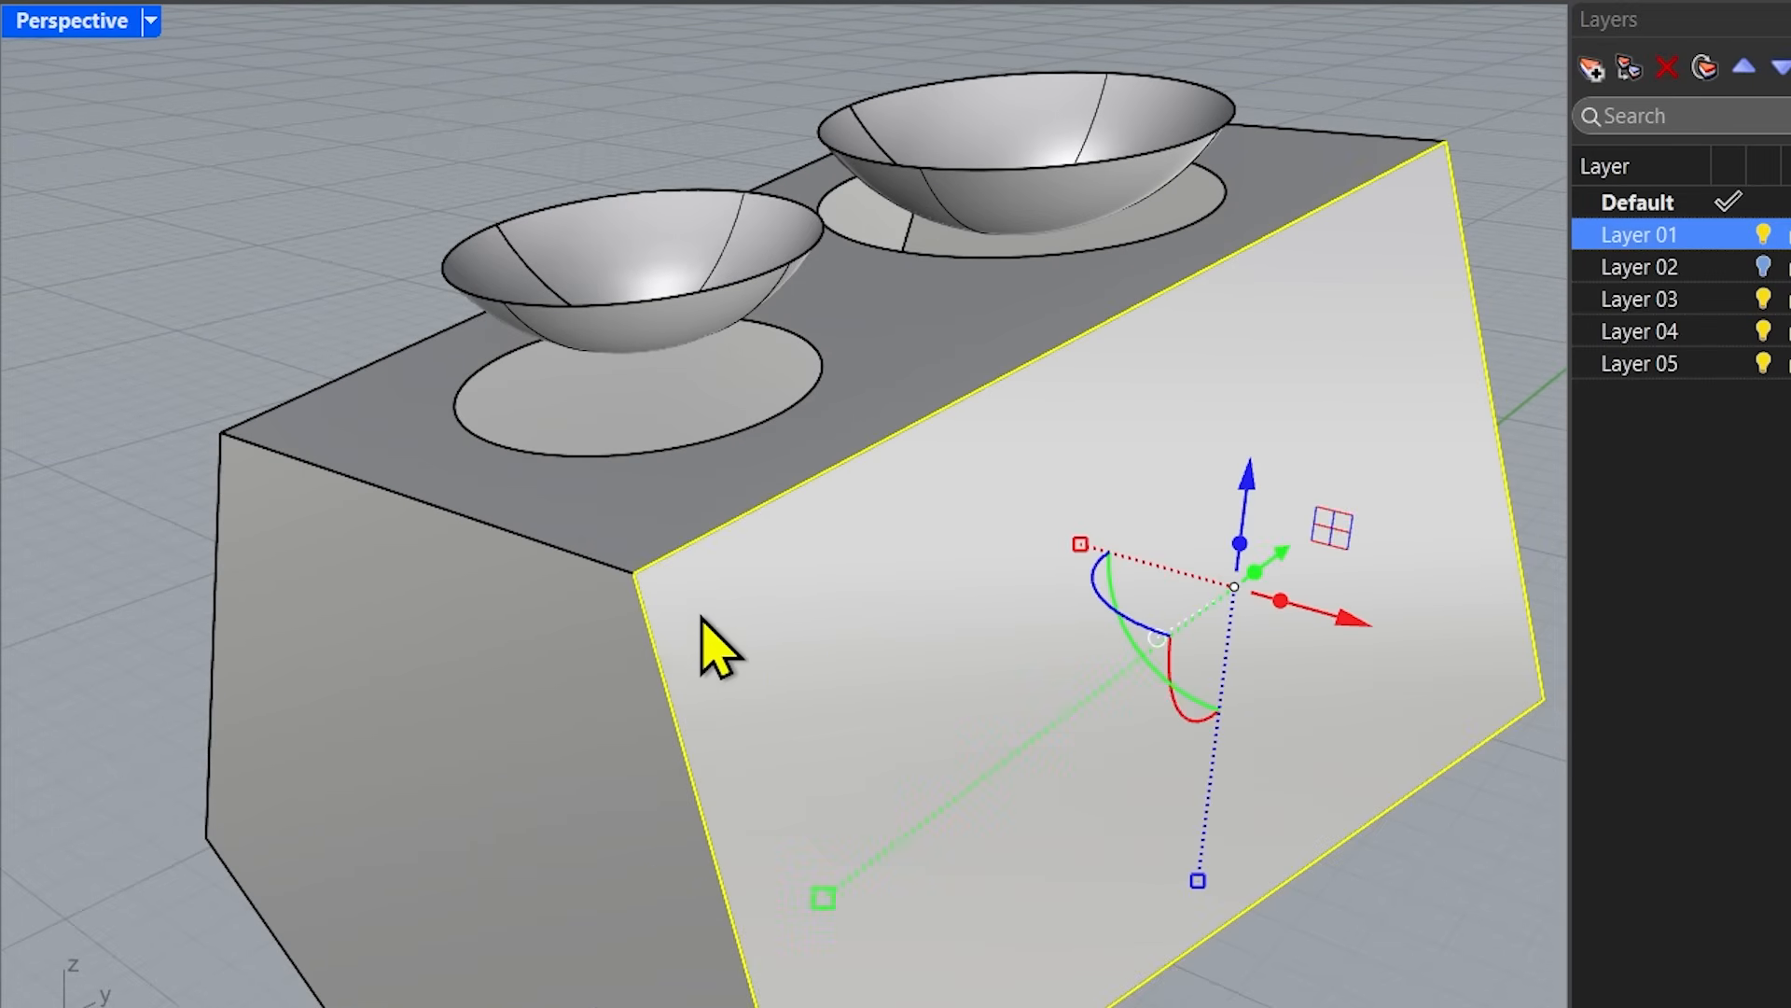
scroll(653, 687, down, 3)
drag(1101, 651, 1165, 665)
Select the remaining block without its extracted faces and check its object type.
click(1270, 889)
click(630, 840)
right_drag(228, 759, 368, 733)
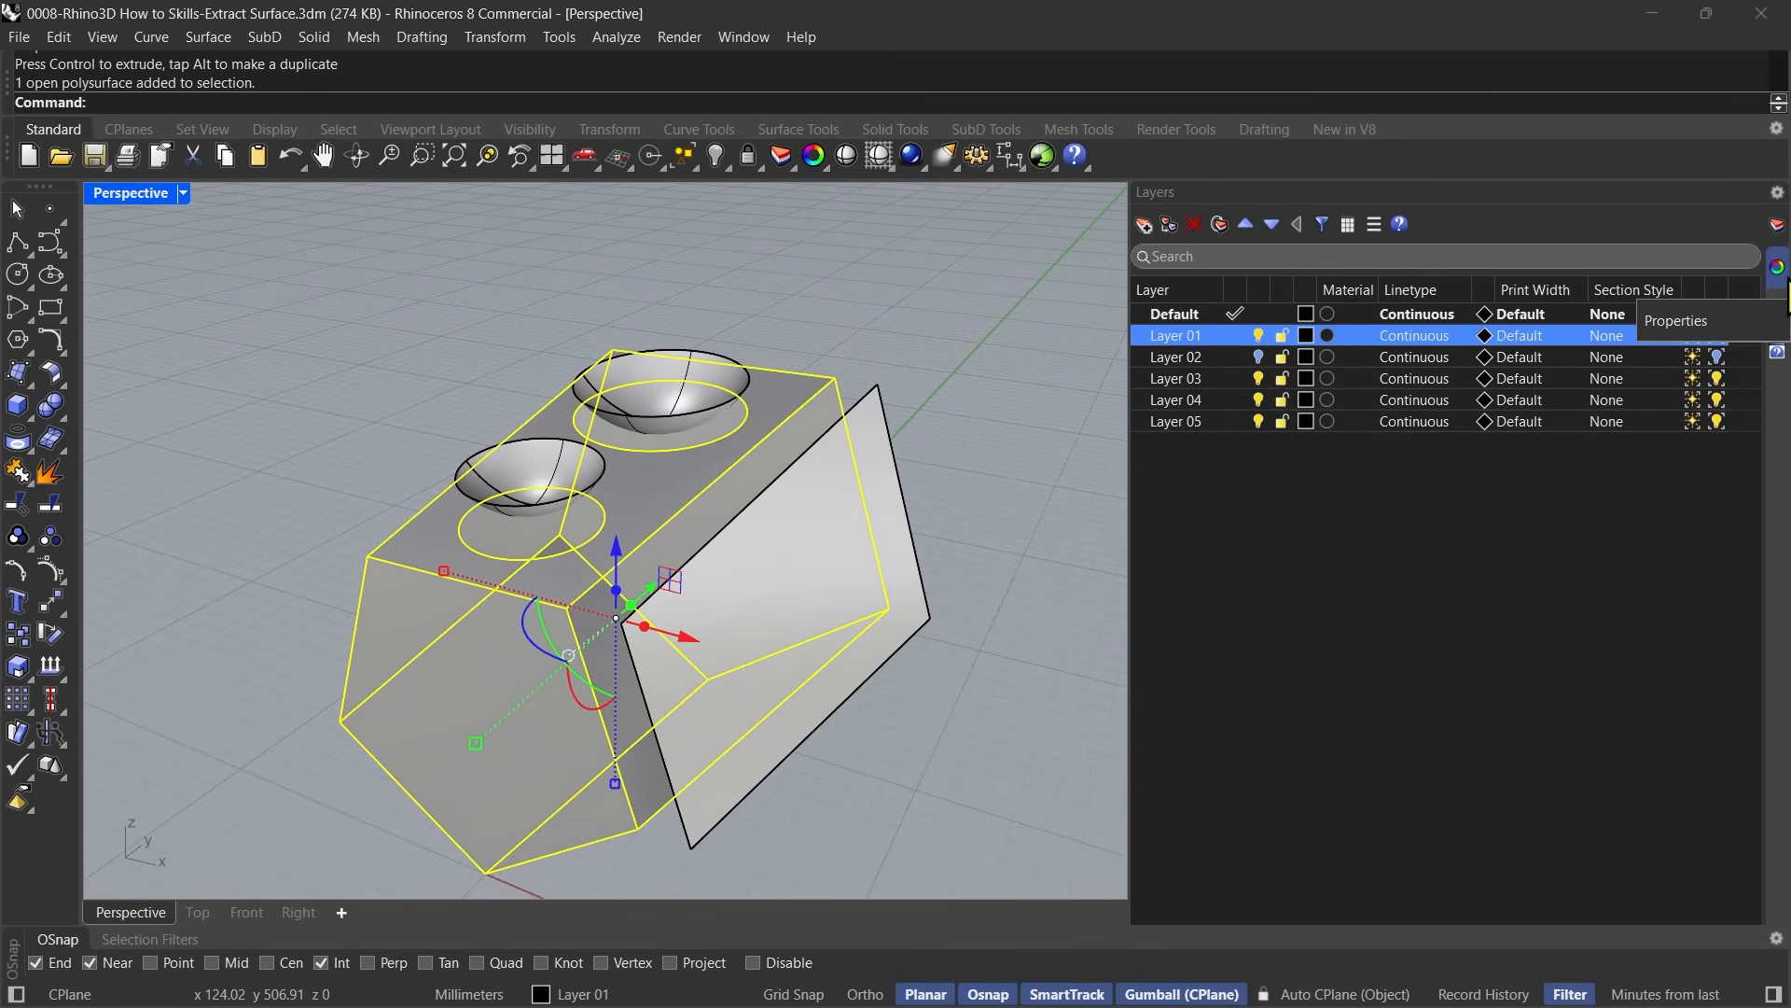
click(1777, 266)
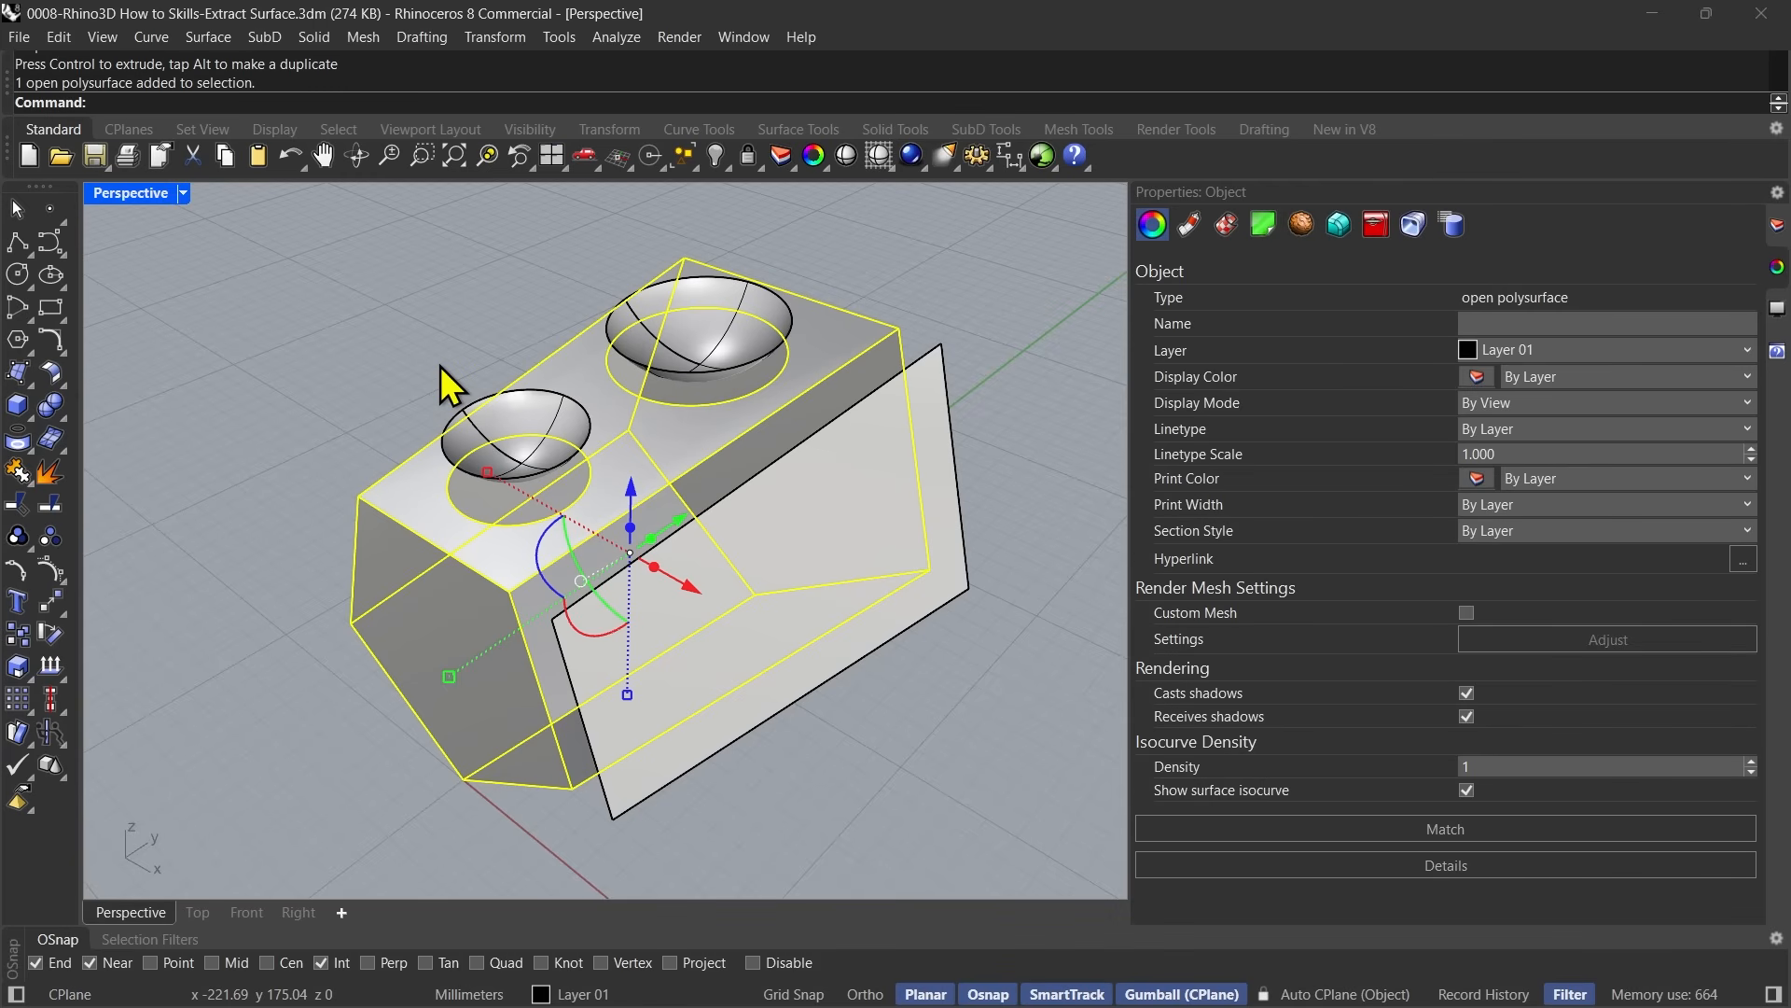
Undo the surface moves and the extraction, and select the block to check its object type.
key(ctrl+z)
key(ctrl+z)
key(ctrl+z)
key(ctrl+z)
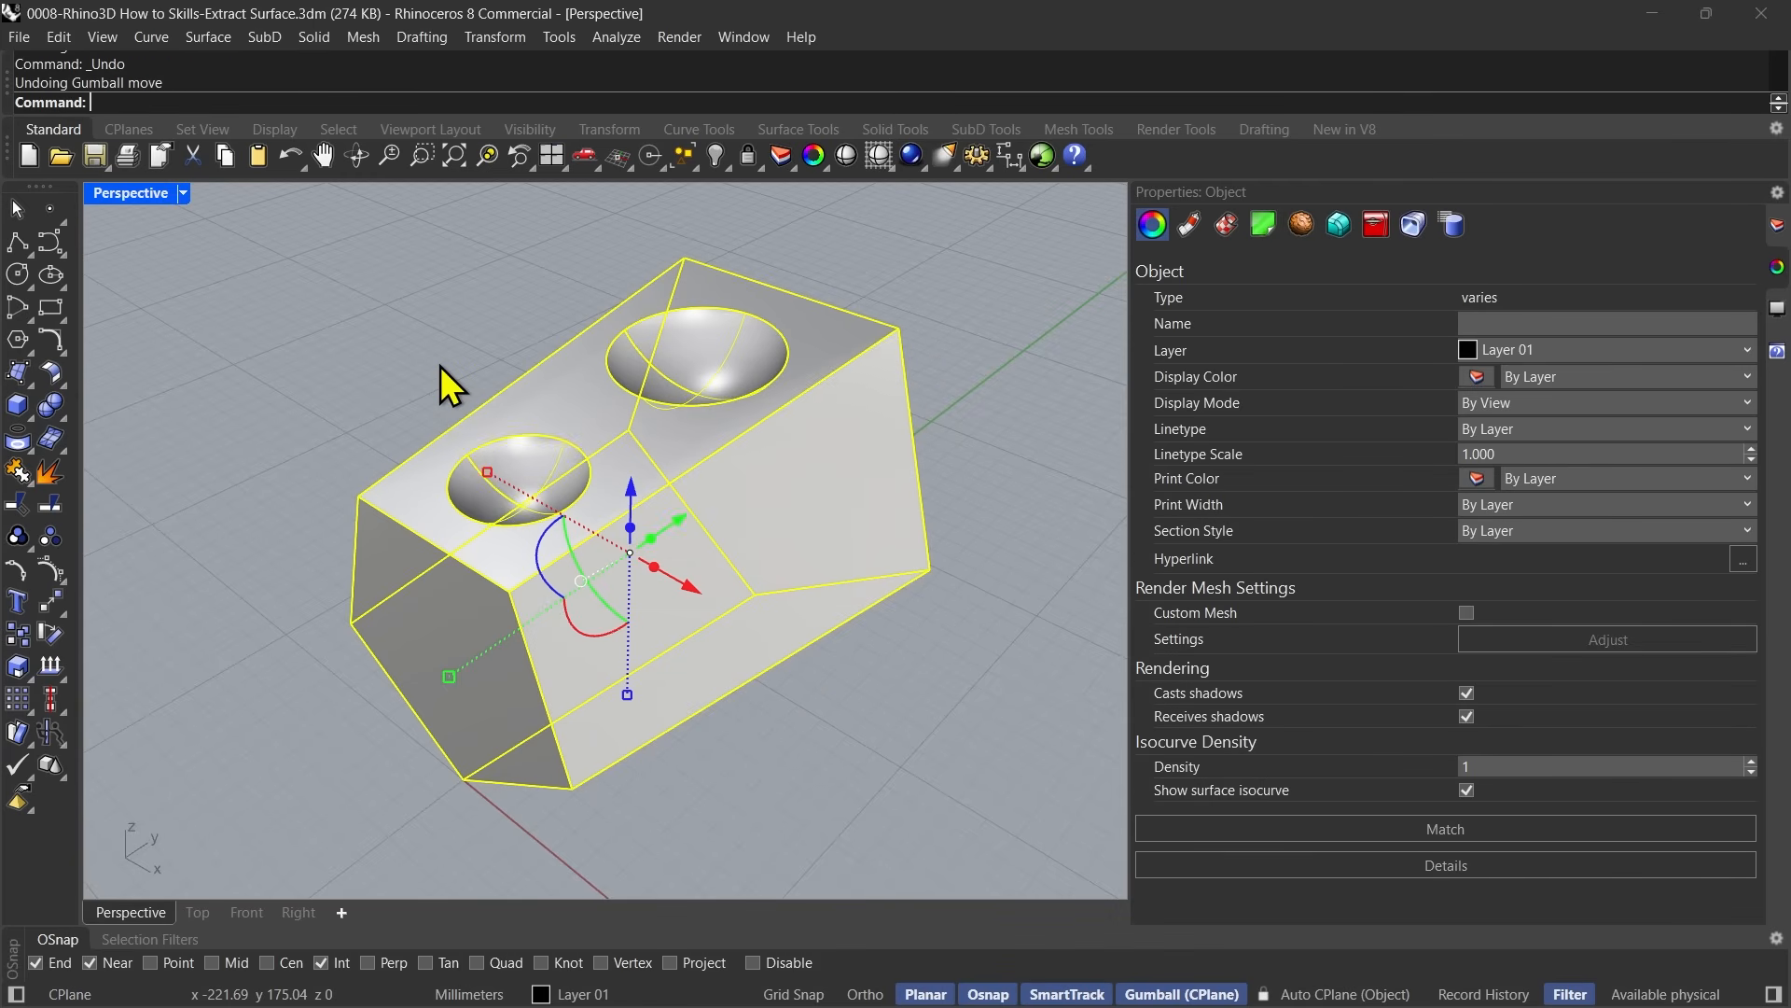
click(440, 365)
click(551, 427)
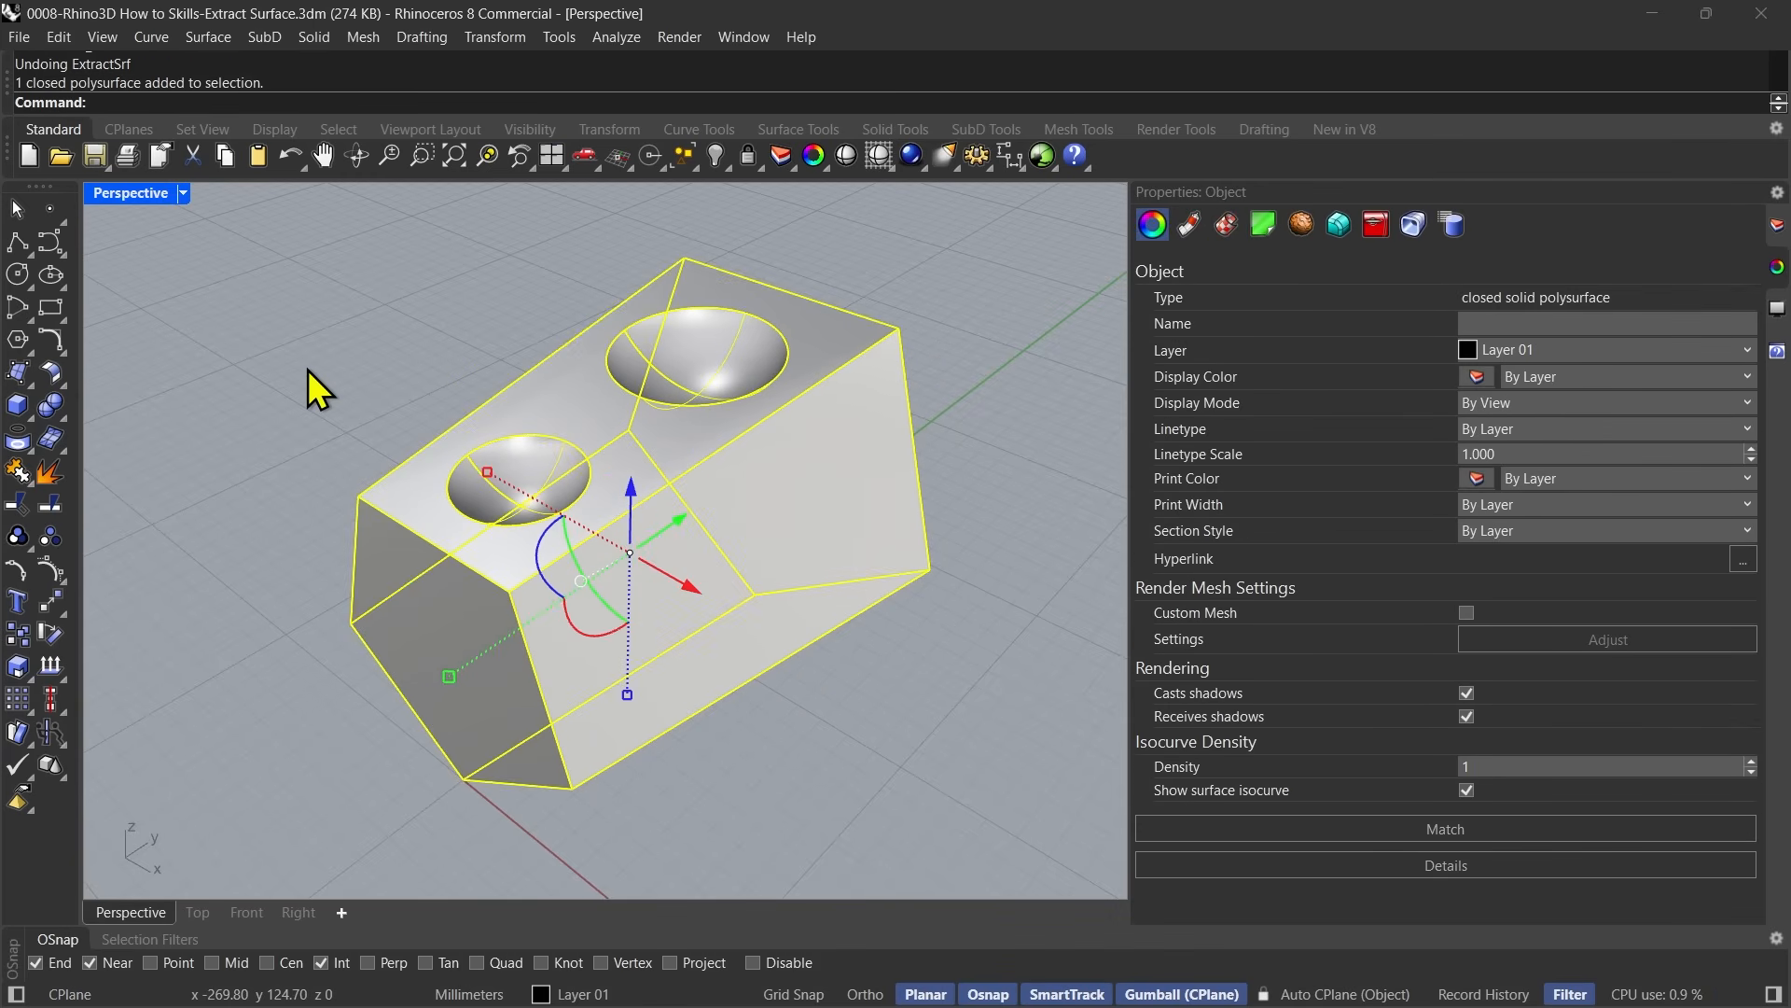
click(308, 367)
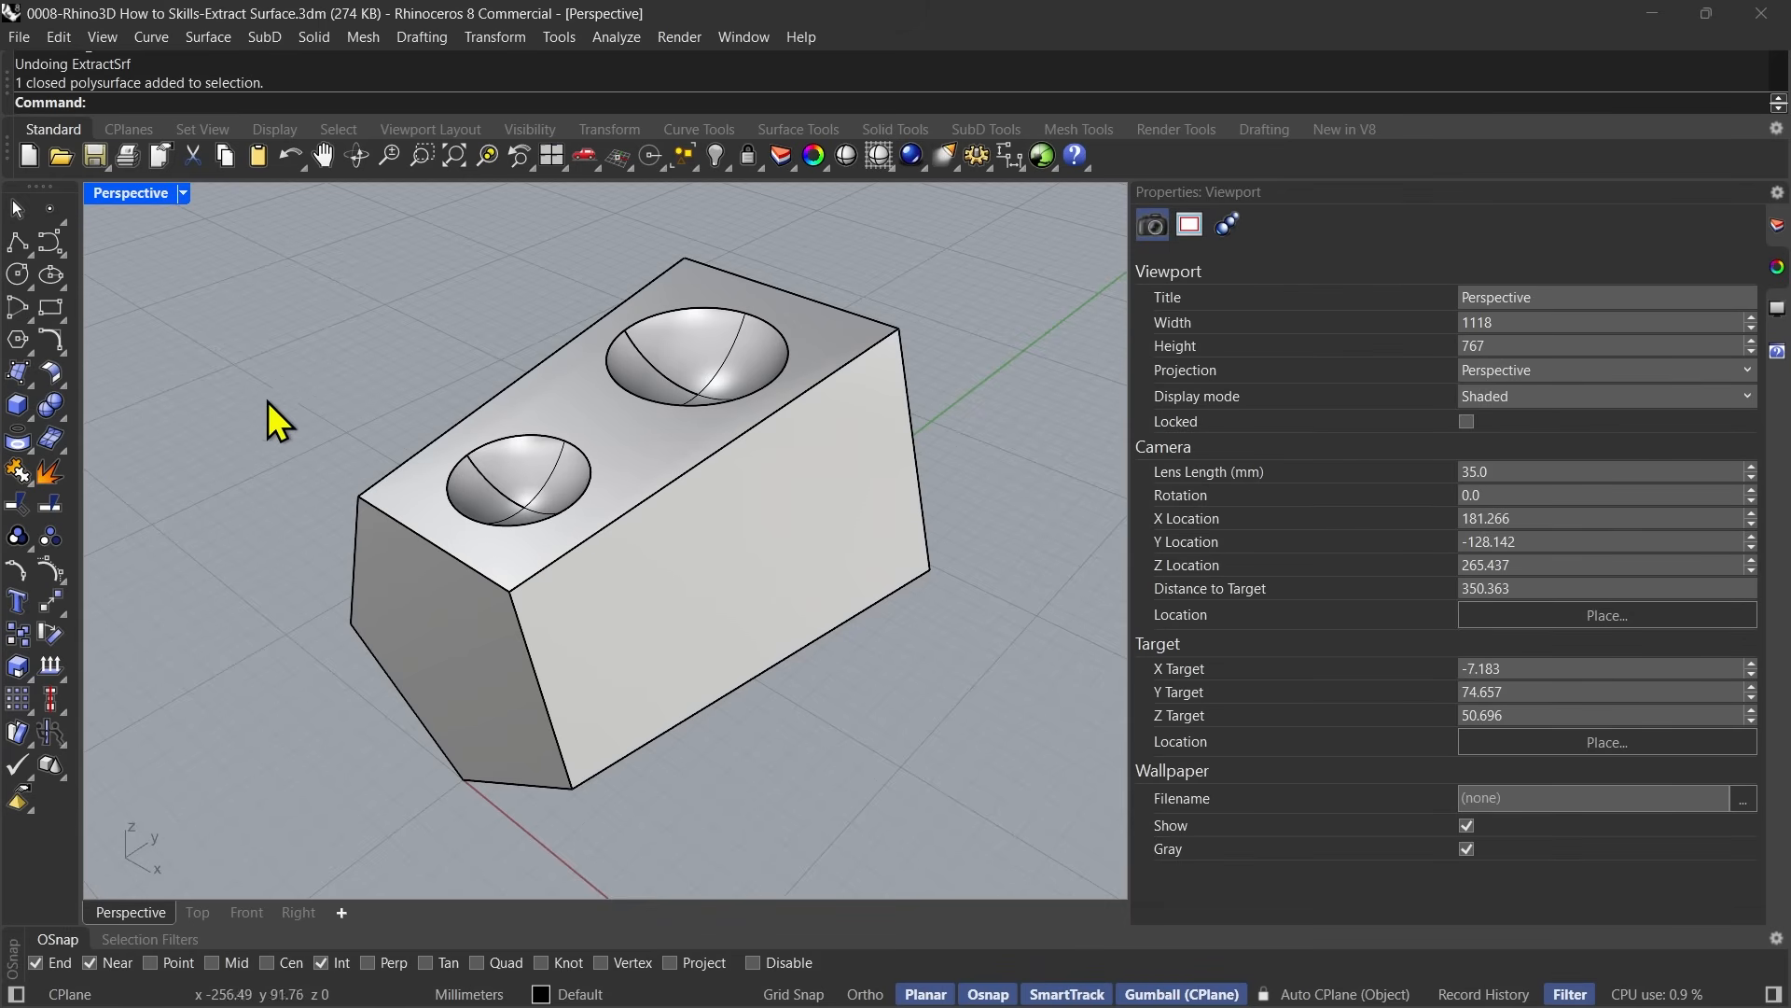
Extract the two bowl recesses and the long front face as copies, with ExtractSrf set to Copy=Yes.
click(48, 476)
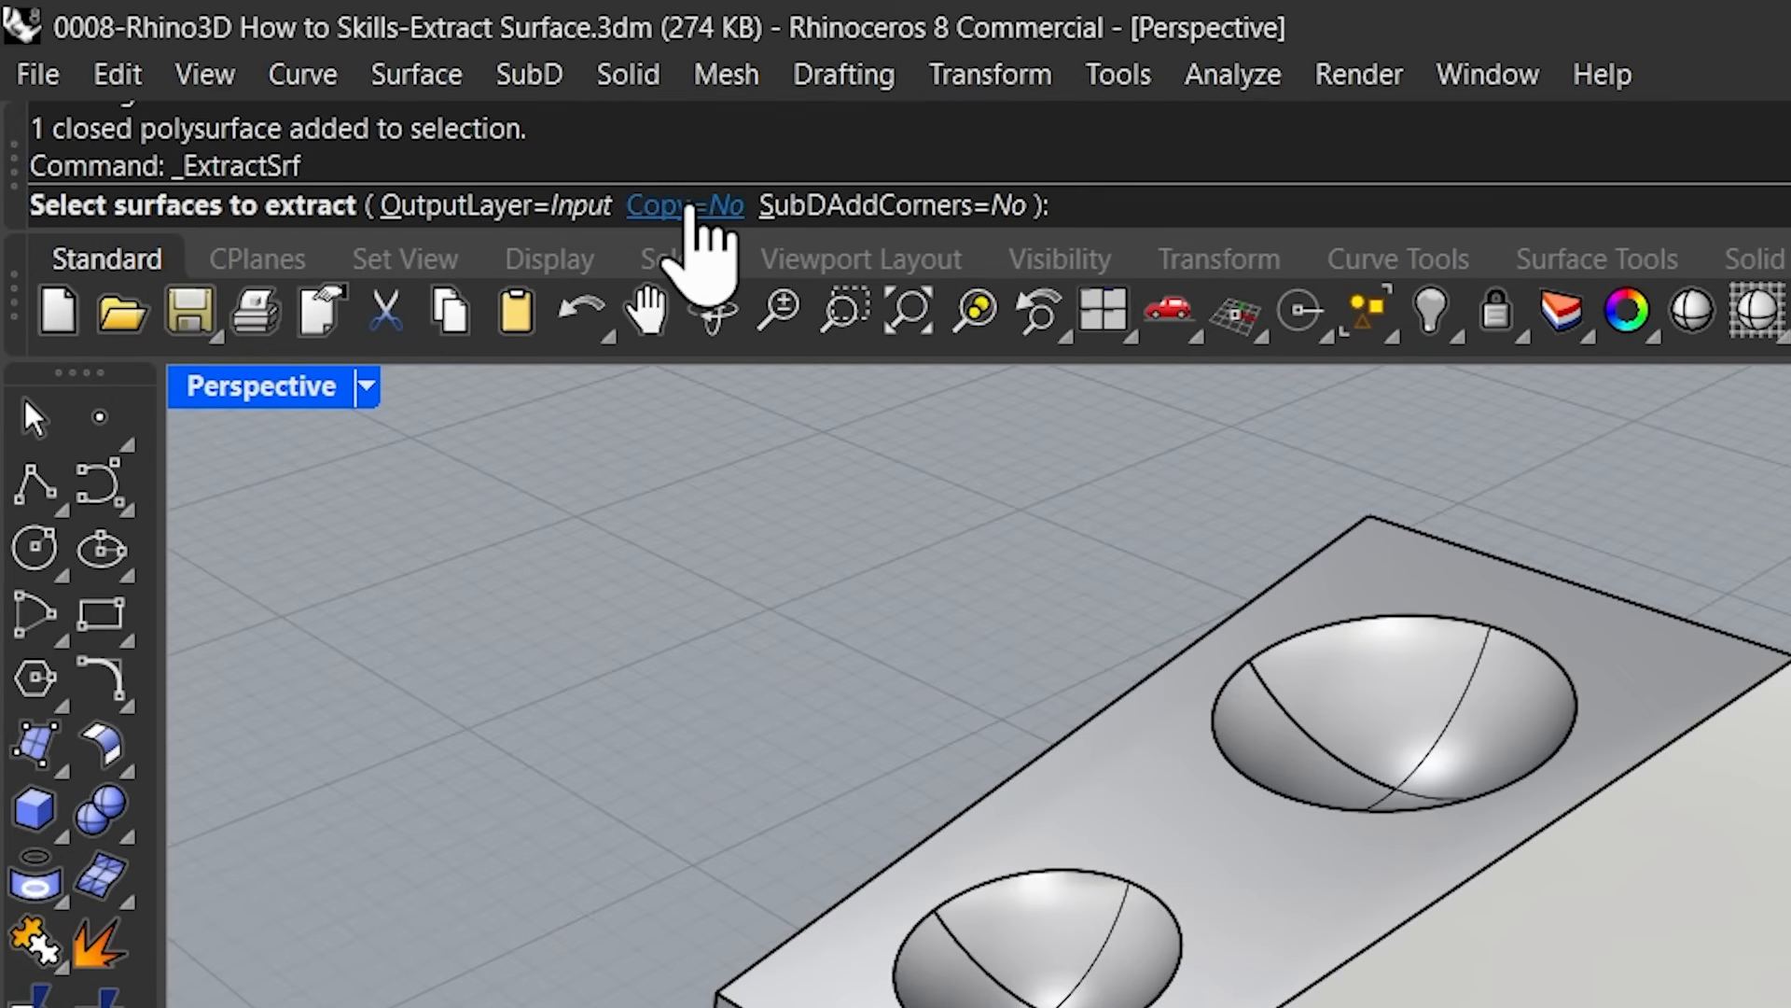
click(690, 207)
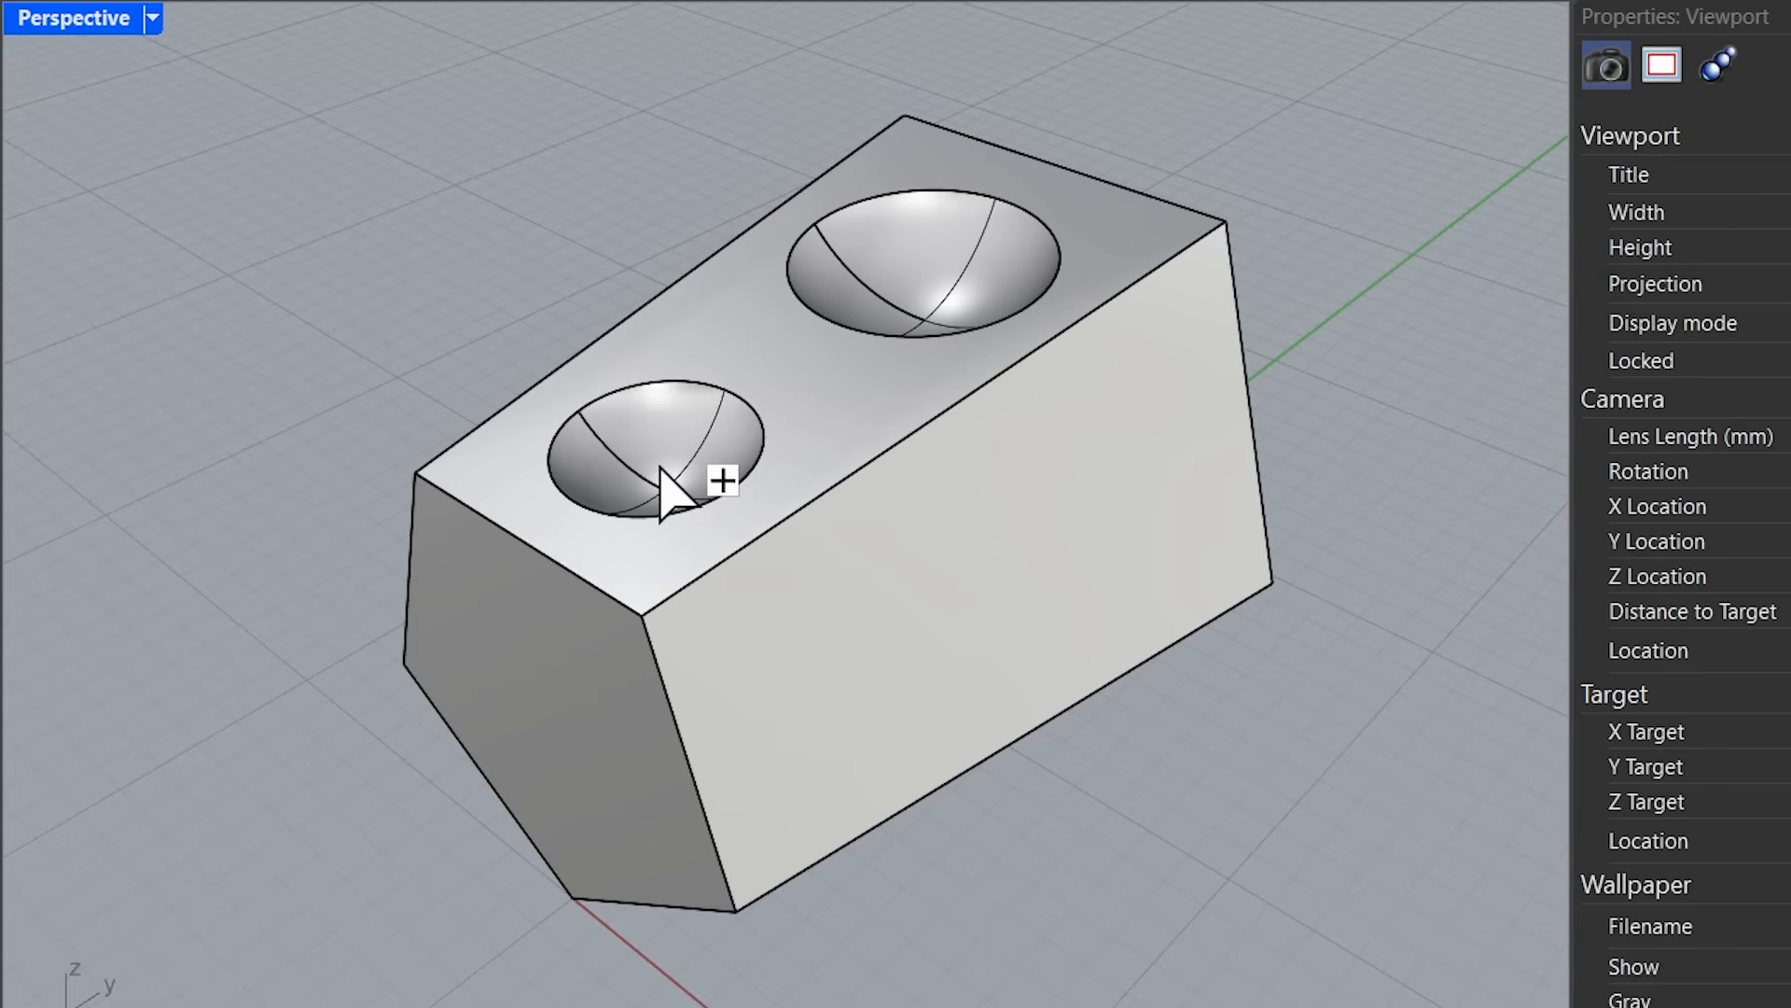
ctrl+shift+click(661, 471)
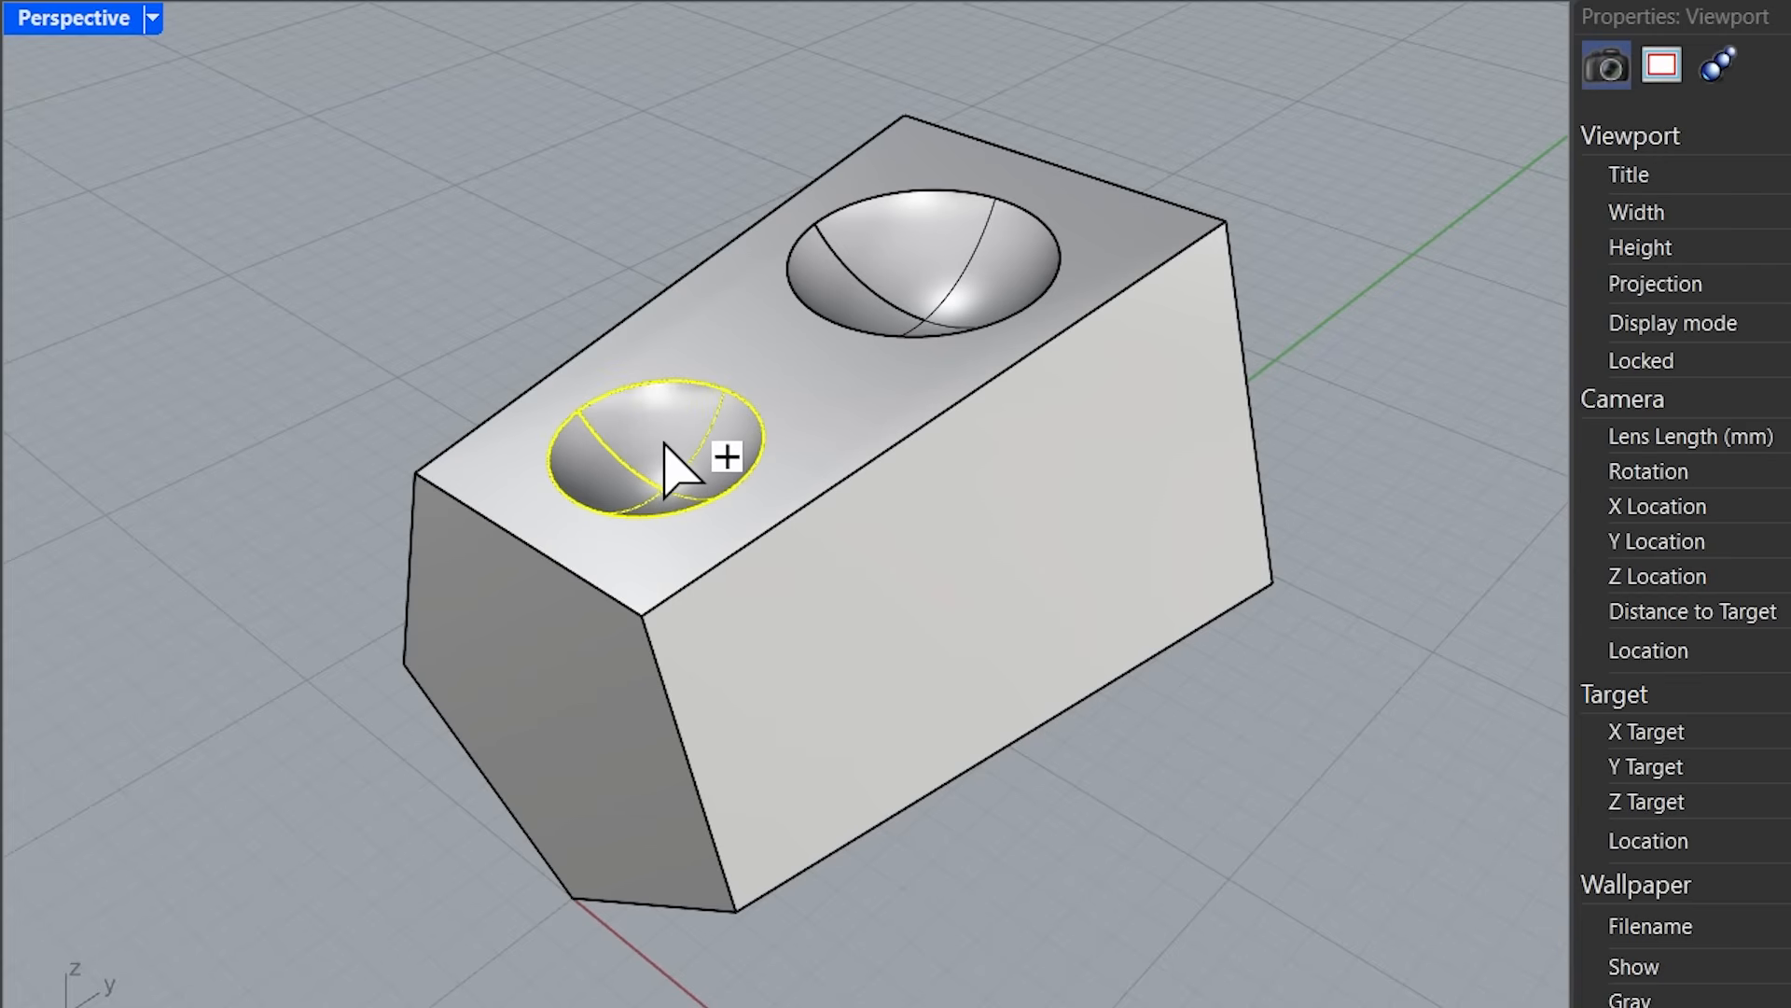
ctrl+shift+click(891, 283)
ctrl+shift+click(911, 572)
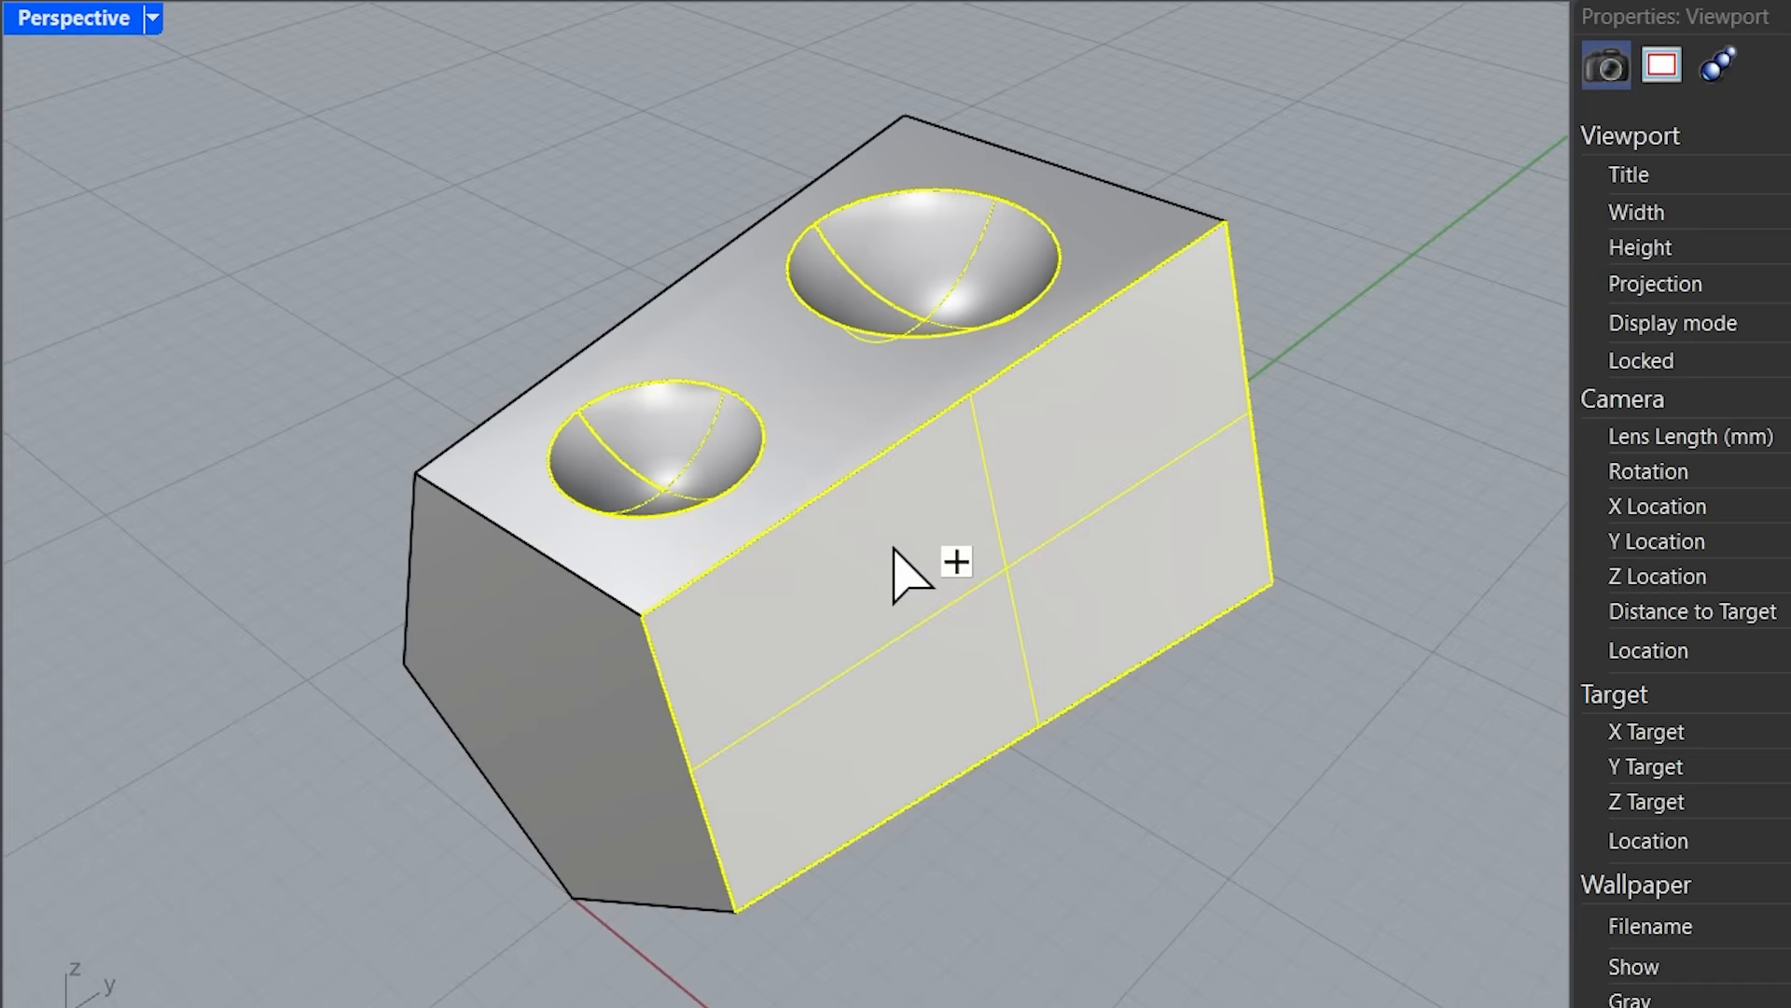
click(1266, 177)
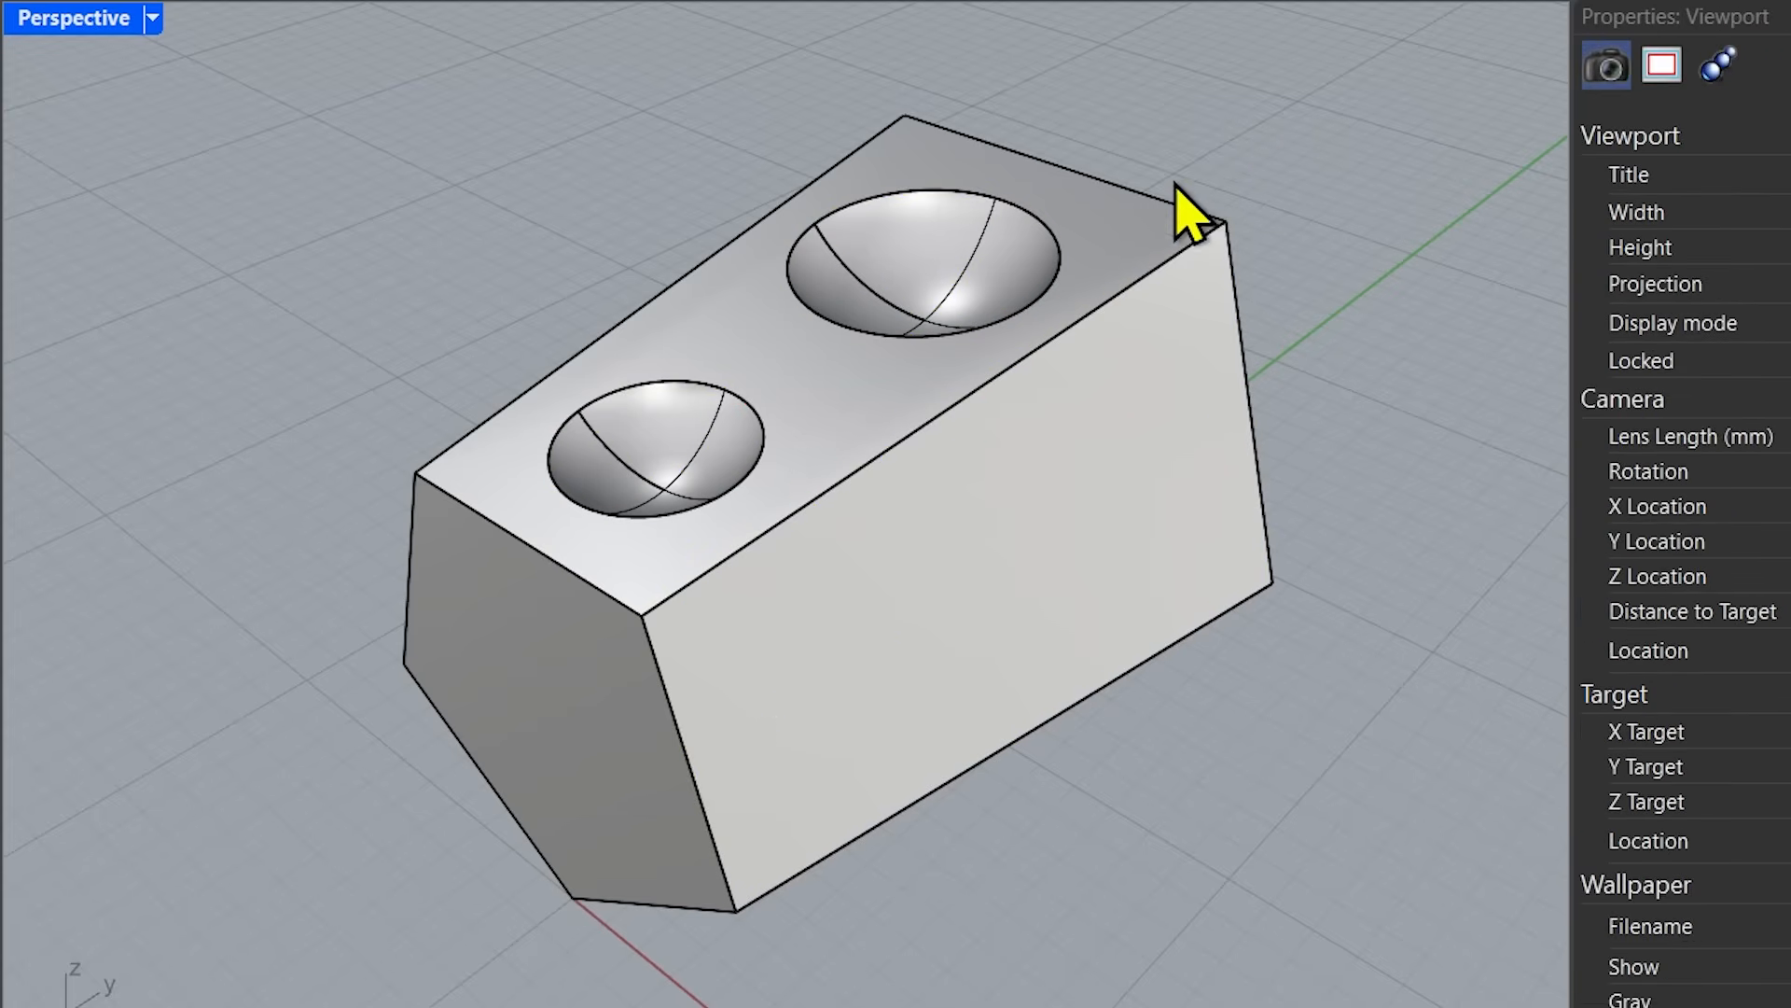
Move the copied surfaces of the large and the small bowl straight up above their recesses.
click(905, 250)
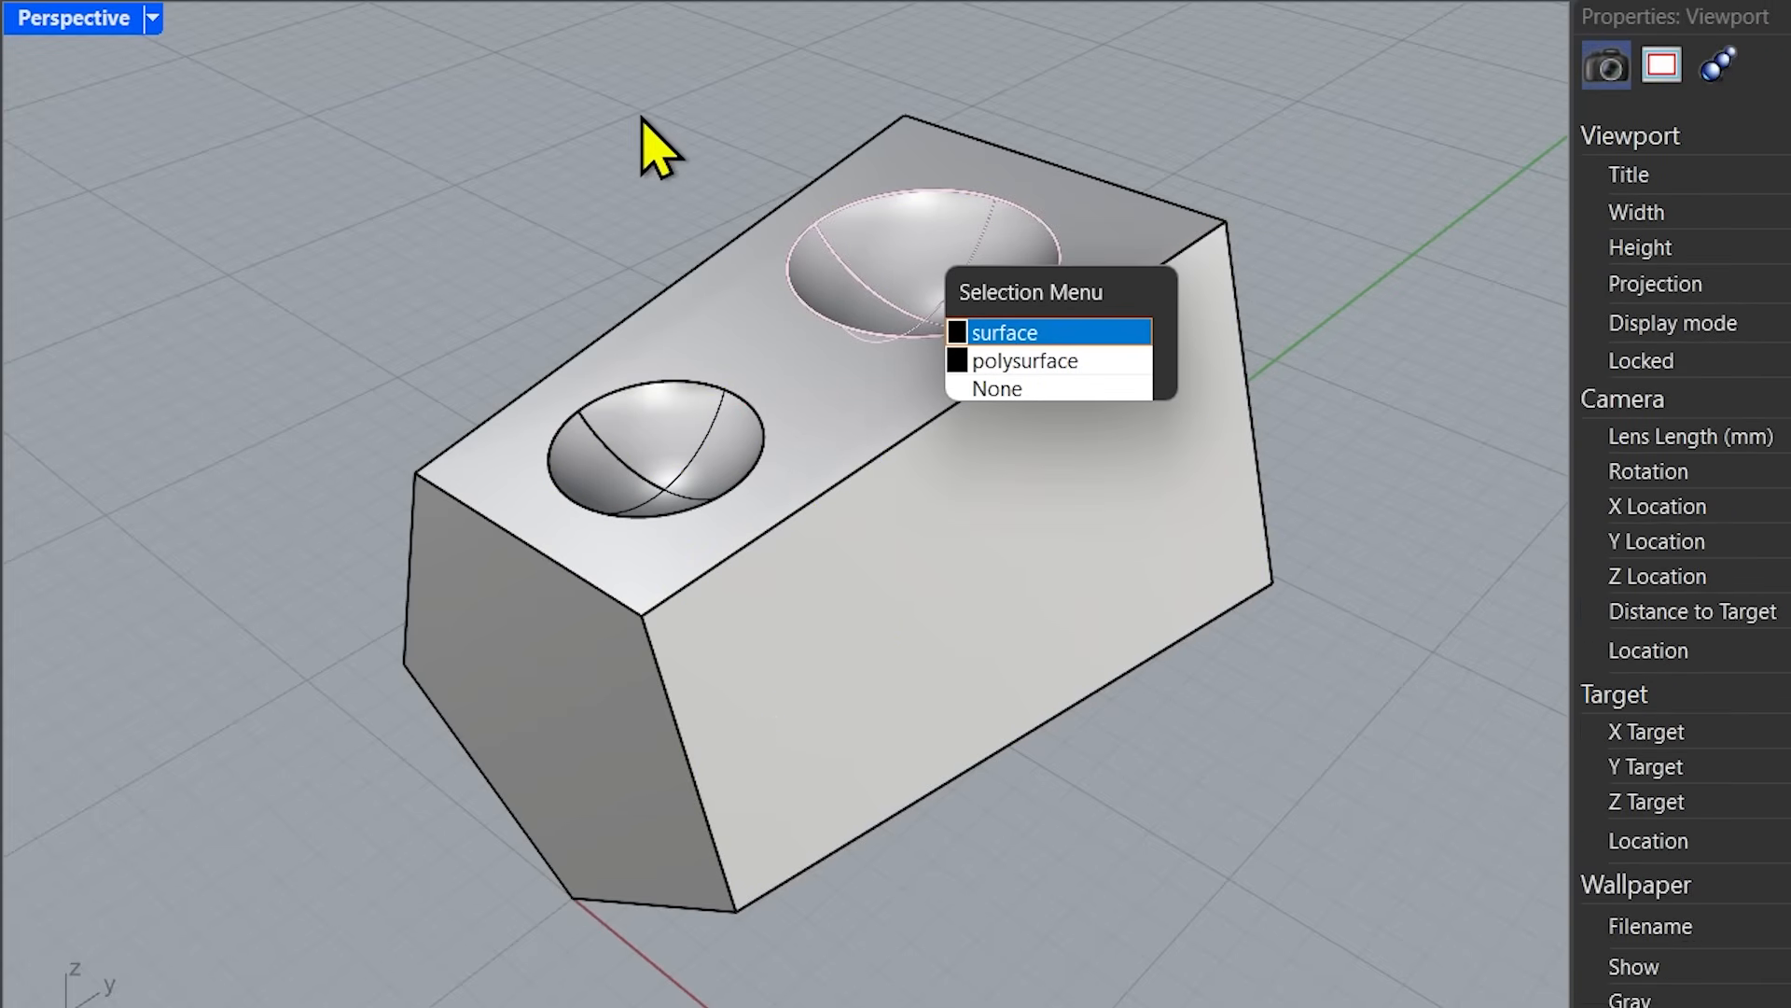
click(652, 143)
click(930, 249)
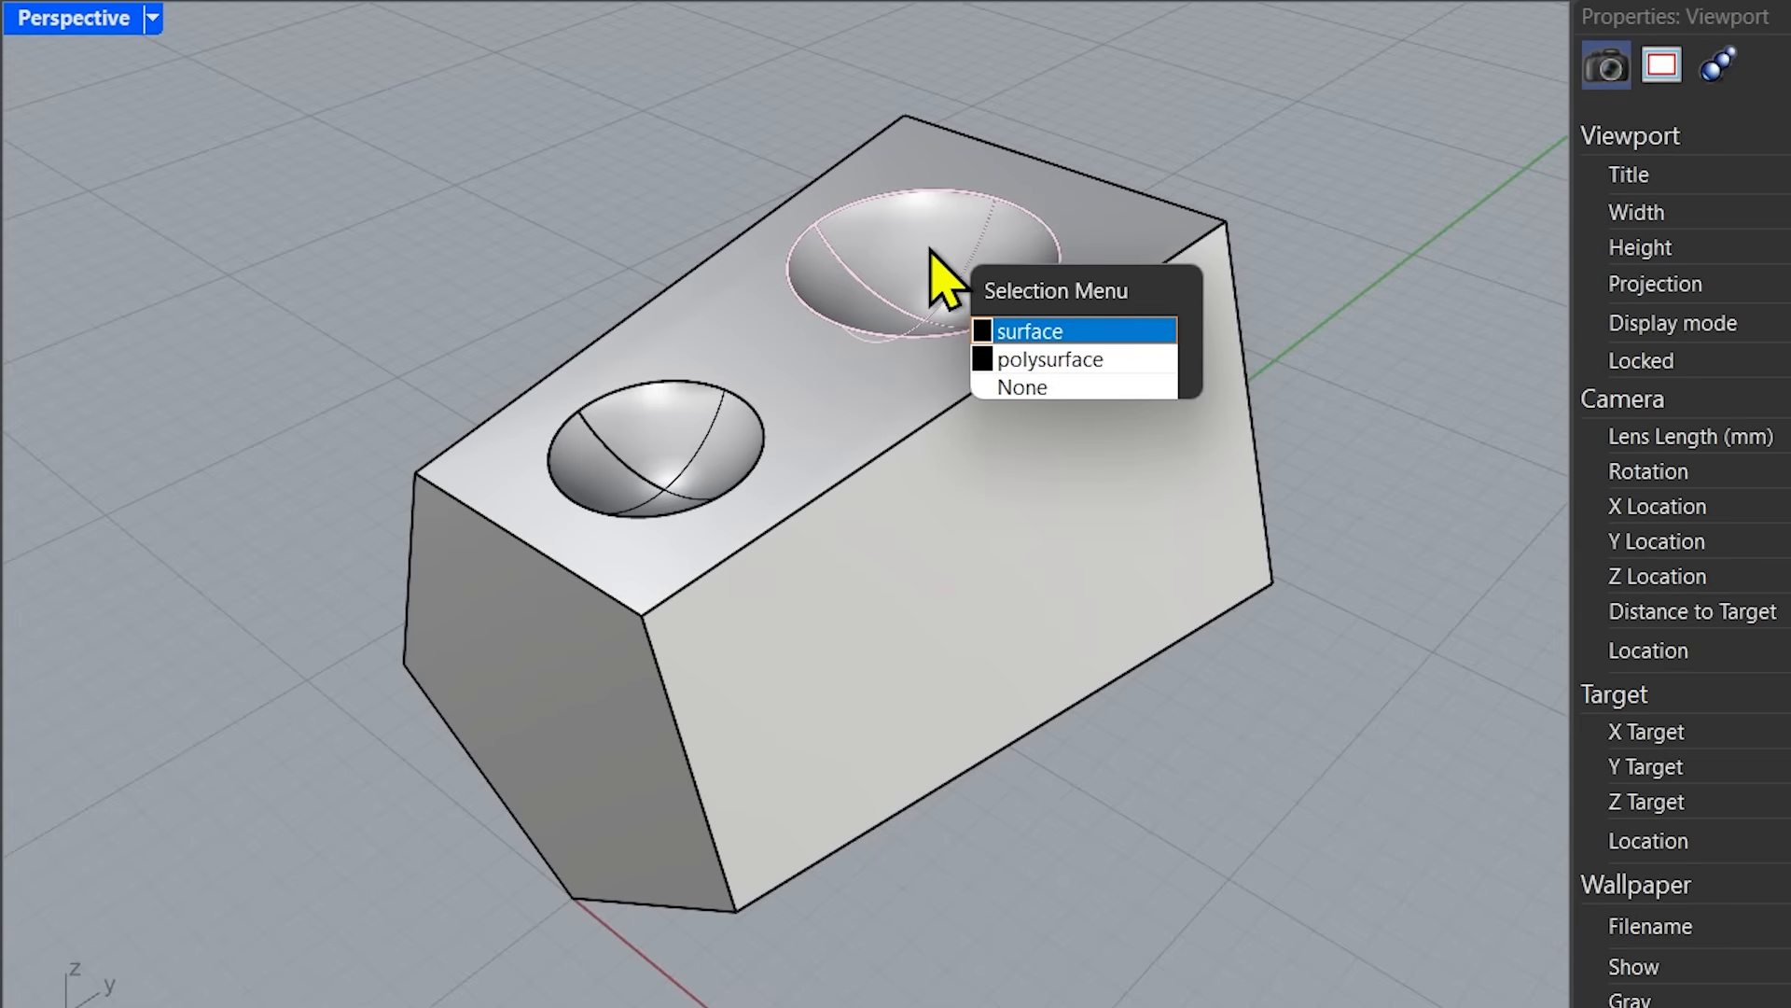
click(1066, 332)
drag(932, 190, 924, 102)
click(714, 449)
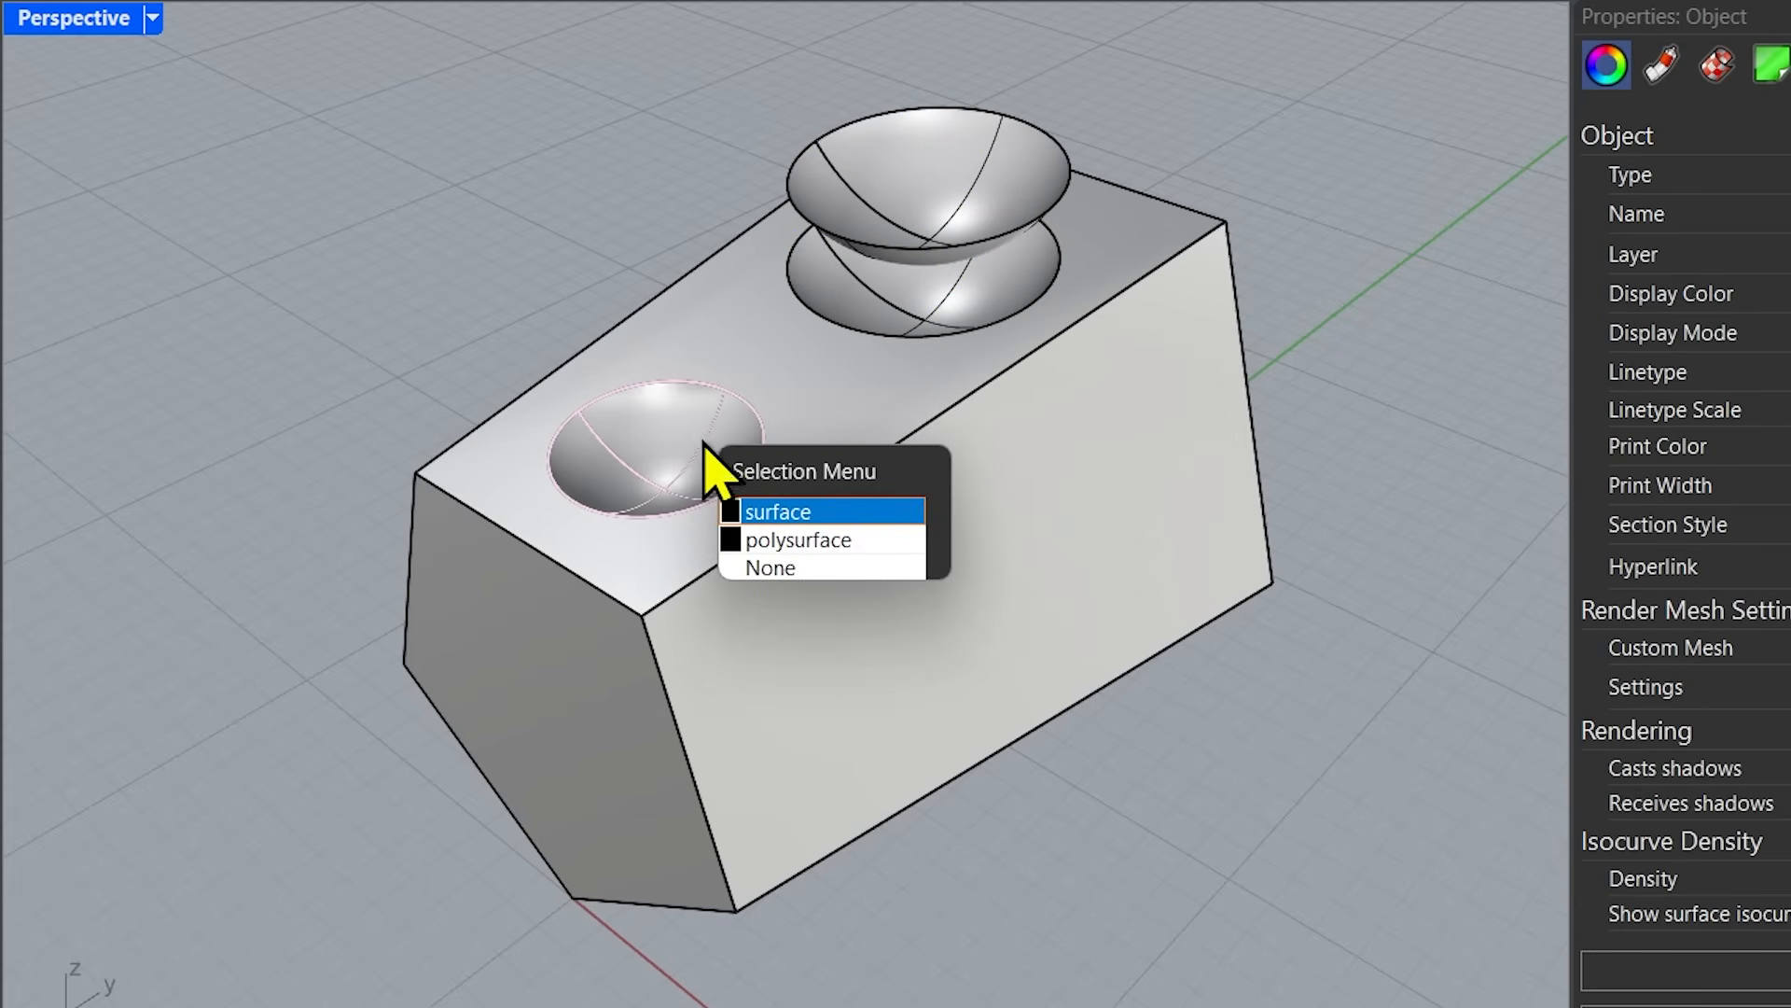
click(798, 519)
drag(657, 378, 652, 300)
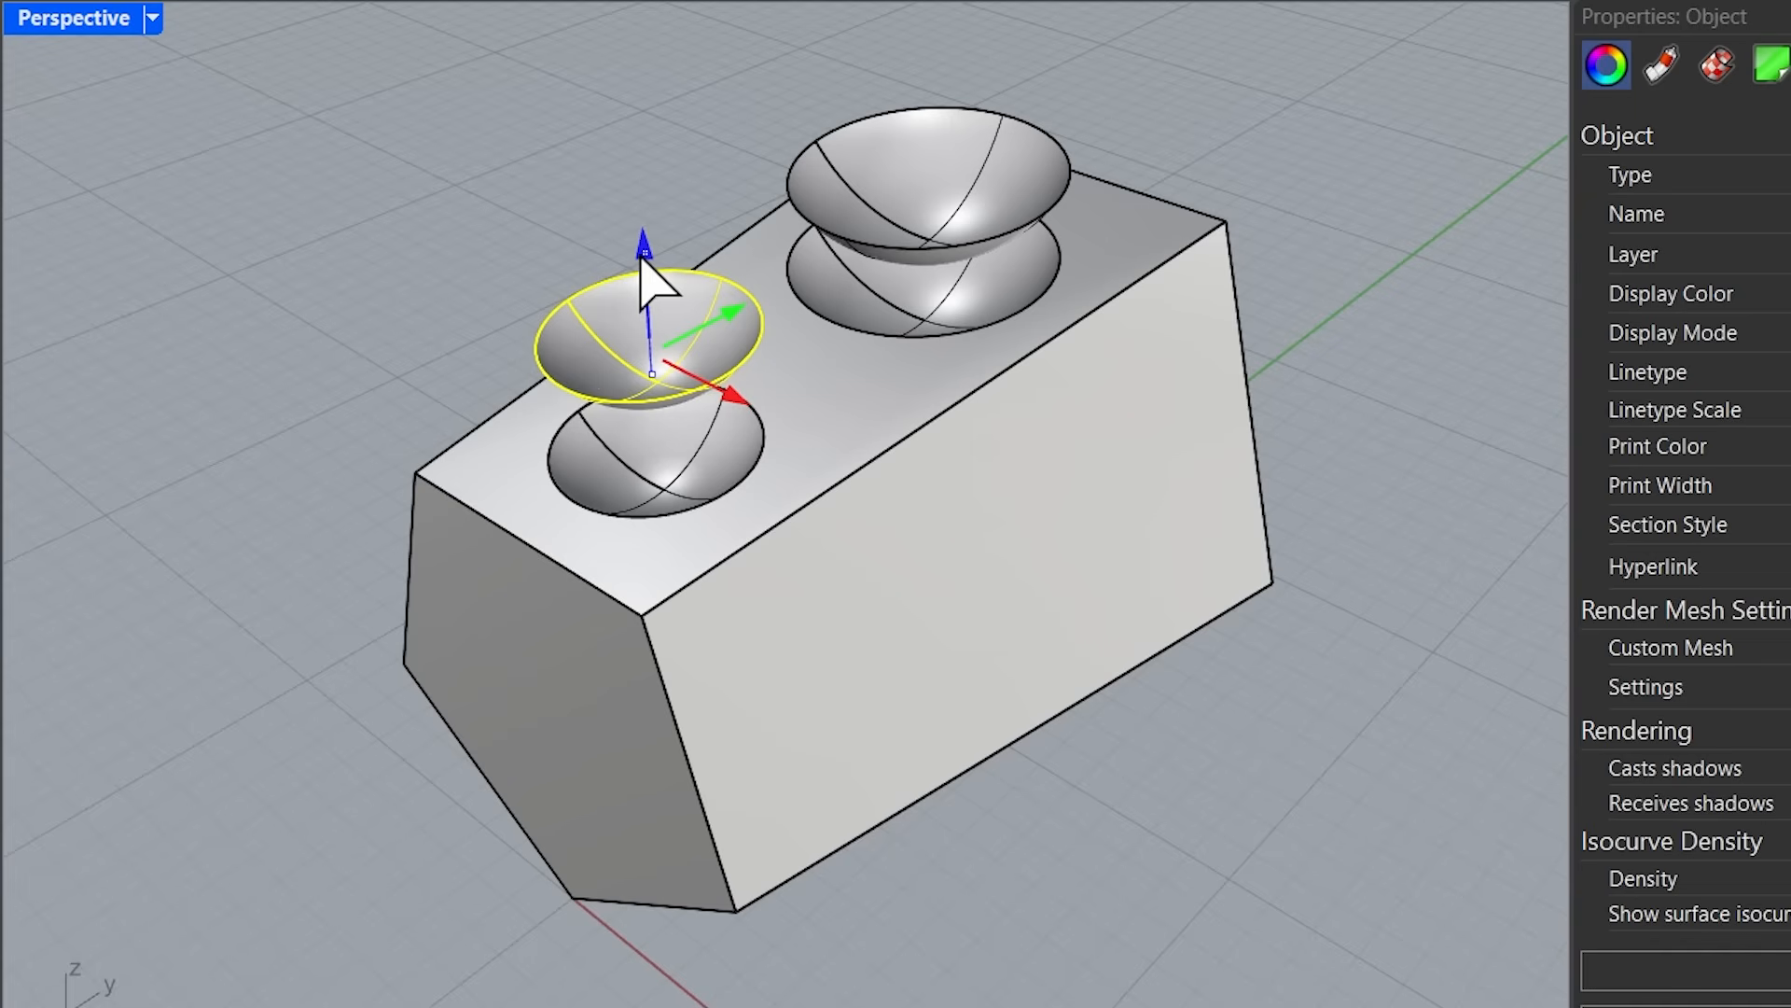
Move the copied front face surface outward from the block along the red axis.
click(1030, 511)
click(1157, 588)
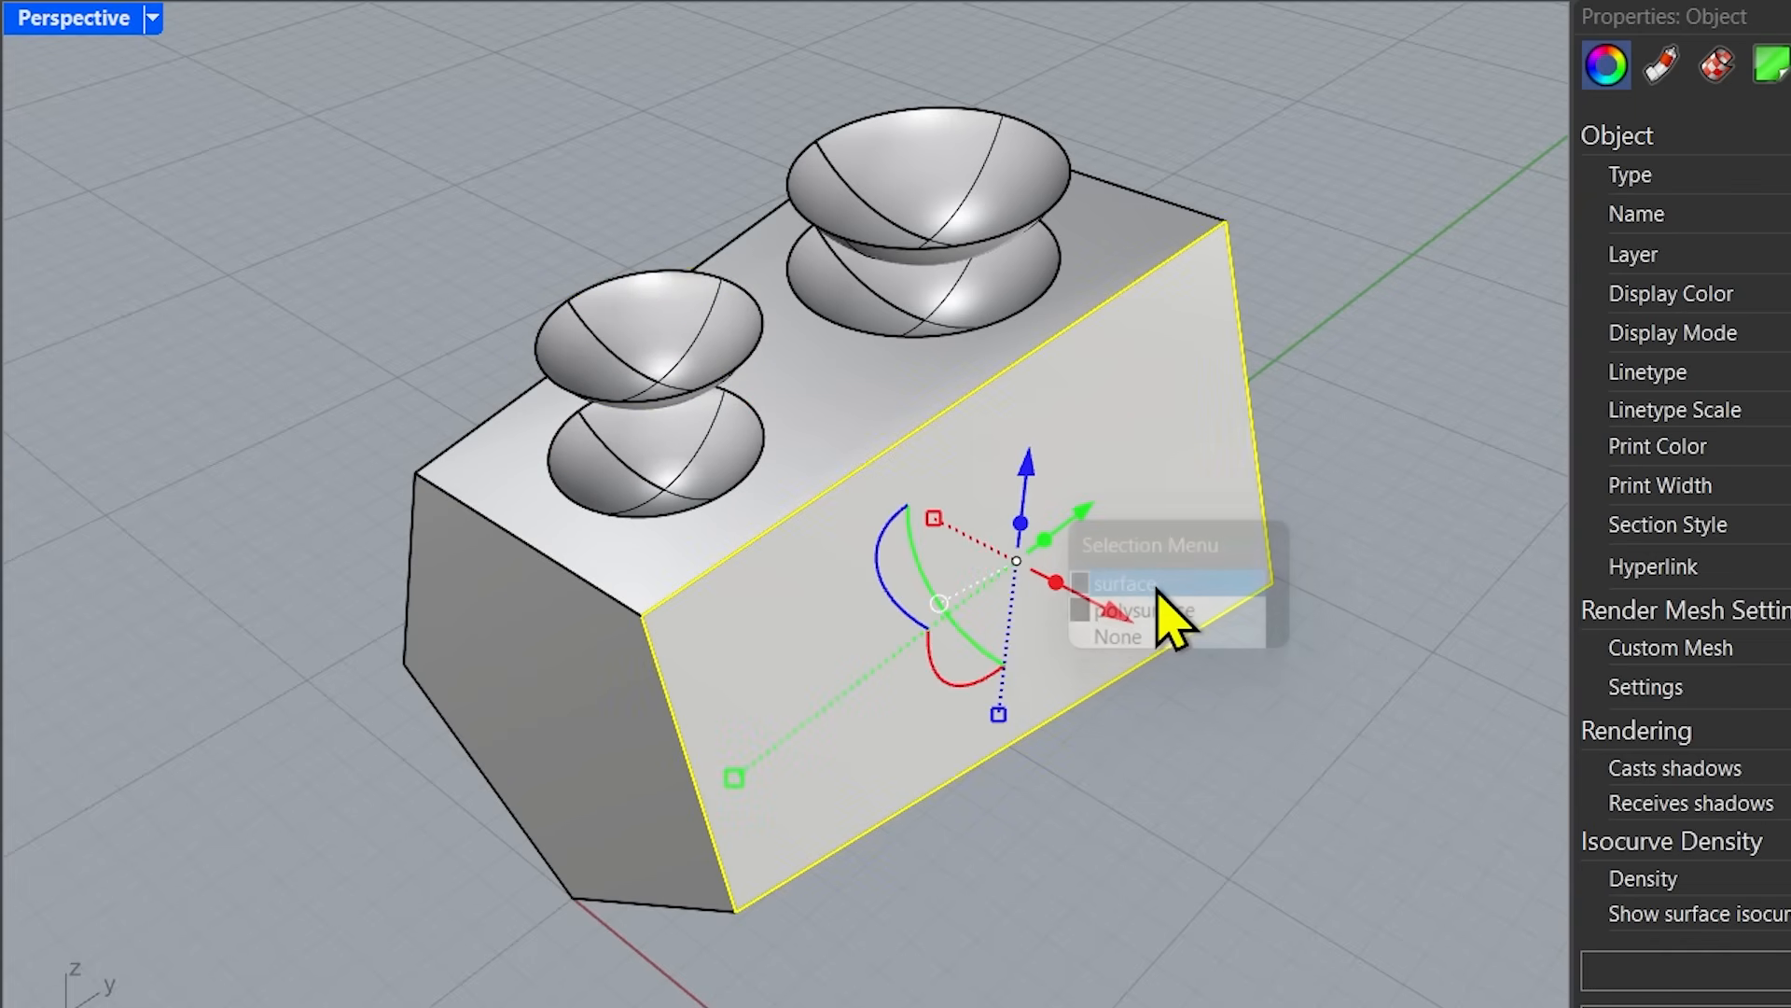
drag(1140, 625, 1199, 695)
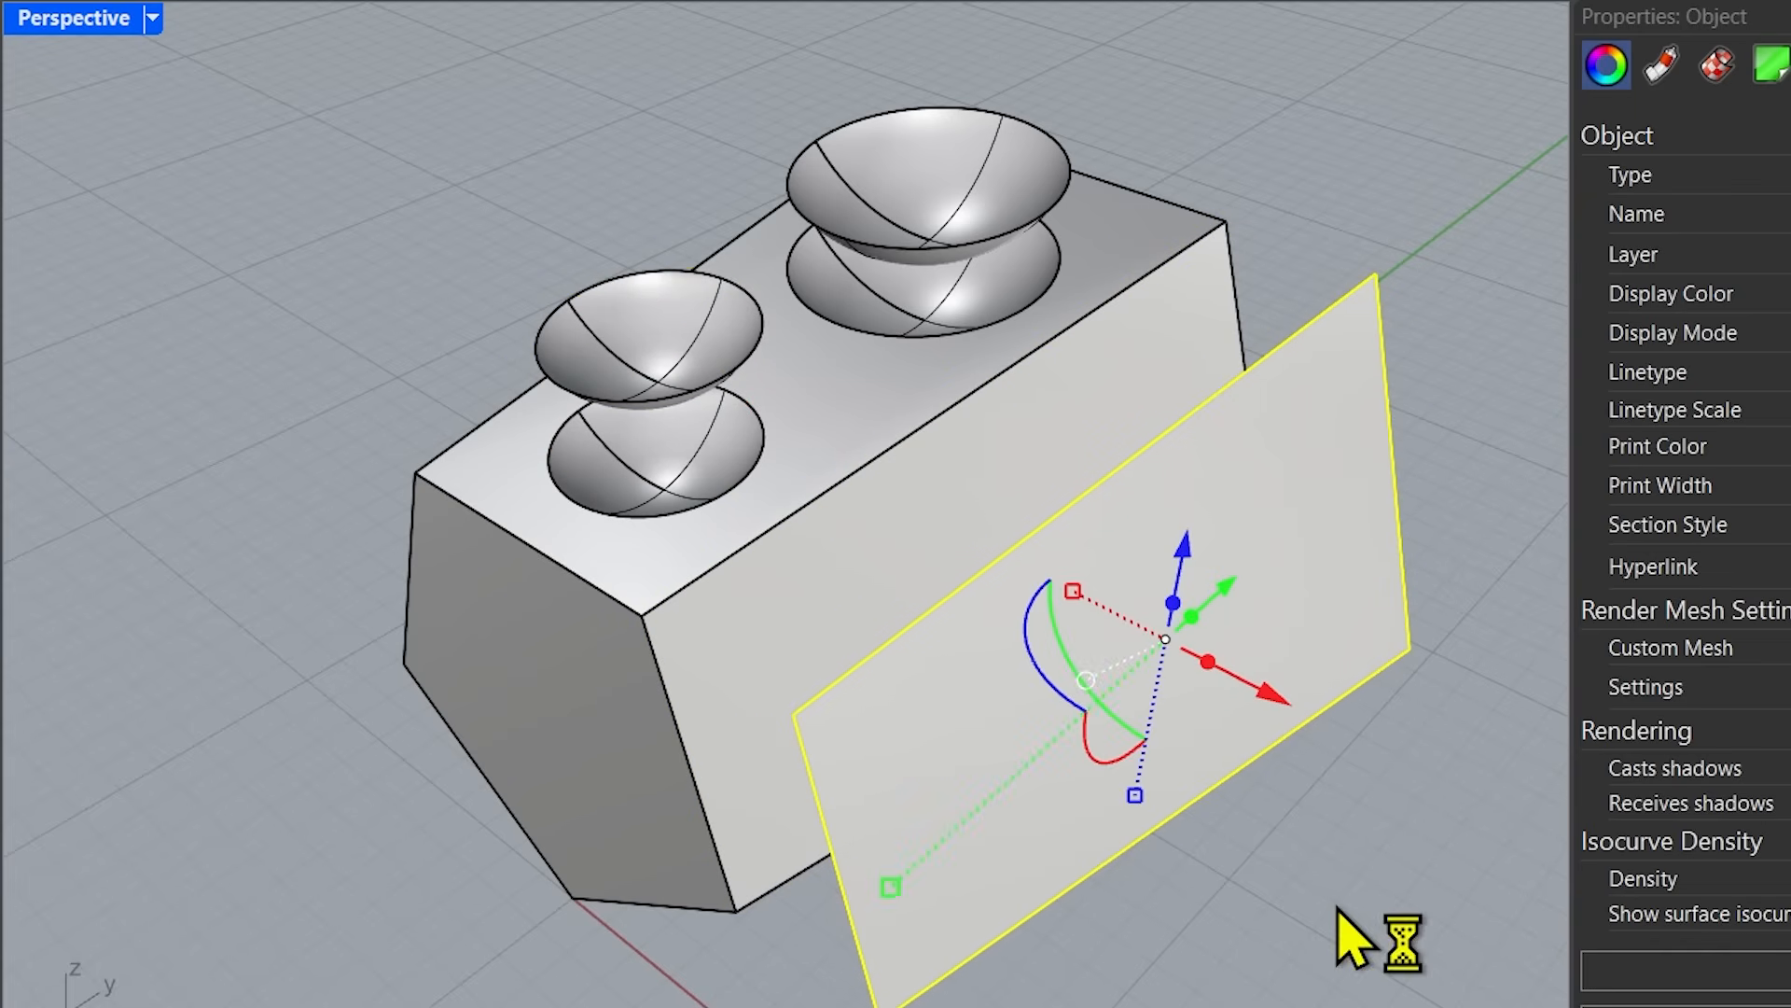
click(1460, 935)
Check the object types of the original block and the small bowl's copied surface.
right_drag(444, 872, 557, 682)
click(557, 686)
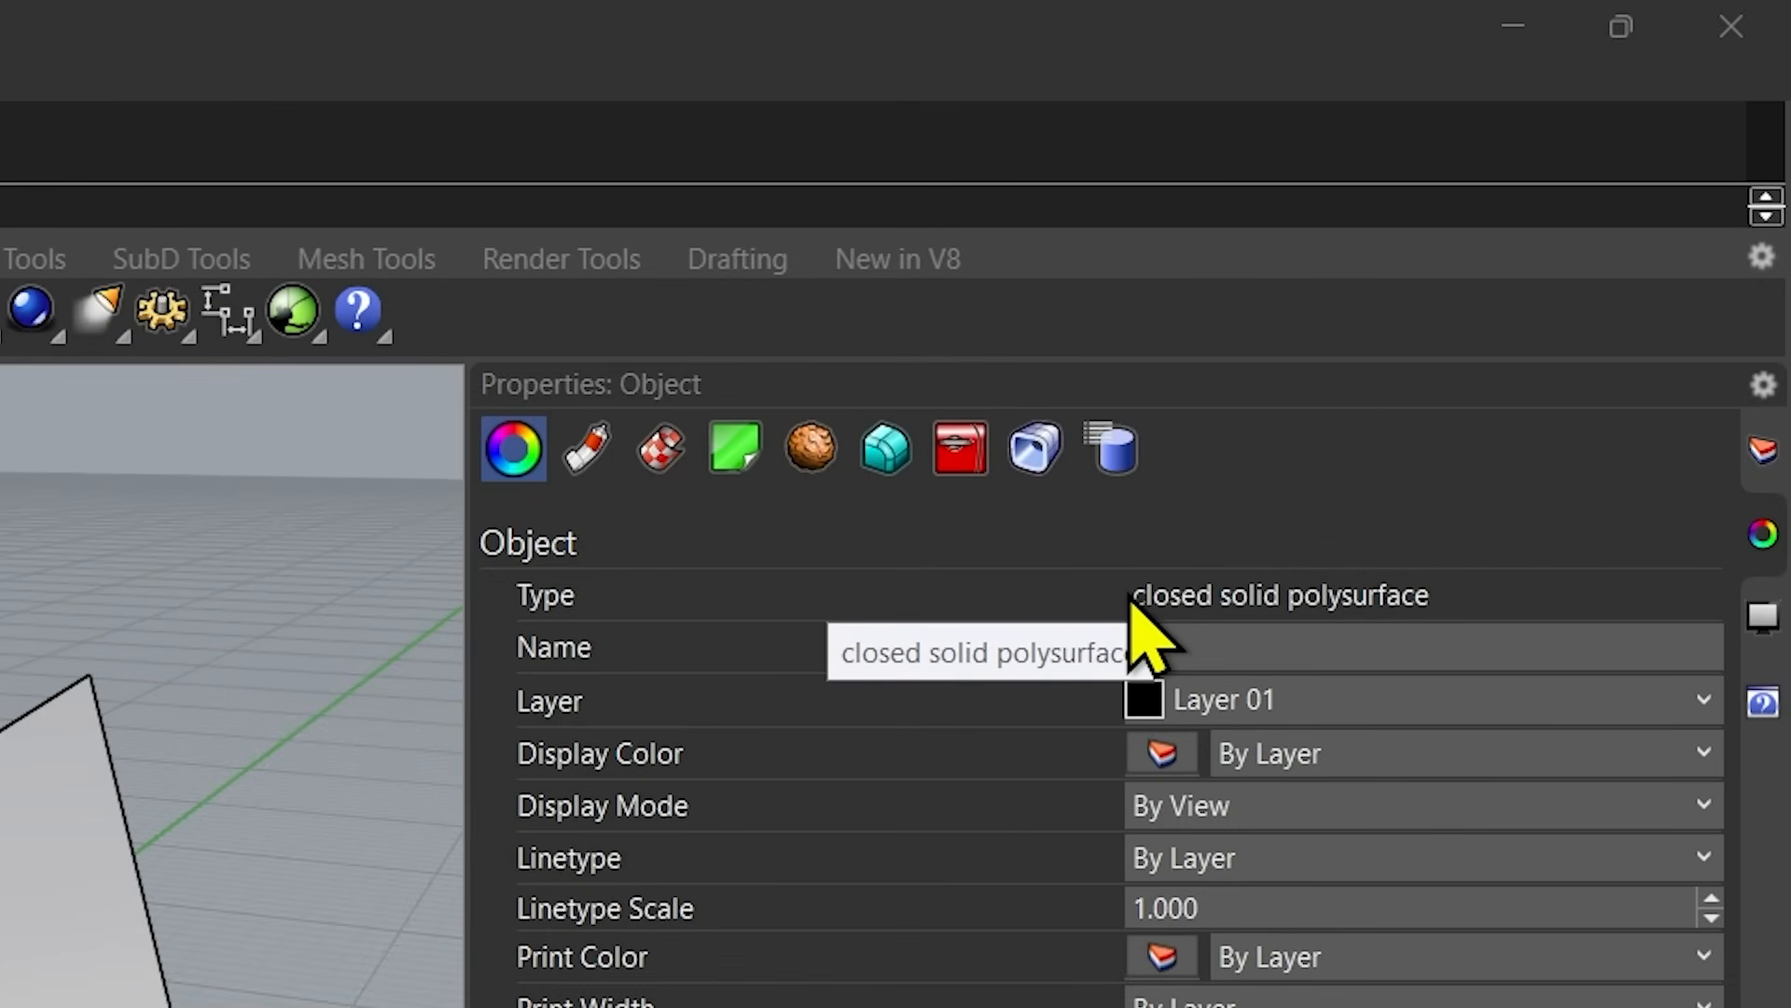
key(Escape)
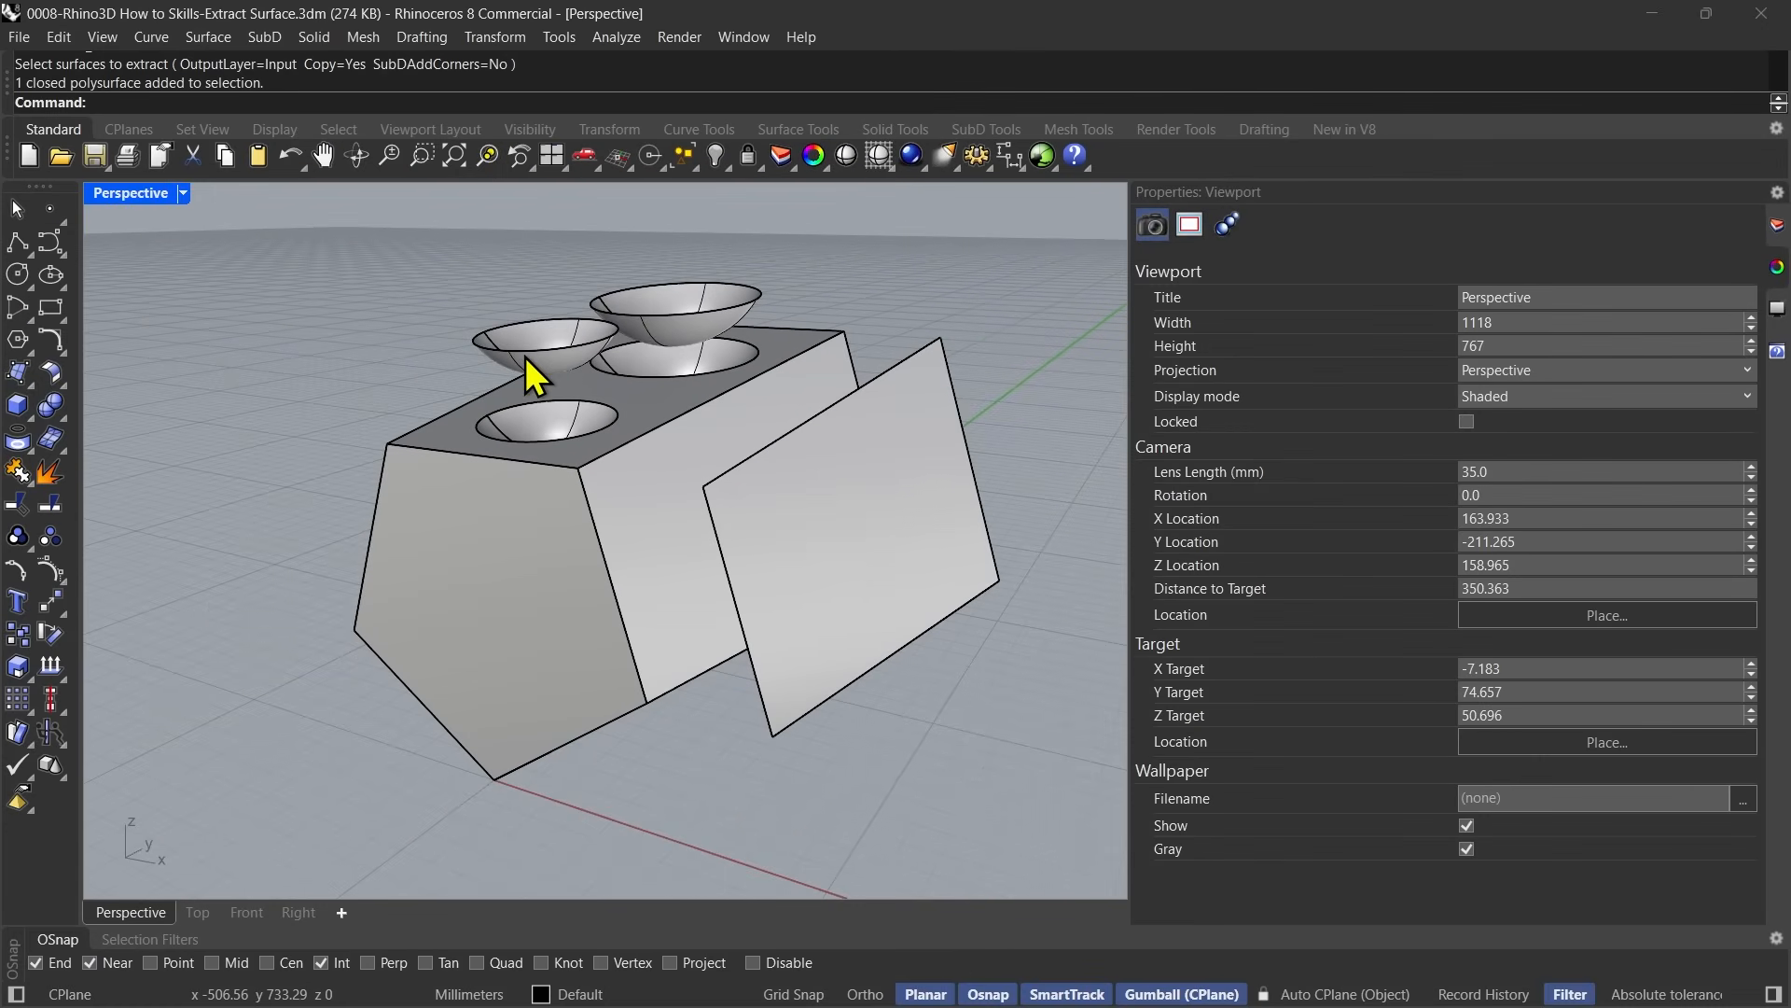
click(525, 356)
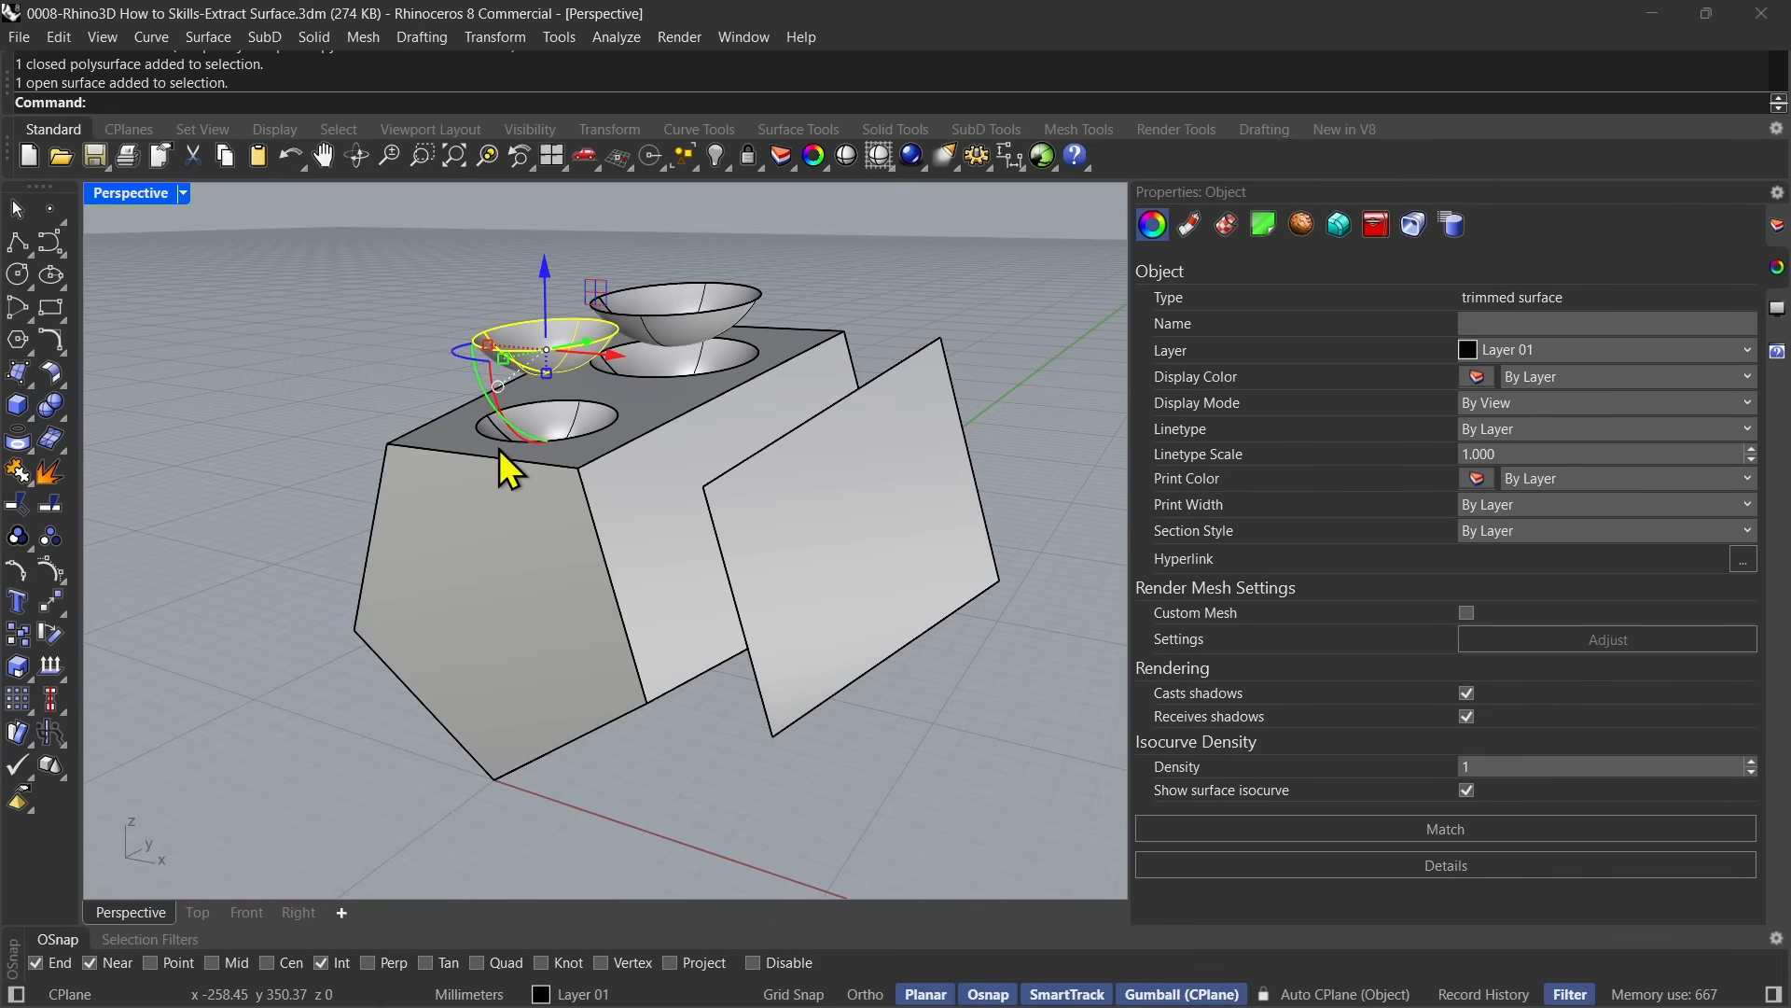
right_drag(500, 449, 449, 609)
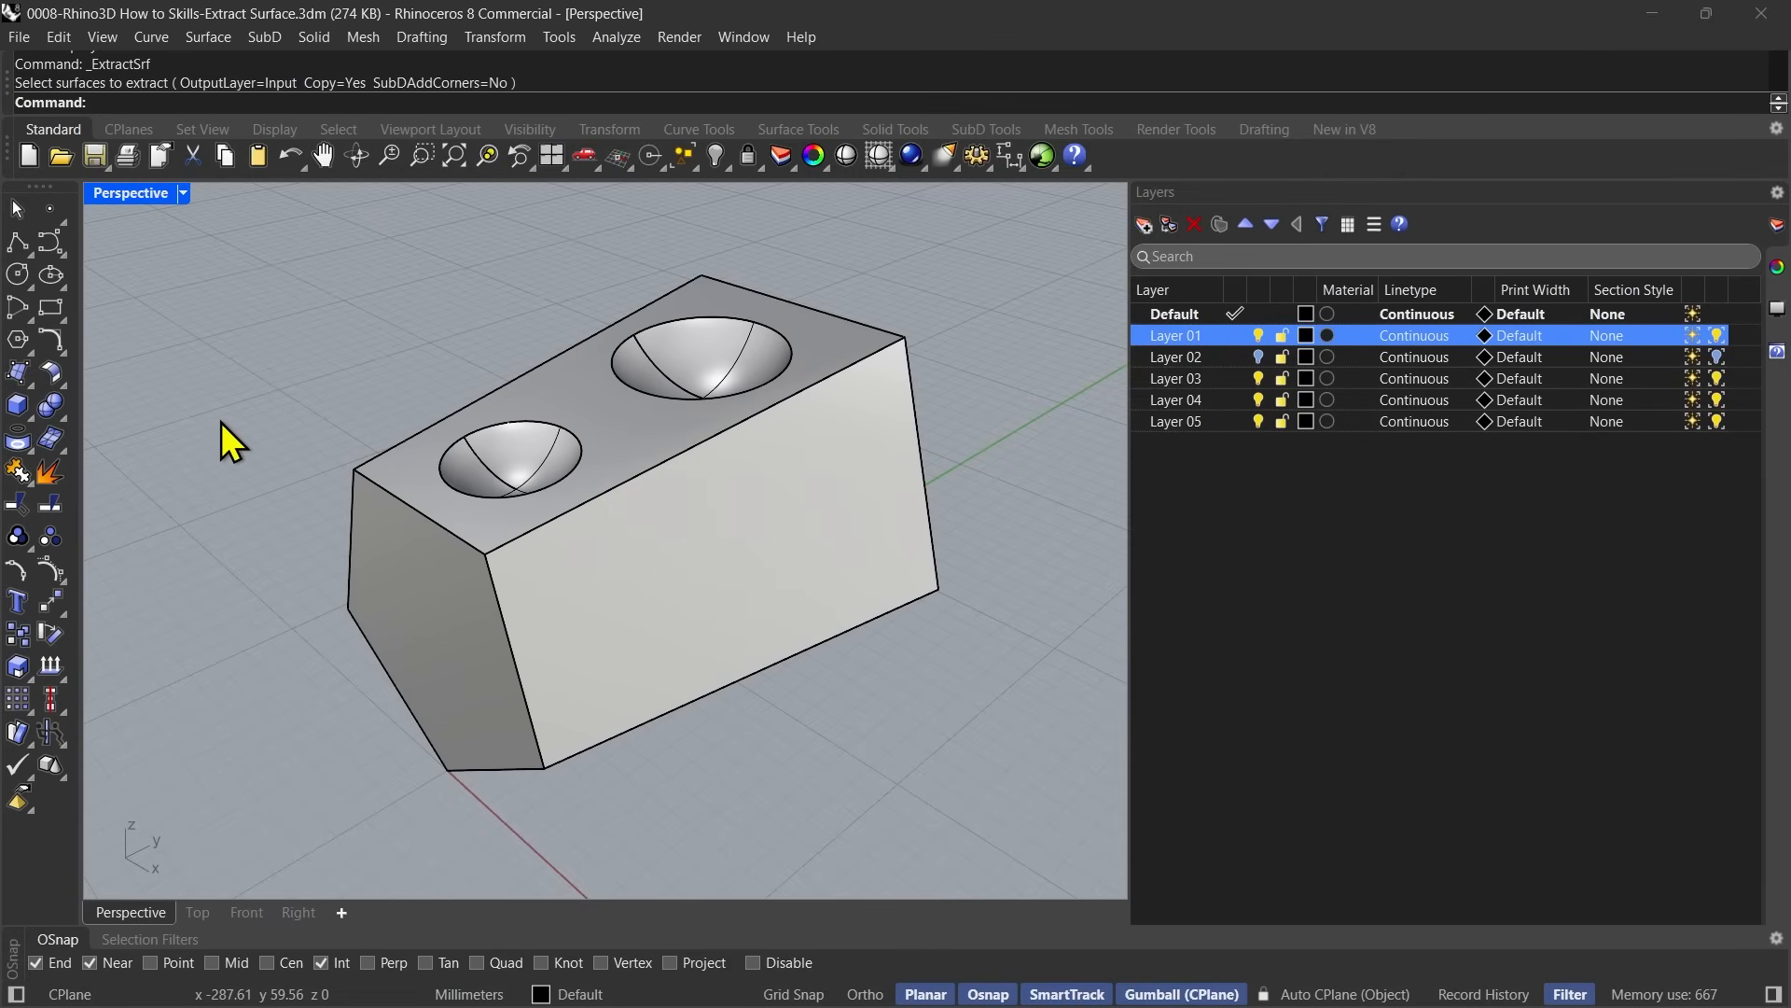
Detach the block's top face with ExtractSrf set to Copy=No.
click(43, 478)
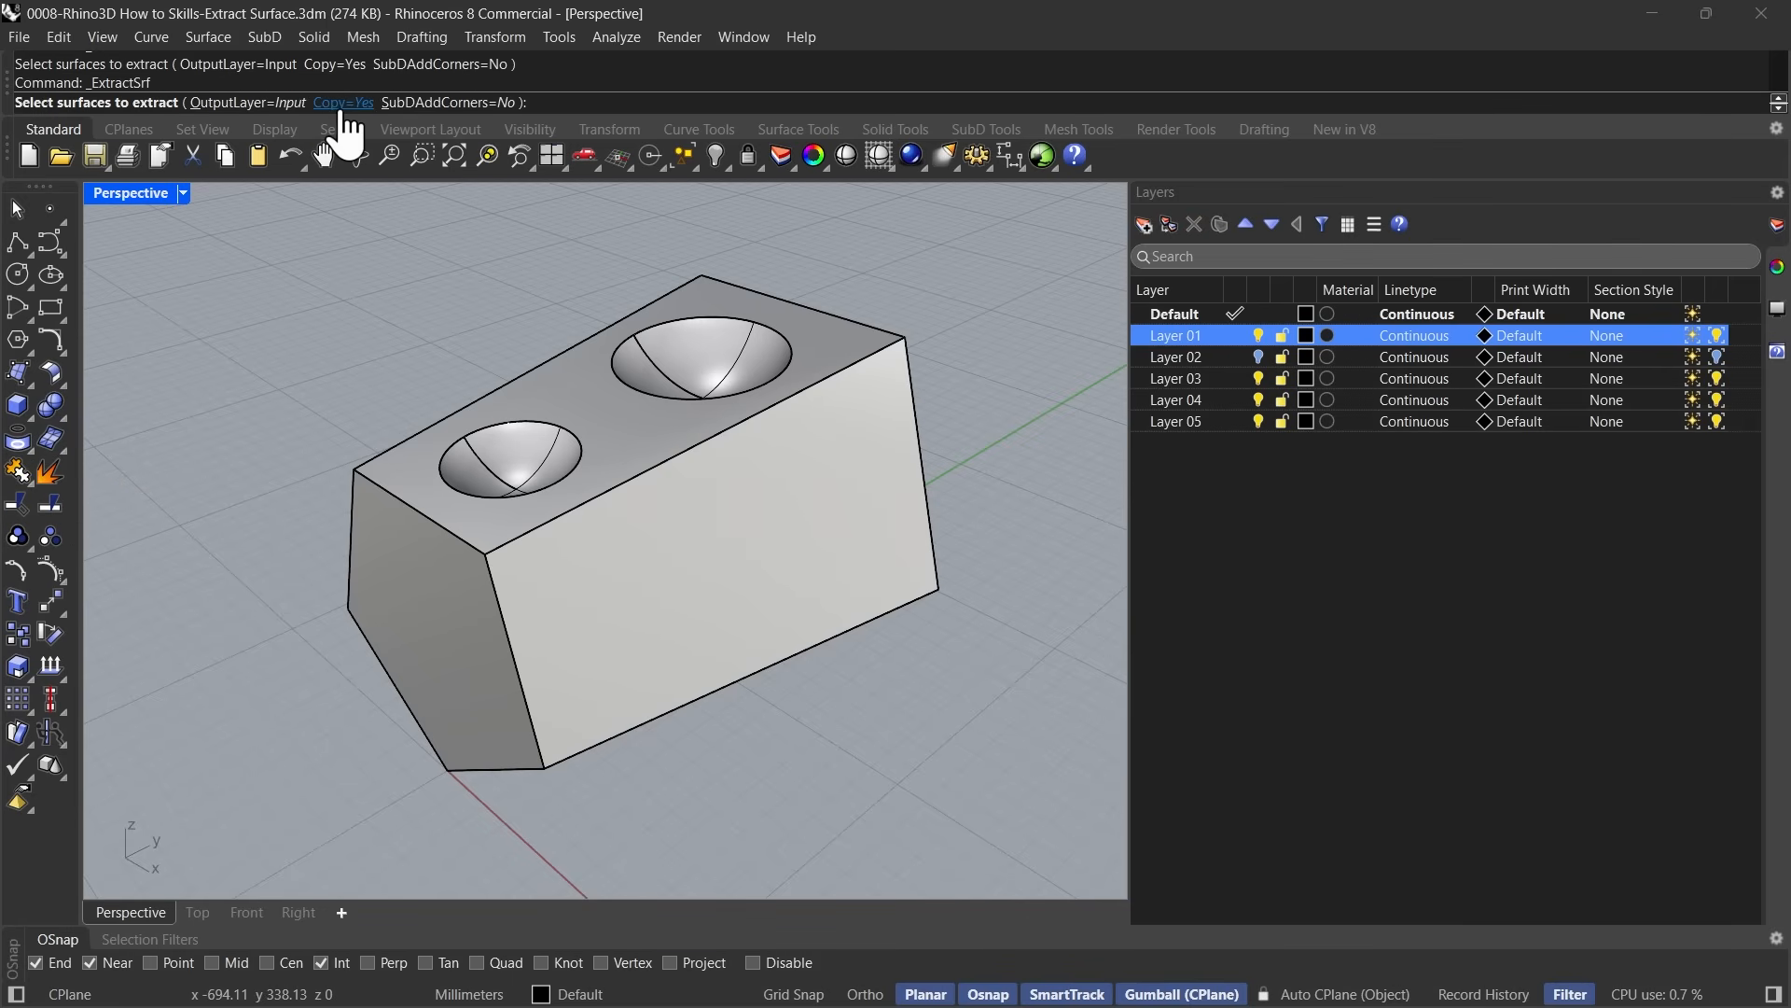
click(343, 105)
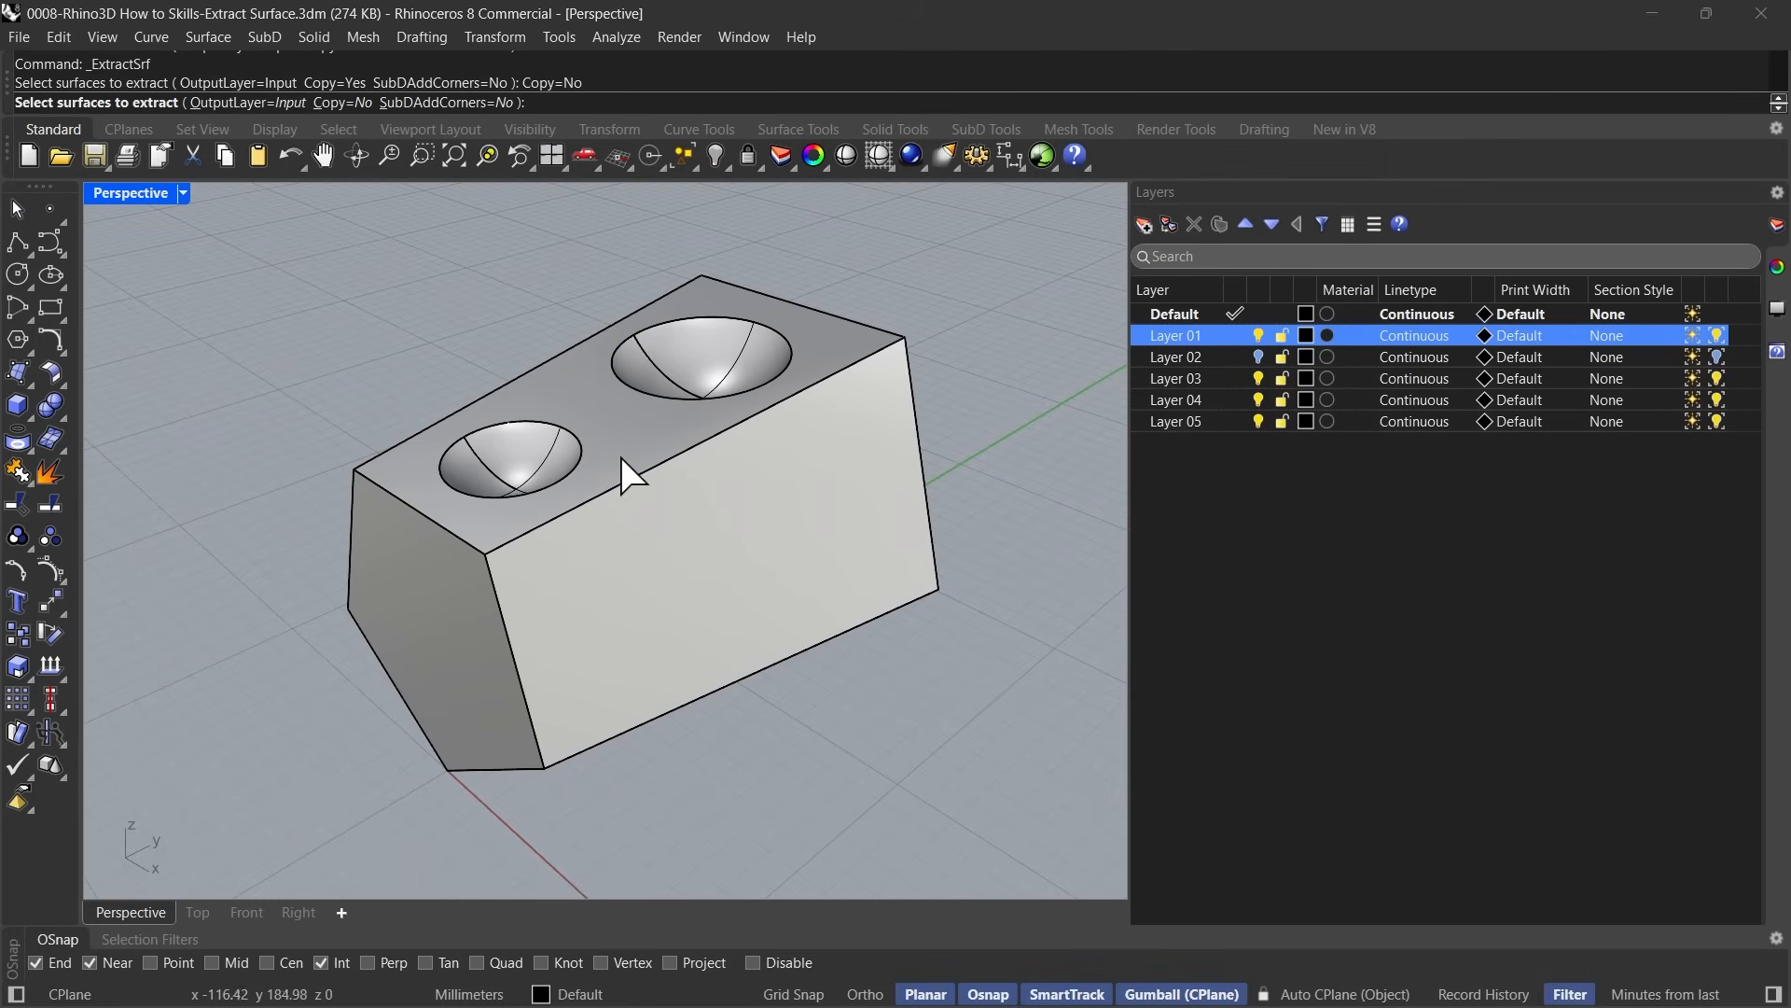
click(621, 459)
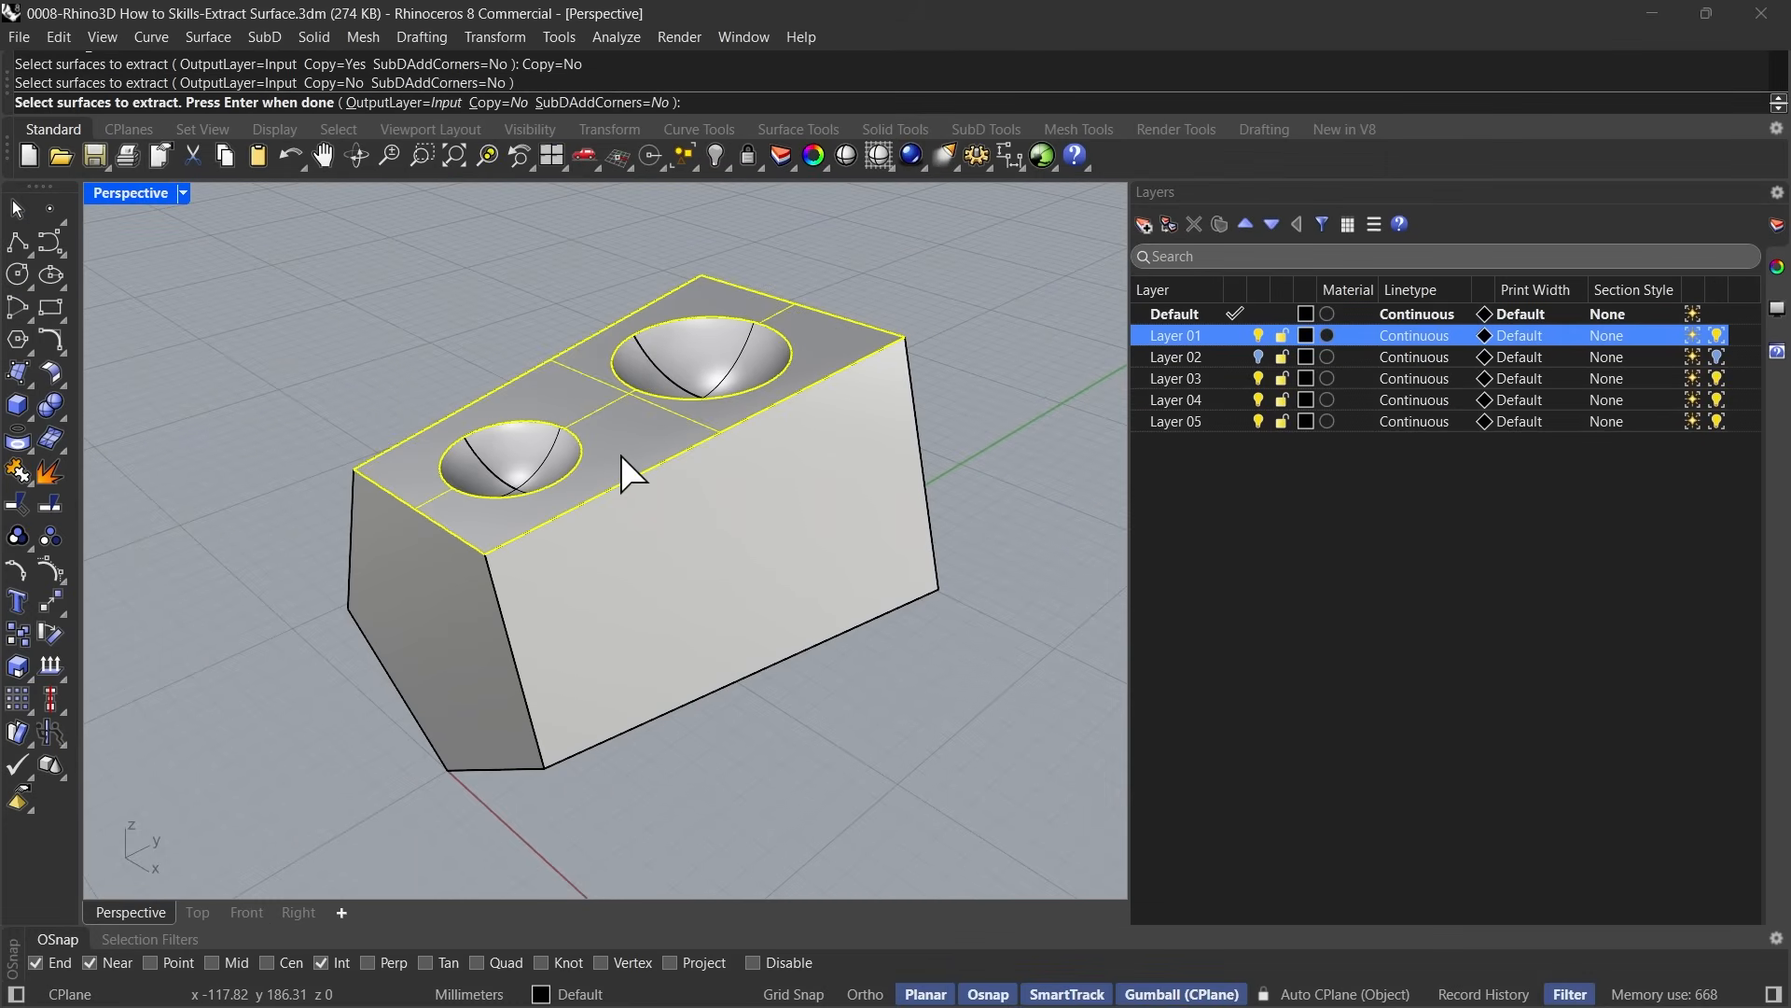
right_click(377, 361)
click(494, 312)
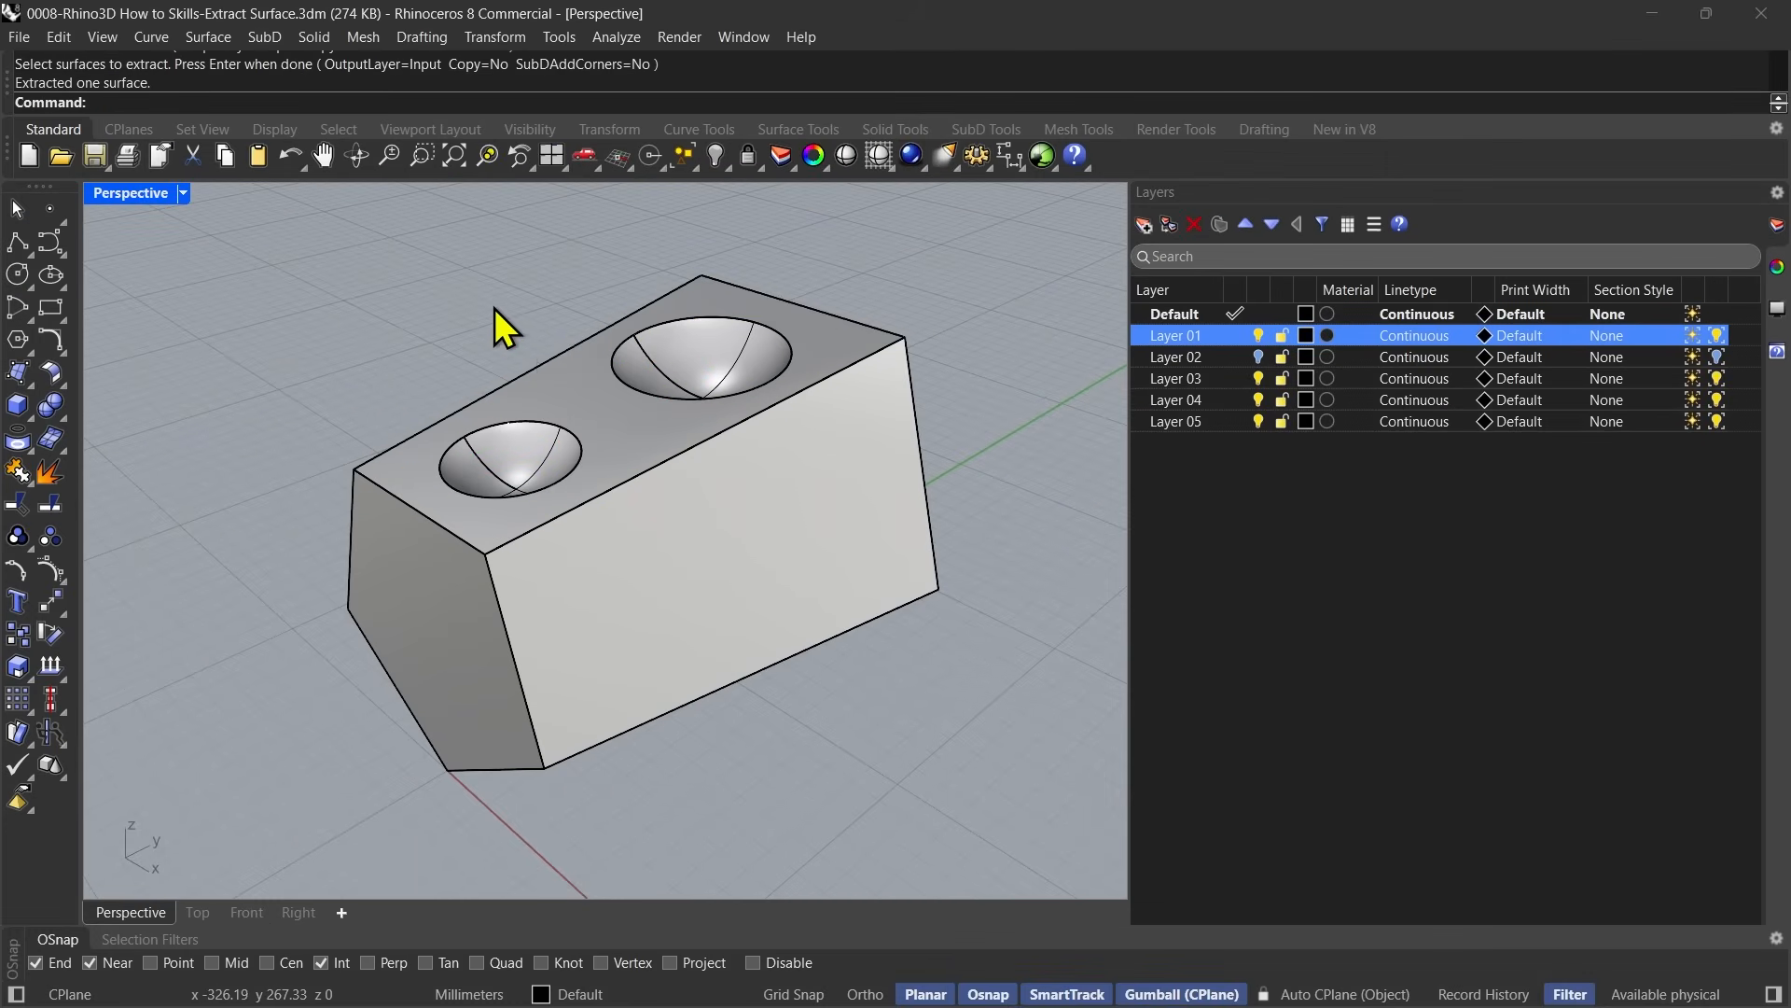
Check the layer and object type of the detached top face by toggling Layer 01's visibility and selecting the face.
click(577, 392)
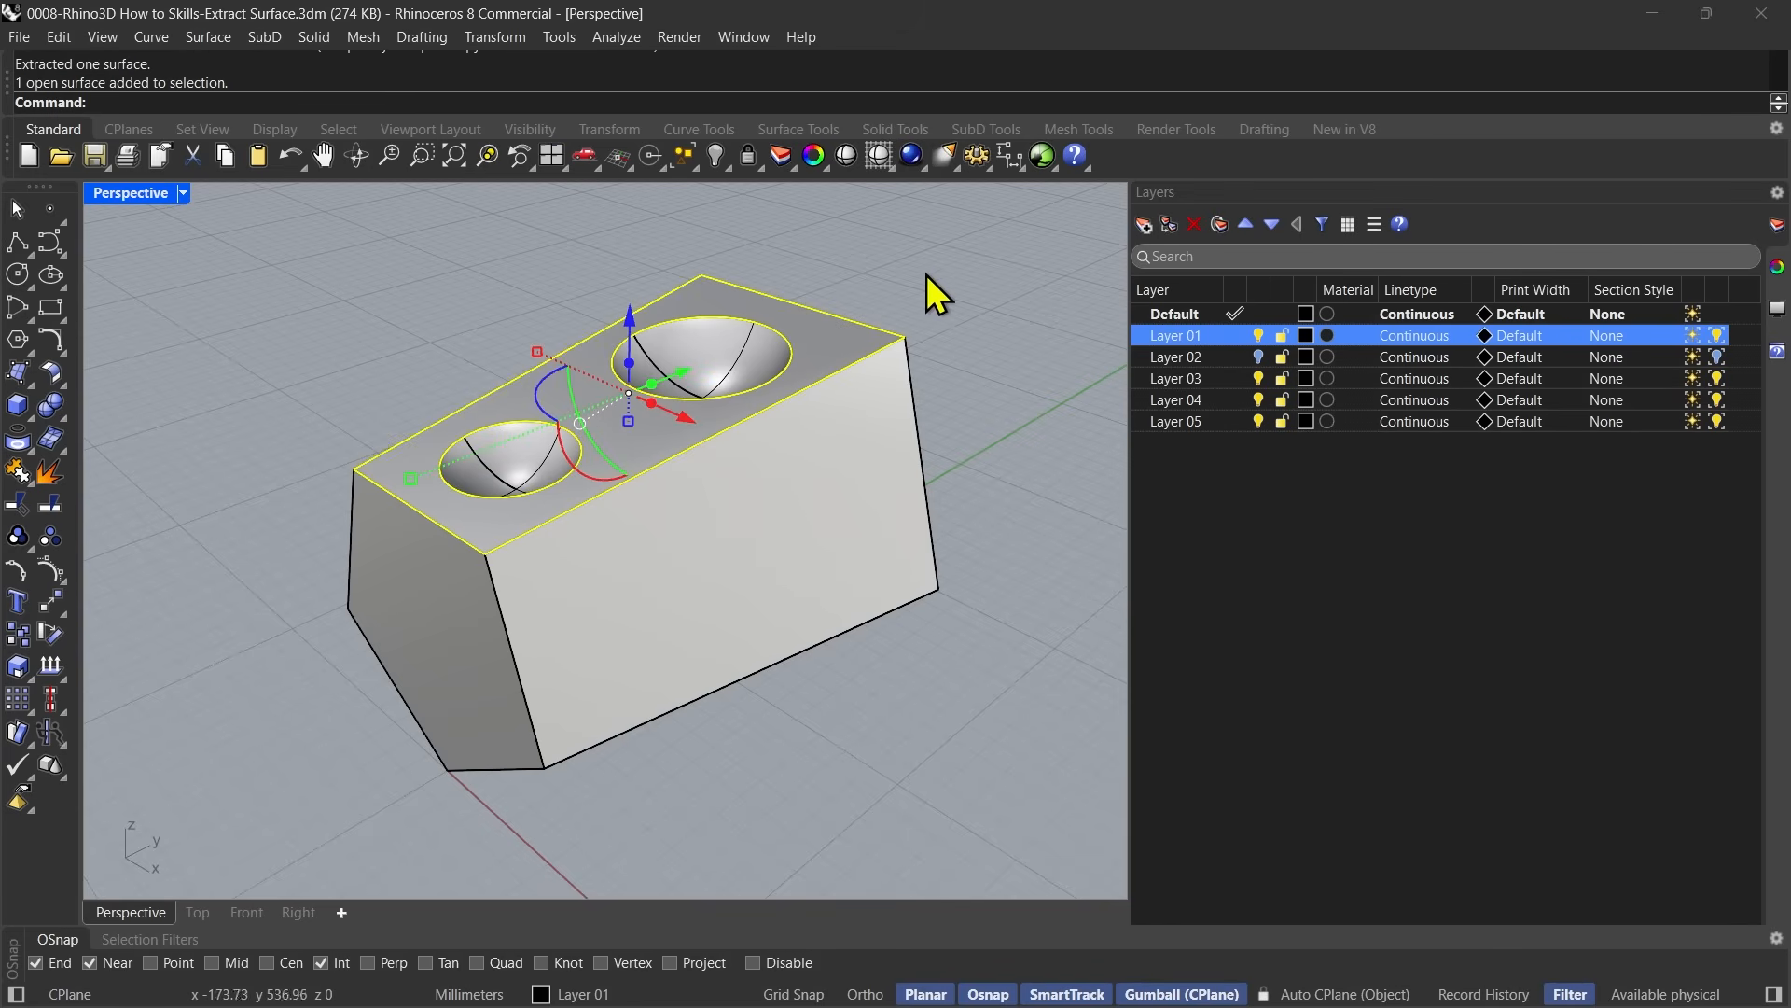
click(1258, 337)
click(1258, 337)
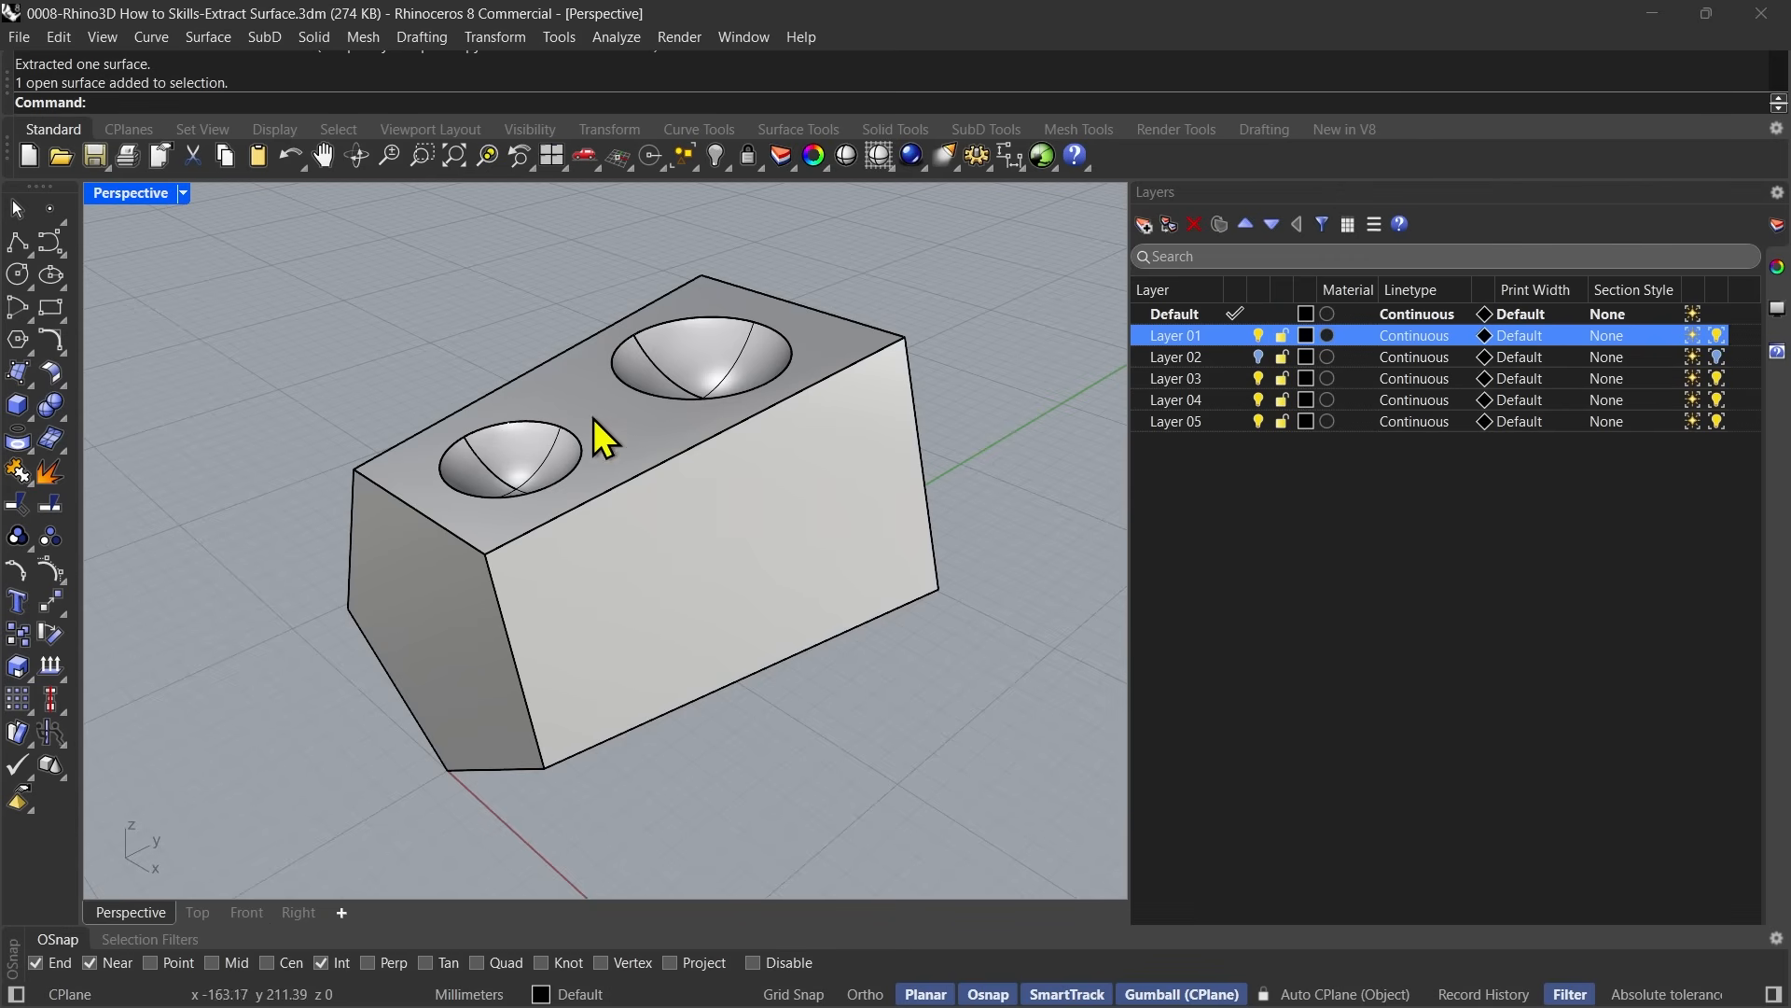
click(631, 431)
key(Escape)
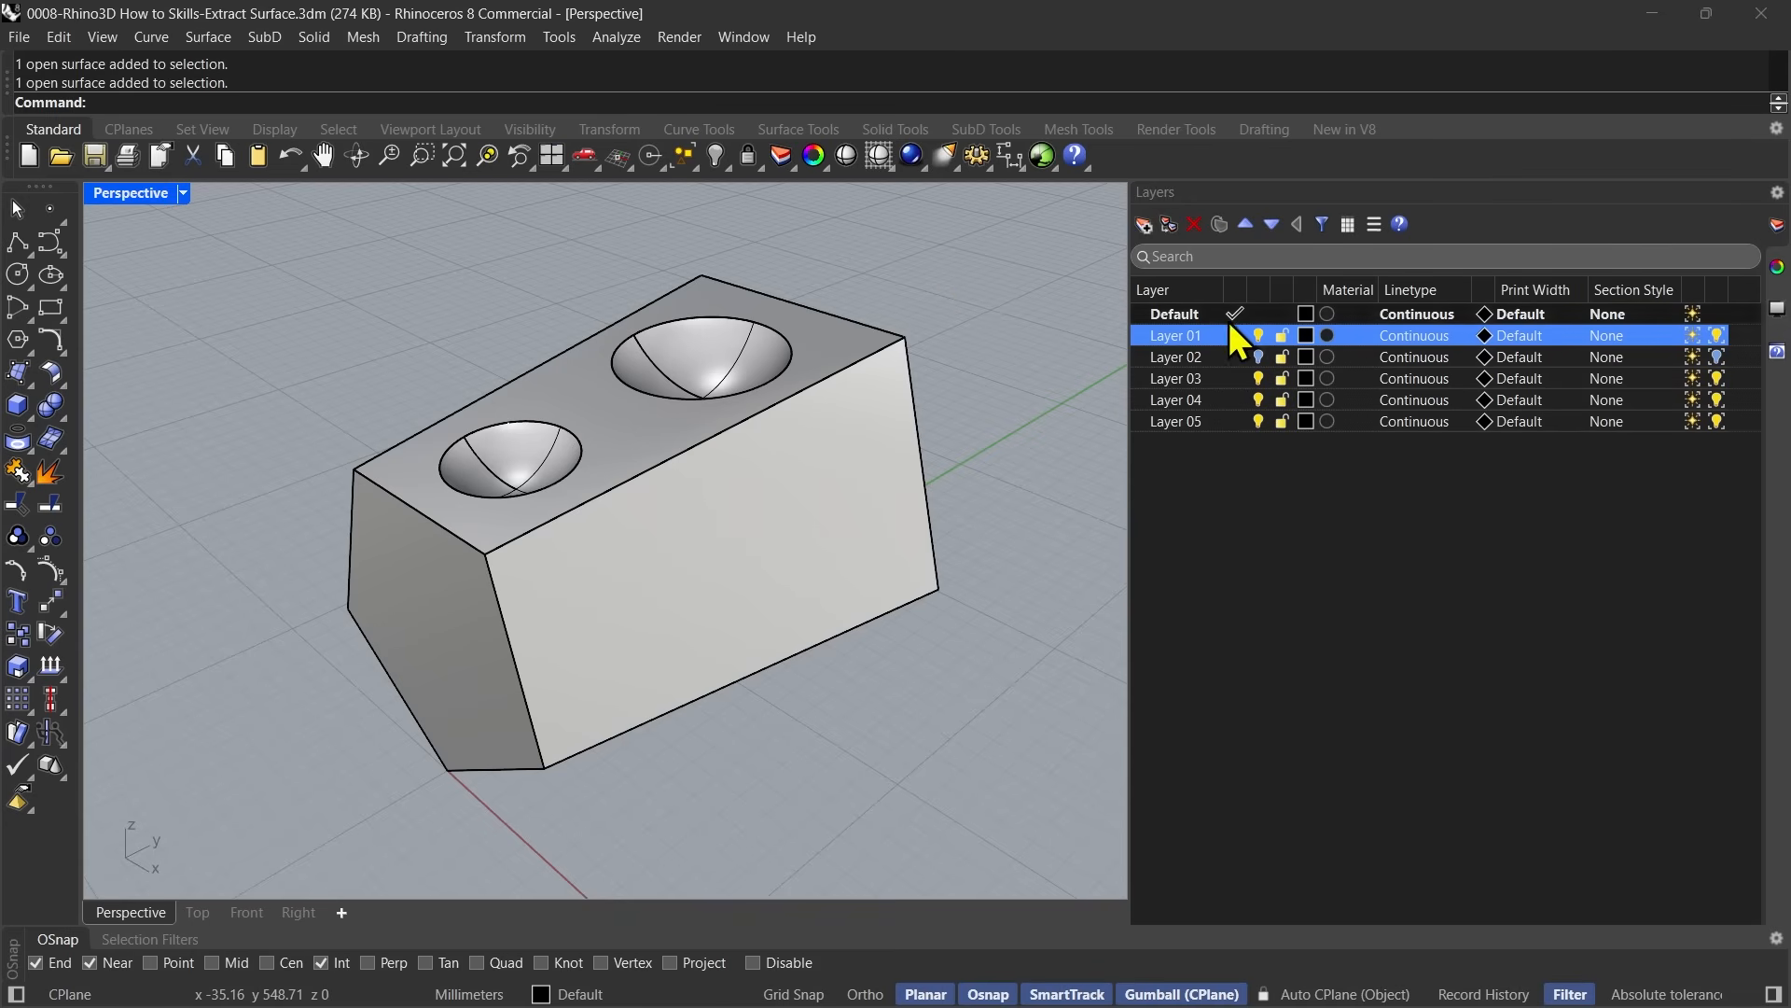
click(1257, 336)
click(1258, 336)
Move the detached top face straight up off the block and check the remaining block's object type.
click(597, 421)
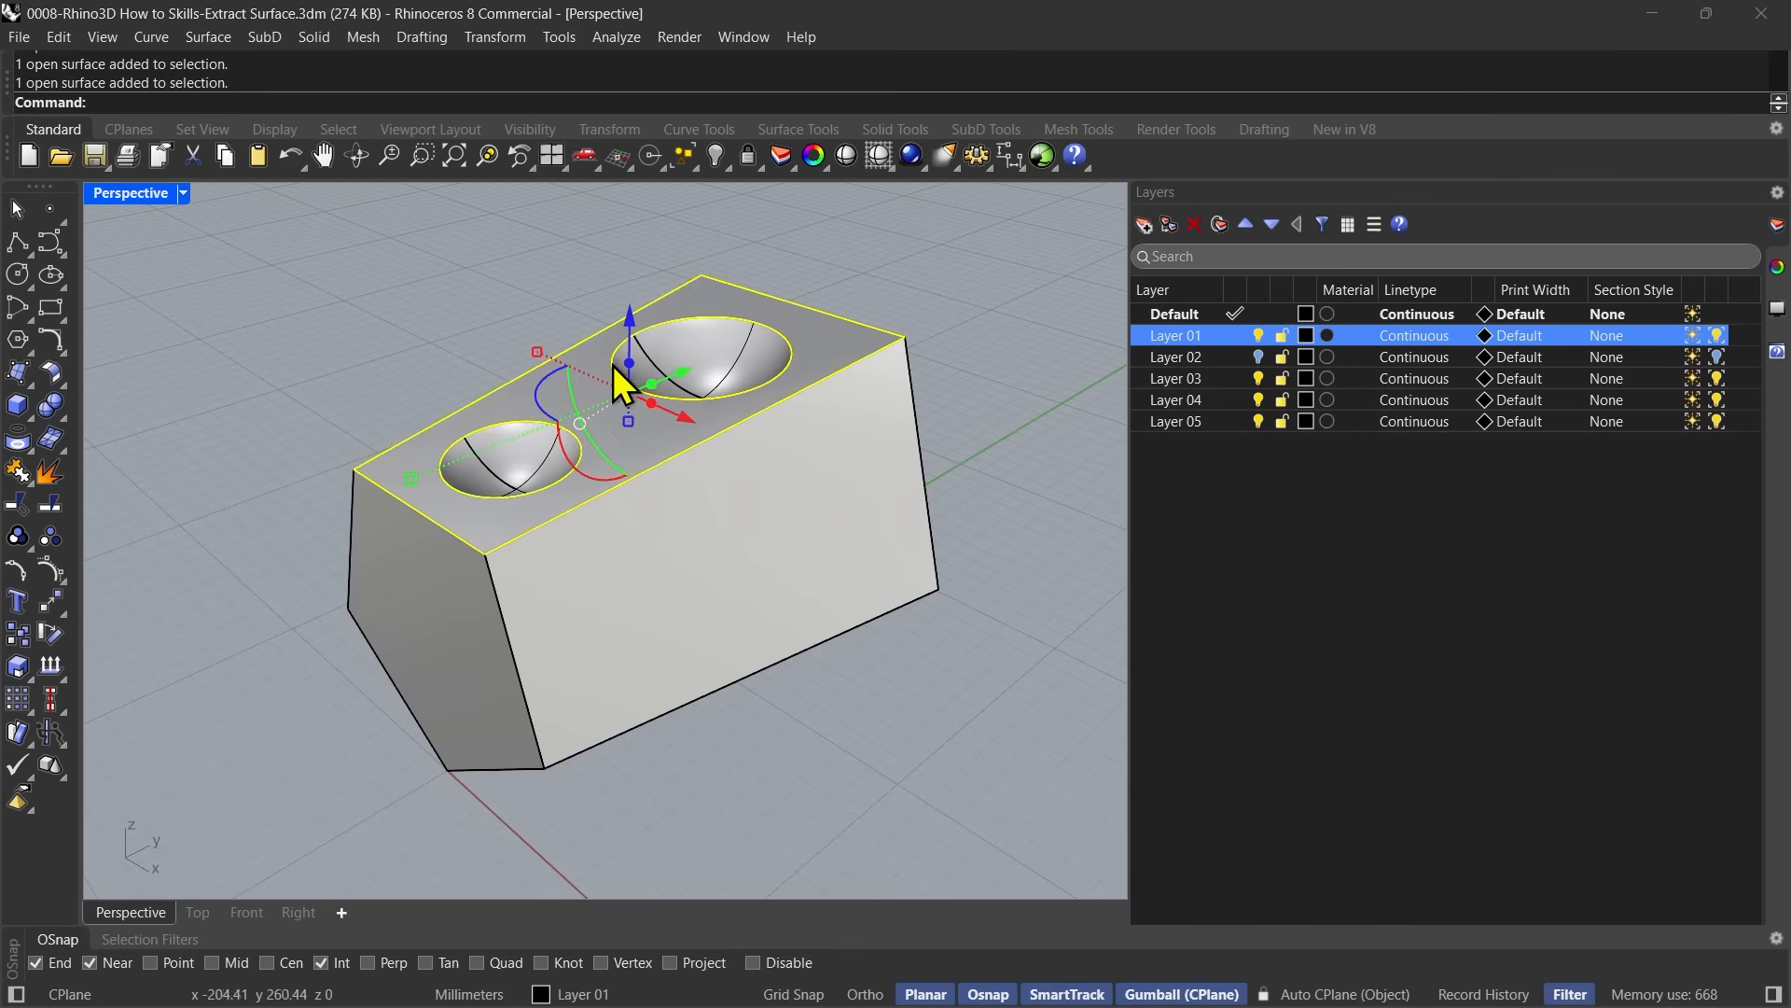
drag(627, 323, 619, 248)
key(Escape)
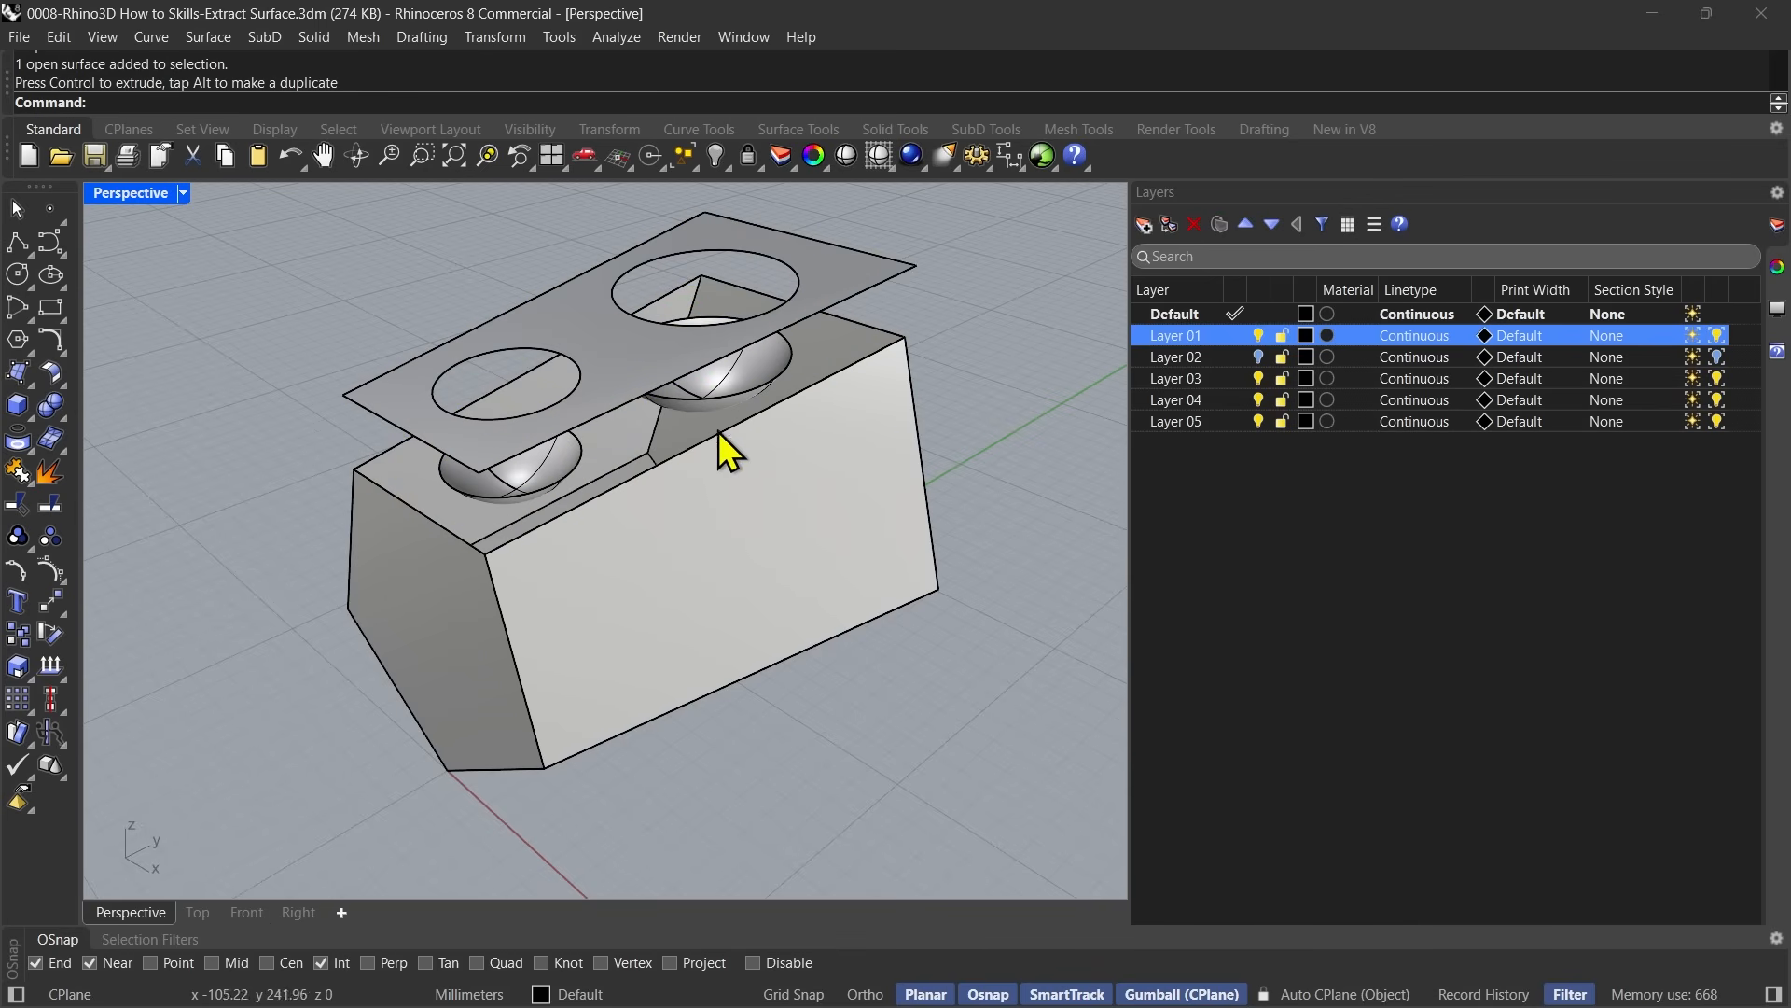
click(879, 456)
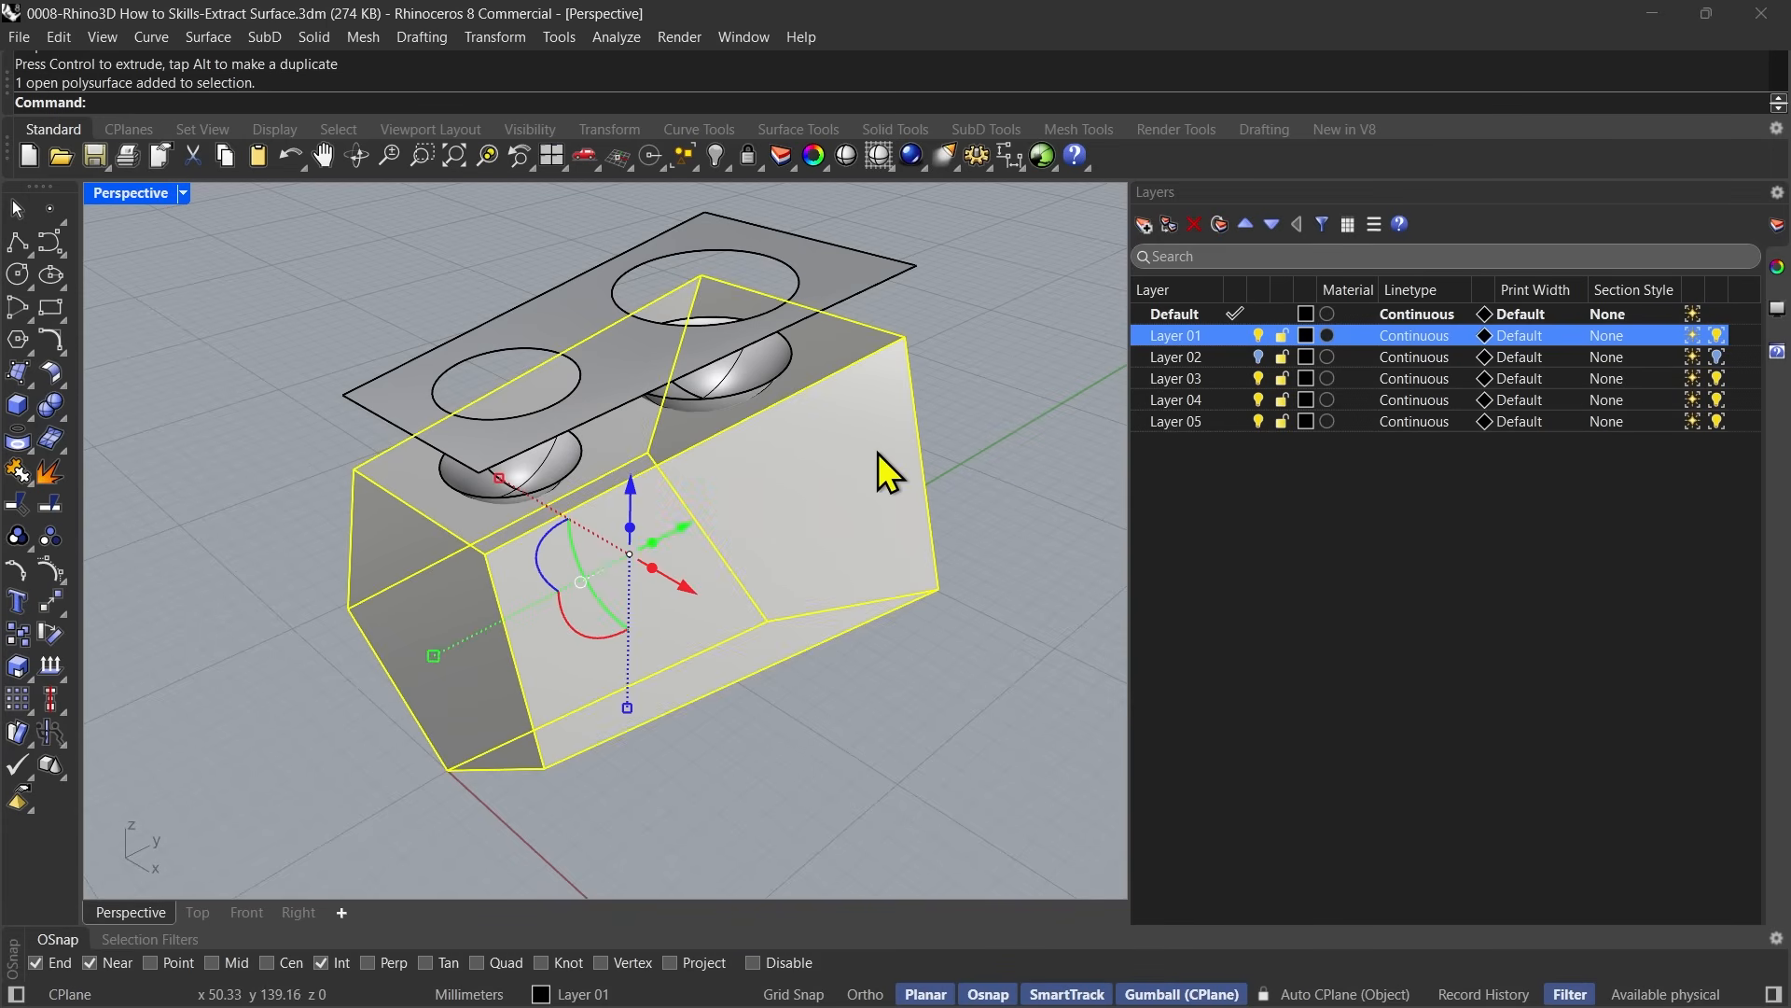
key(Escape)
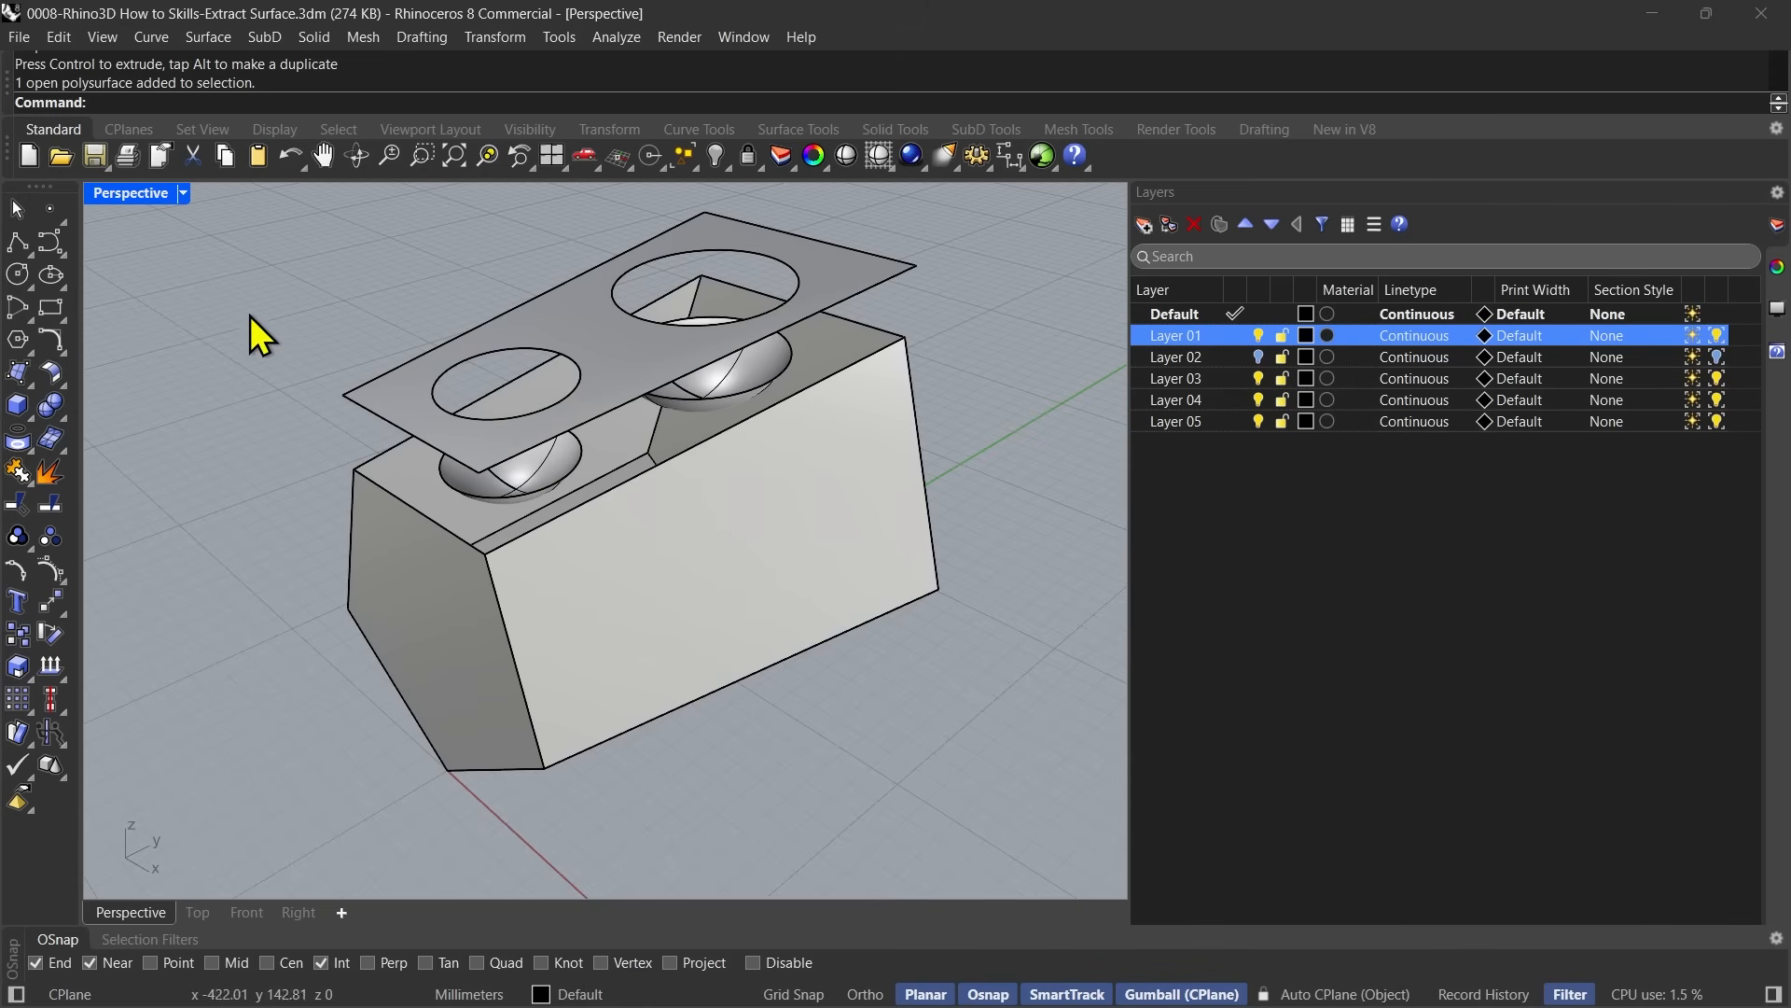
Undo the top face's move, the Layer 01 visibility changes and the ExtractSrf operation.
key(ctrl+z)
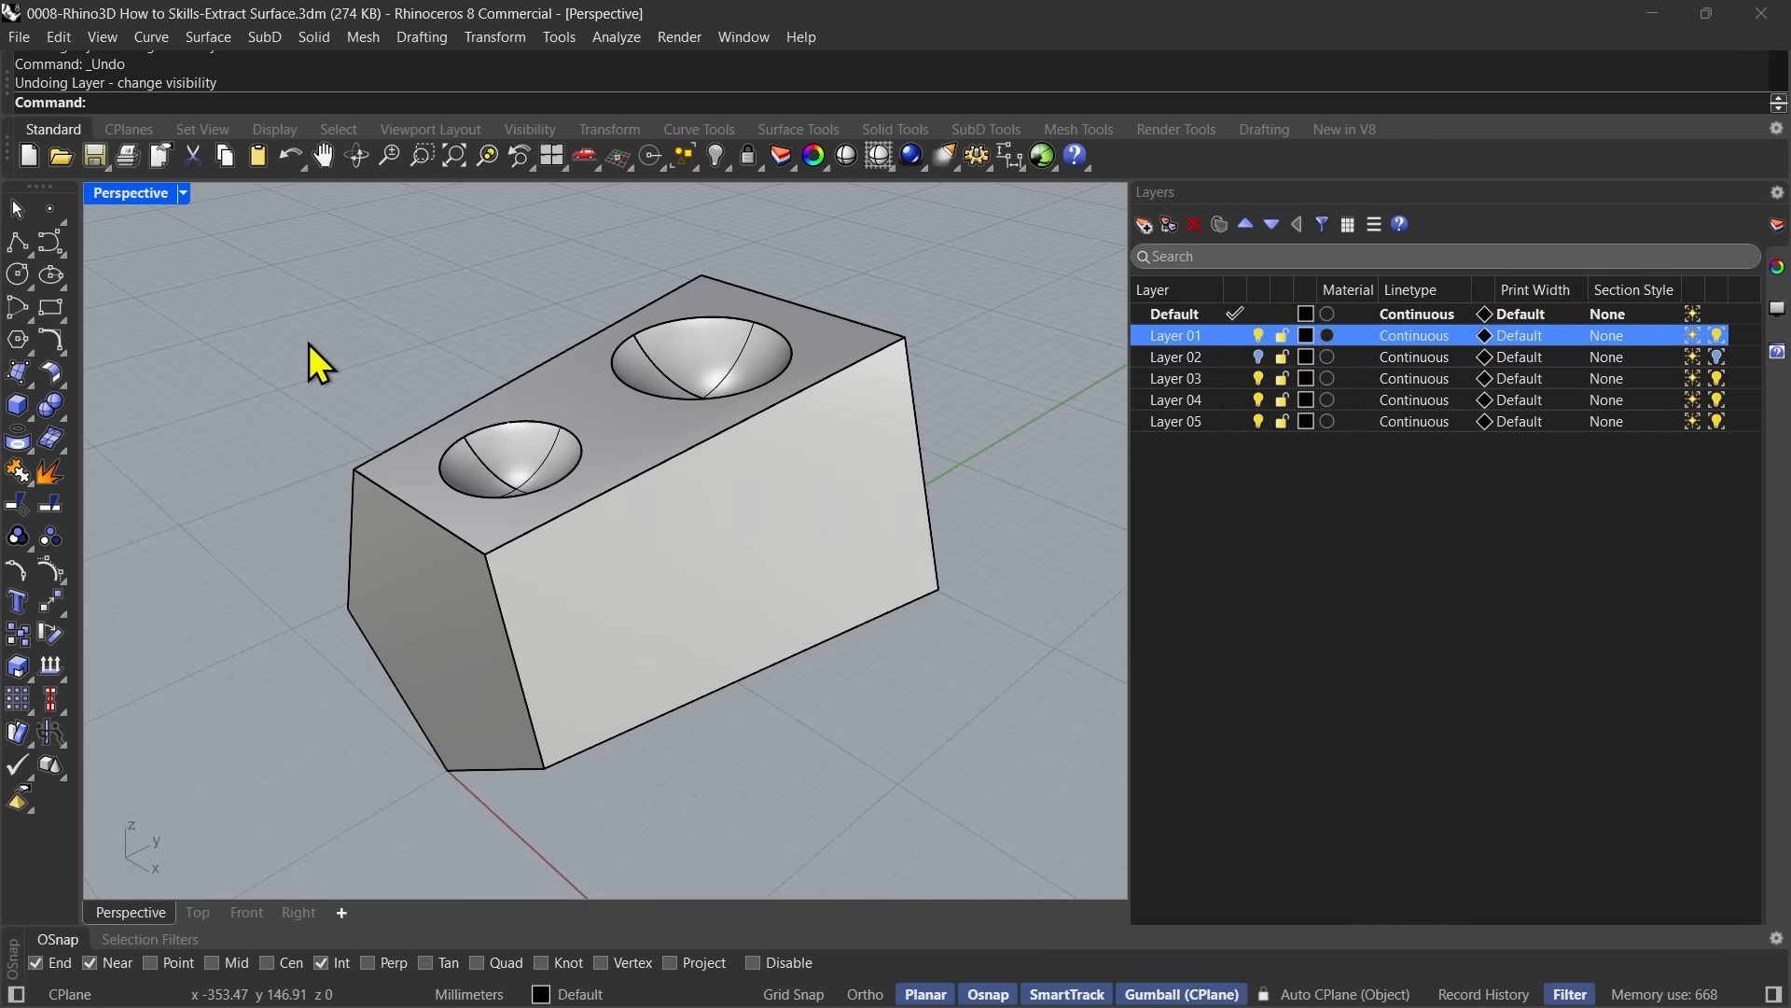
click(530, 395)
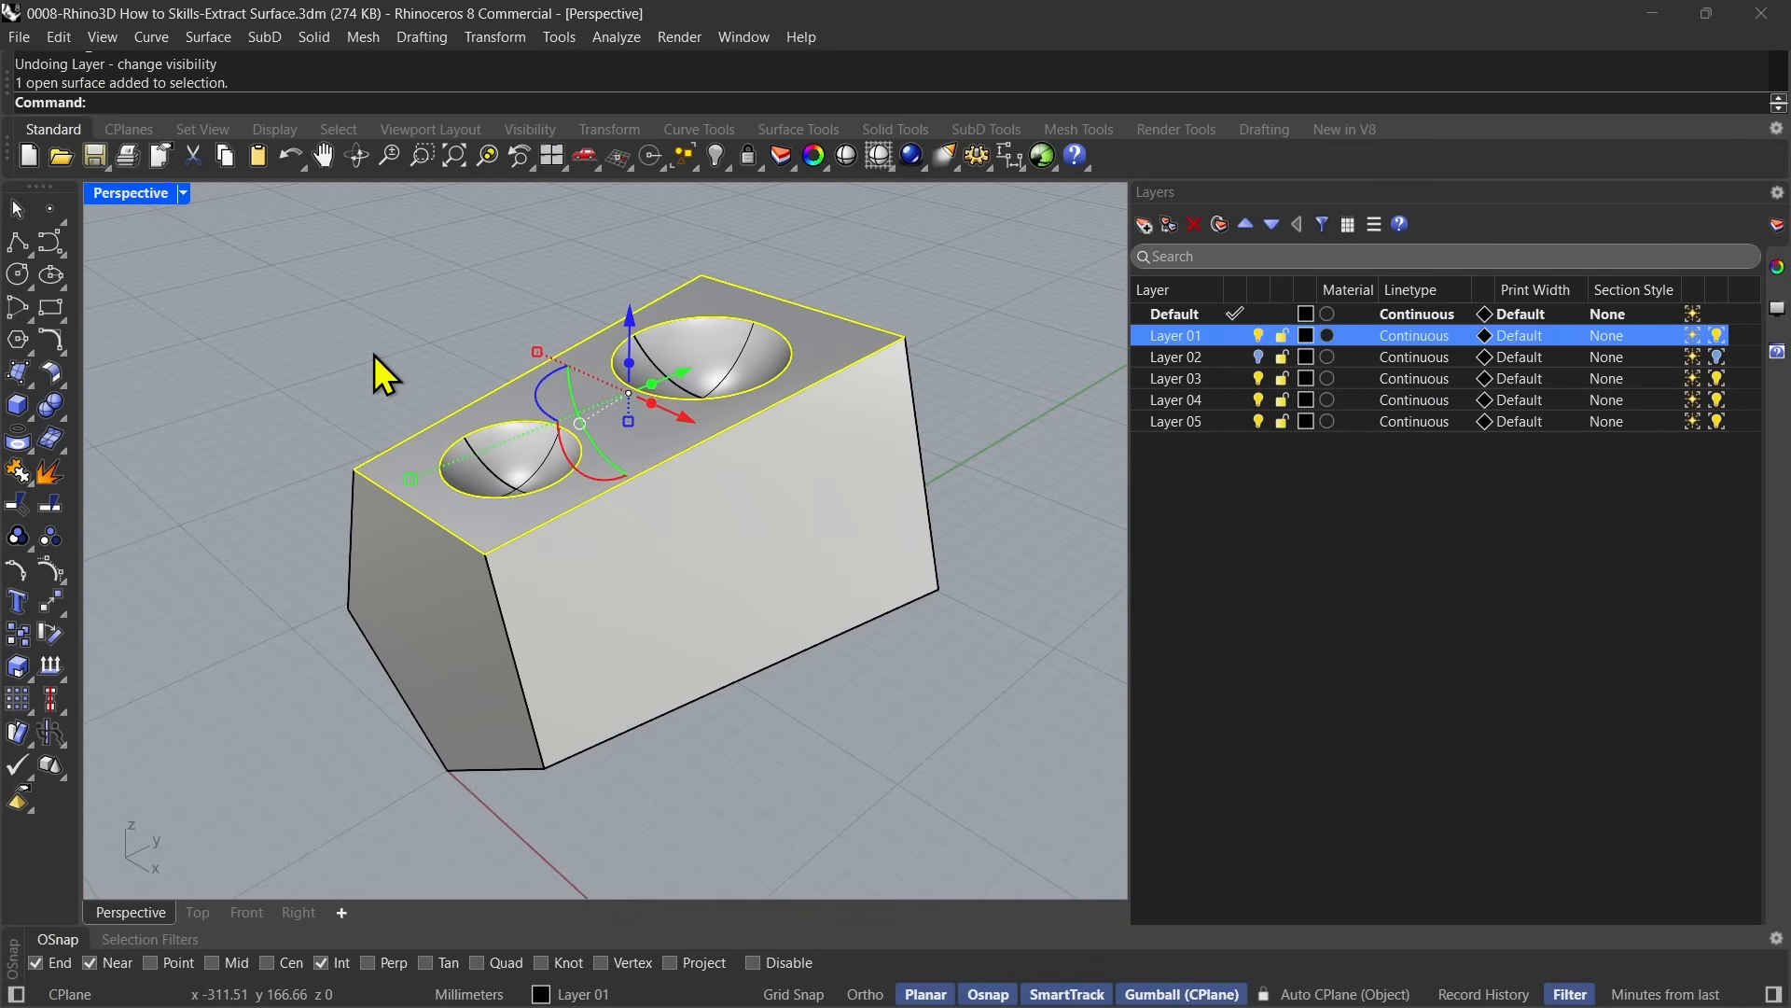
key(ctrl+z)
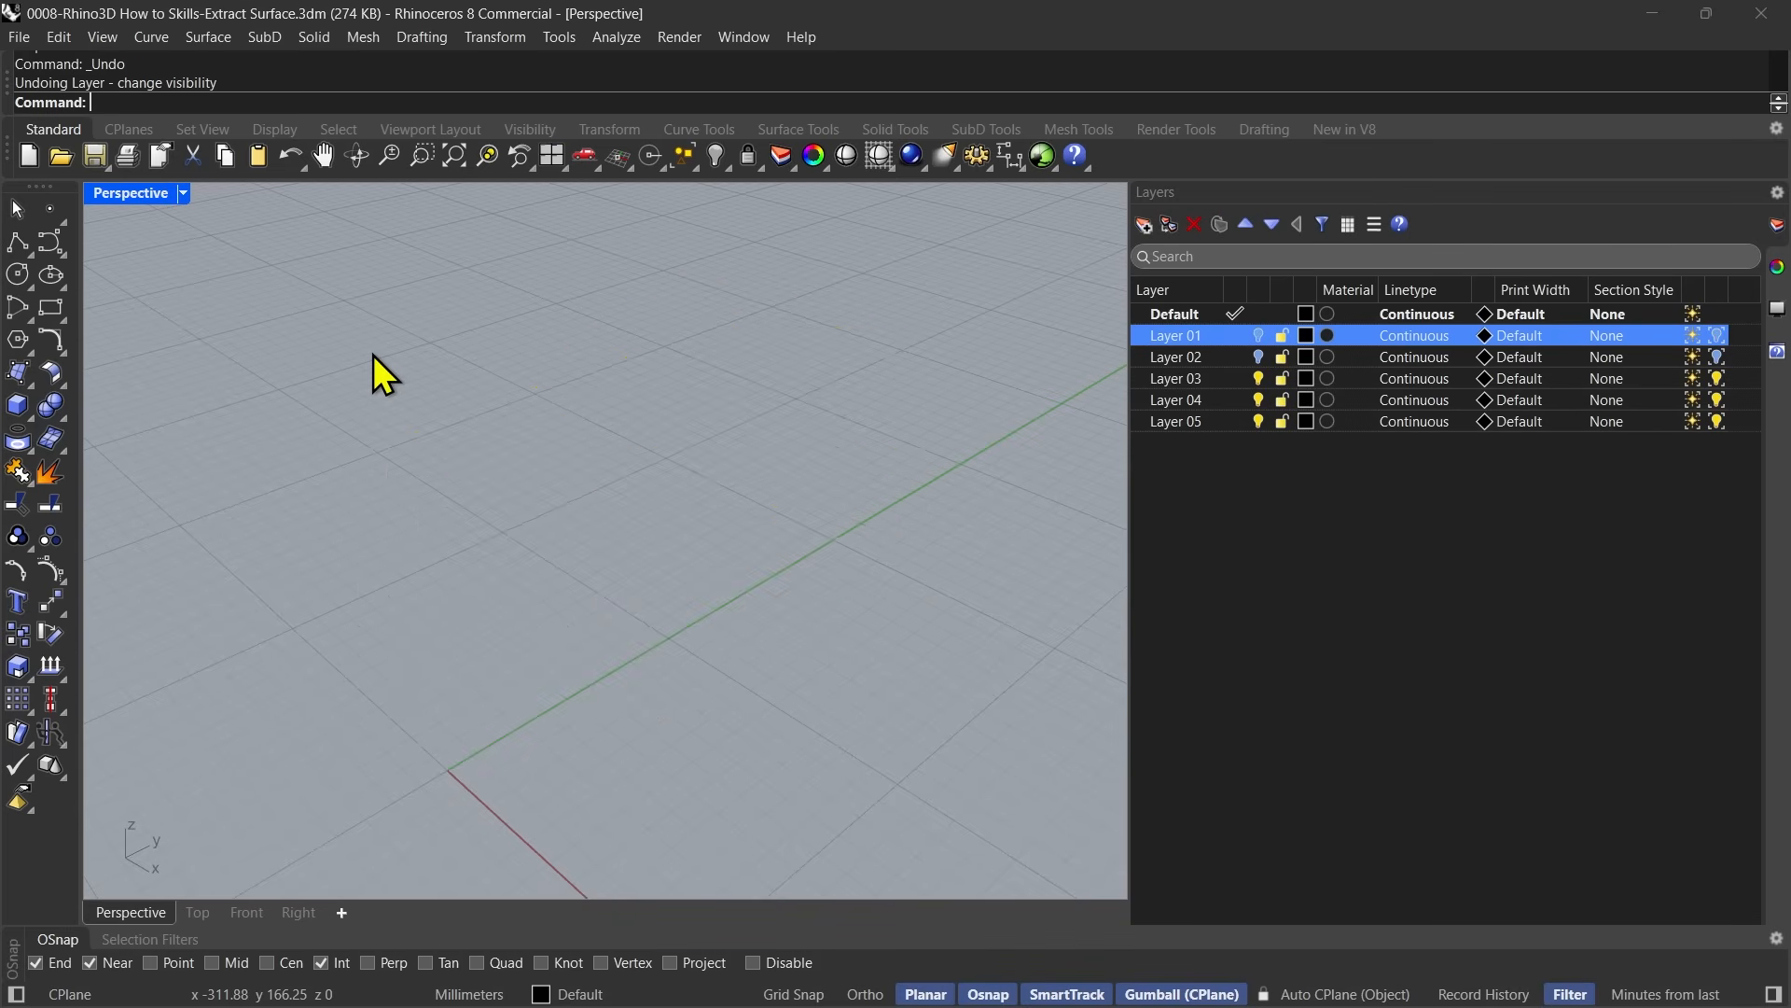
click(494, 396)
key(ctrl+z)
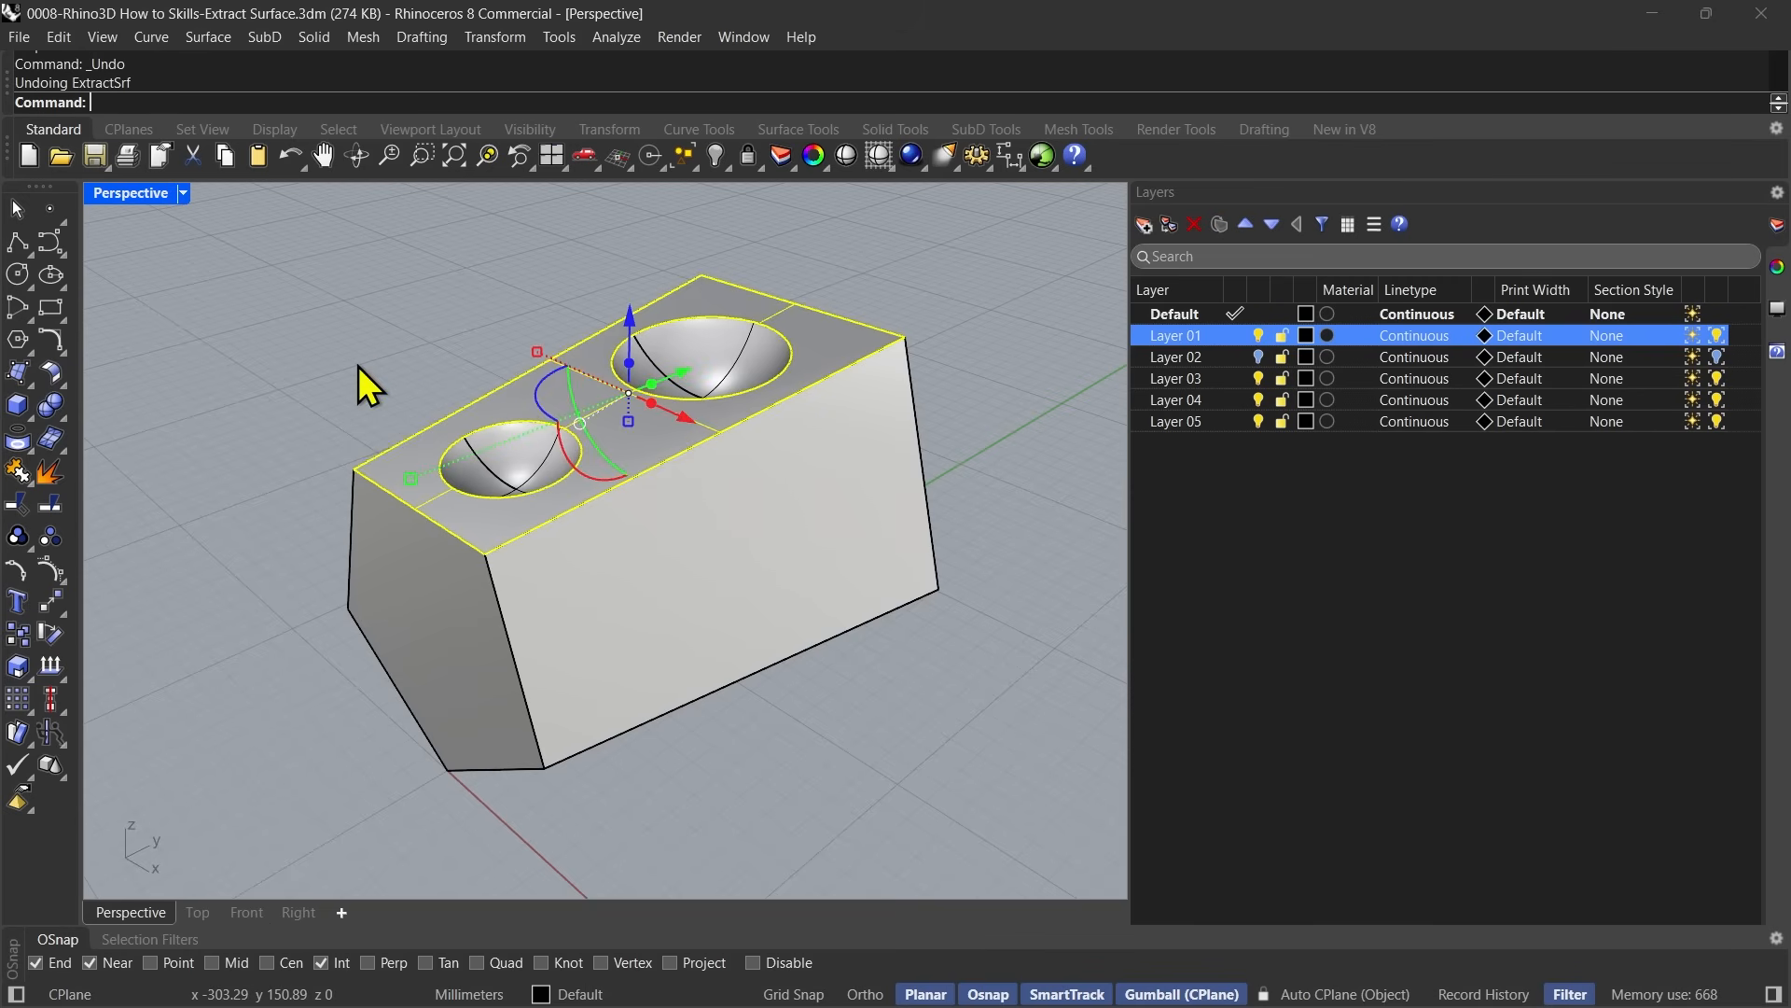
key(Escape)
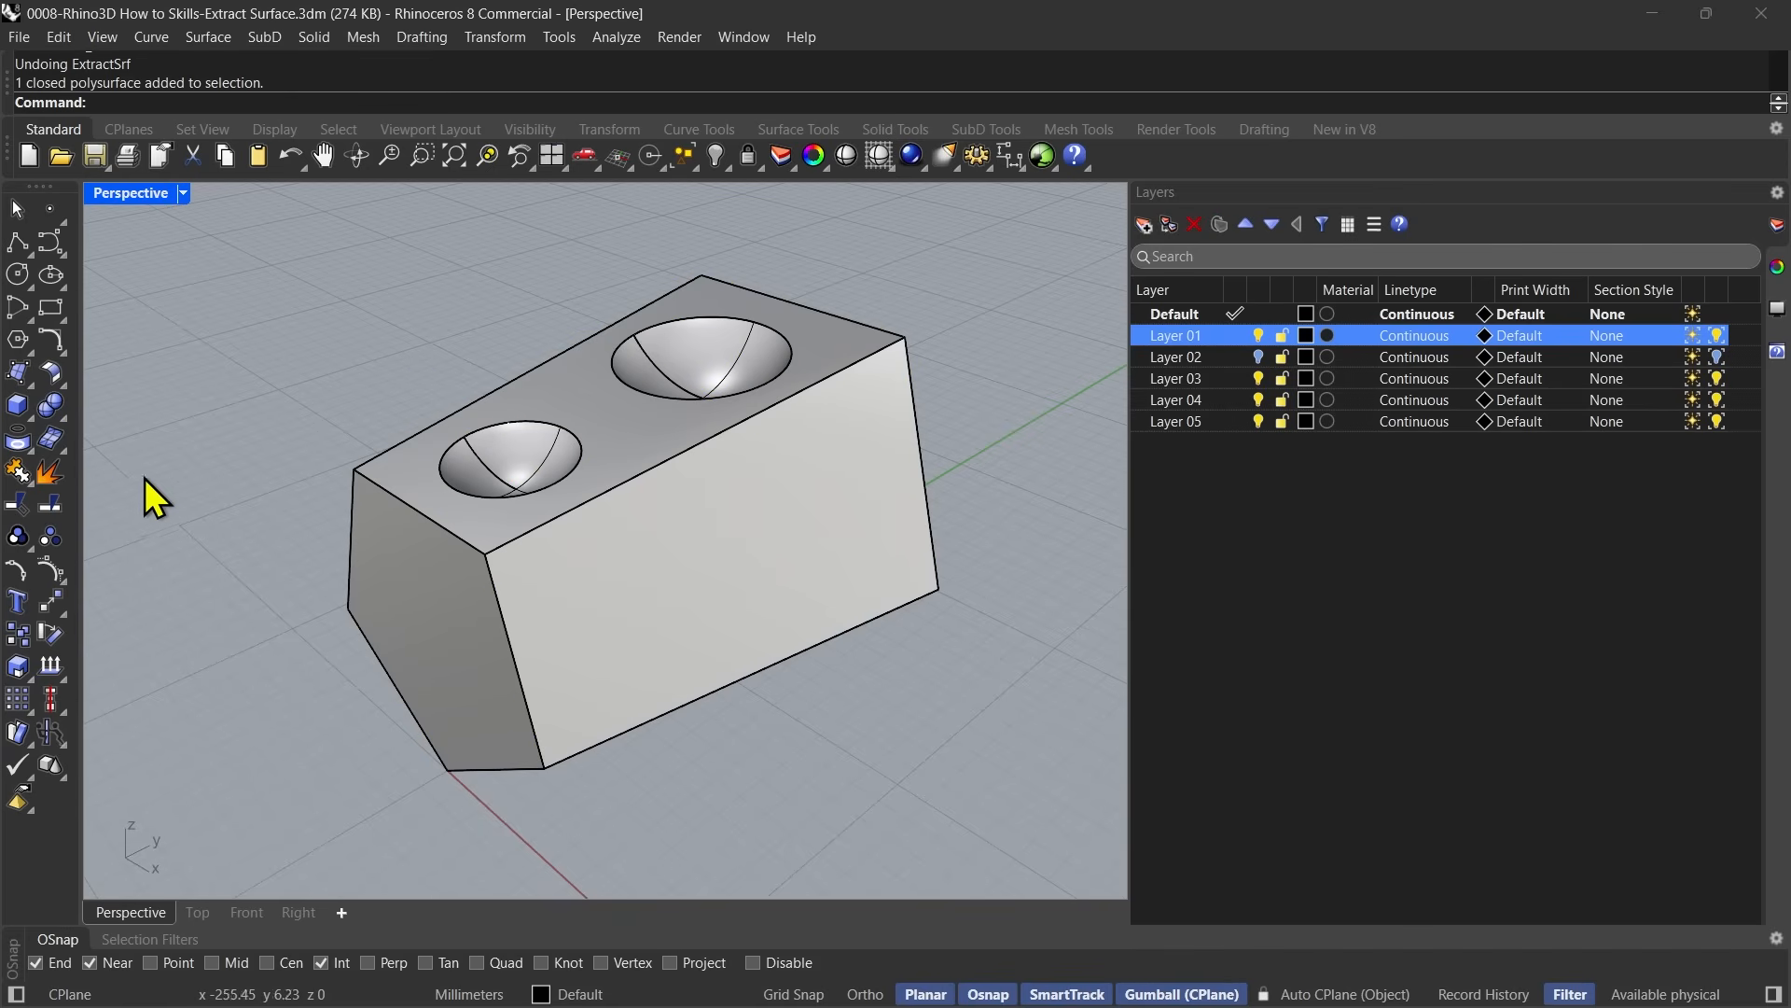
Extract the block's five-sided end face with ExtractSrf using OutputLayer=Current and Copy=No, with Default as the current layer.
right_click(50, 485)
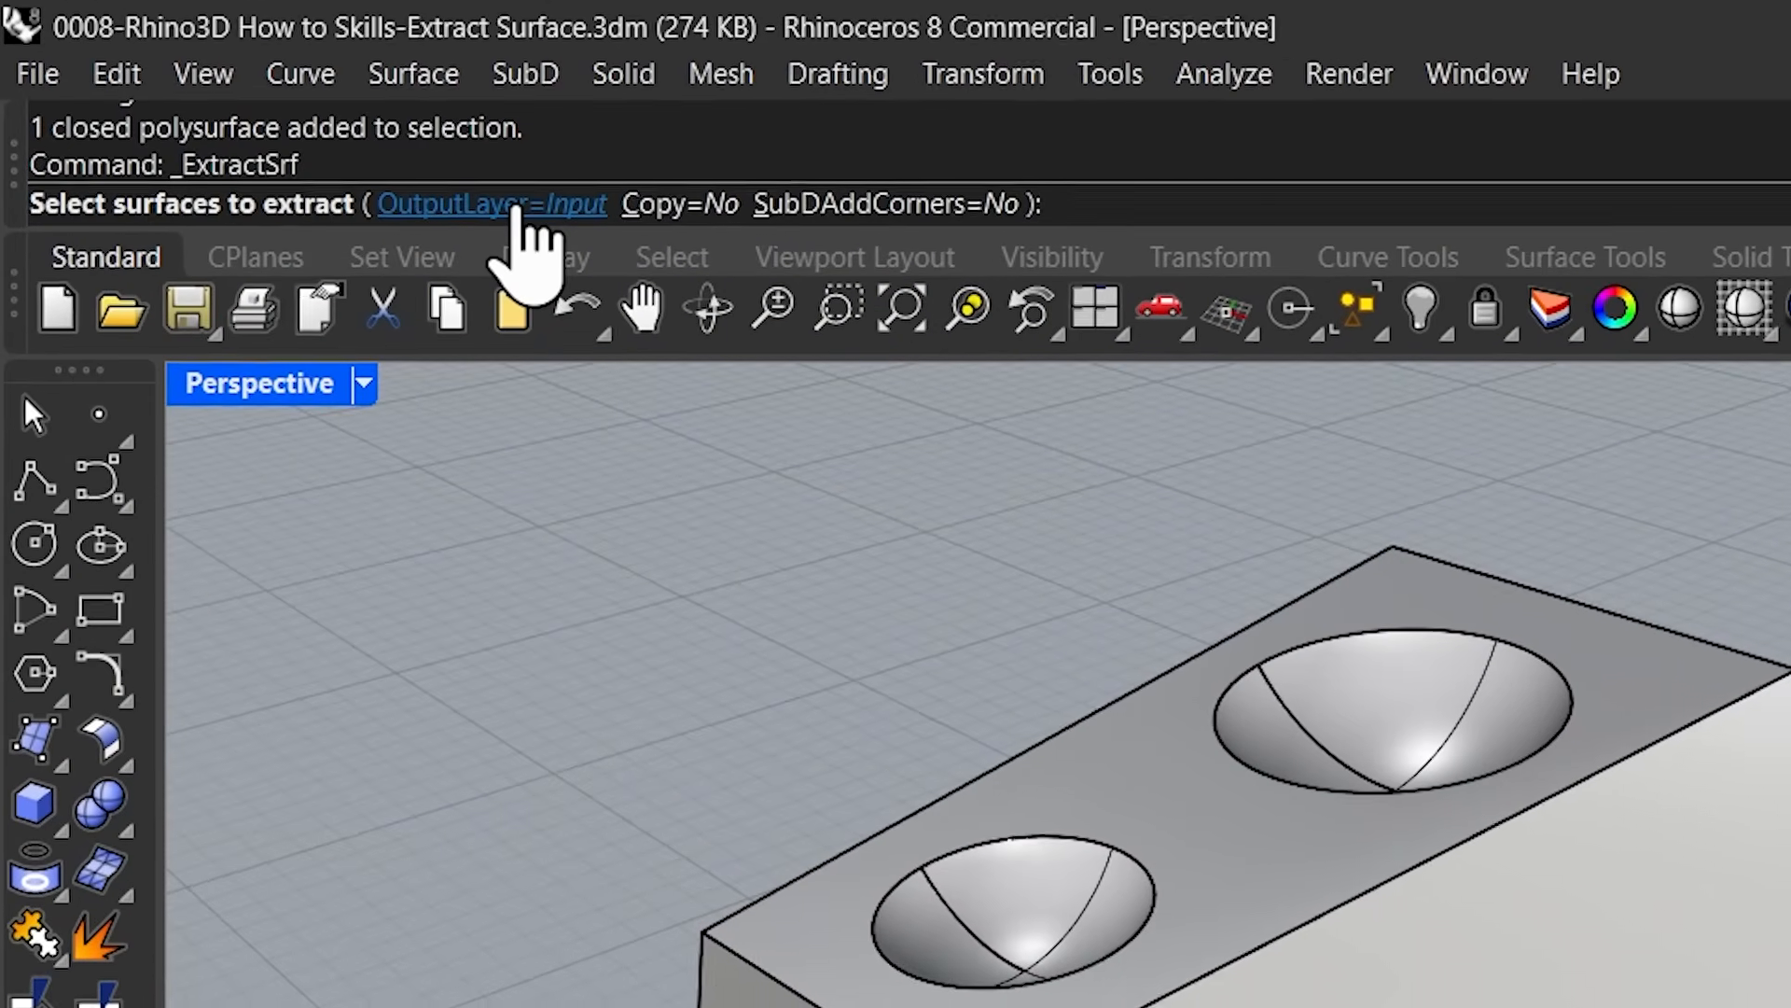
click(516, 207)
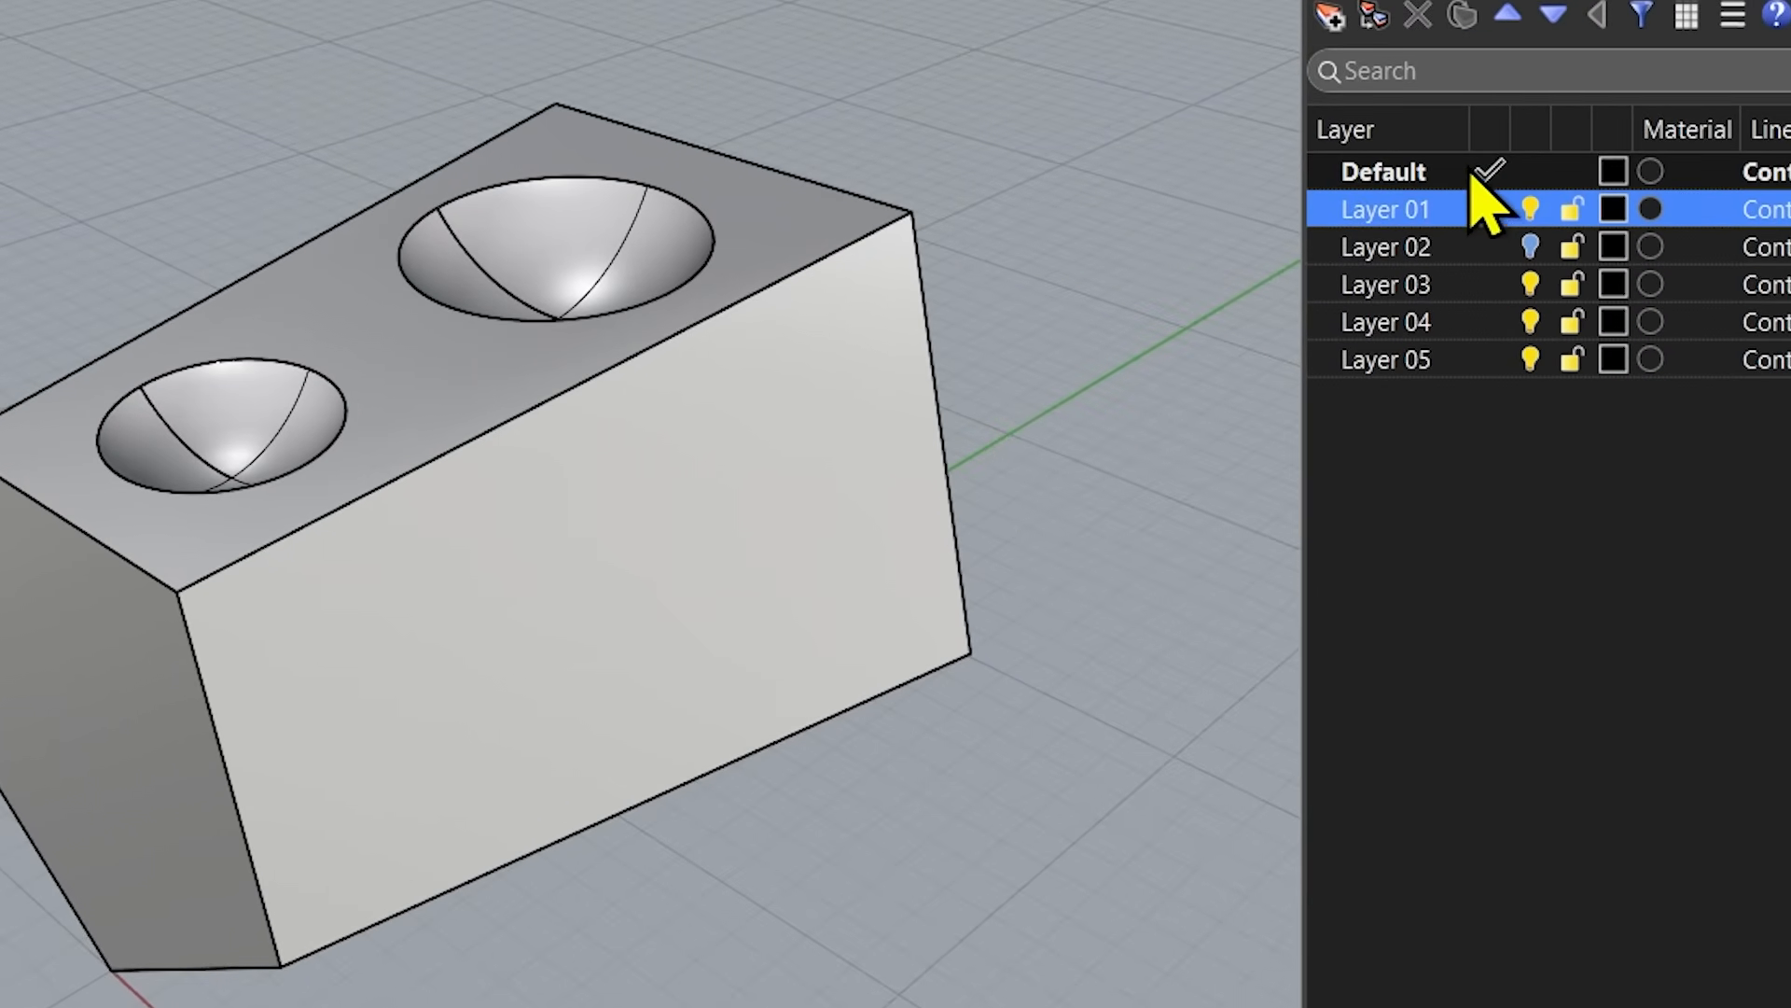
click(1487, 287)
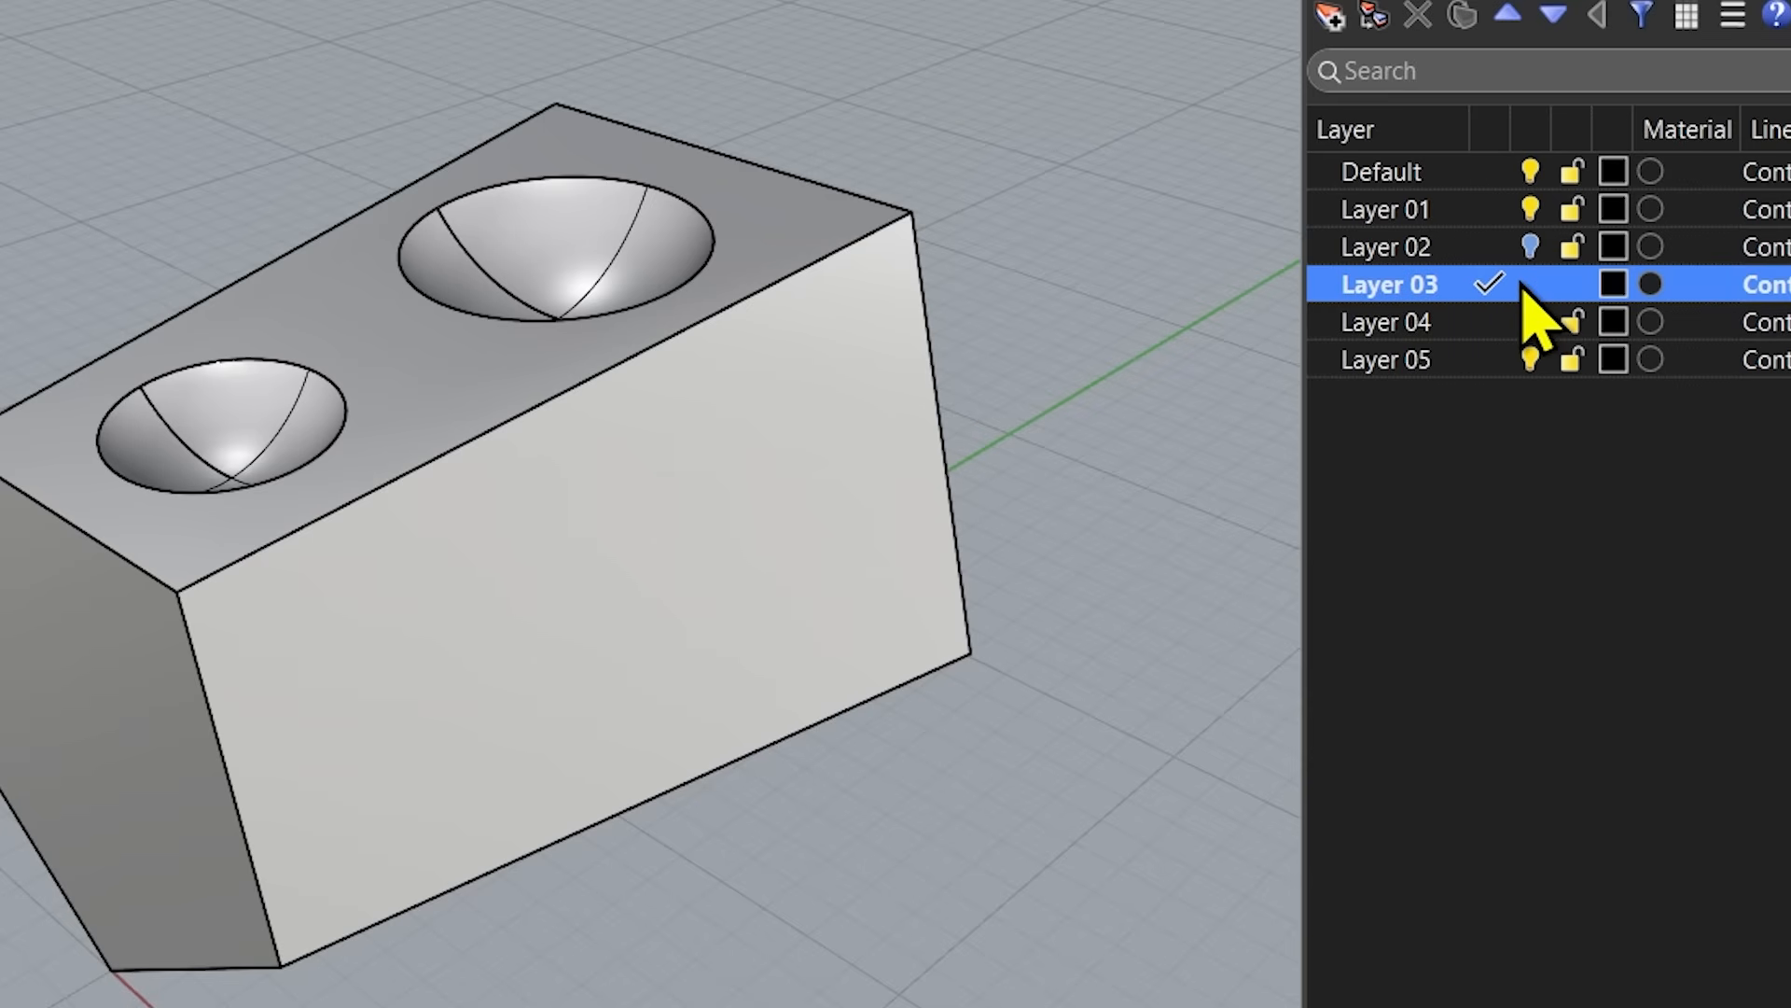
click(1496, 175)
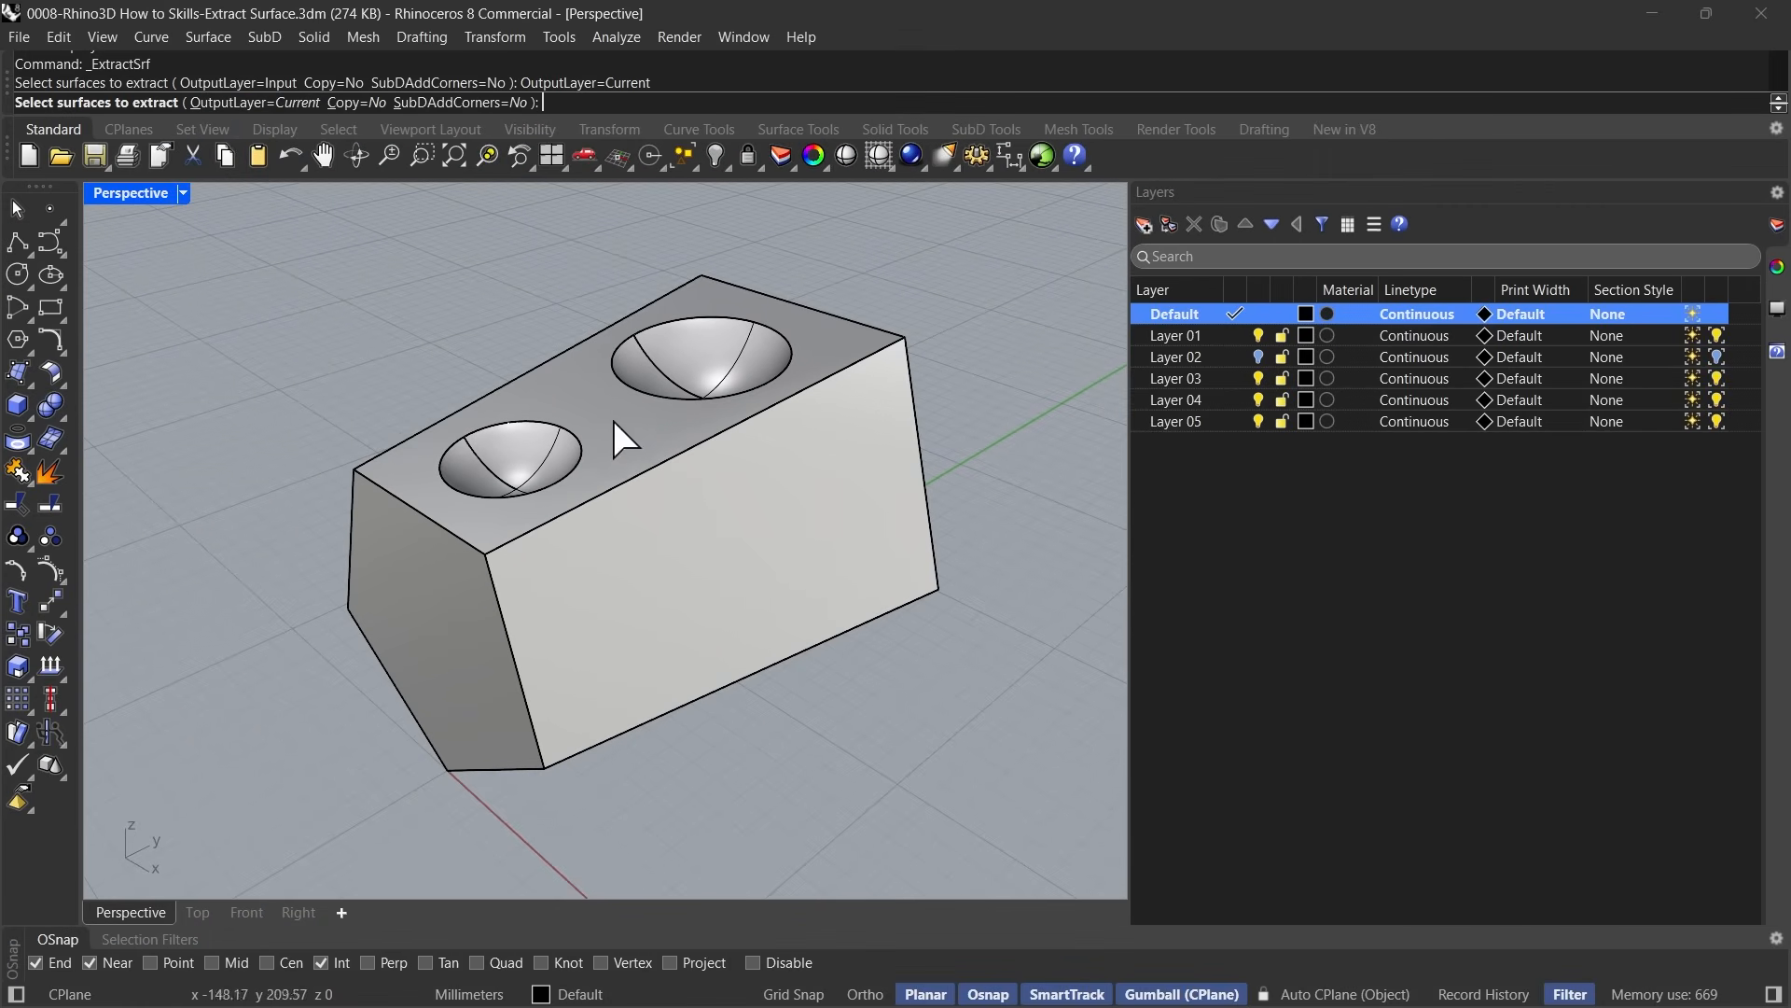
click(451, 585)
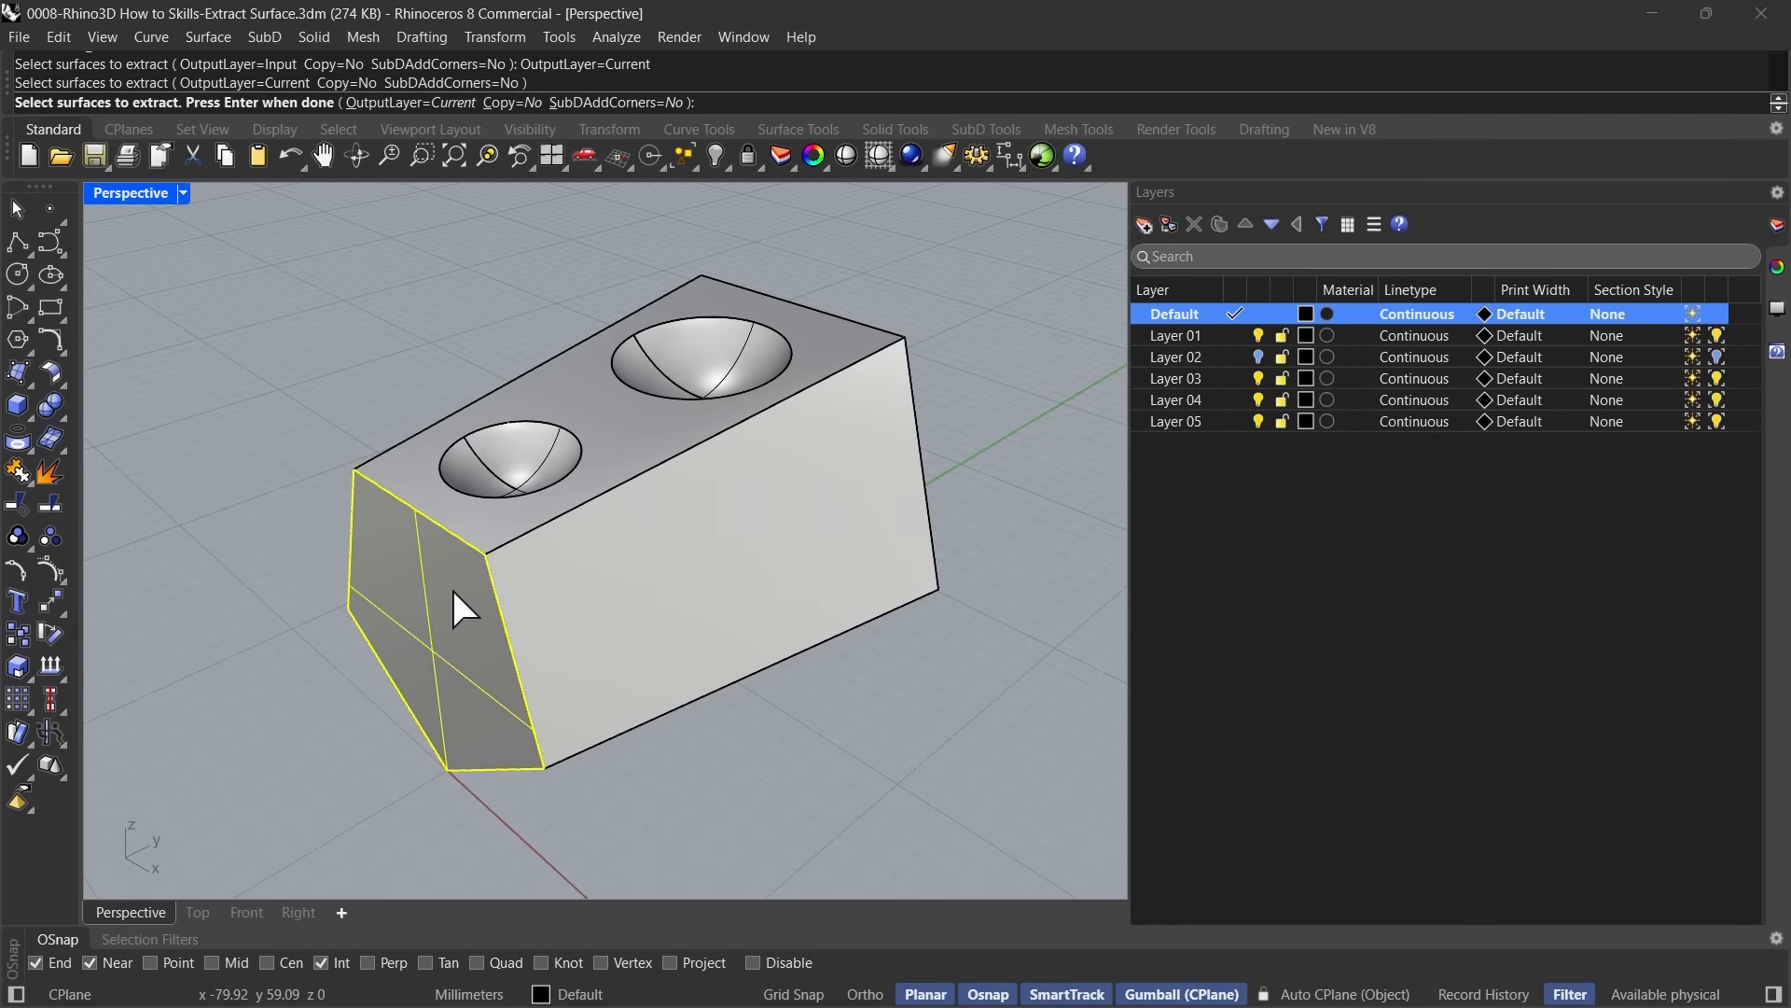
key(Return)
click(287, 540)
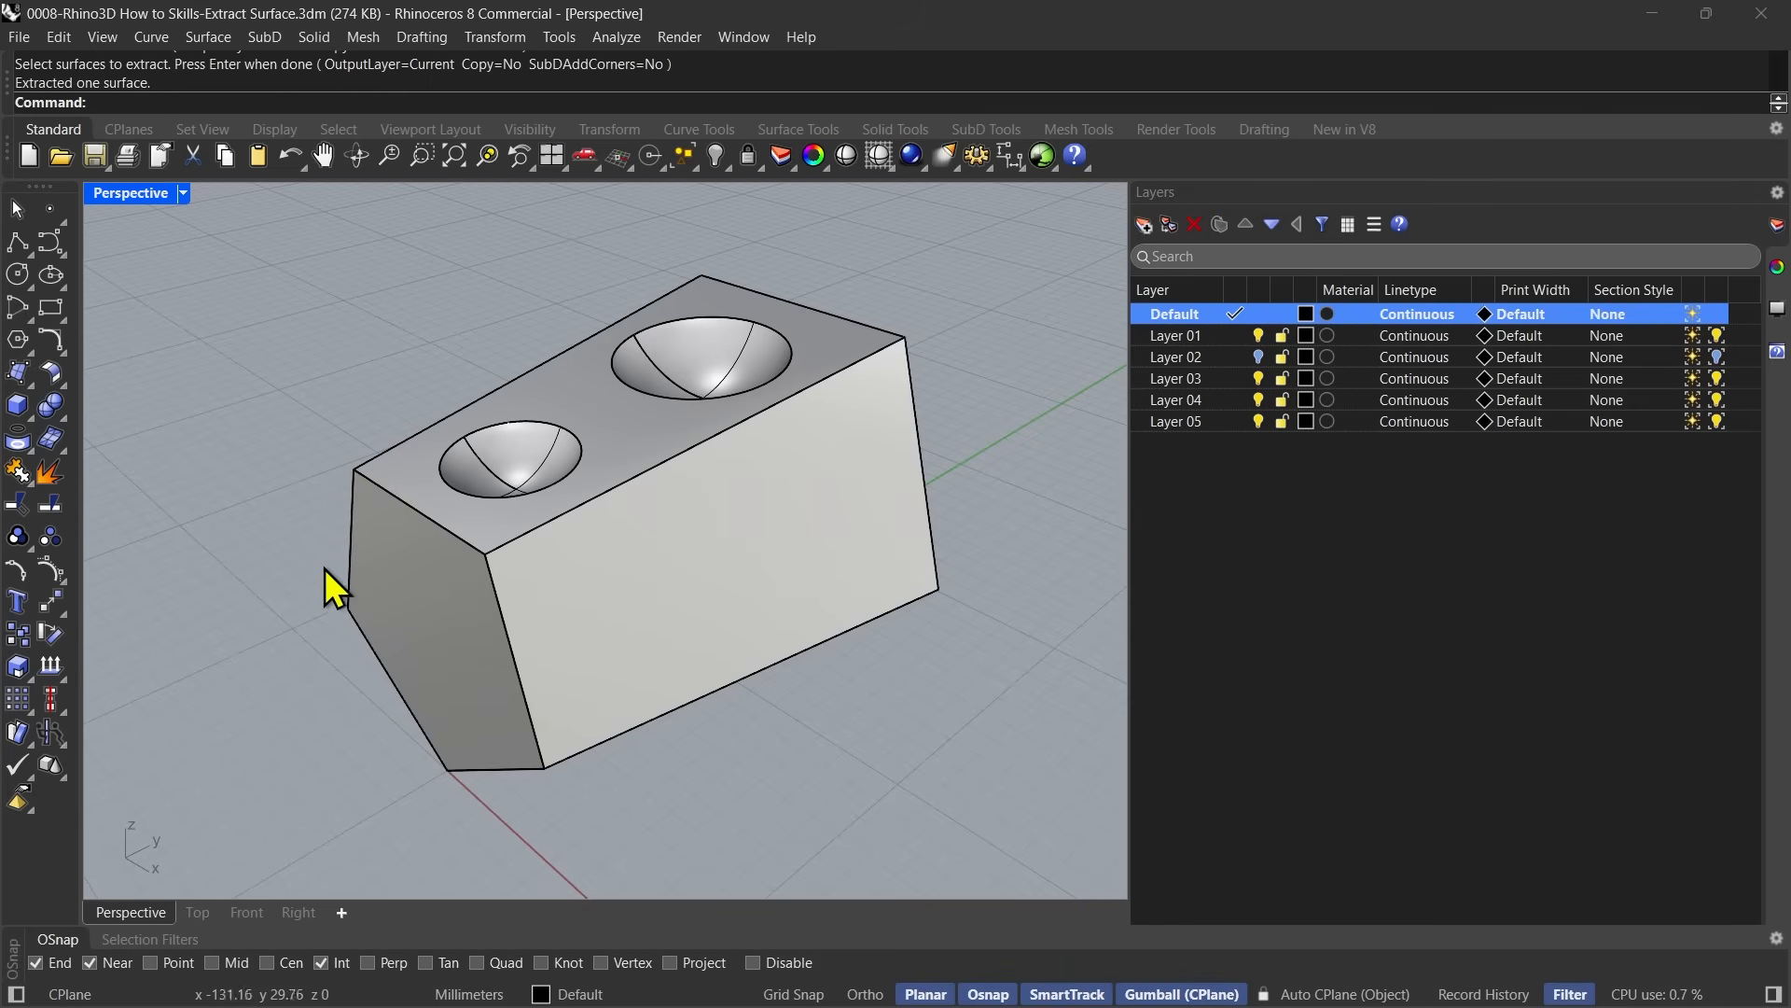
Check the extracted end face's layer by hiding and reshowing Layer 01, and undo the visibility changes.
click(427, 607)
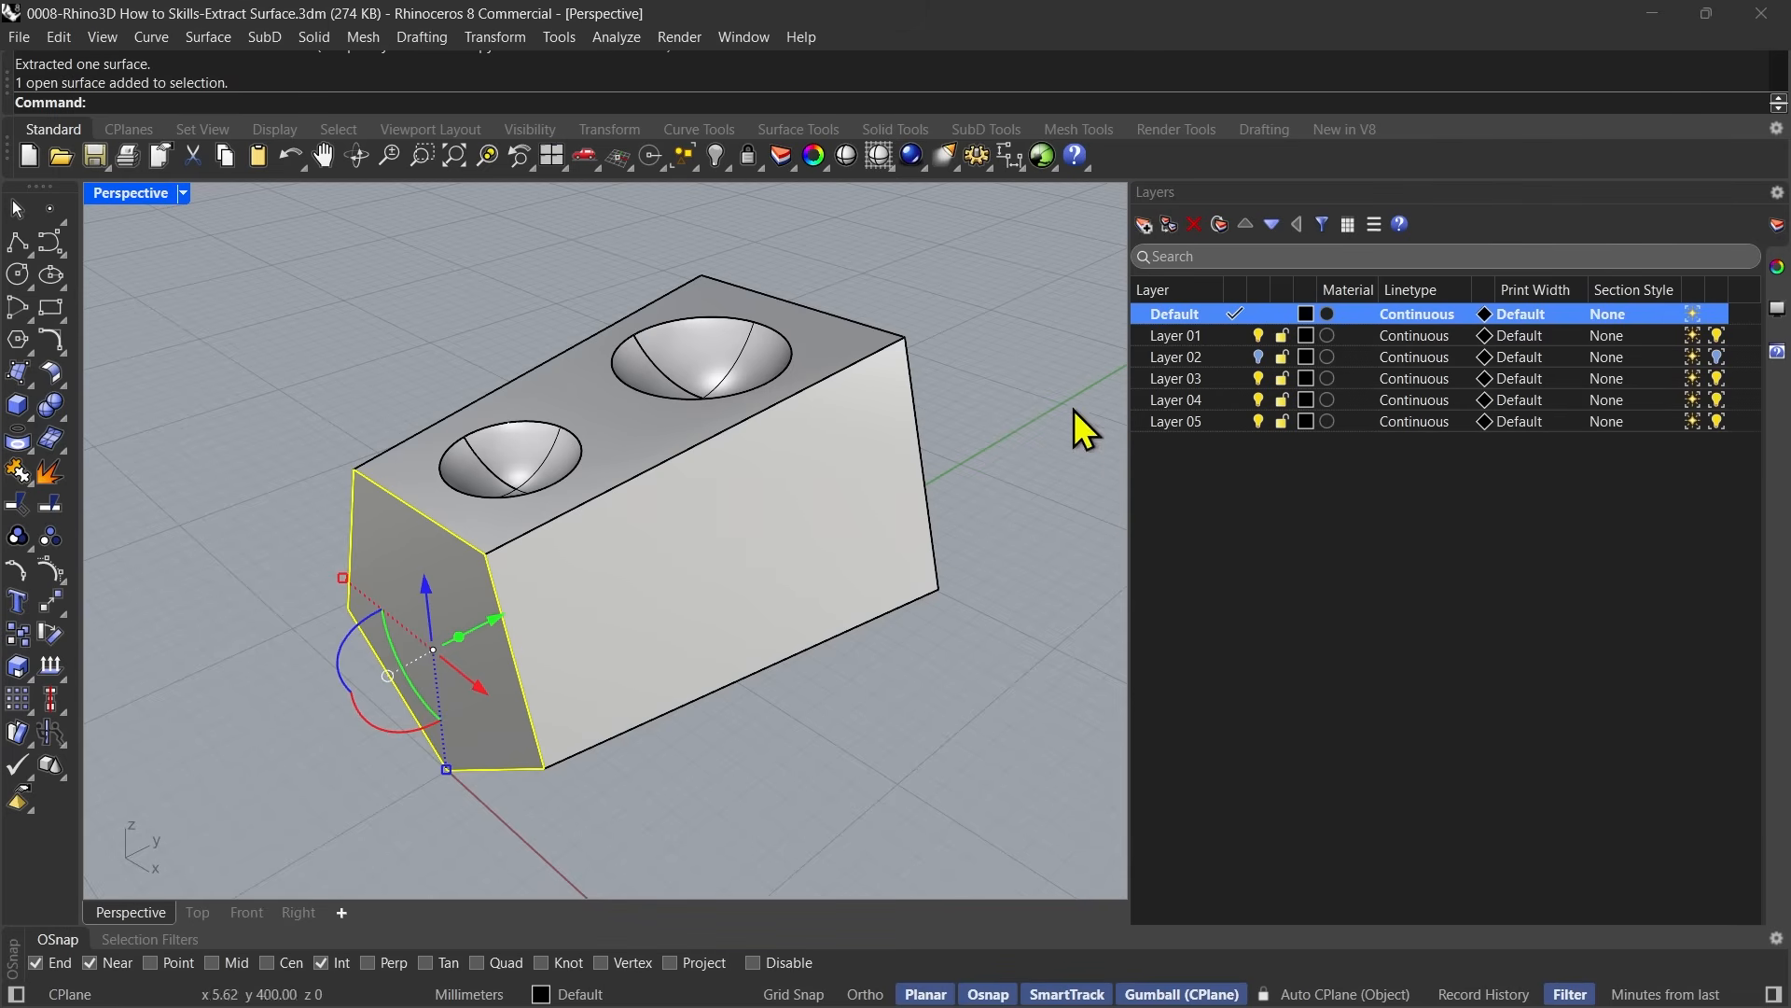
click(1259, 335)
click(788, 579)
click(442, 577)
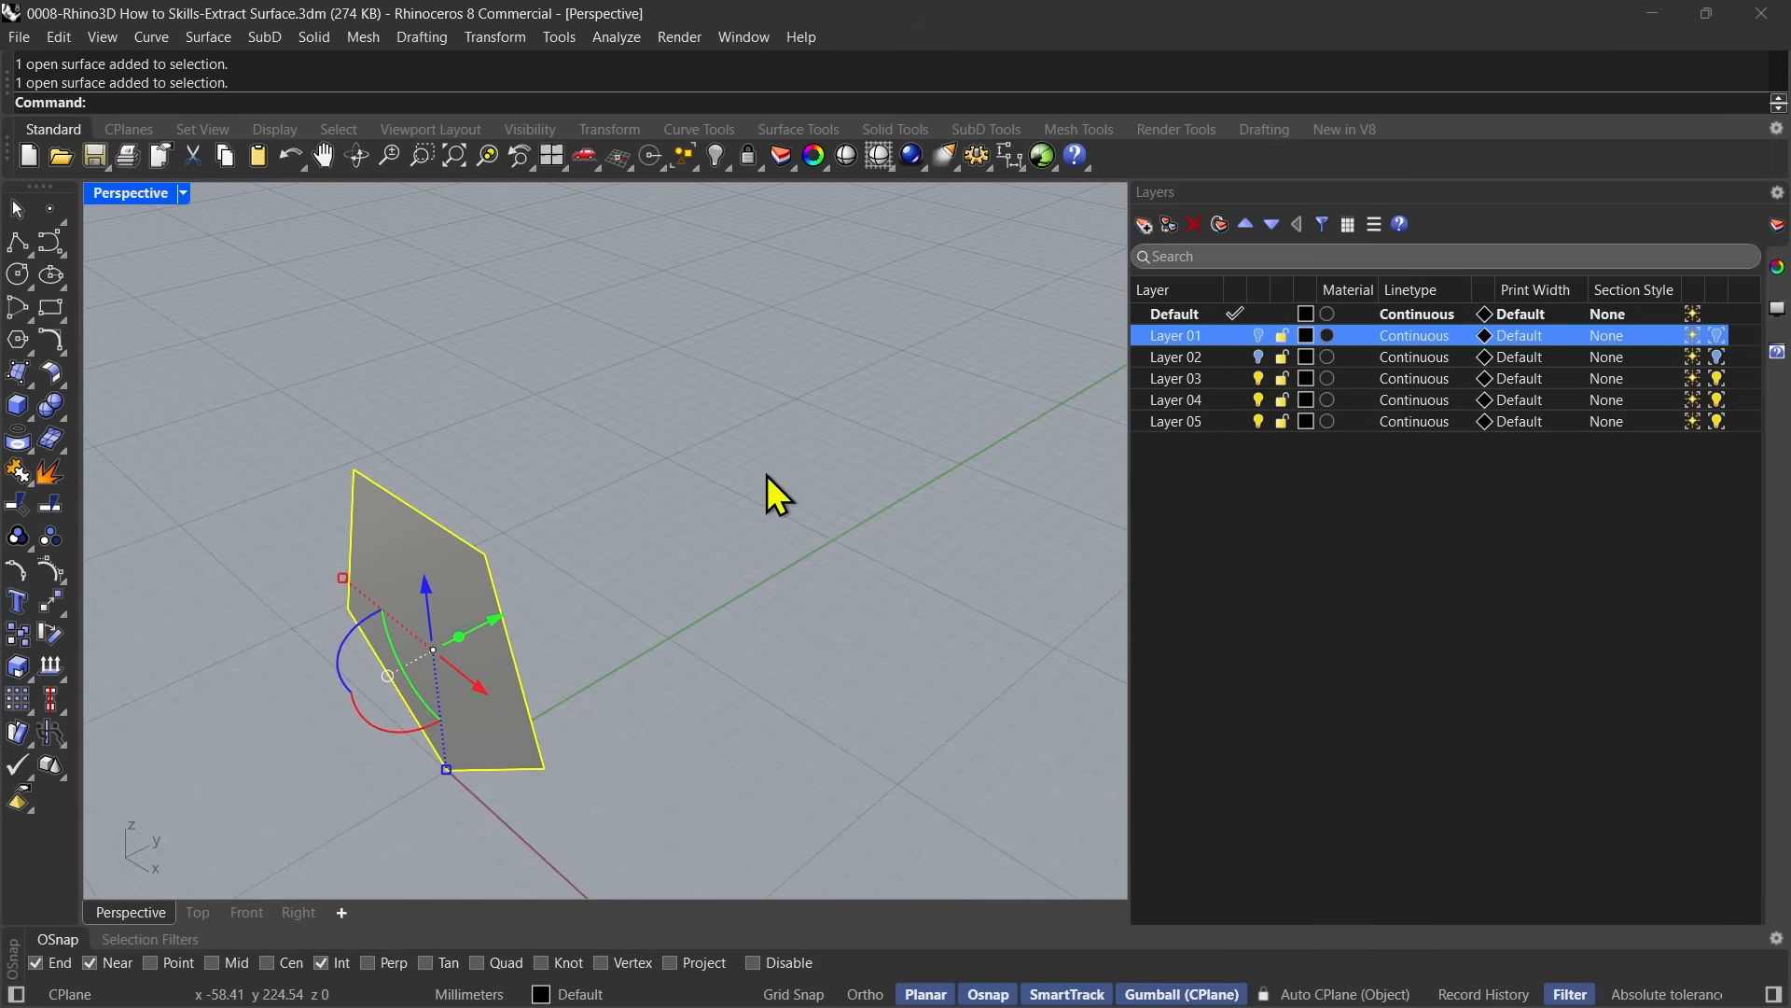
click(1258, 335)
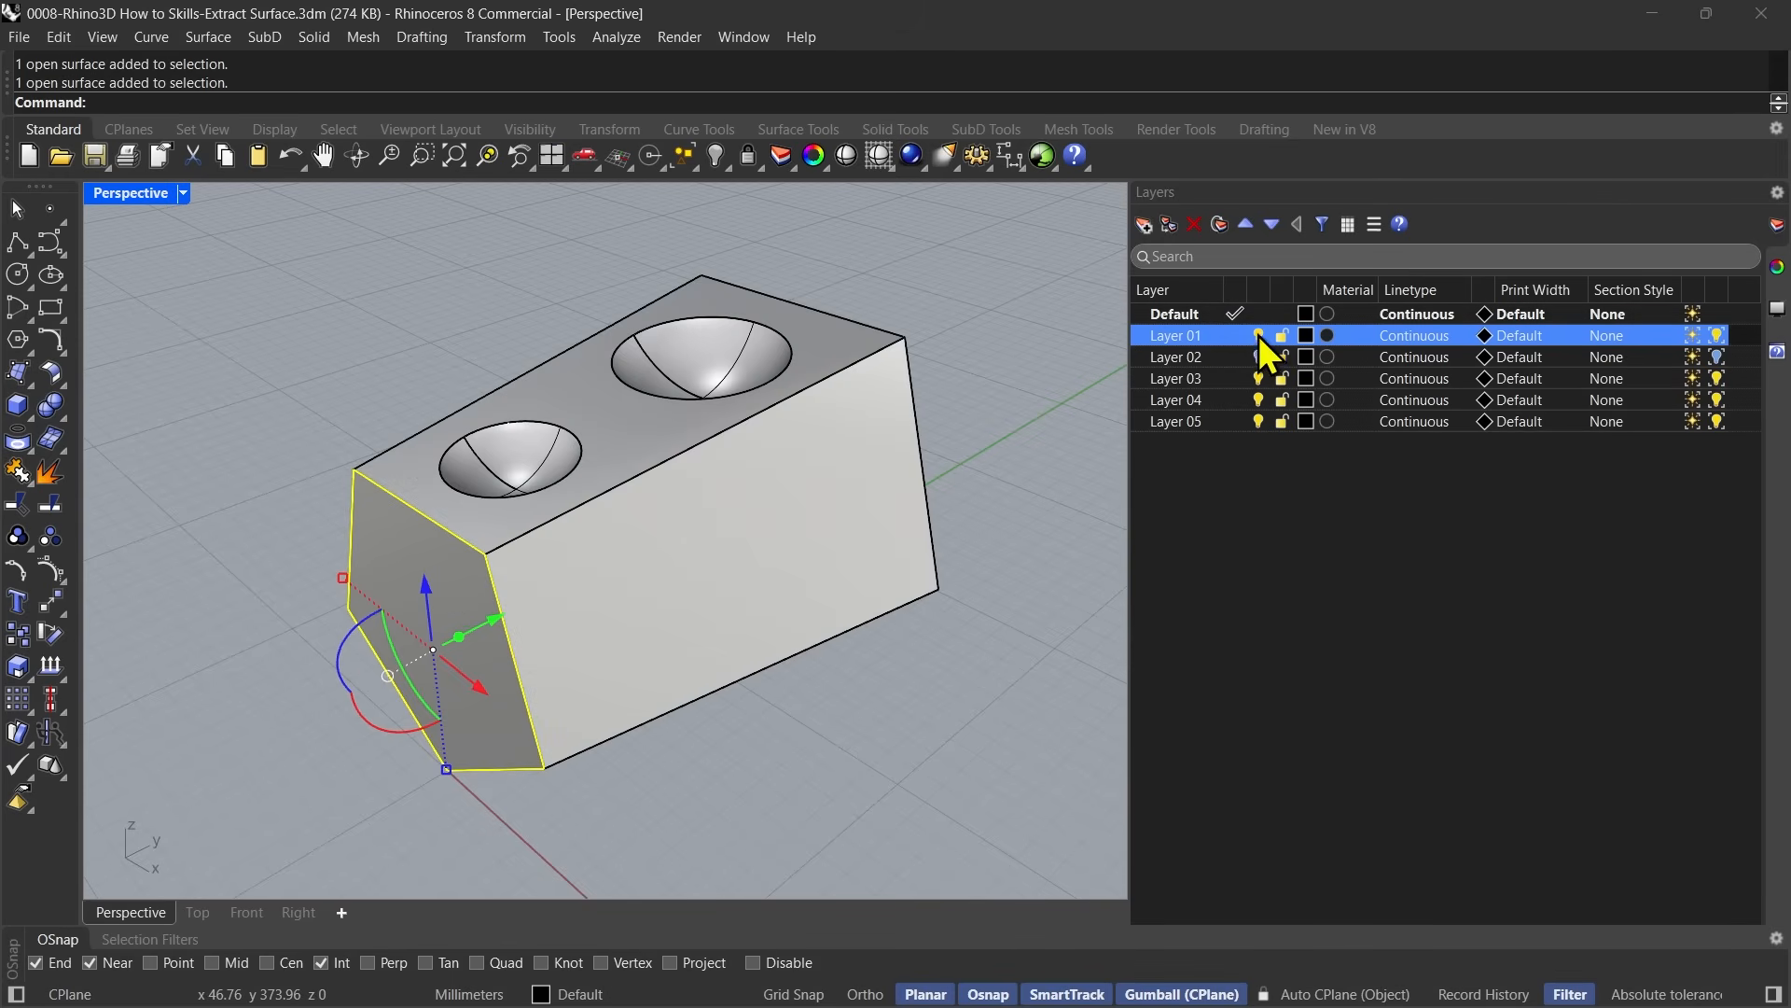
key(ctrl+z)
key(ctrl+z)
click(1006, 354)
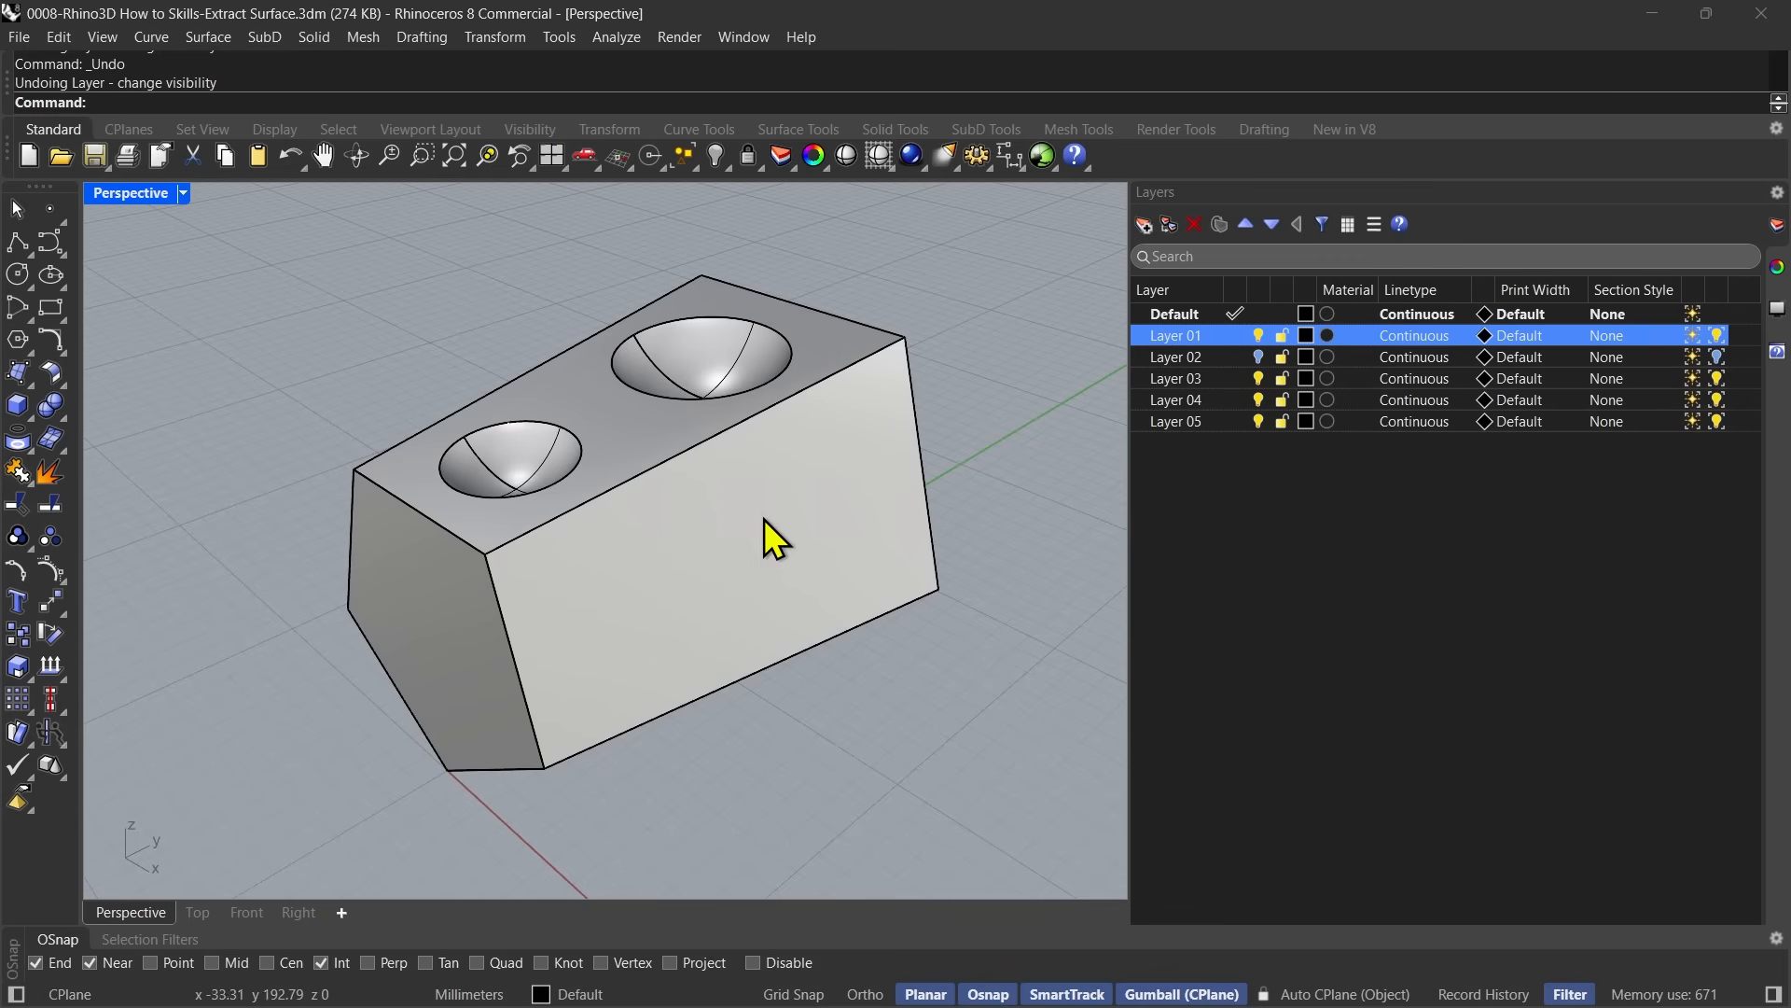
Display Layer 02 instead of Layer 01 and check the object type of its rounded box-shaped body.
click(764, 518)
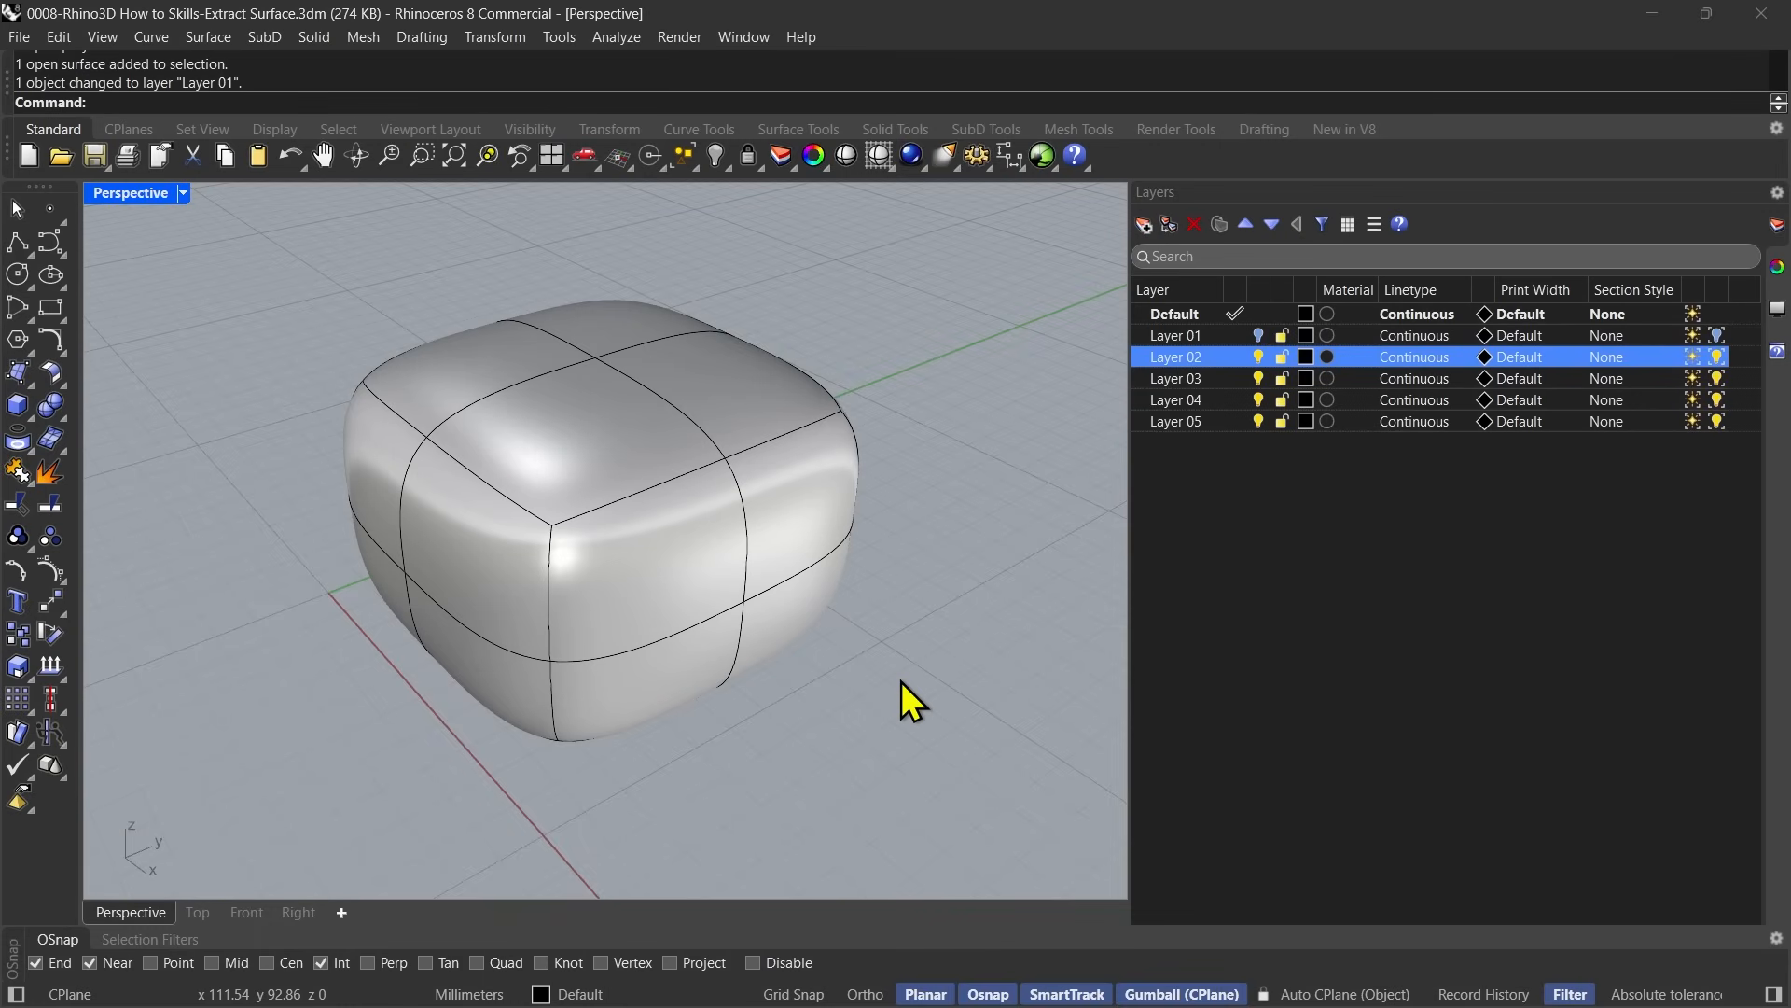
mouse_move(848, 742)
right_down()
mouse_move(839, 770)
mouse_move(856, 760)
right_up()
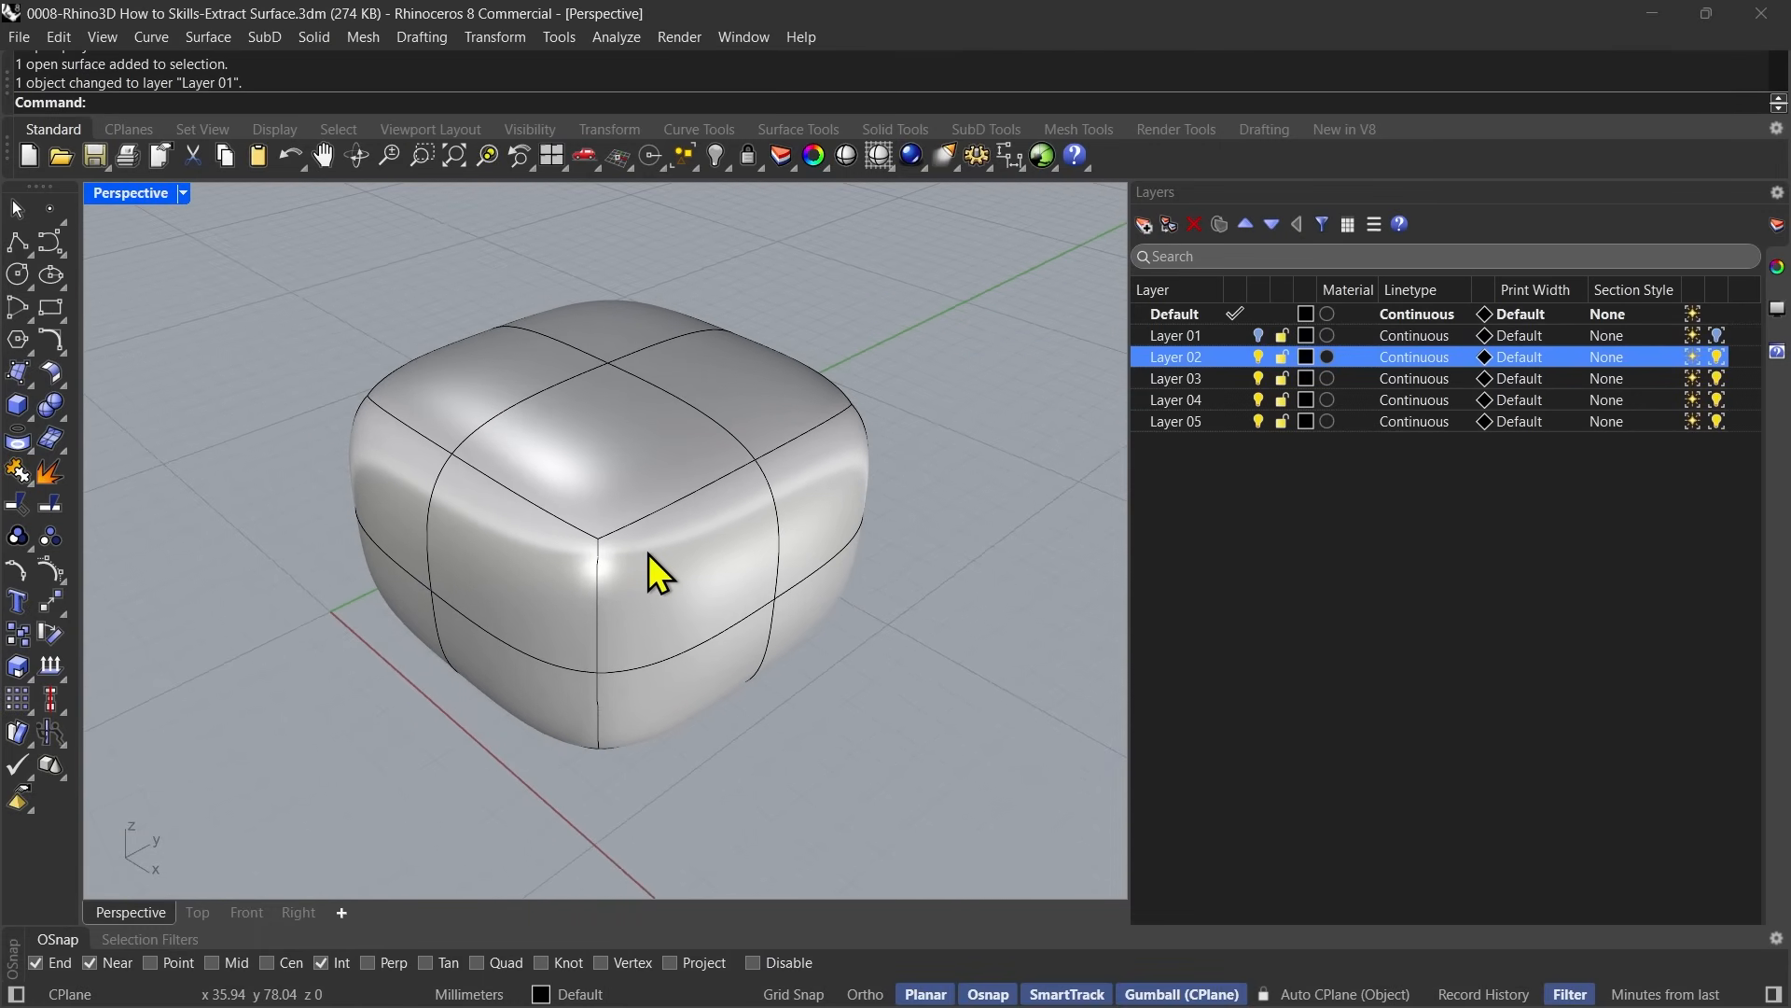
click(585, 550)
click(453, 261)
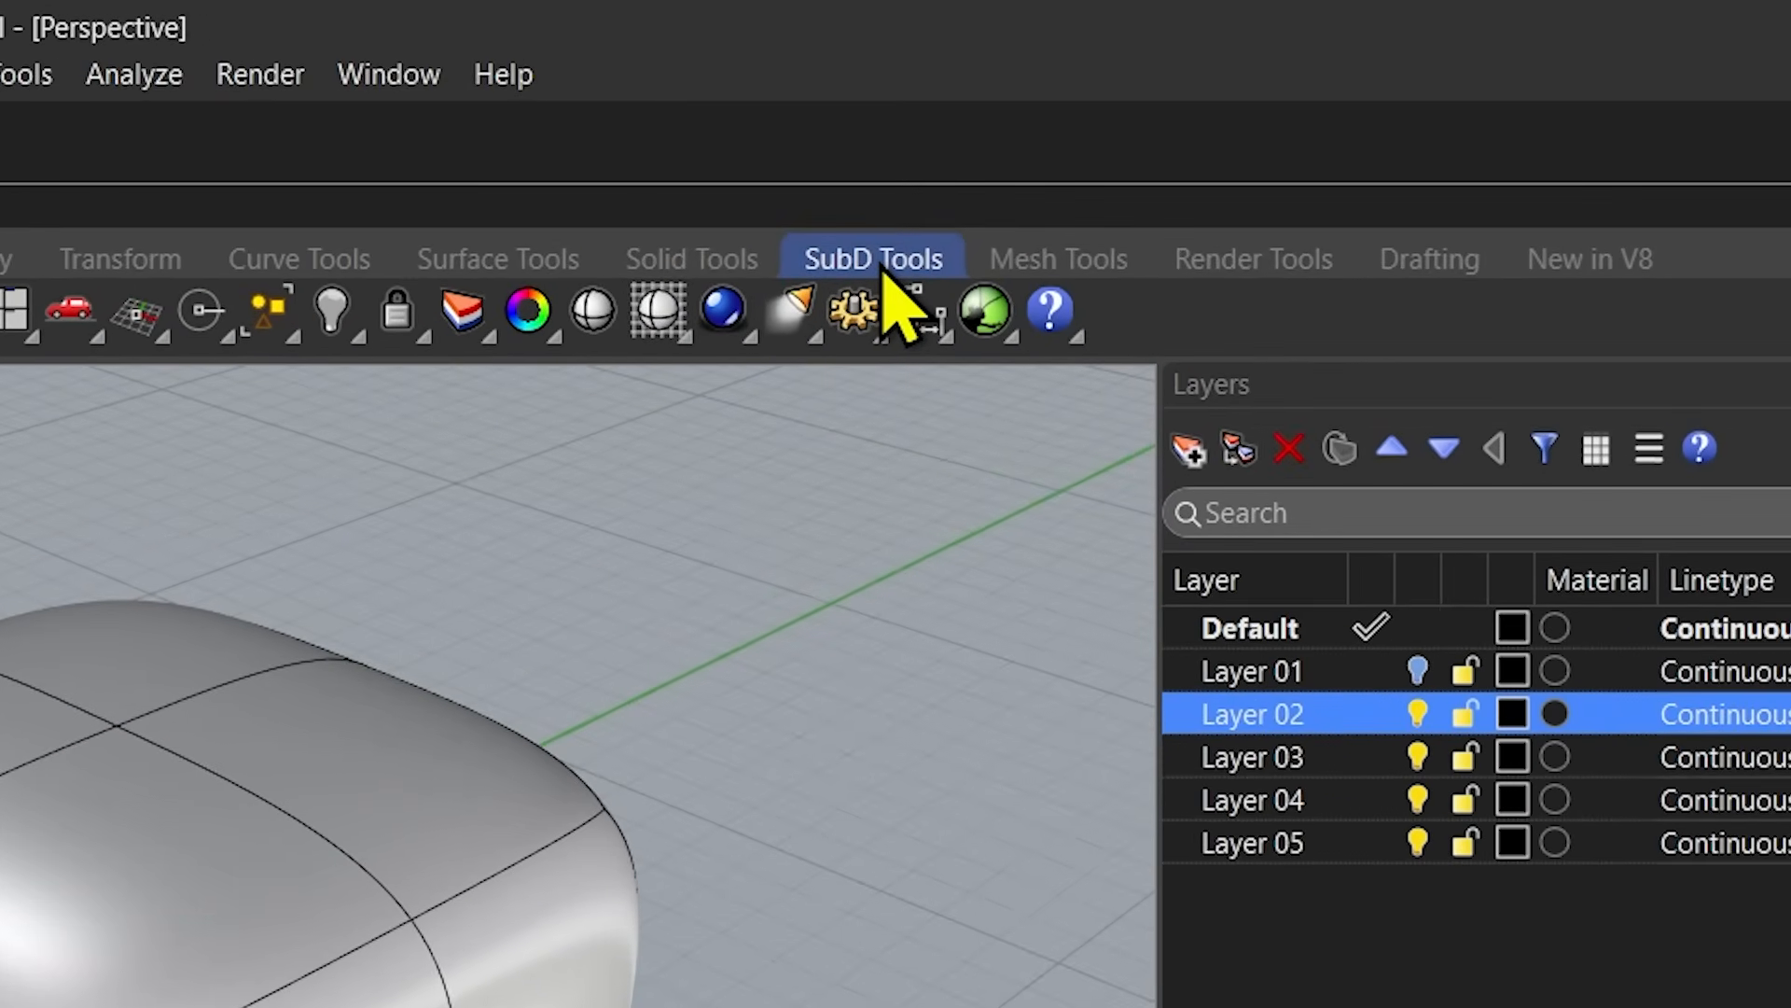
Compare the SubD tool set with the standard tool set.
click(991, 133)
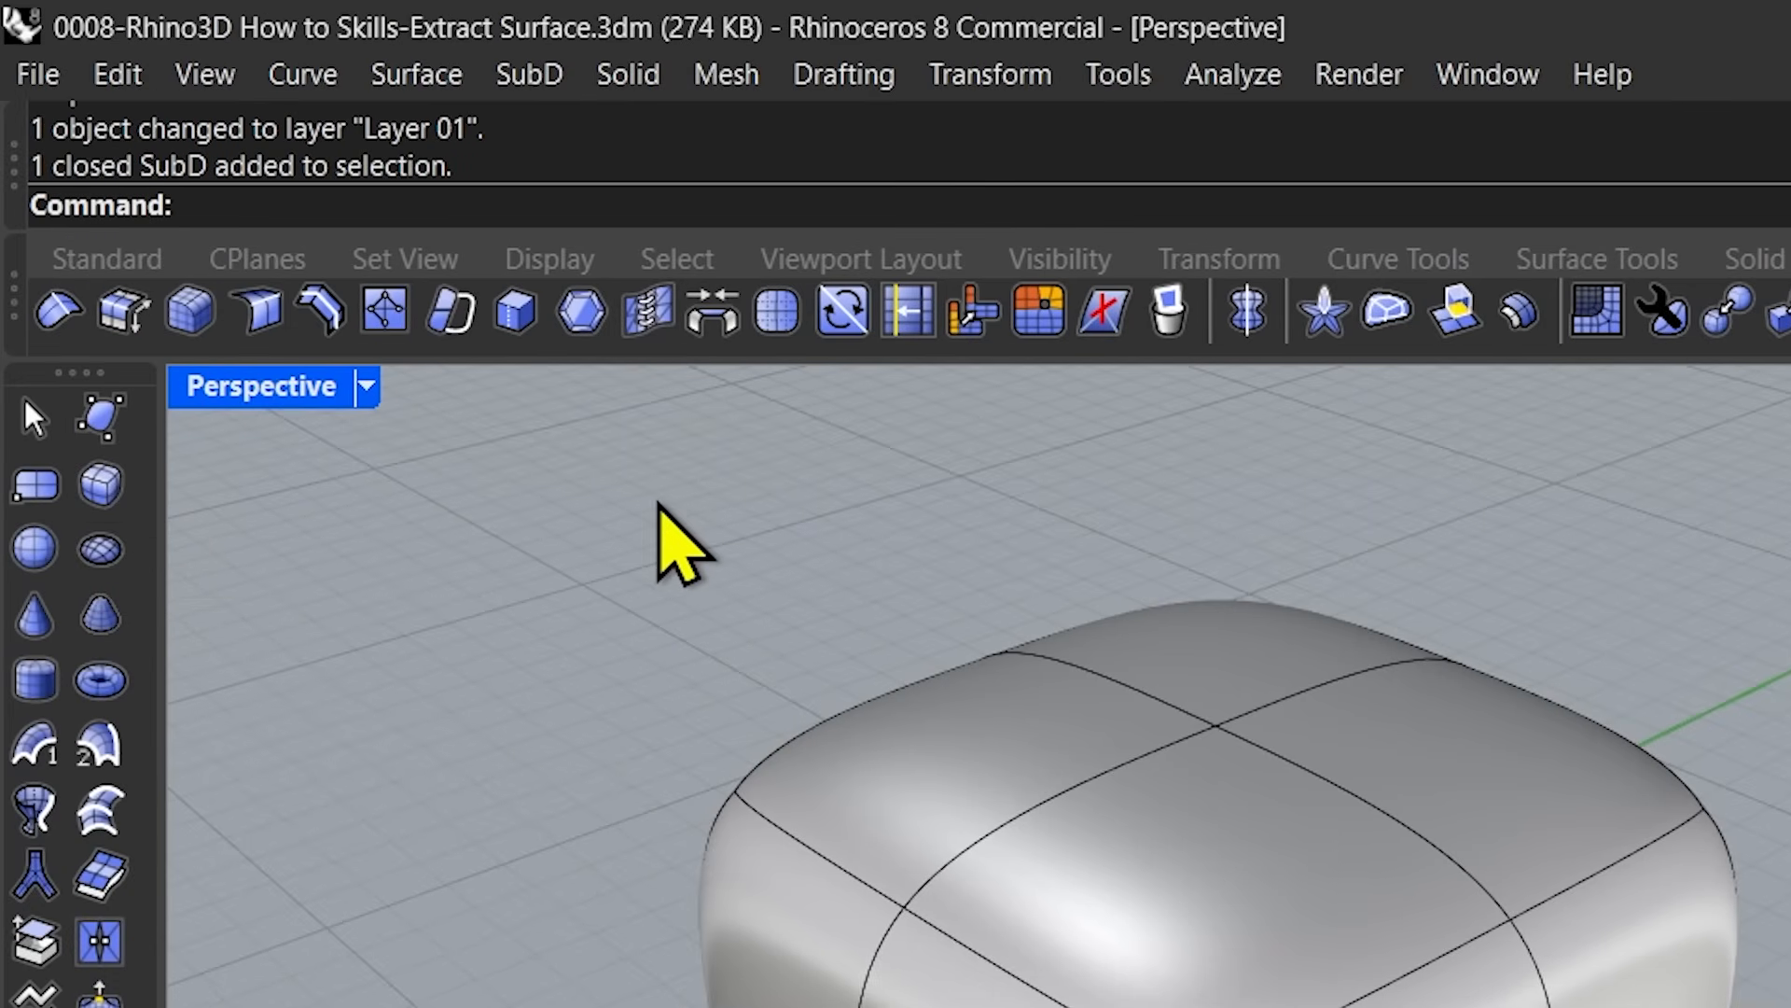
click(168, 265)
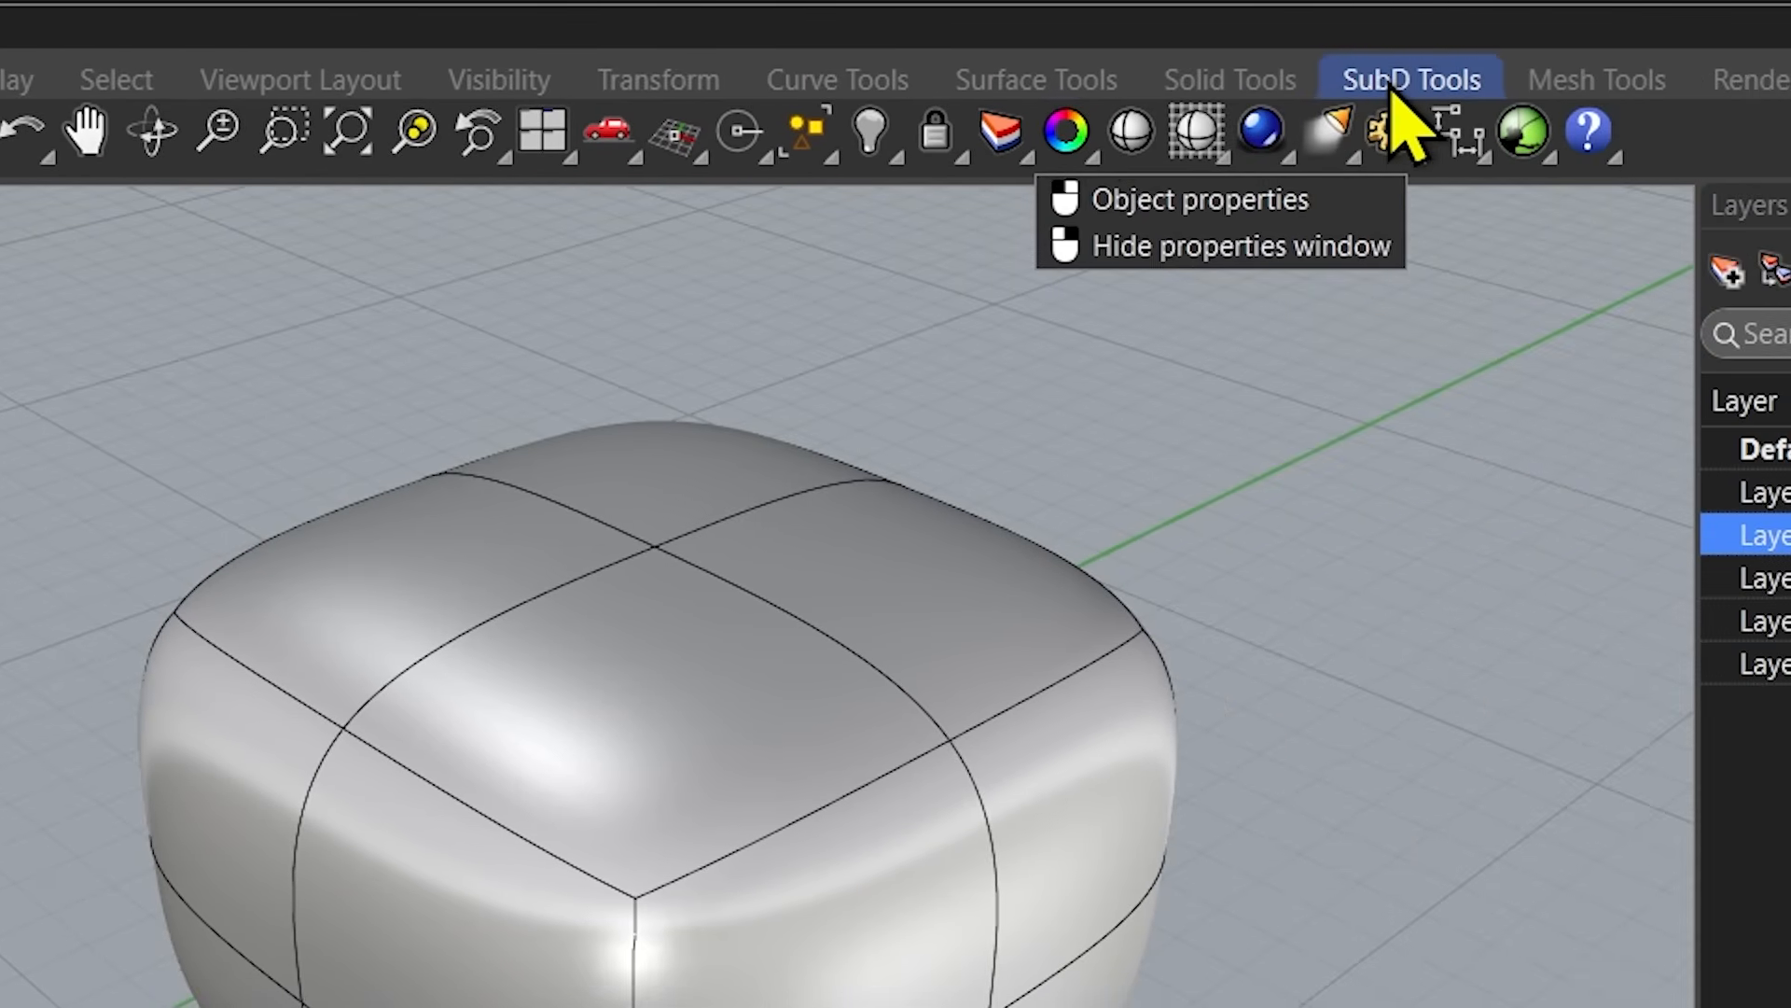
click(1399, 83)
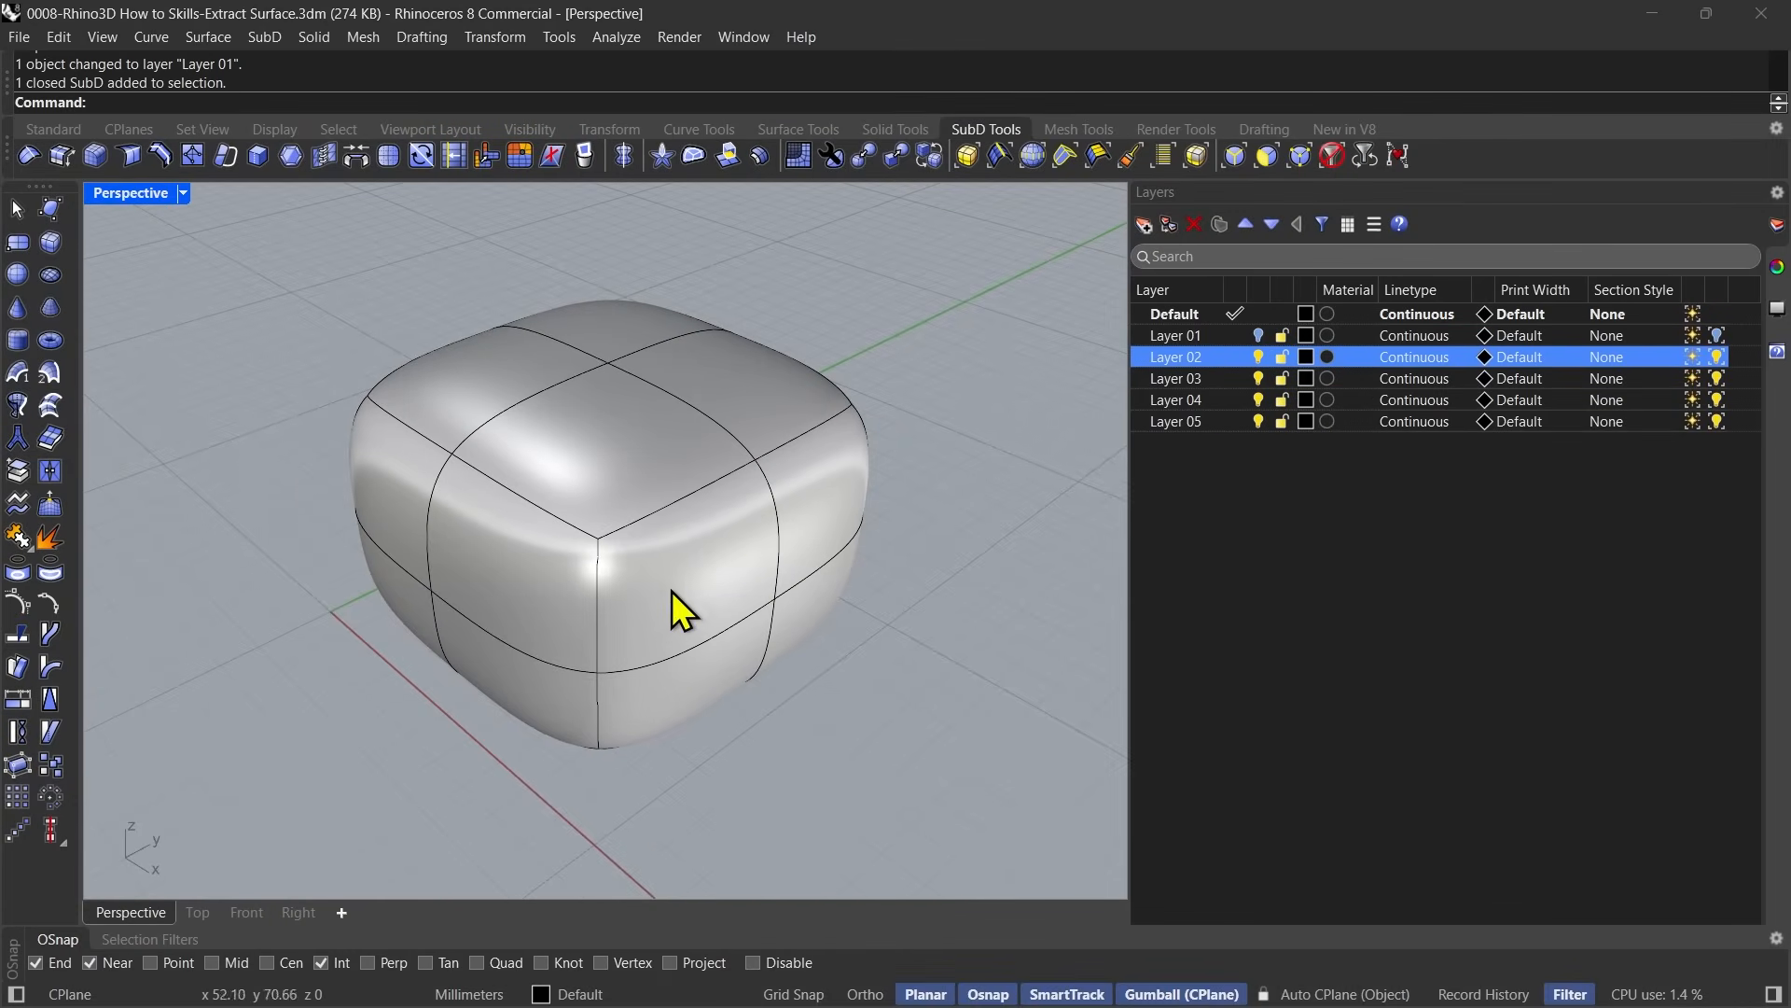
Extract the four patches of the SubD's near end with ExtractSrf using OutputLayer=Current, Copy=No and SubDAddCorners=No.
right_drag(672, 590, 628, 719)
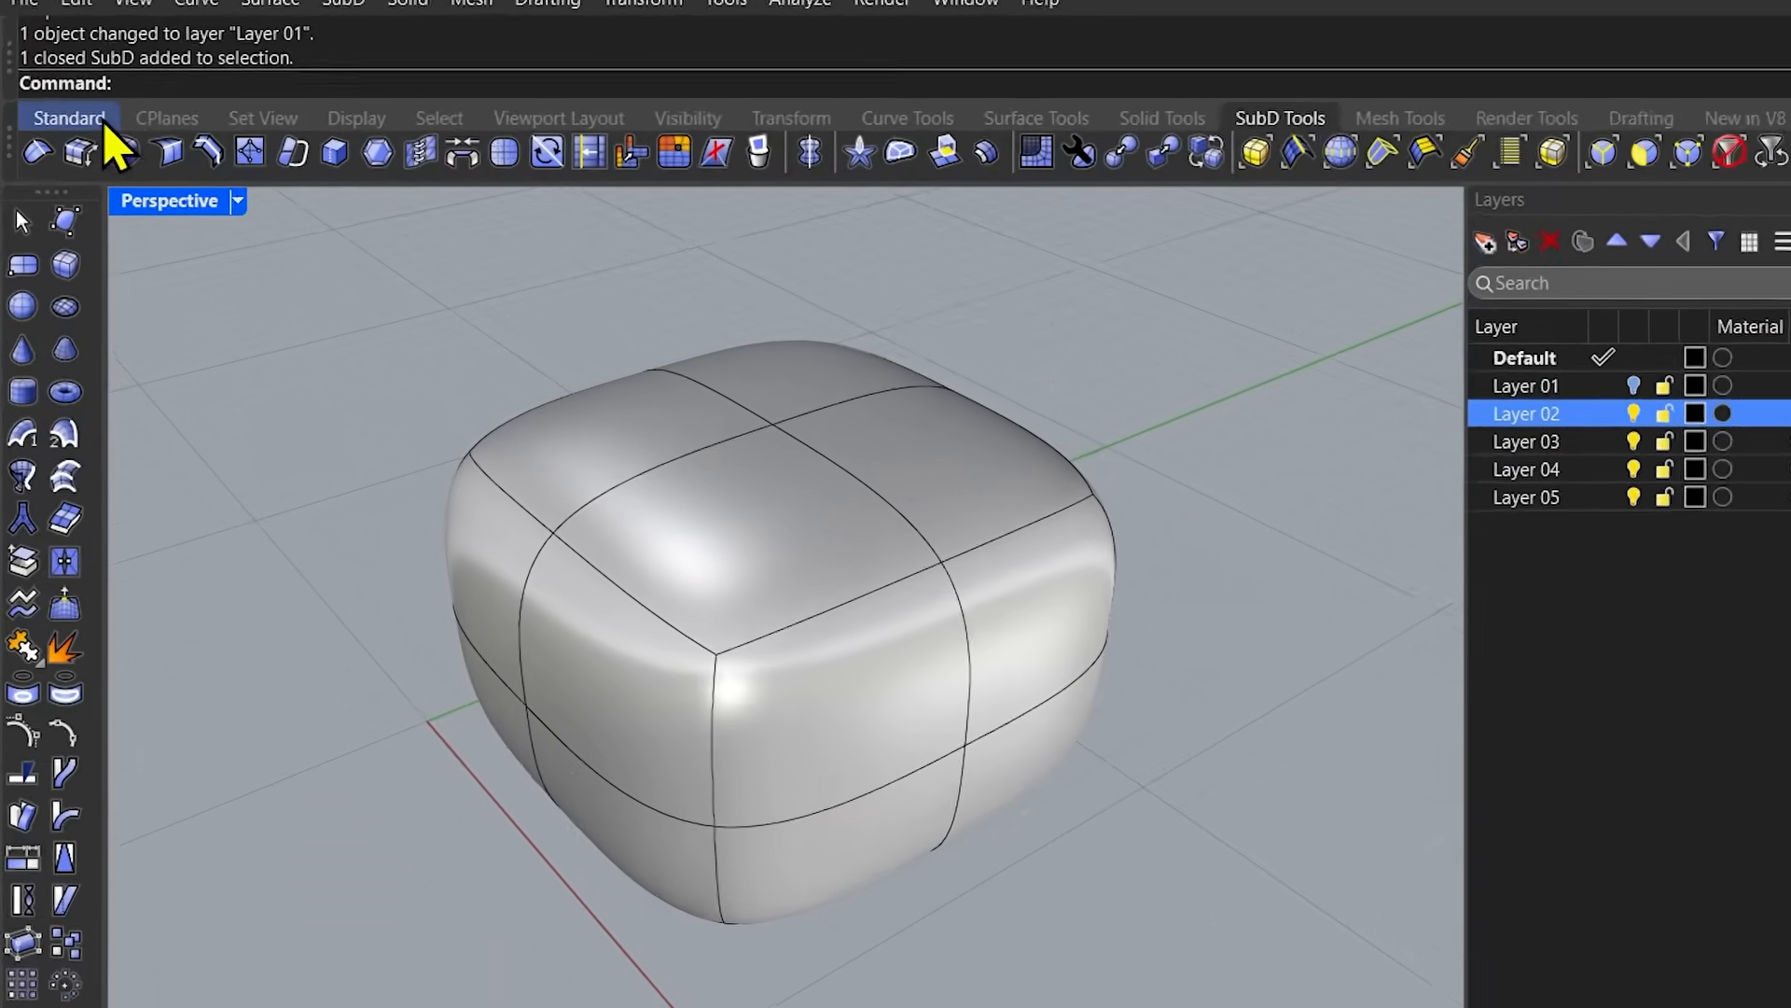
click(53, 128)
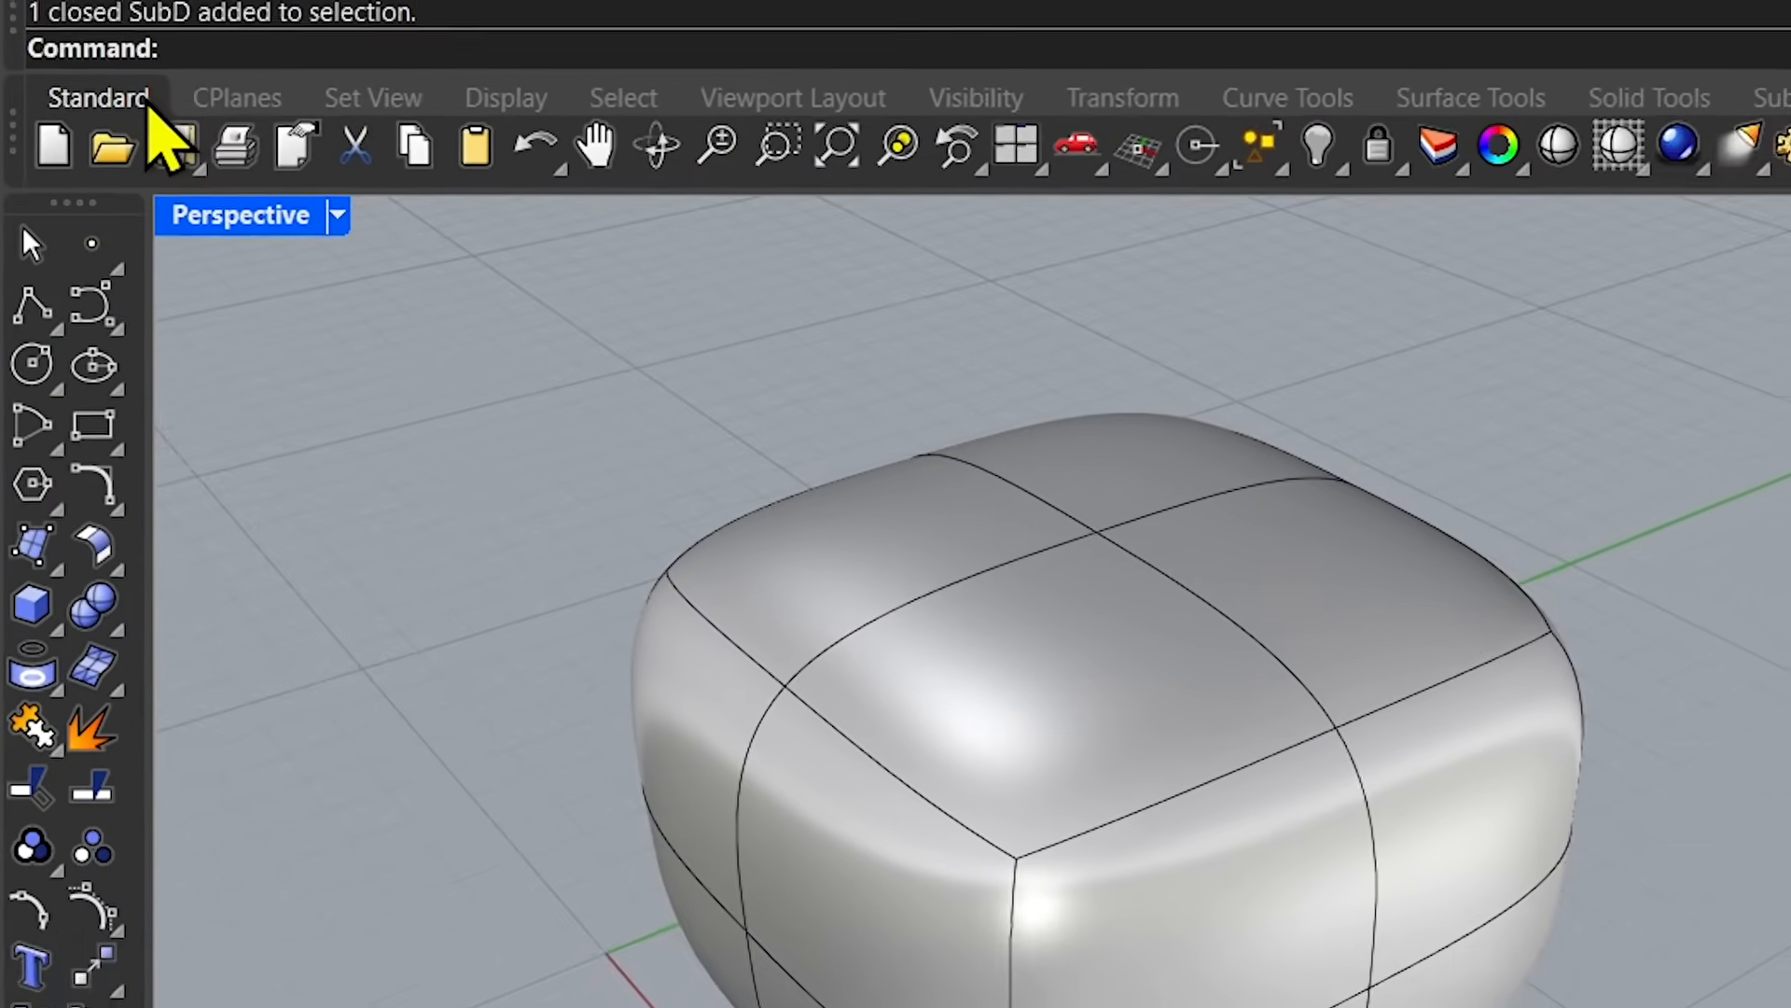
right_click(89, 791)
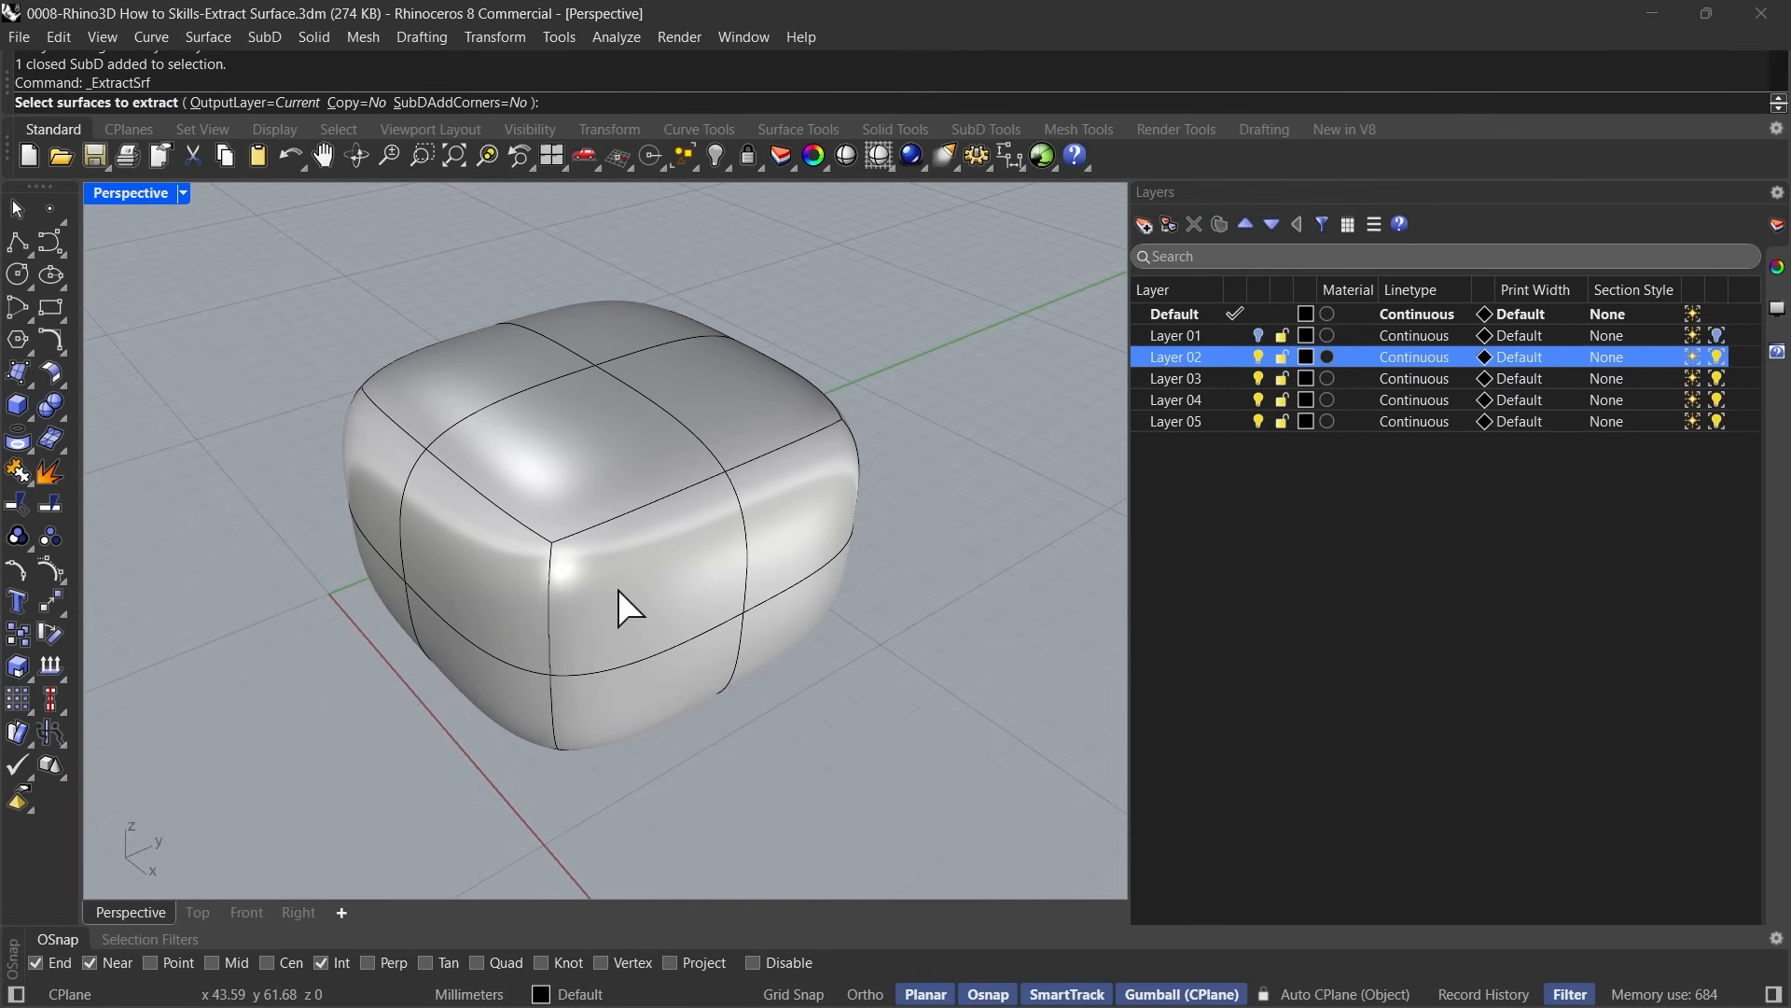
click(958, 822)
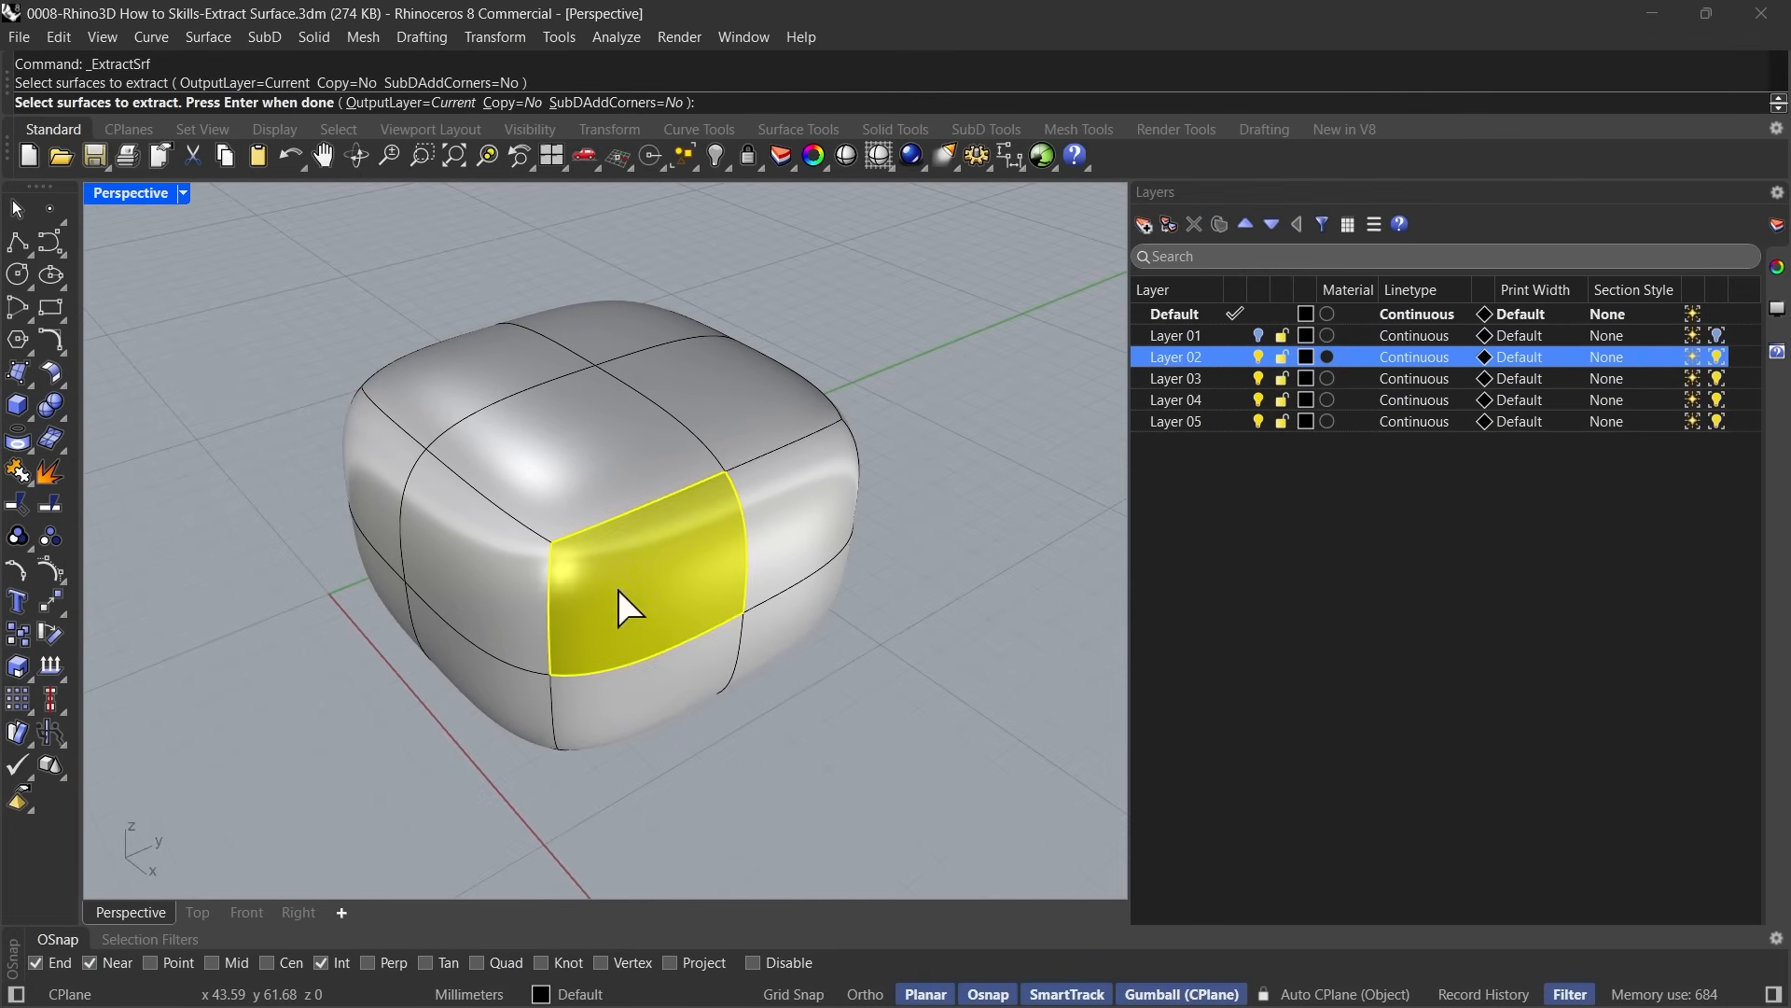
click(1256, 711)
click(684, 670)
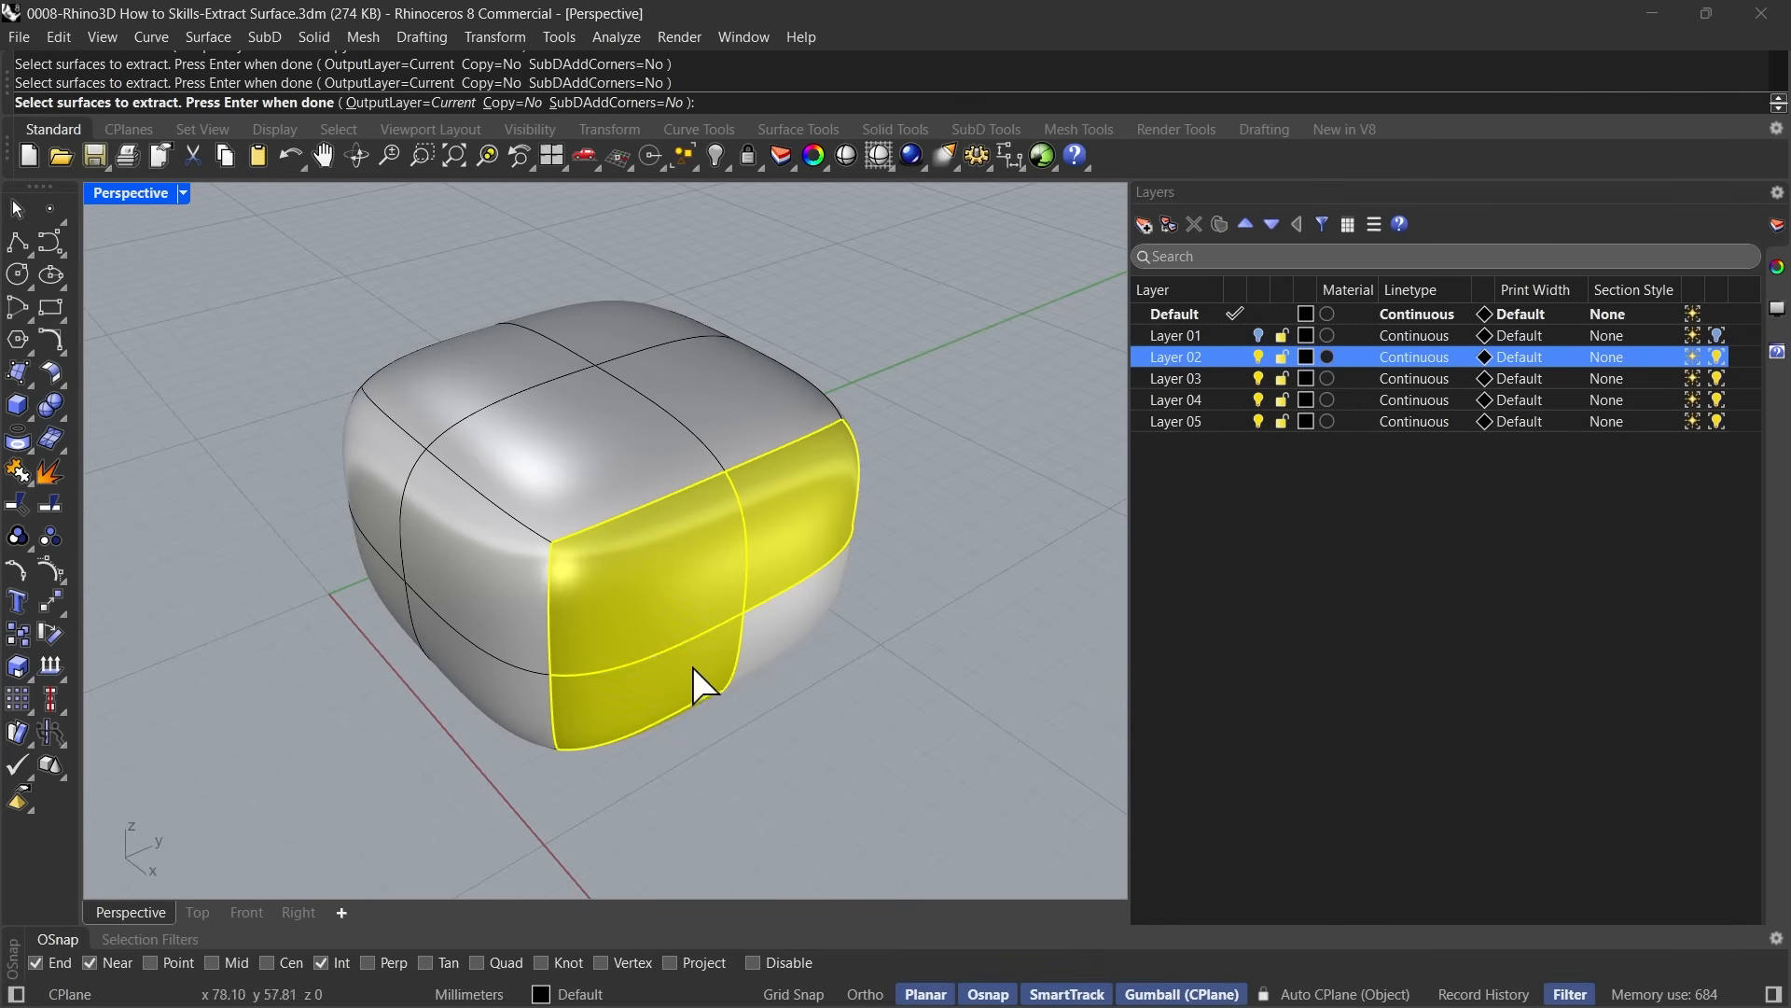
click(792, 640)
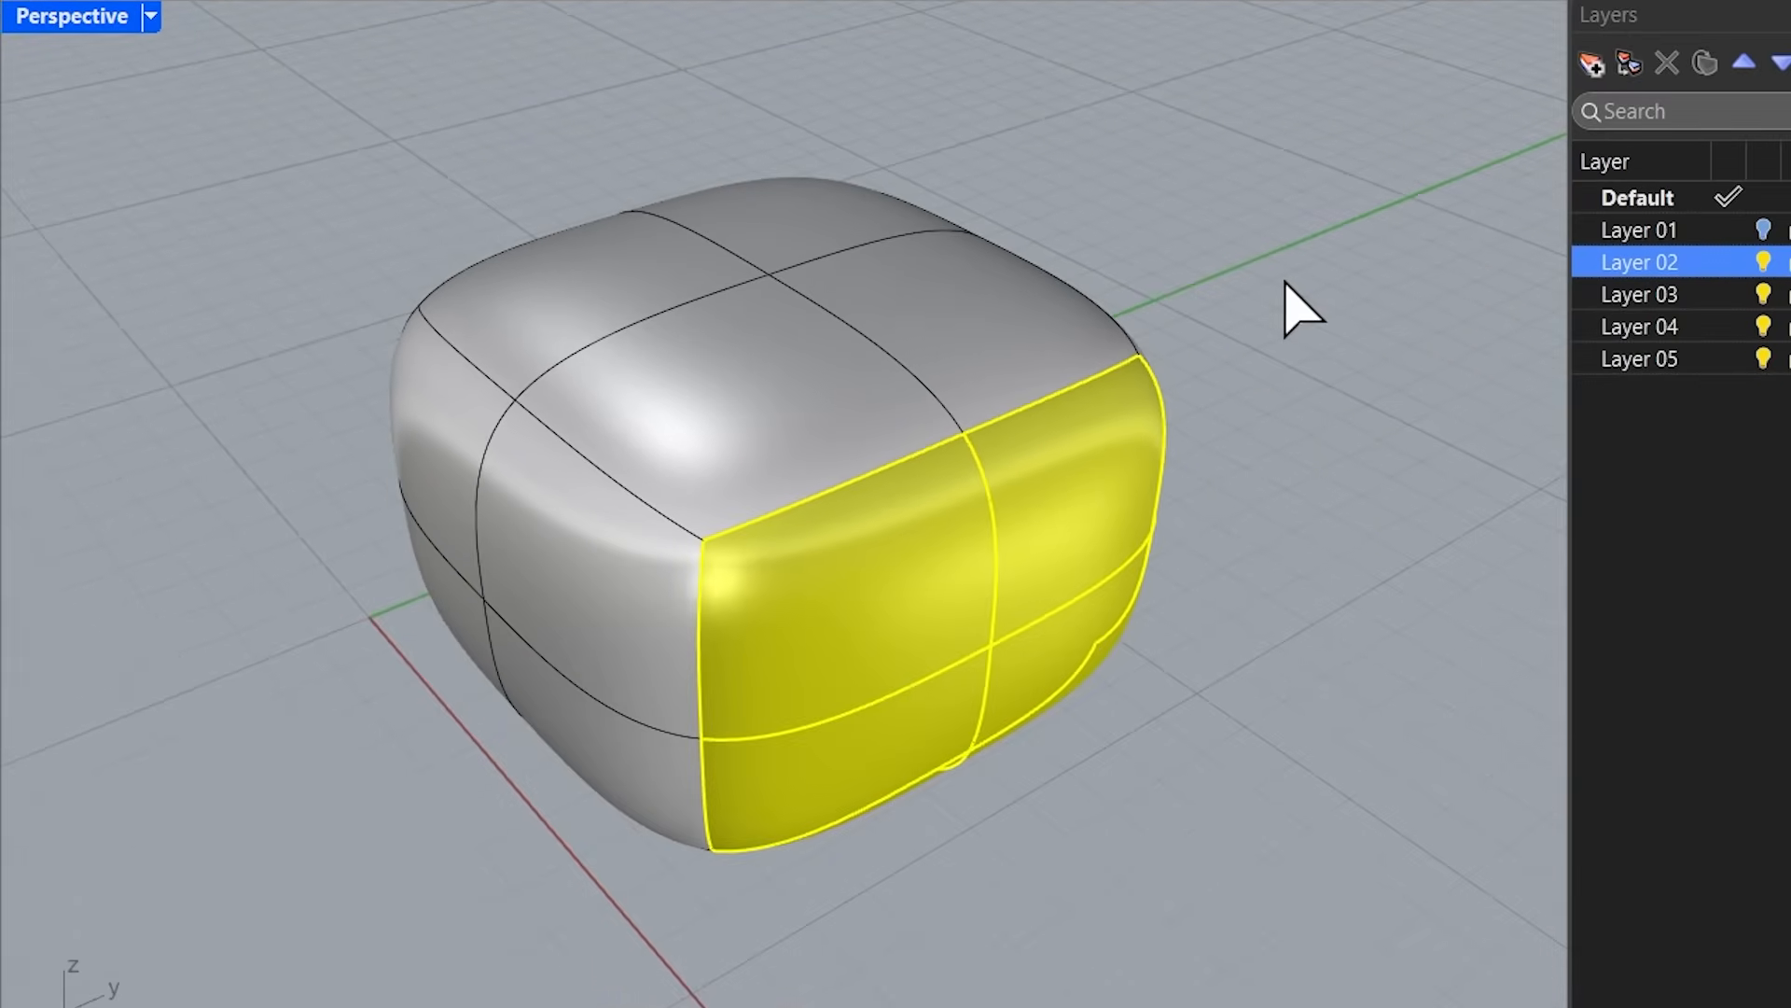
key(Return)
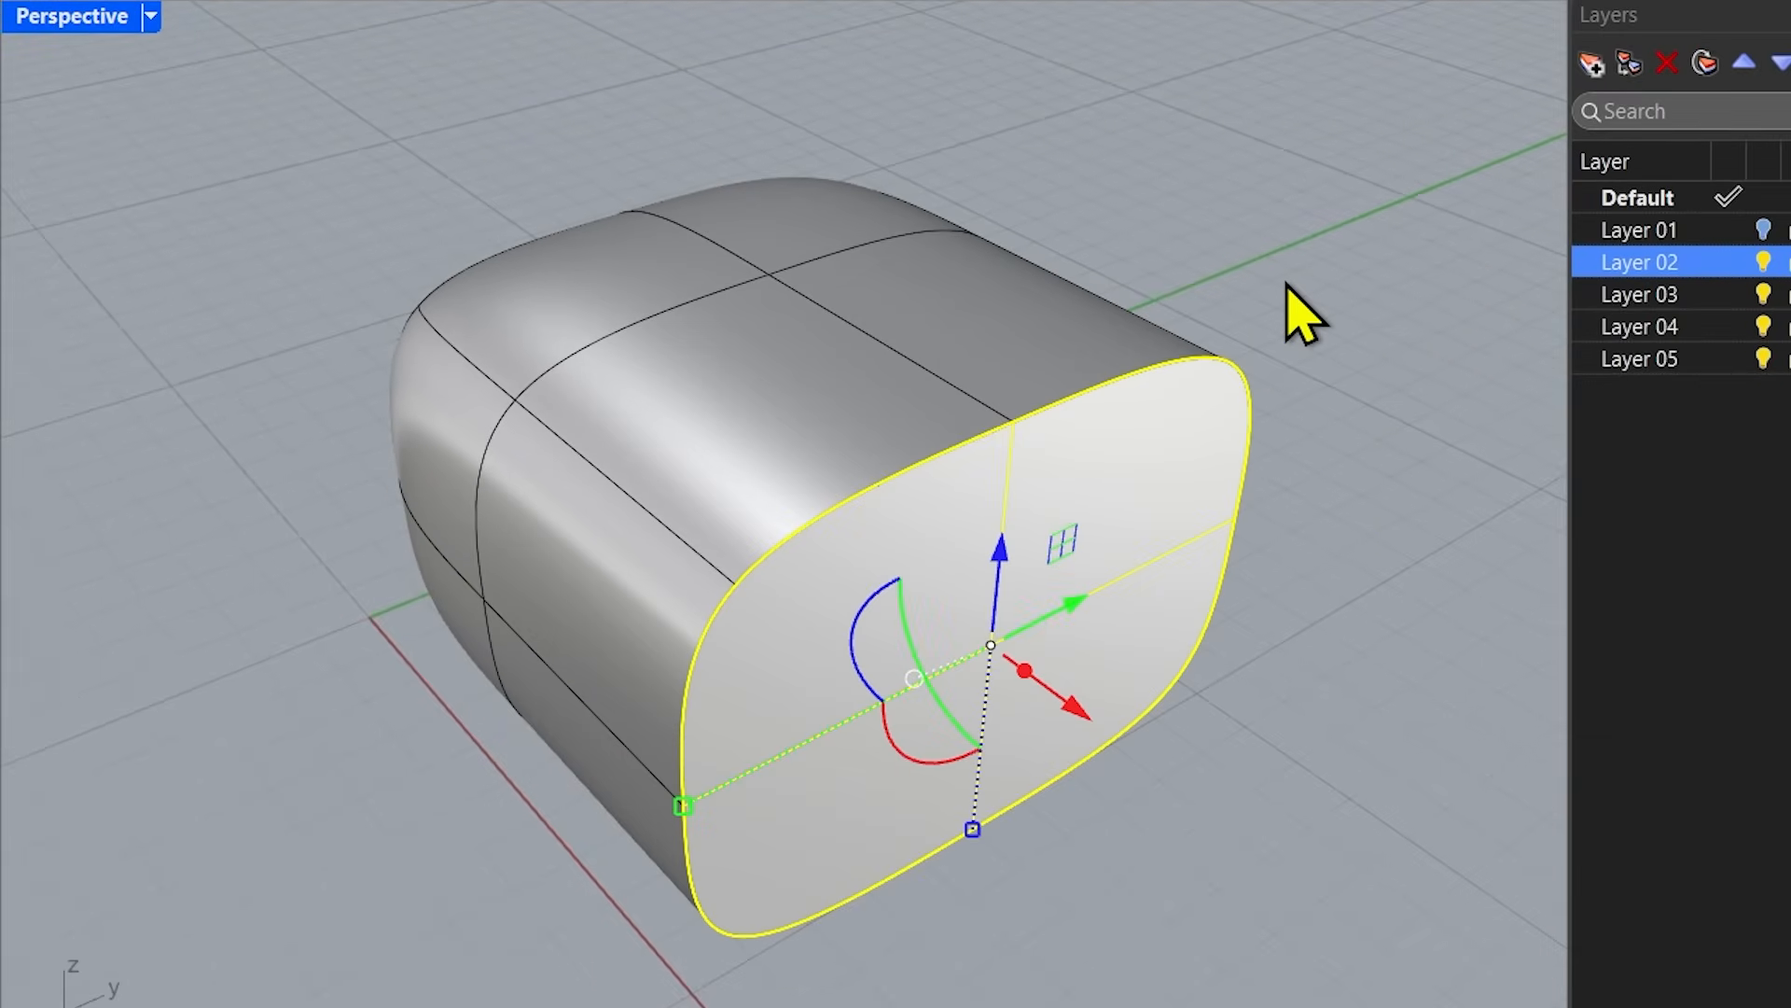
Inspect the extracted end patch group against the remaining SubD body, and undo the extraction.
right_drag(1331, 737, 1283, 759)
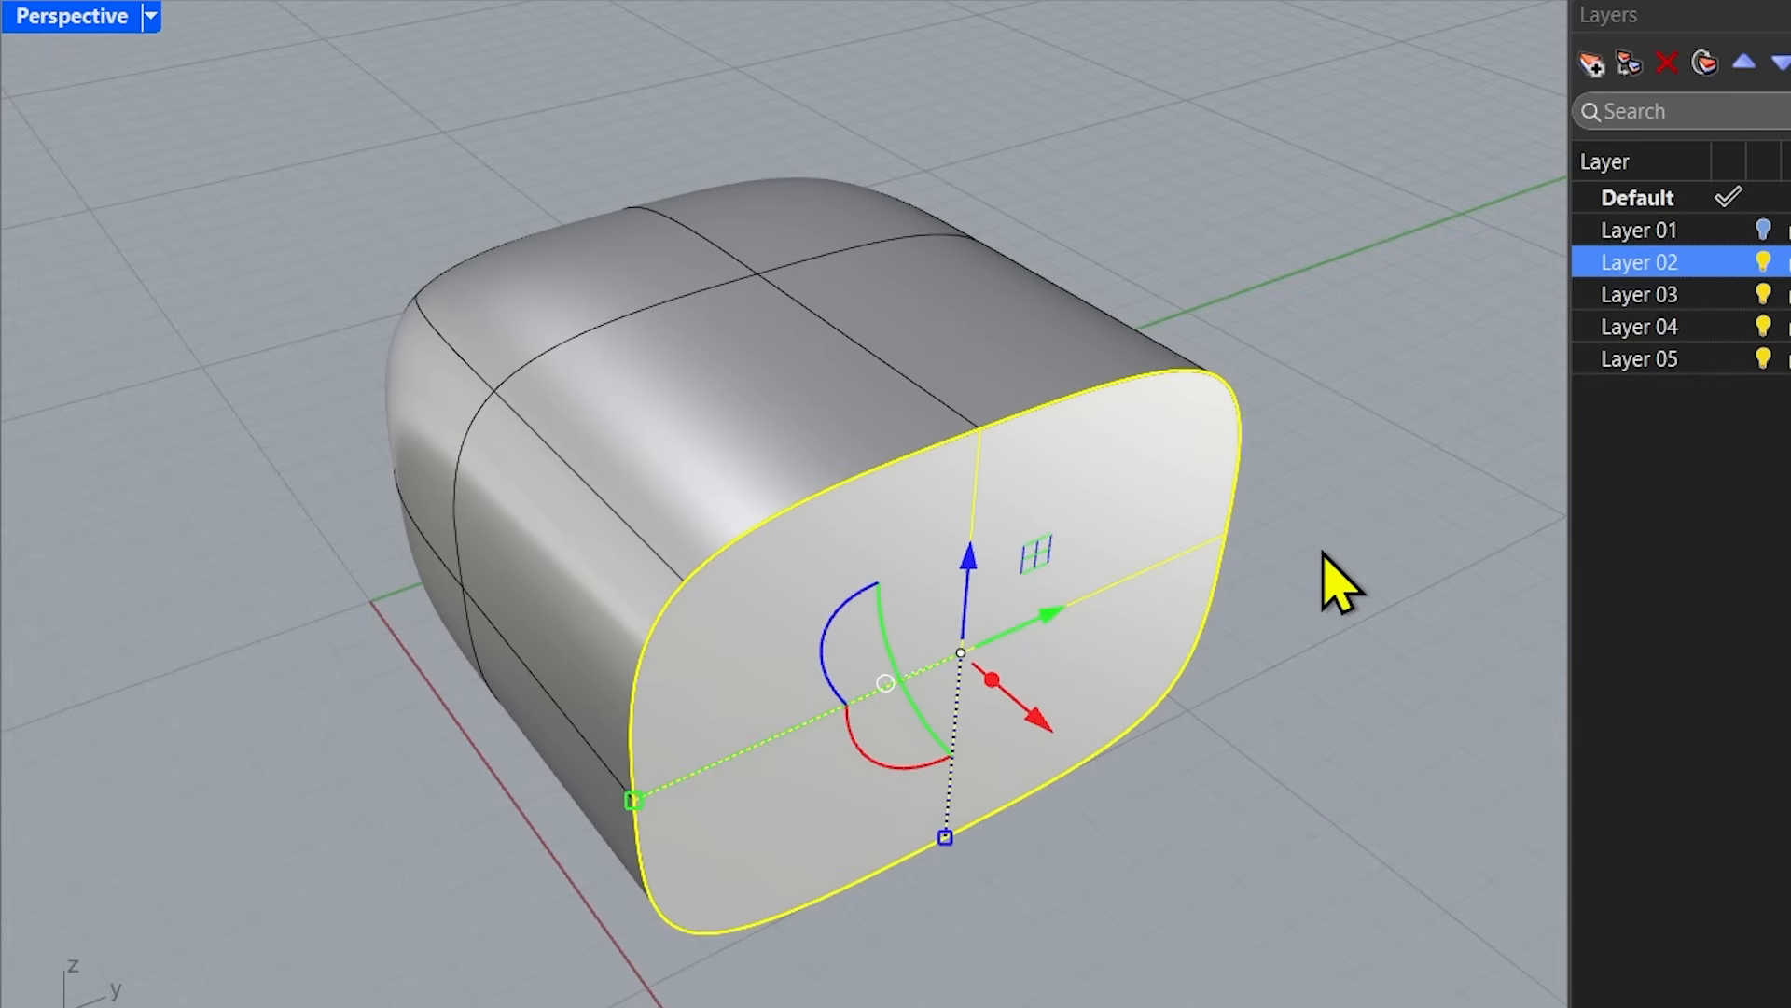
click(1323, 552)
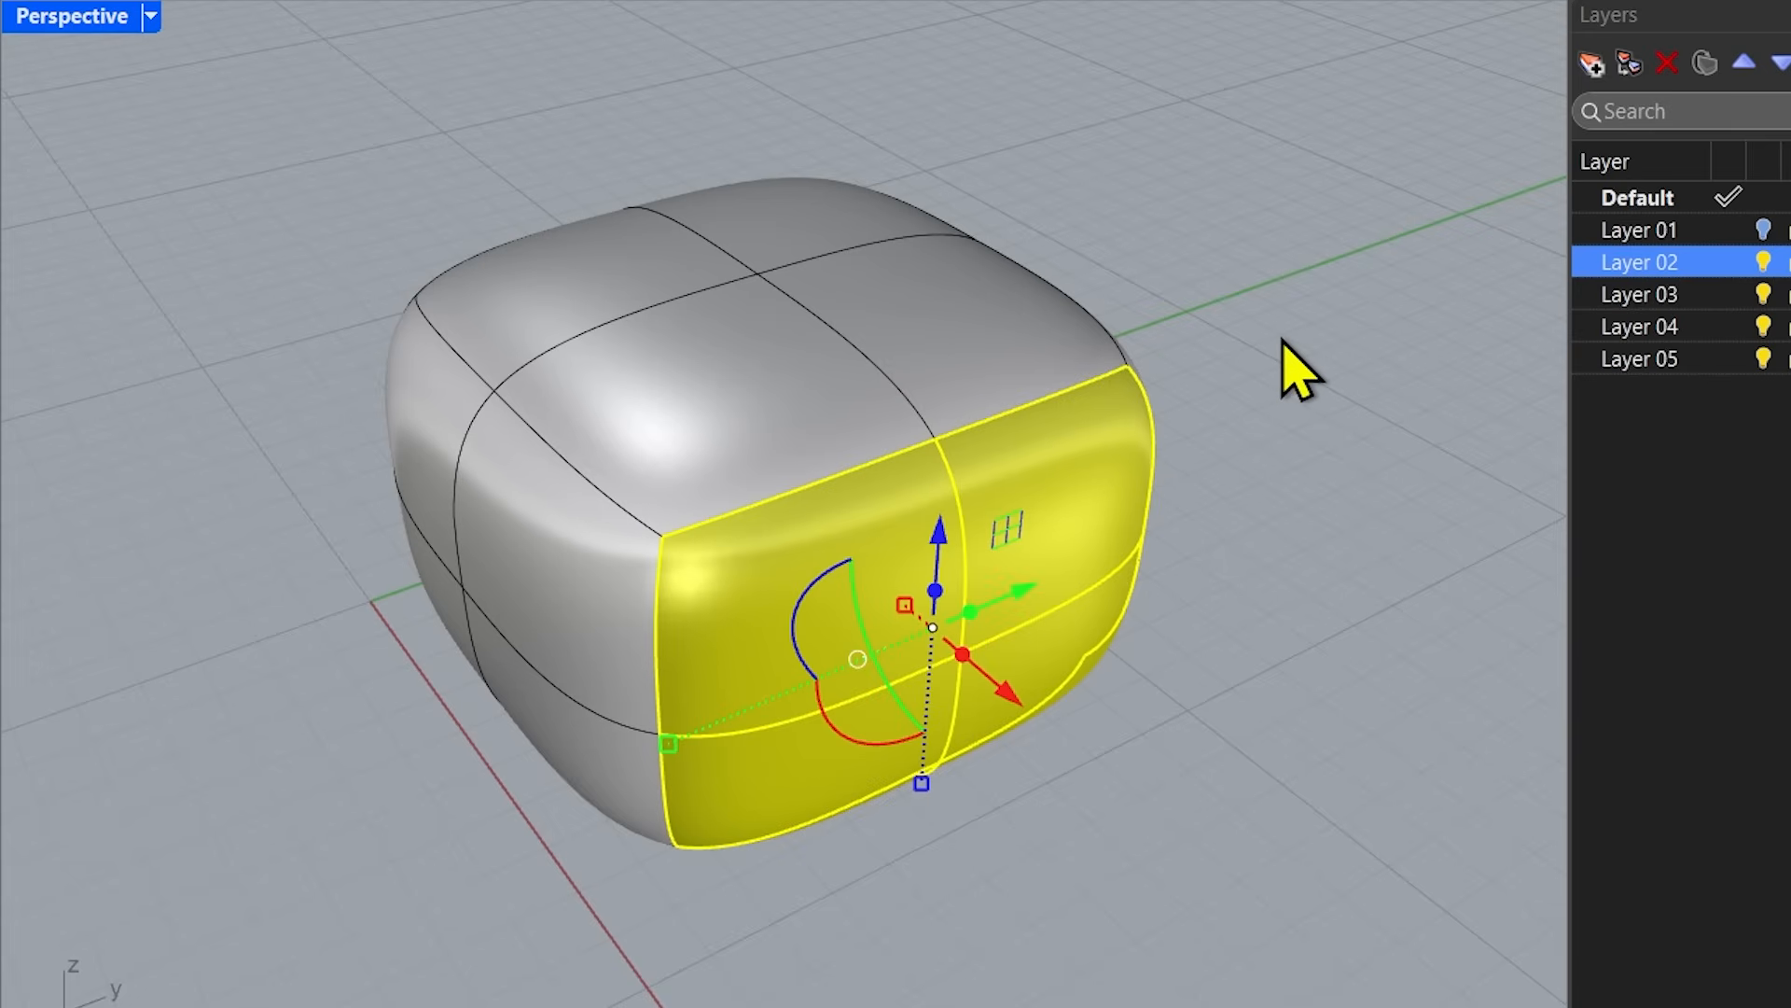
click(1283, 341)
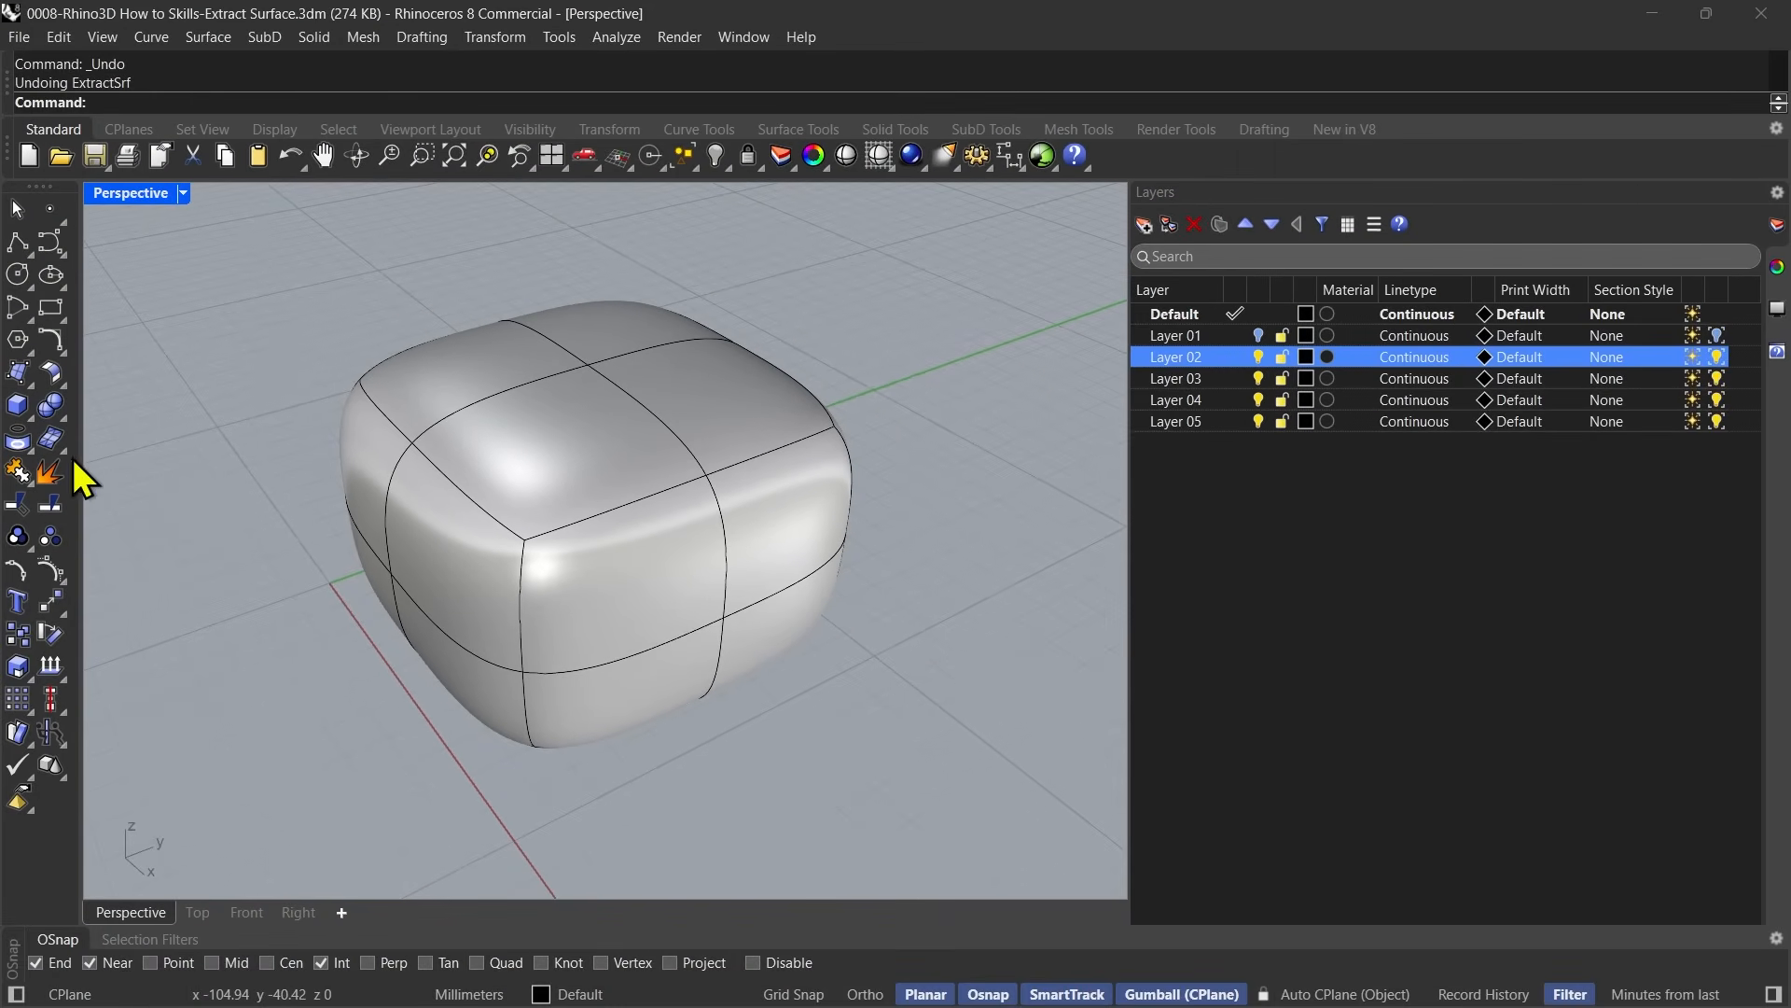
Extract a copy of the SubD's four near-end patches with ExtractSrf using OutputLayer=Current, Copy=Yes and SubDAddCorners=No.
click(50, 474)
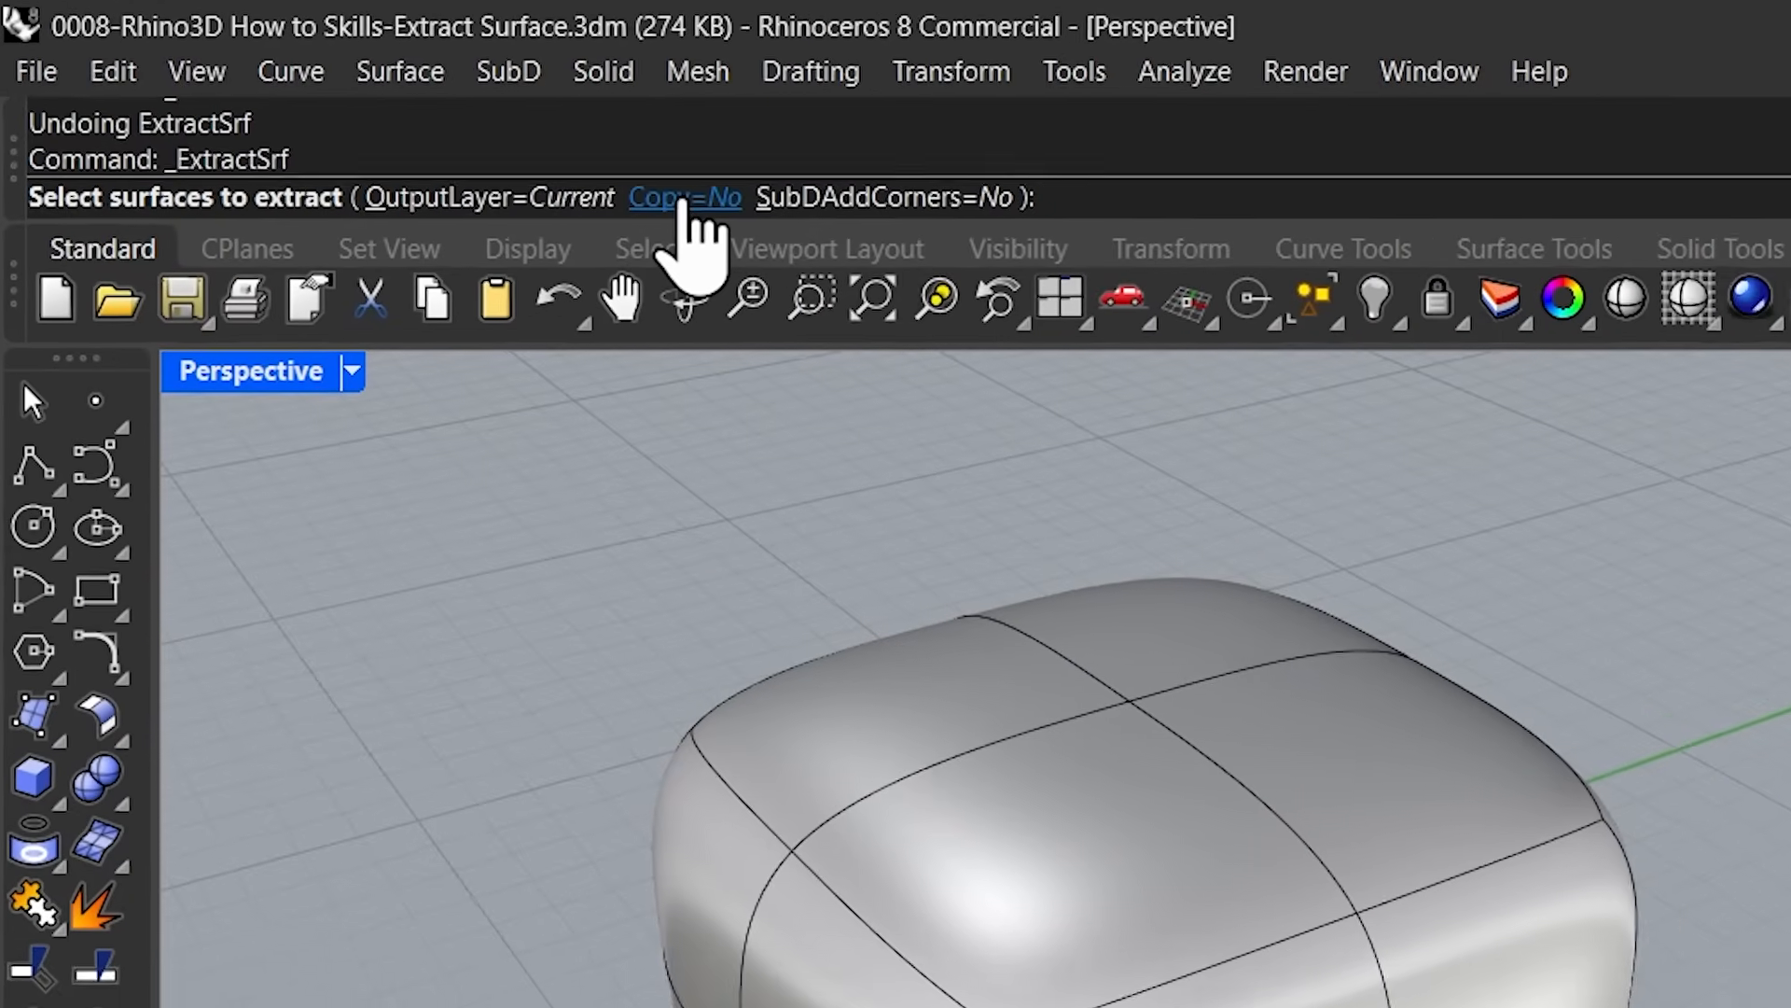
click(474, 138)
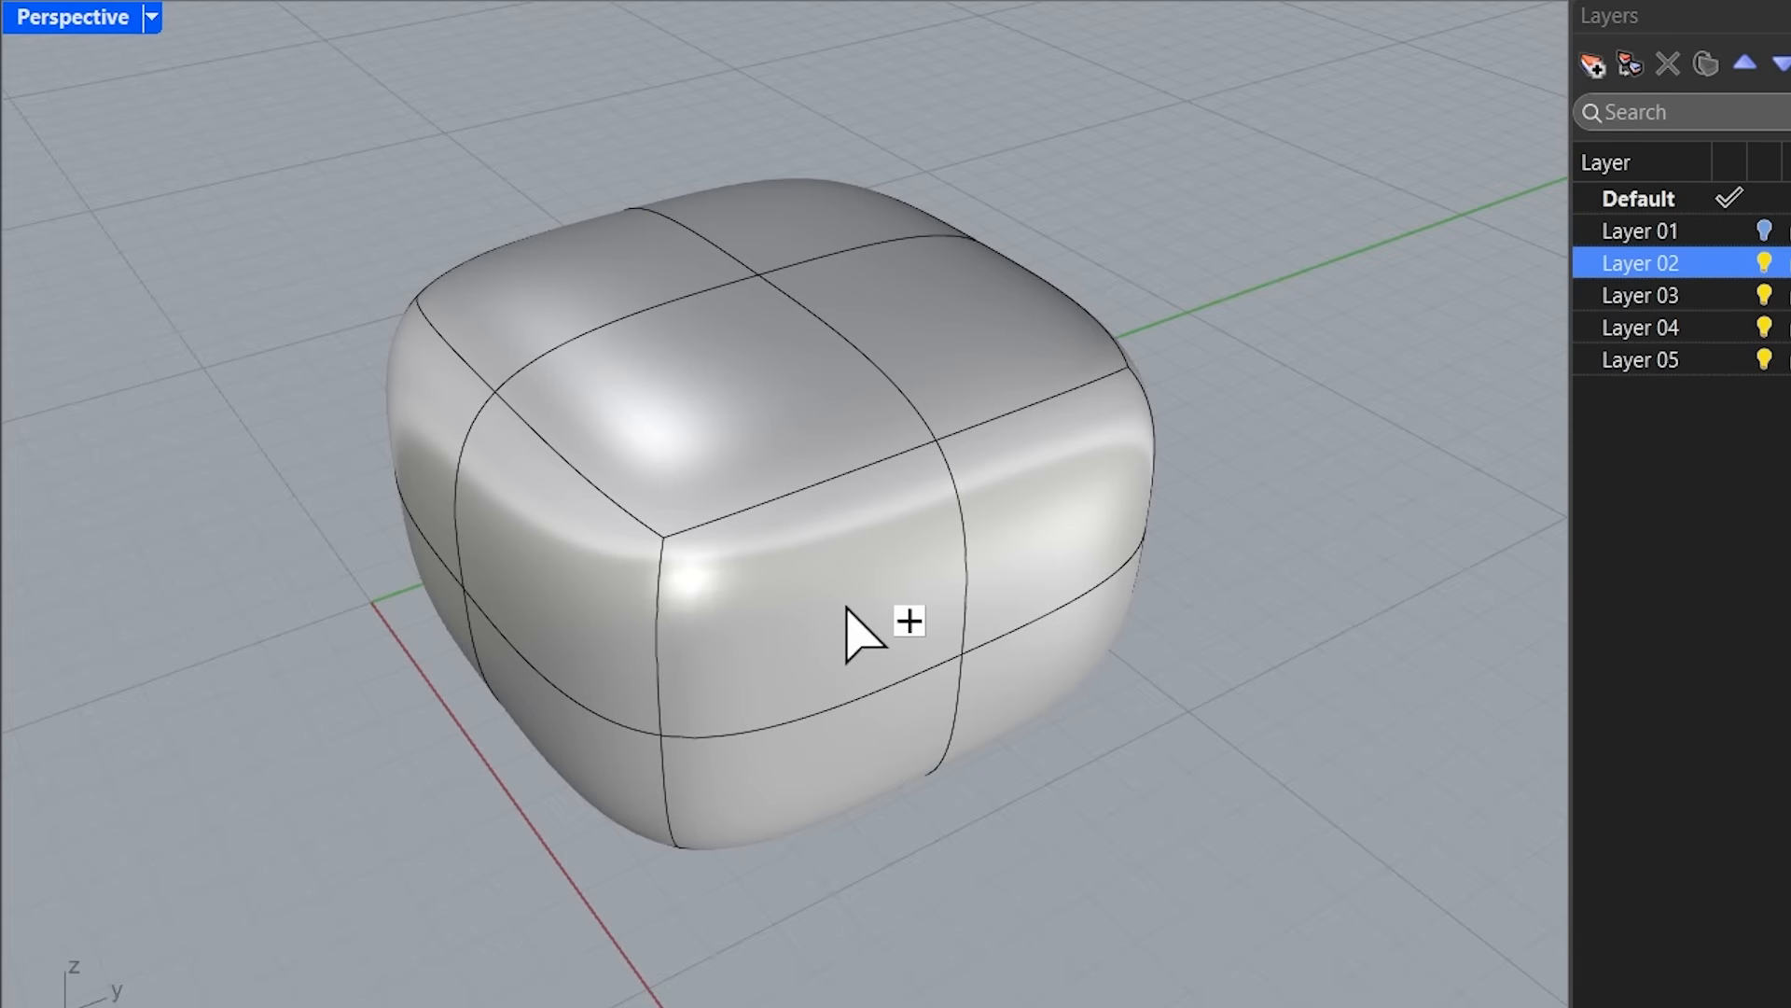
click(923, 588)
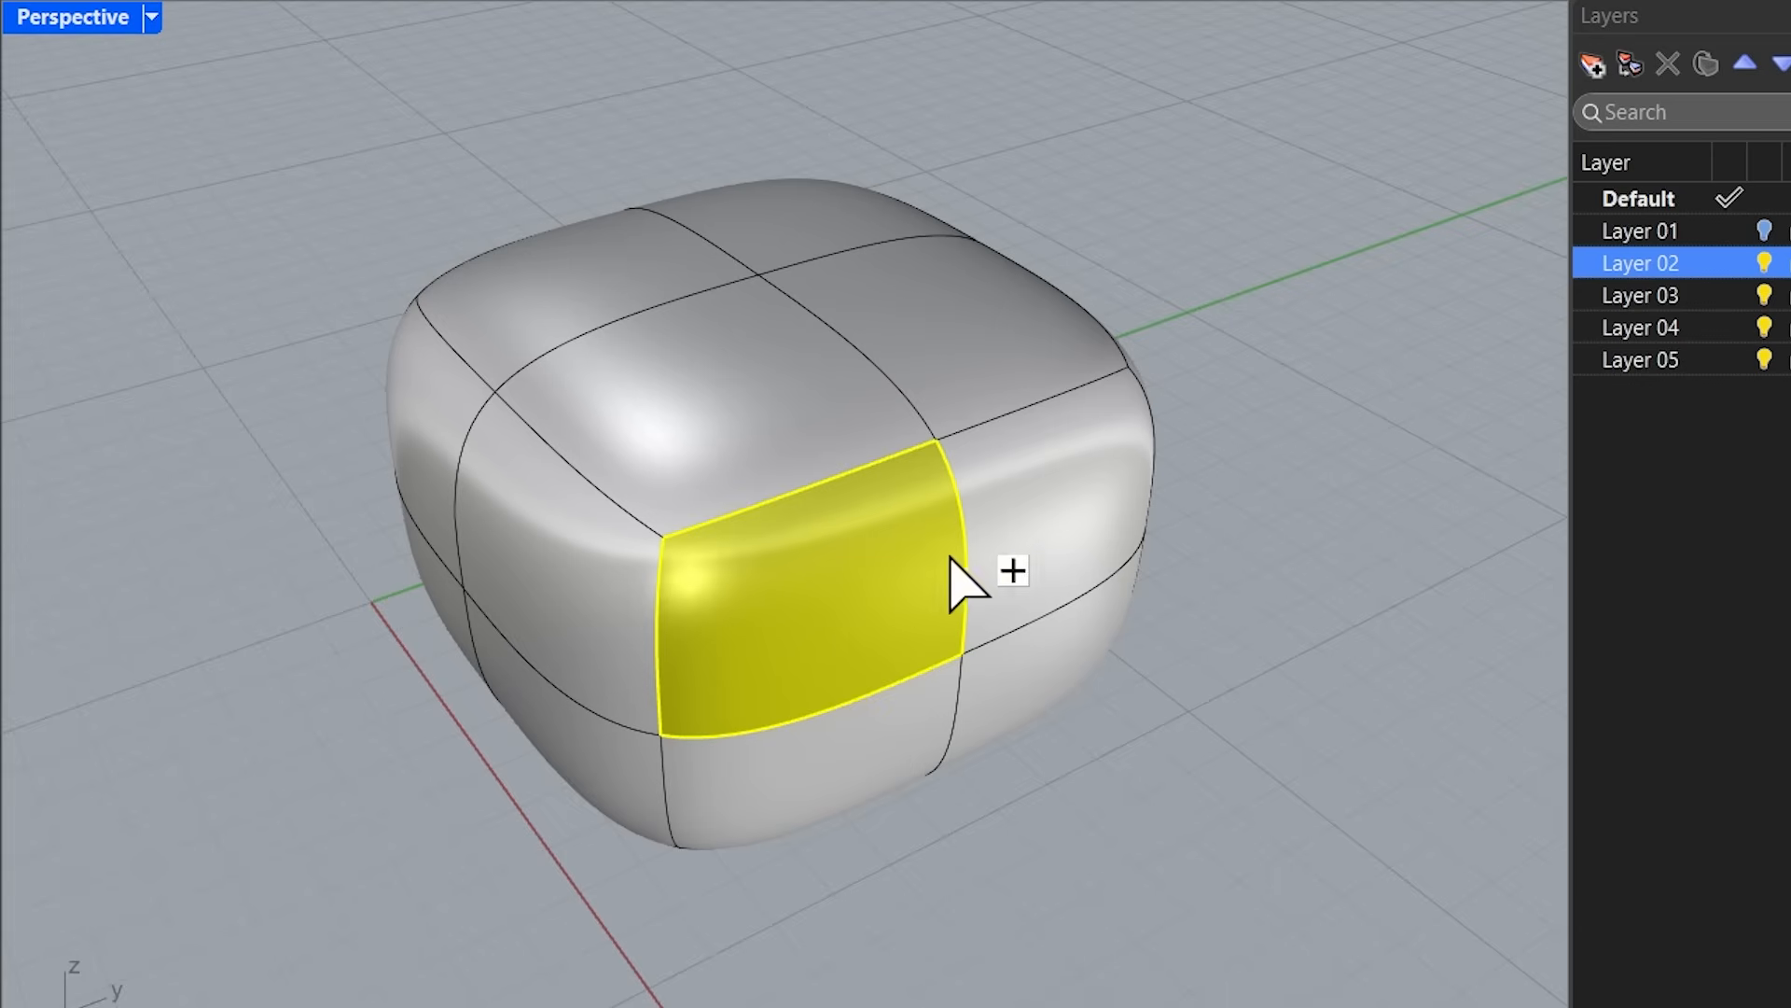
click(1057, 515)
click(886, 736)
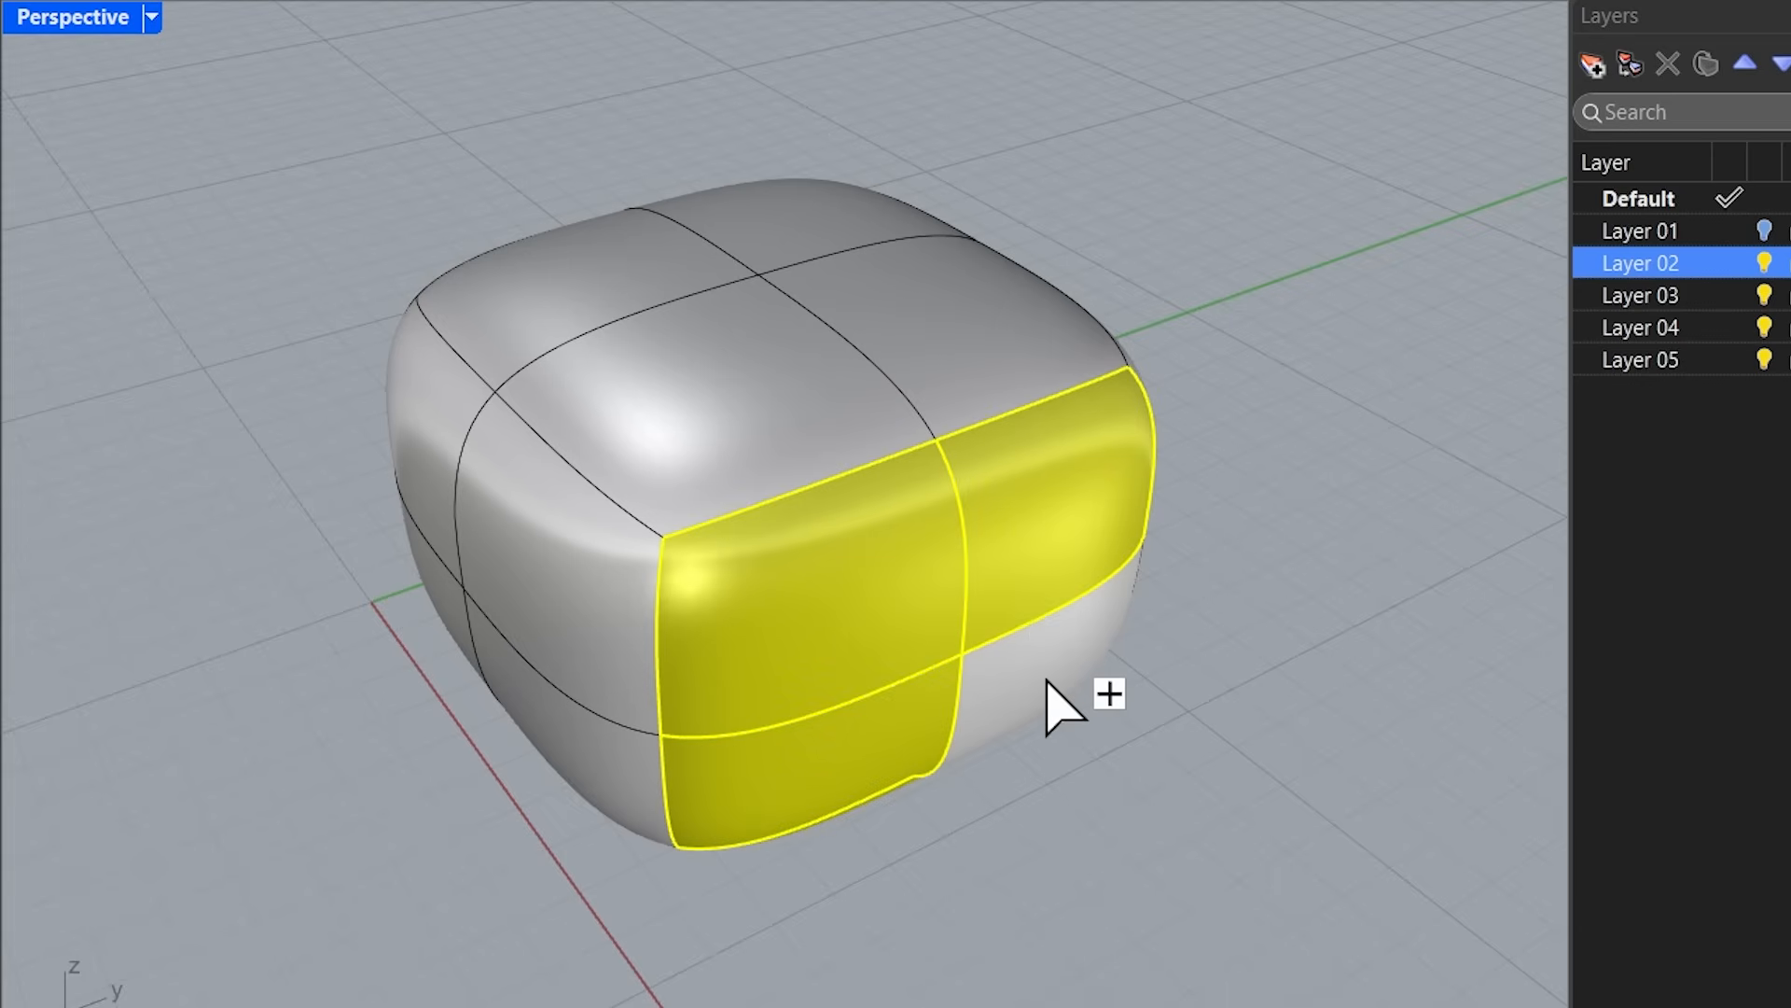
click(1050, 690)
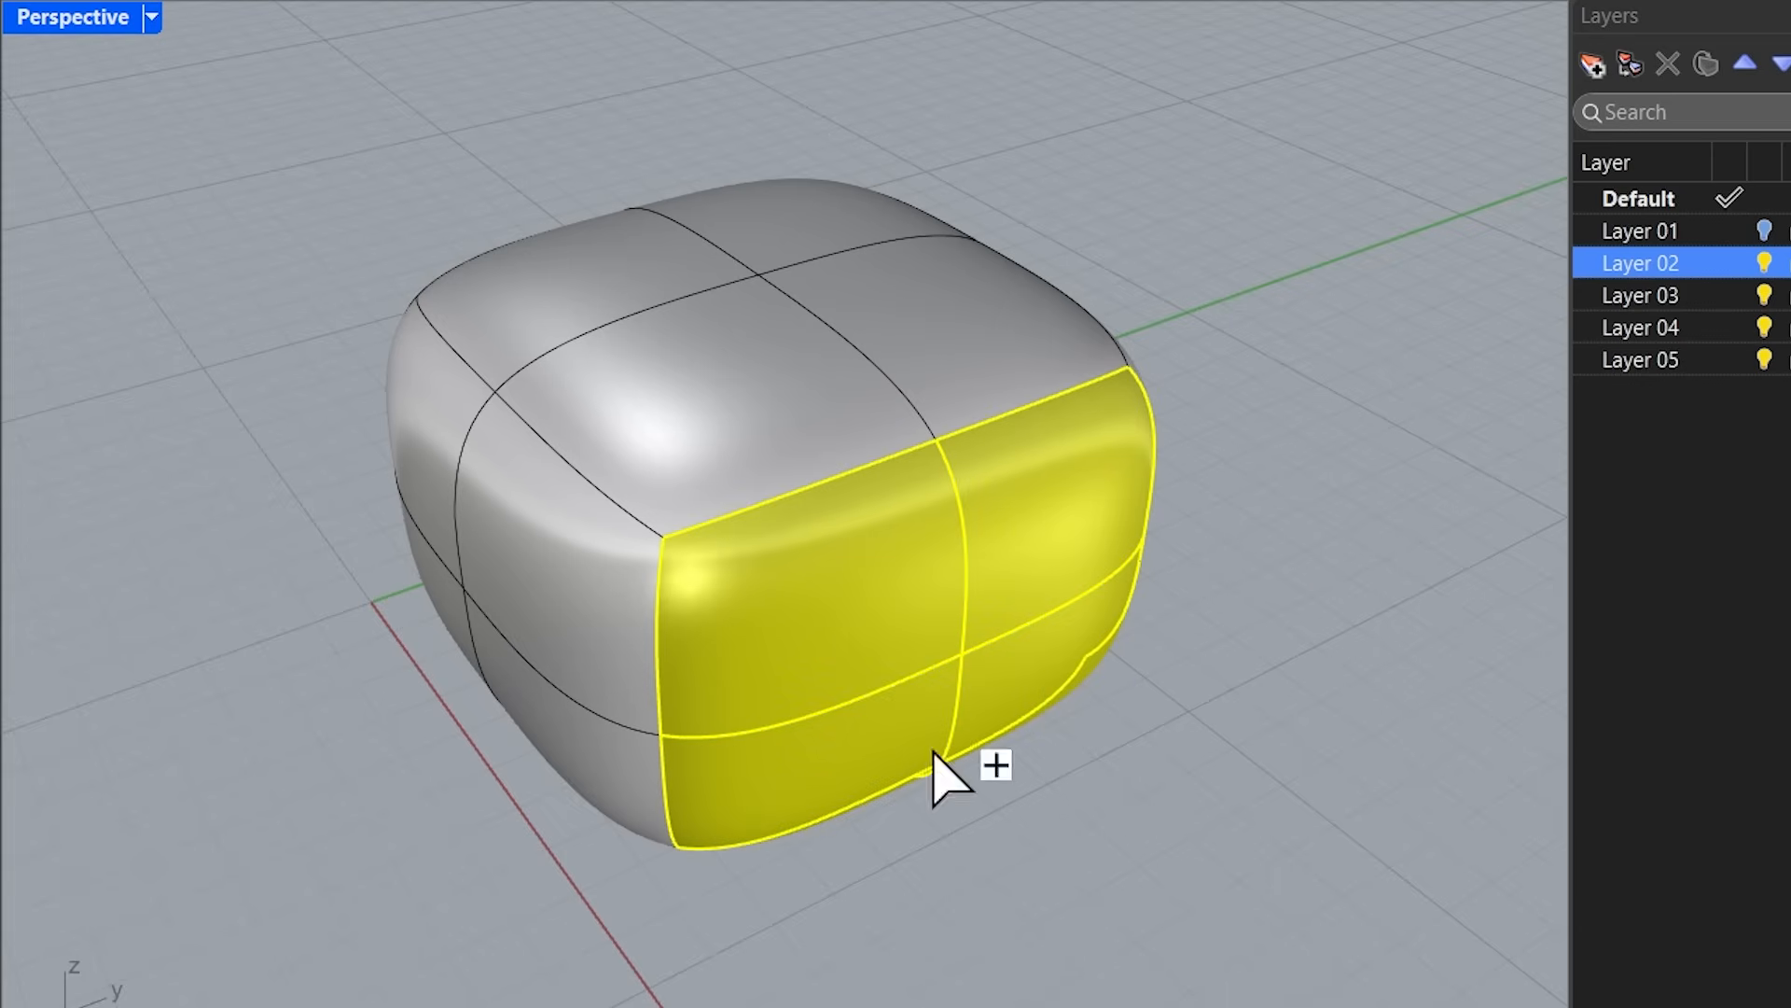
right_click(1205, 468)
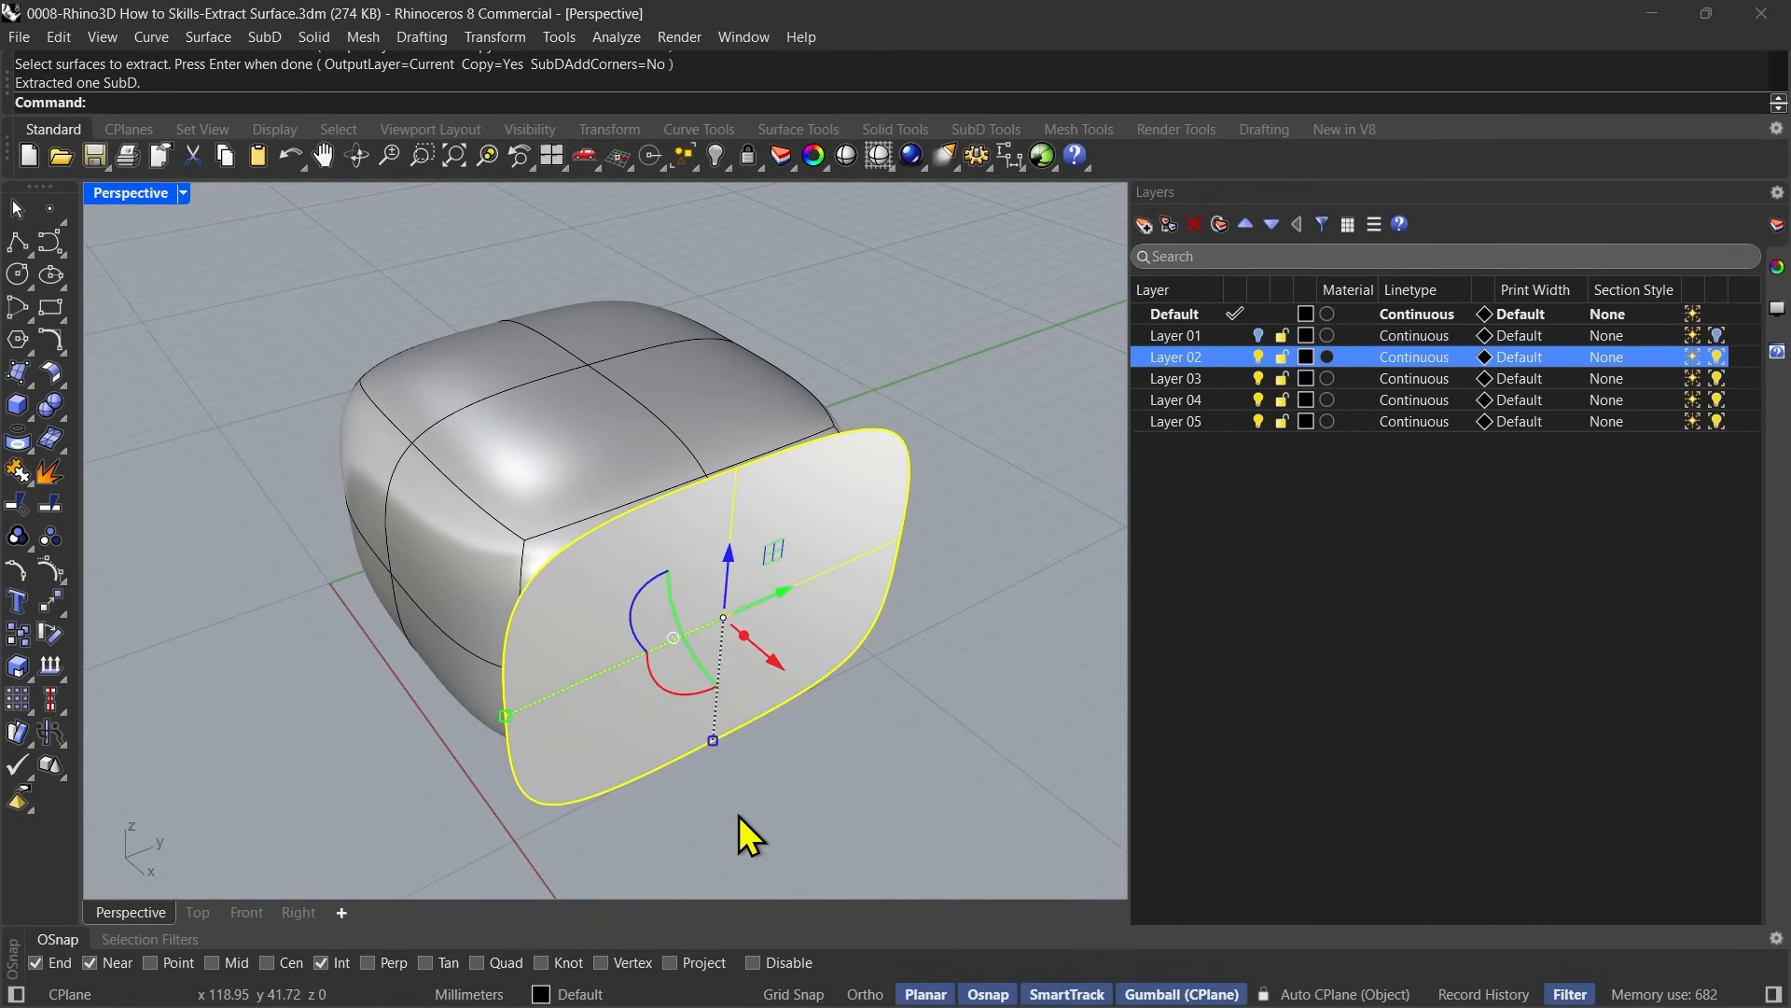
Select the original SubD body and the extracted end piece in turn to check the two objects.
click(986, 950)
right_drag(697, 821, 807, 746)
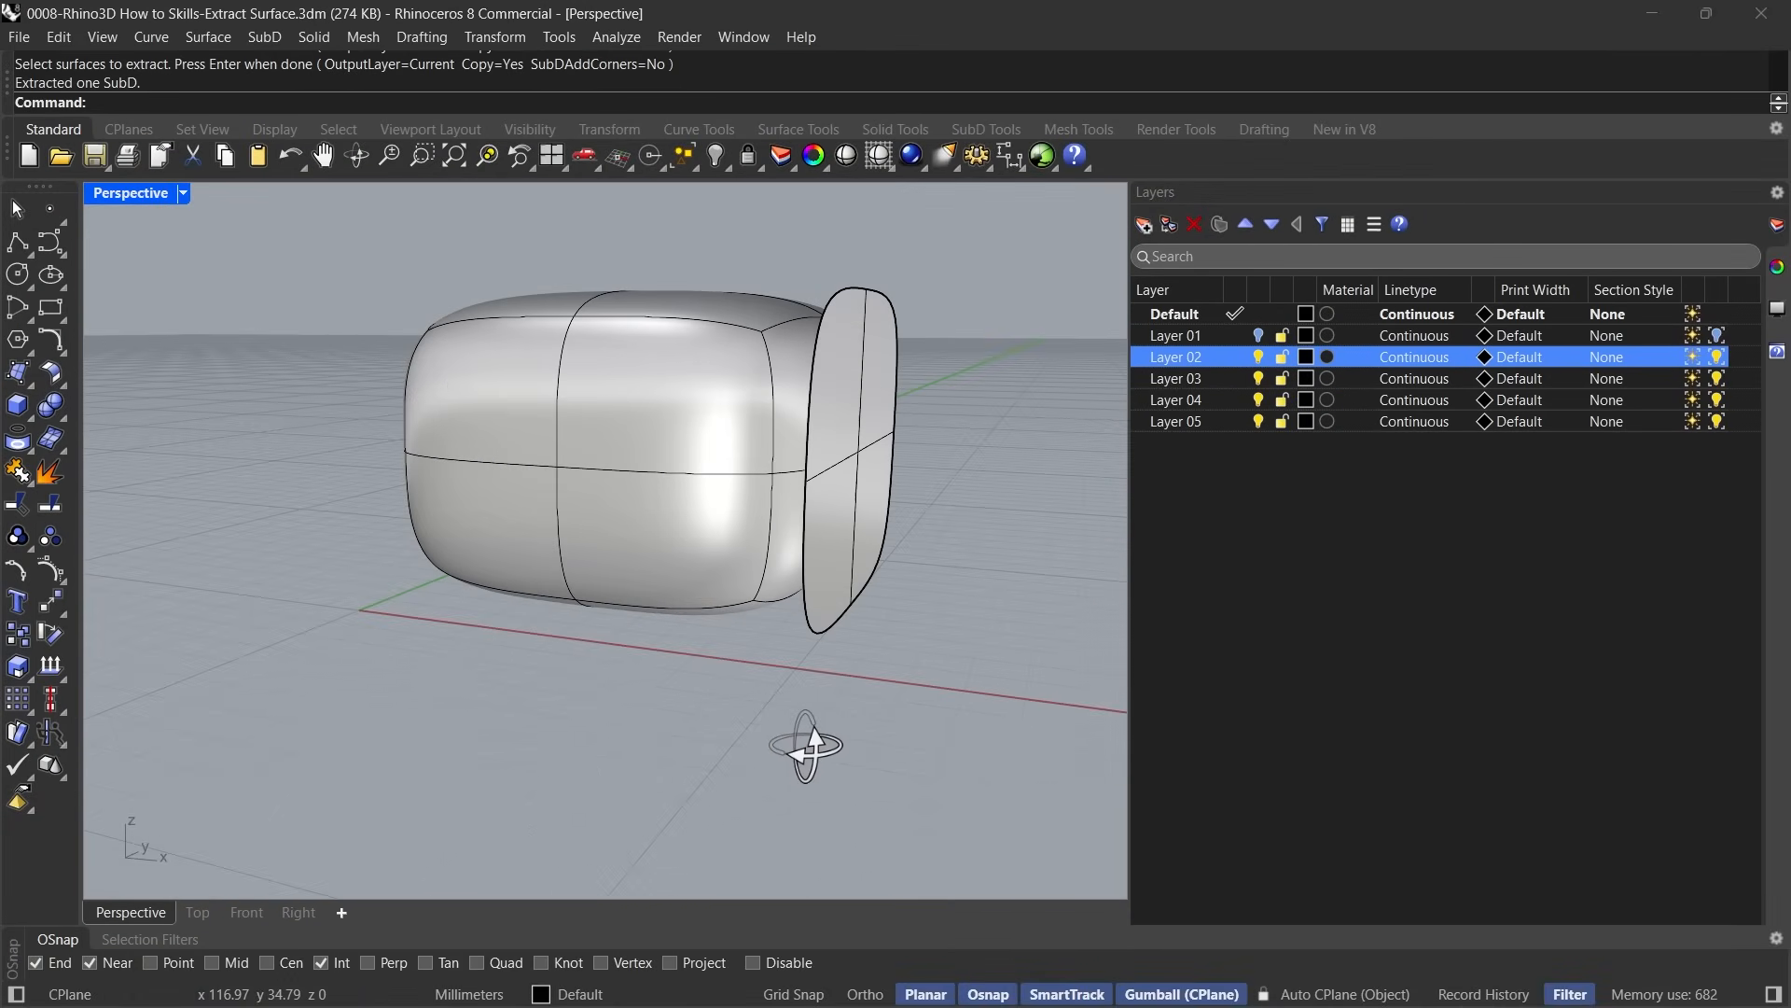
click(780, 390)
right_drag(735, 469, 681, 605)
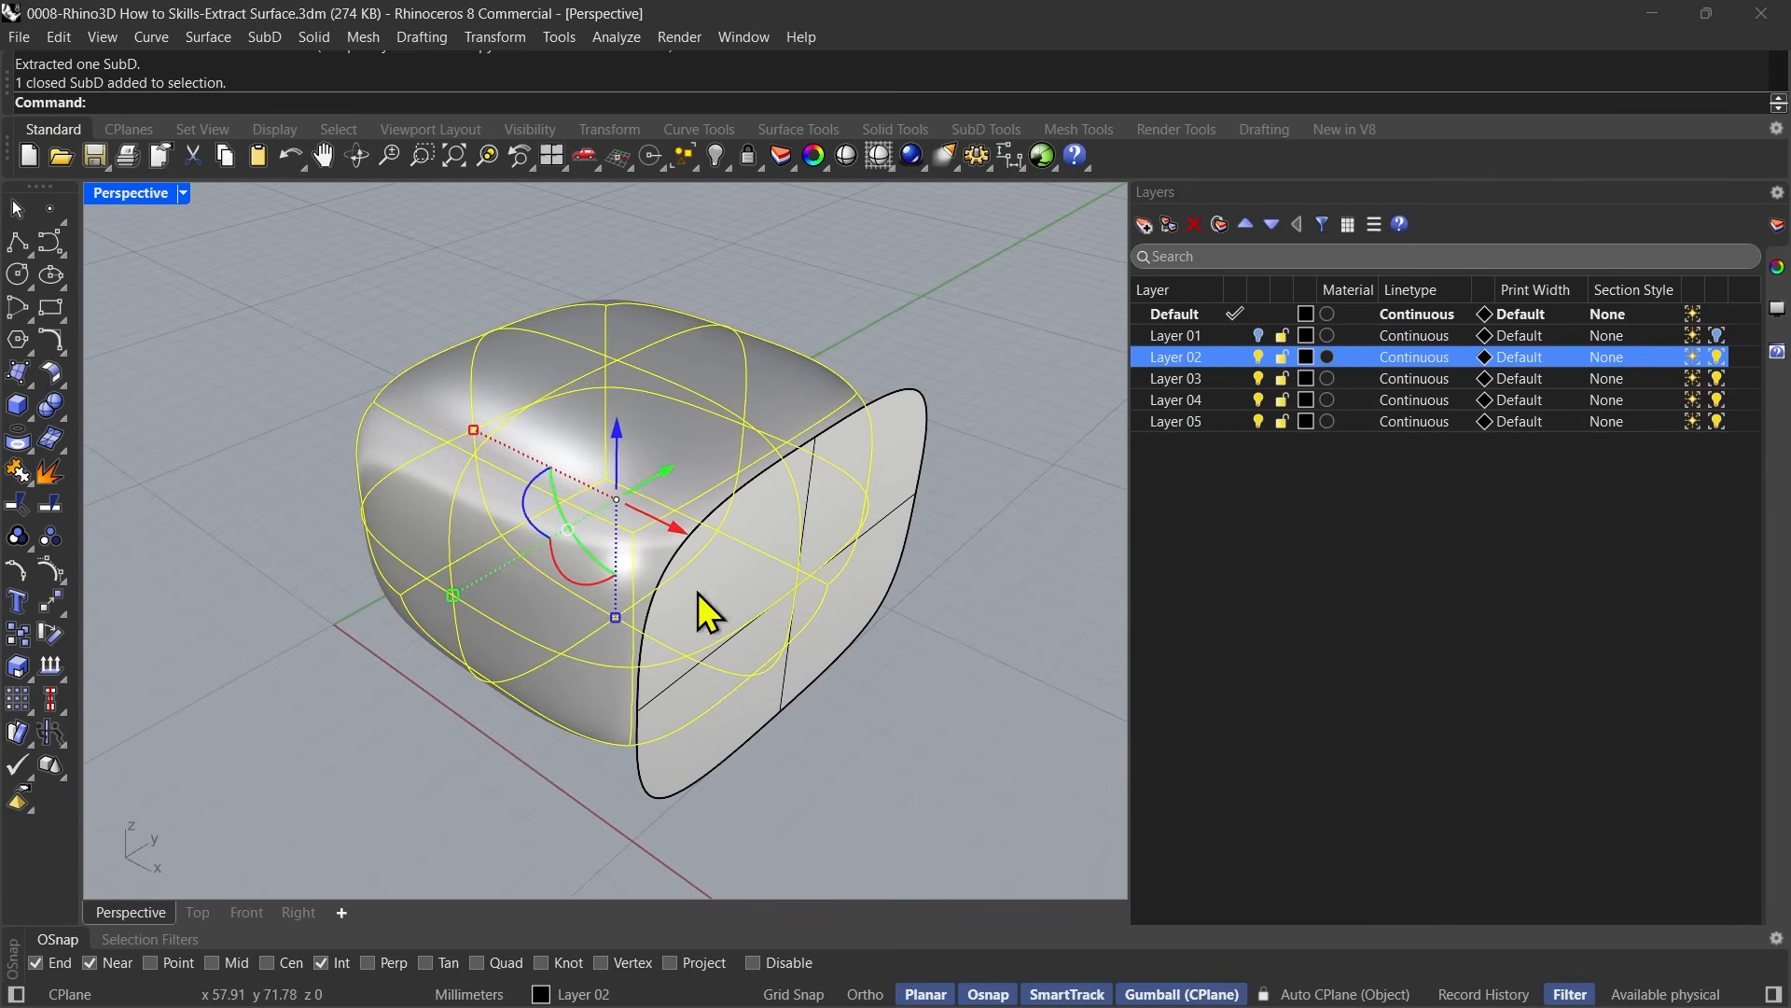
click(903, 437)
Compare the SubD body and extracted end piece in flat and smooth display, and undo the copied extraction.
right_drag(935, 735, 885, 753)
key(Tab)
key(Tab)
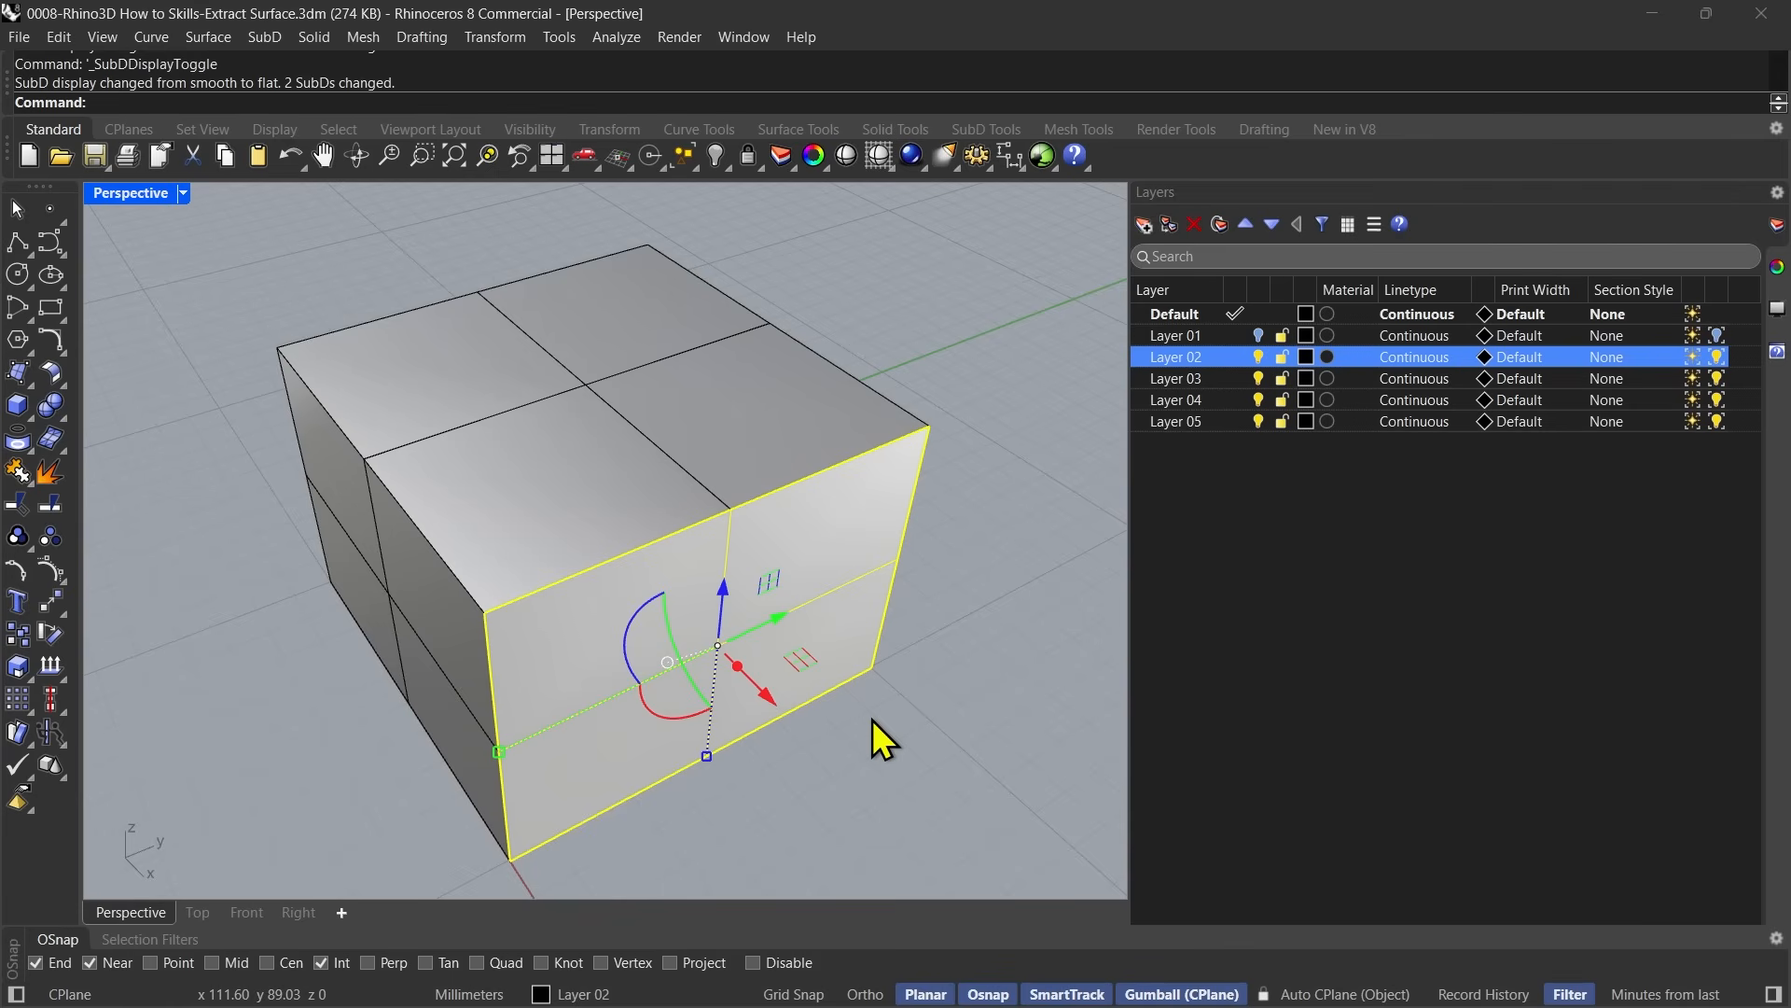
key(Tab)
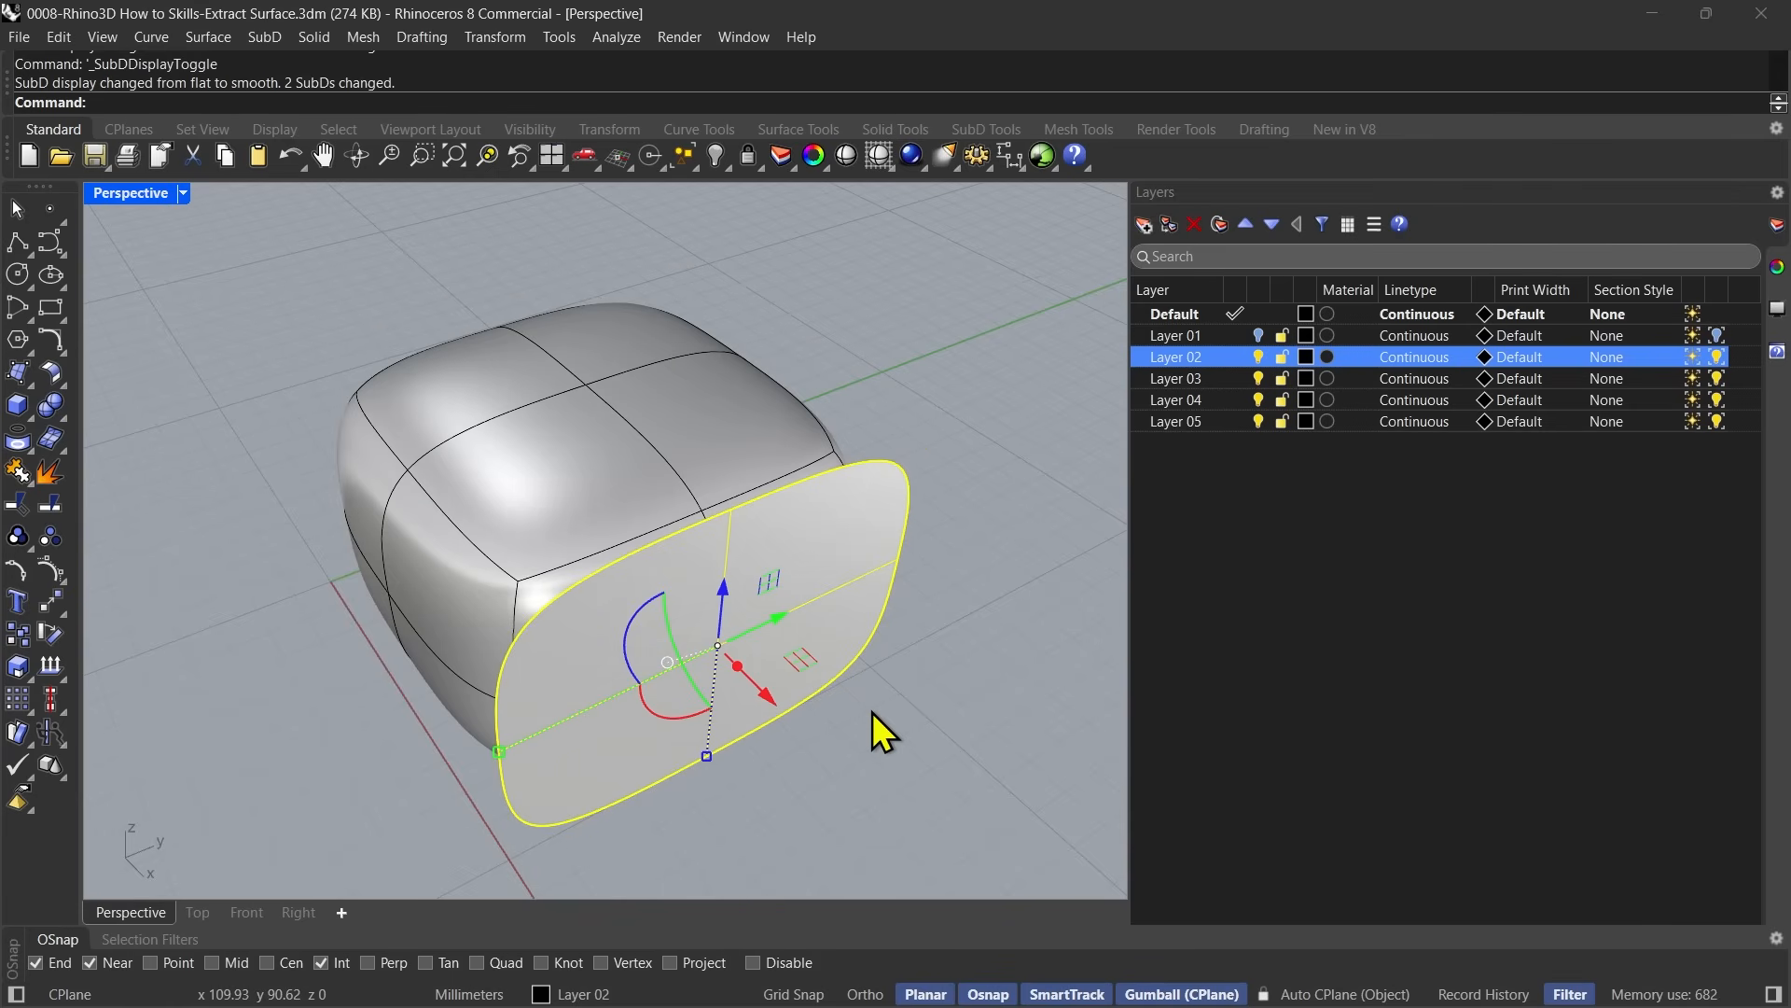
right_drag(837, 745, 840, 733)
key(Tab)
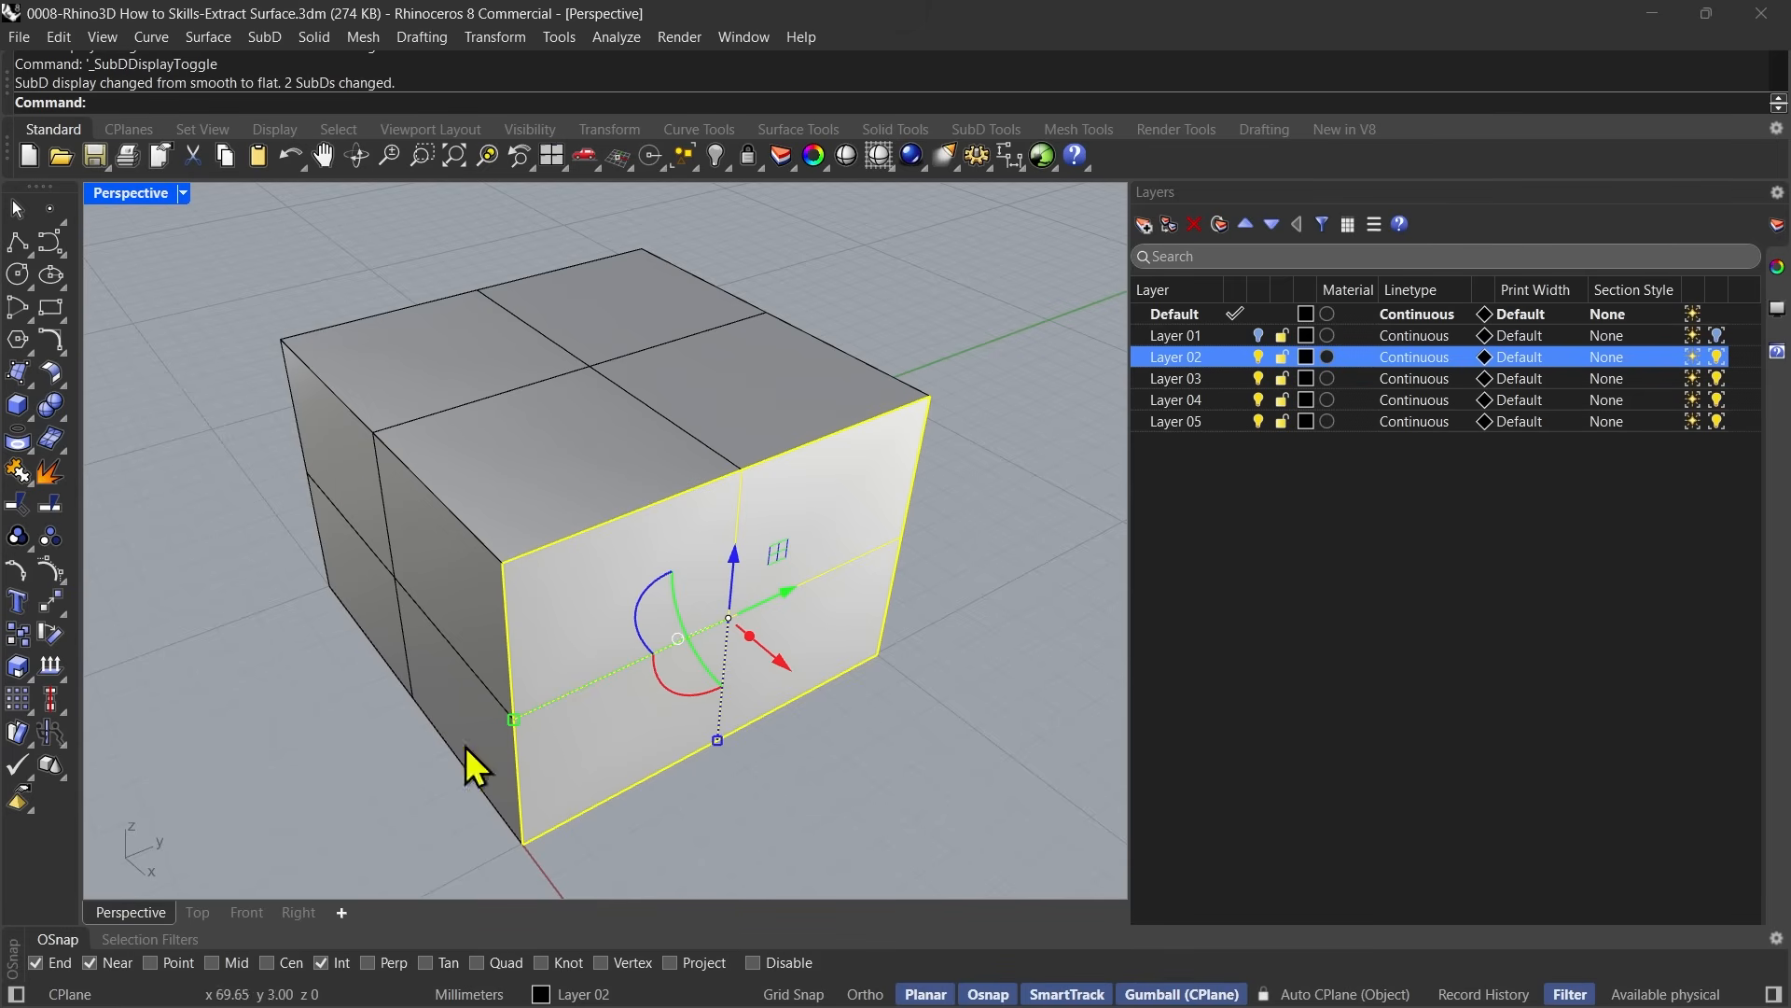
key(Tab)
key(ctrl+z)
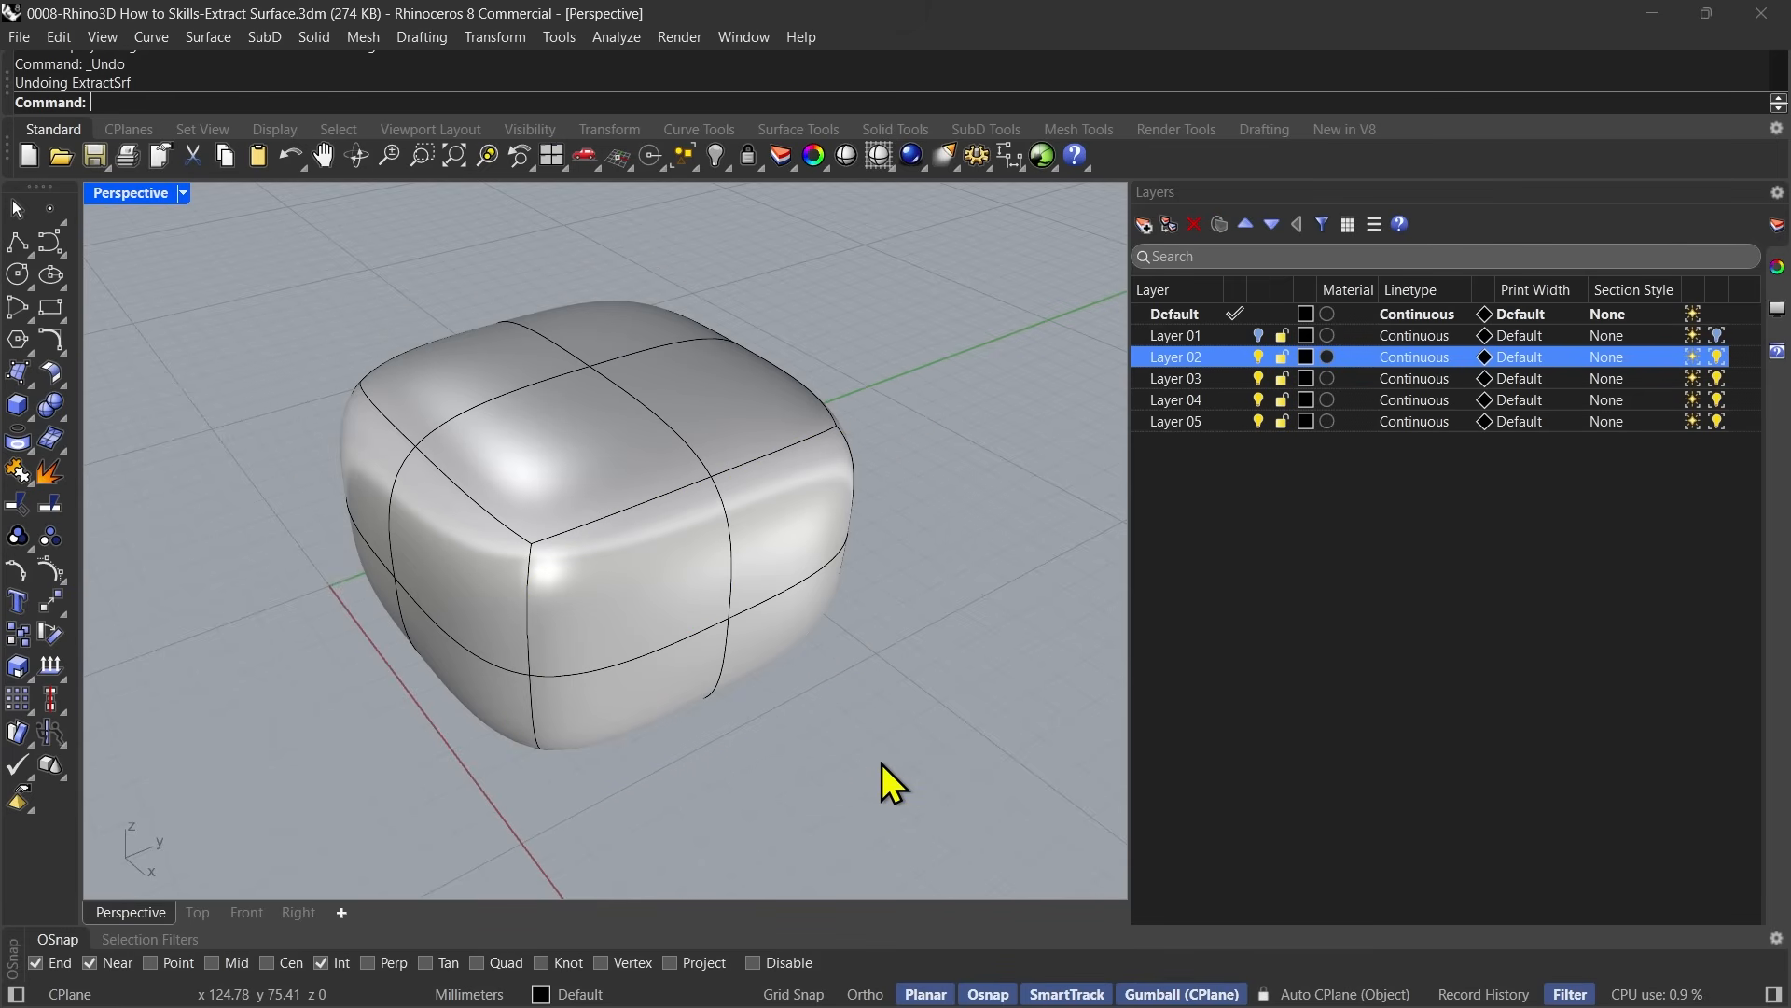
Extract a copy of the SubD's four near-end patches with Copy=Yes and SubDAddCorners=Yes.
click(51, 477)
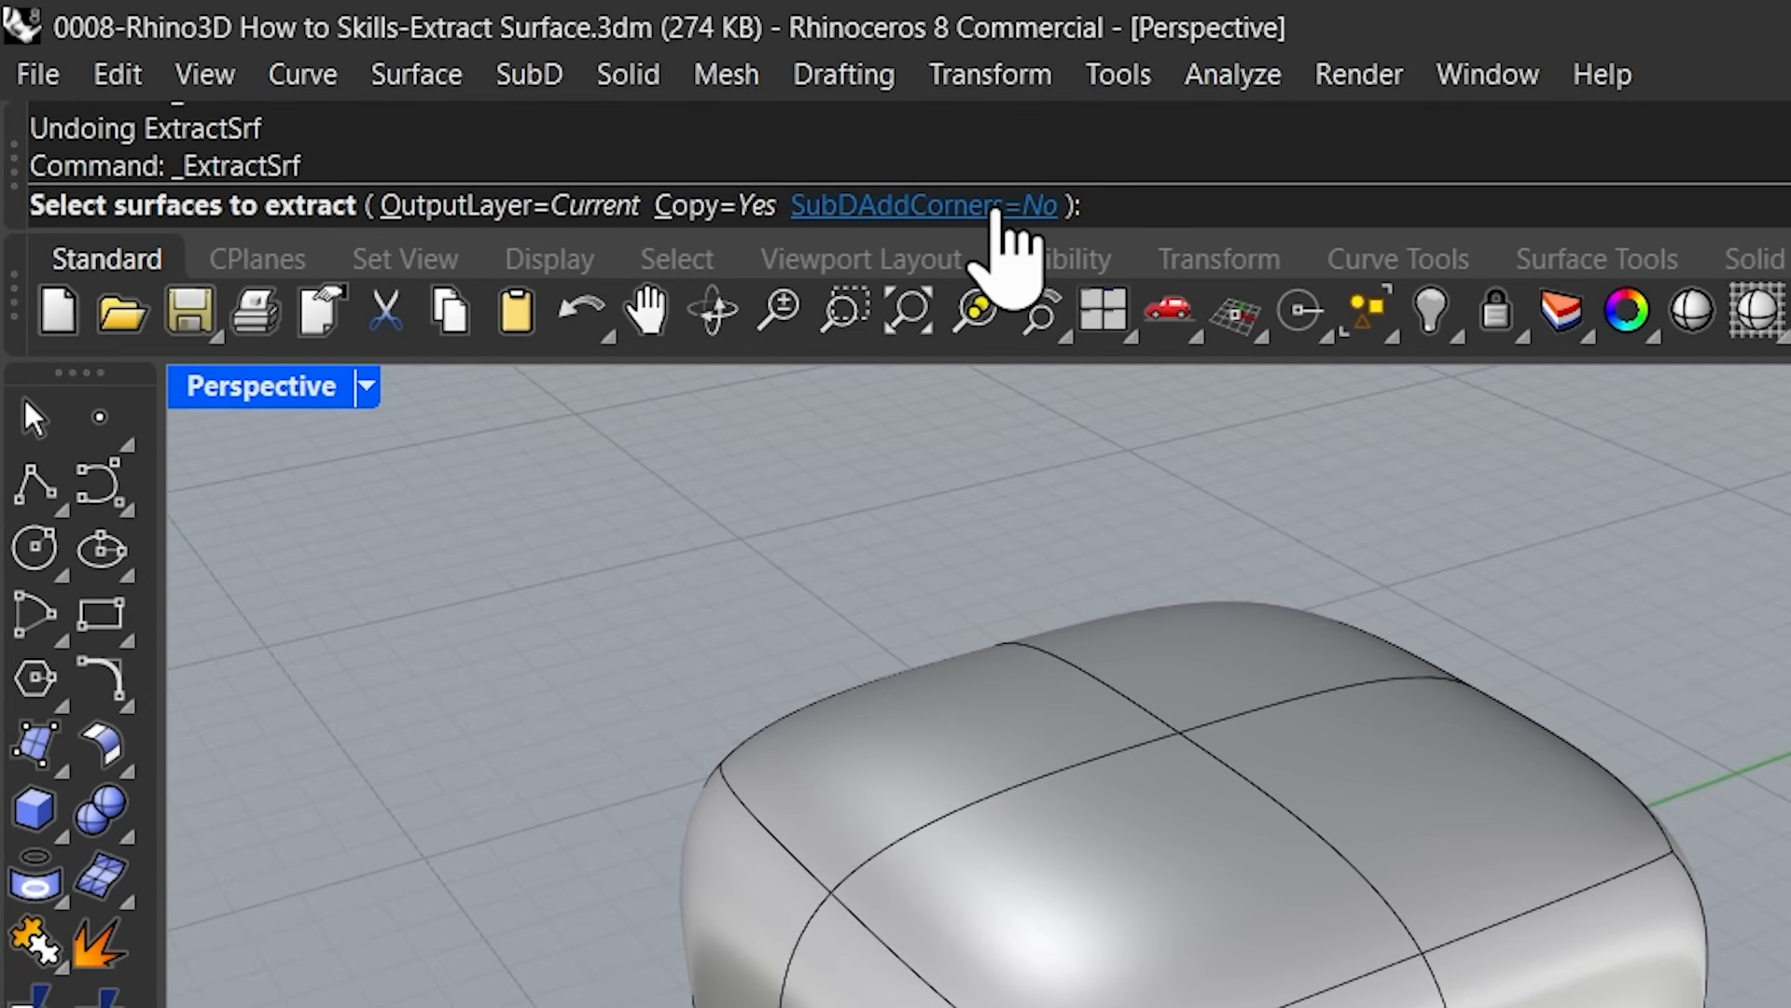
click(997, 207)
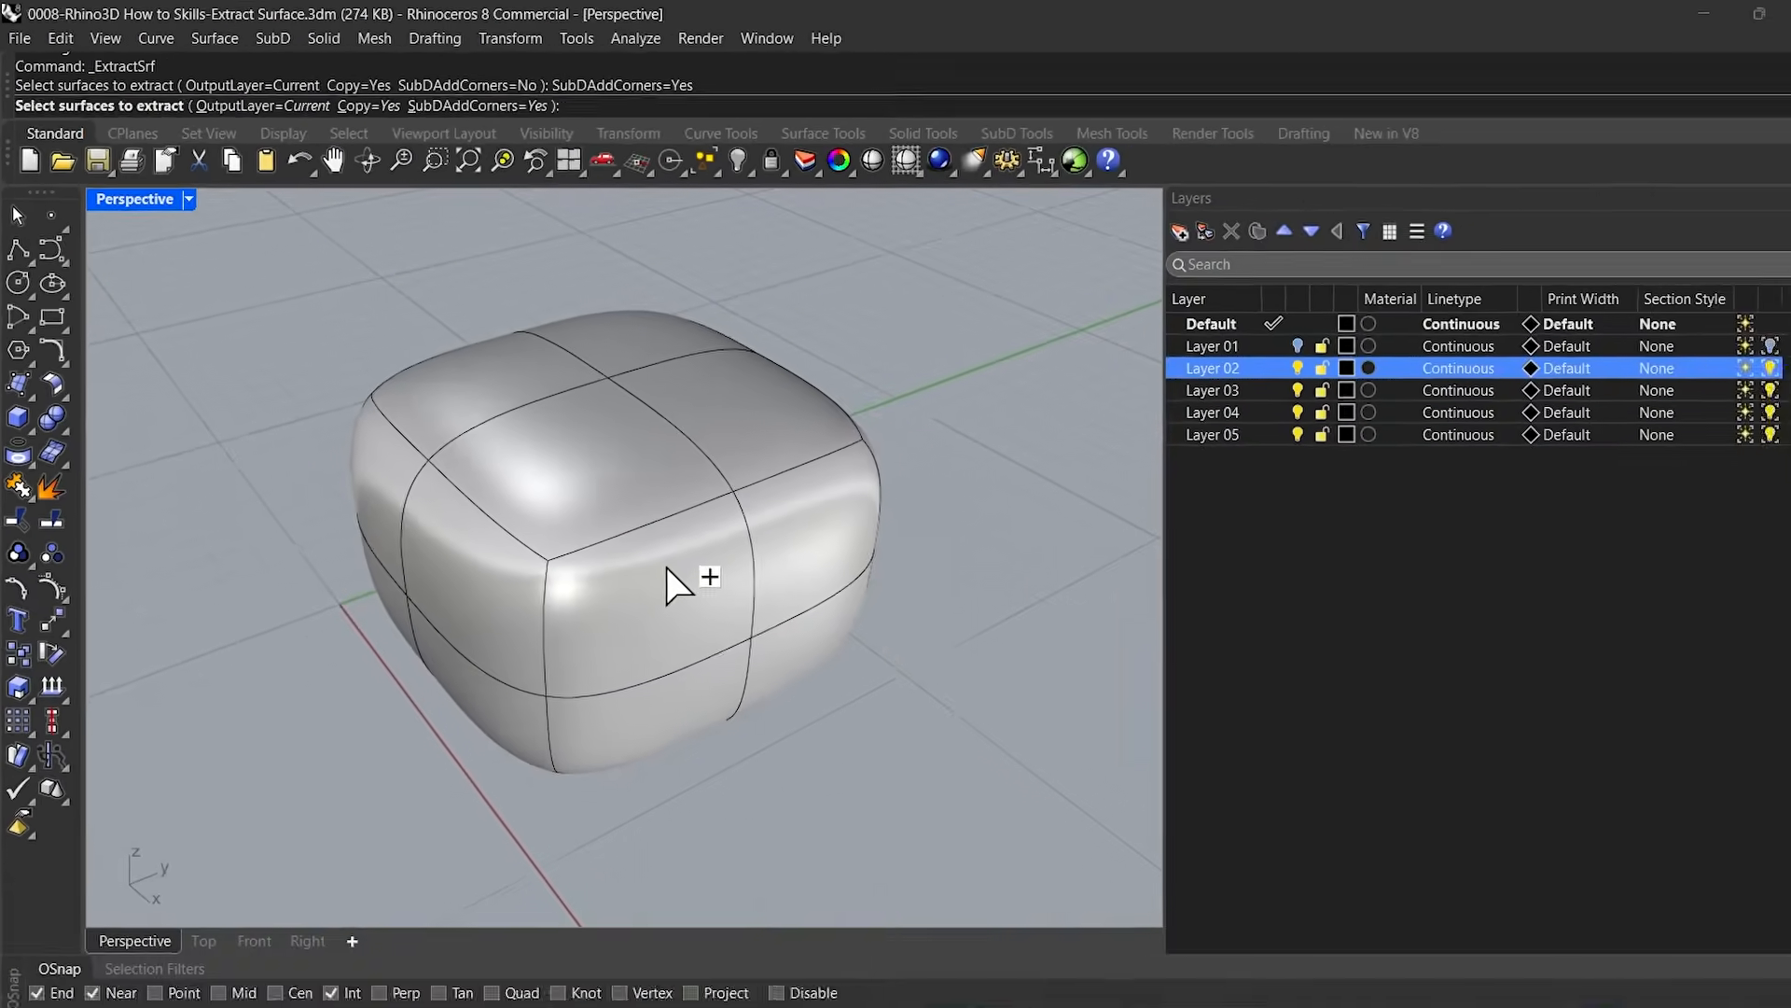
click(666, 566)
click(790, 495)
click(663, 695)
click(770, 666)
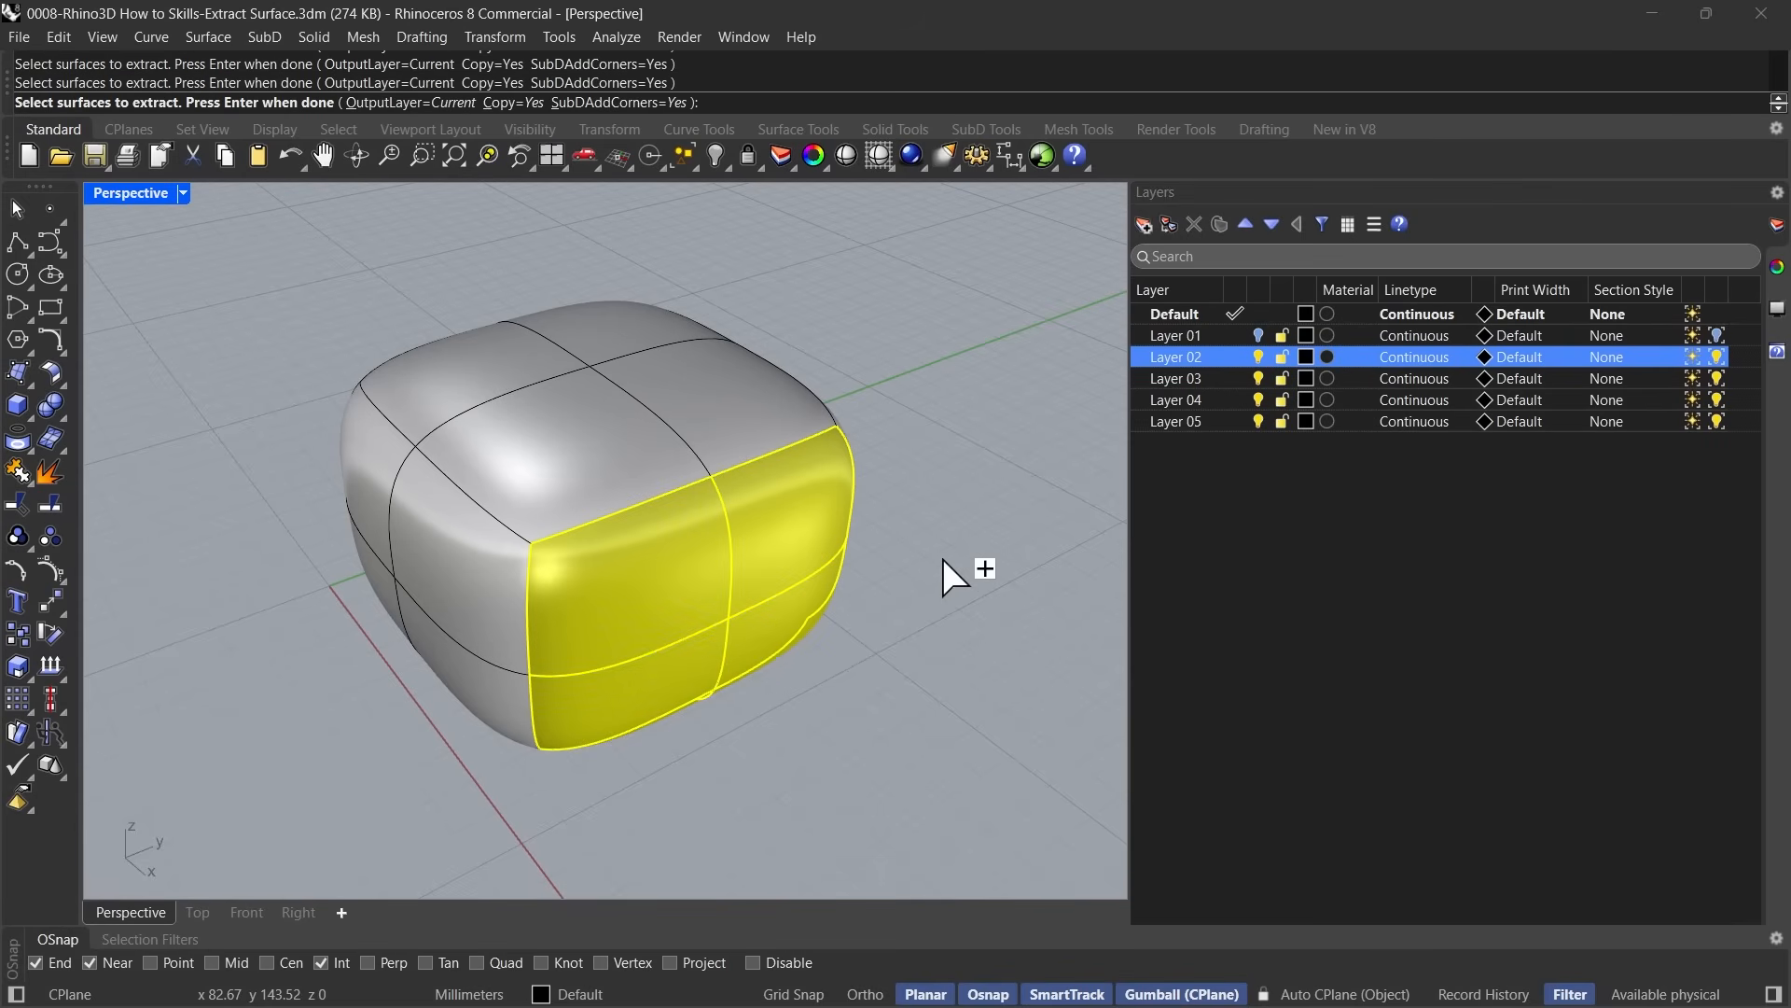
key(Return)
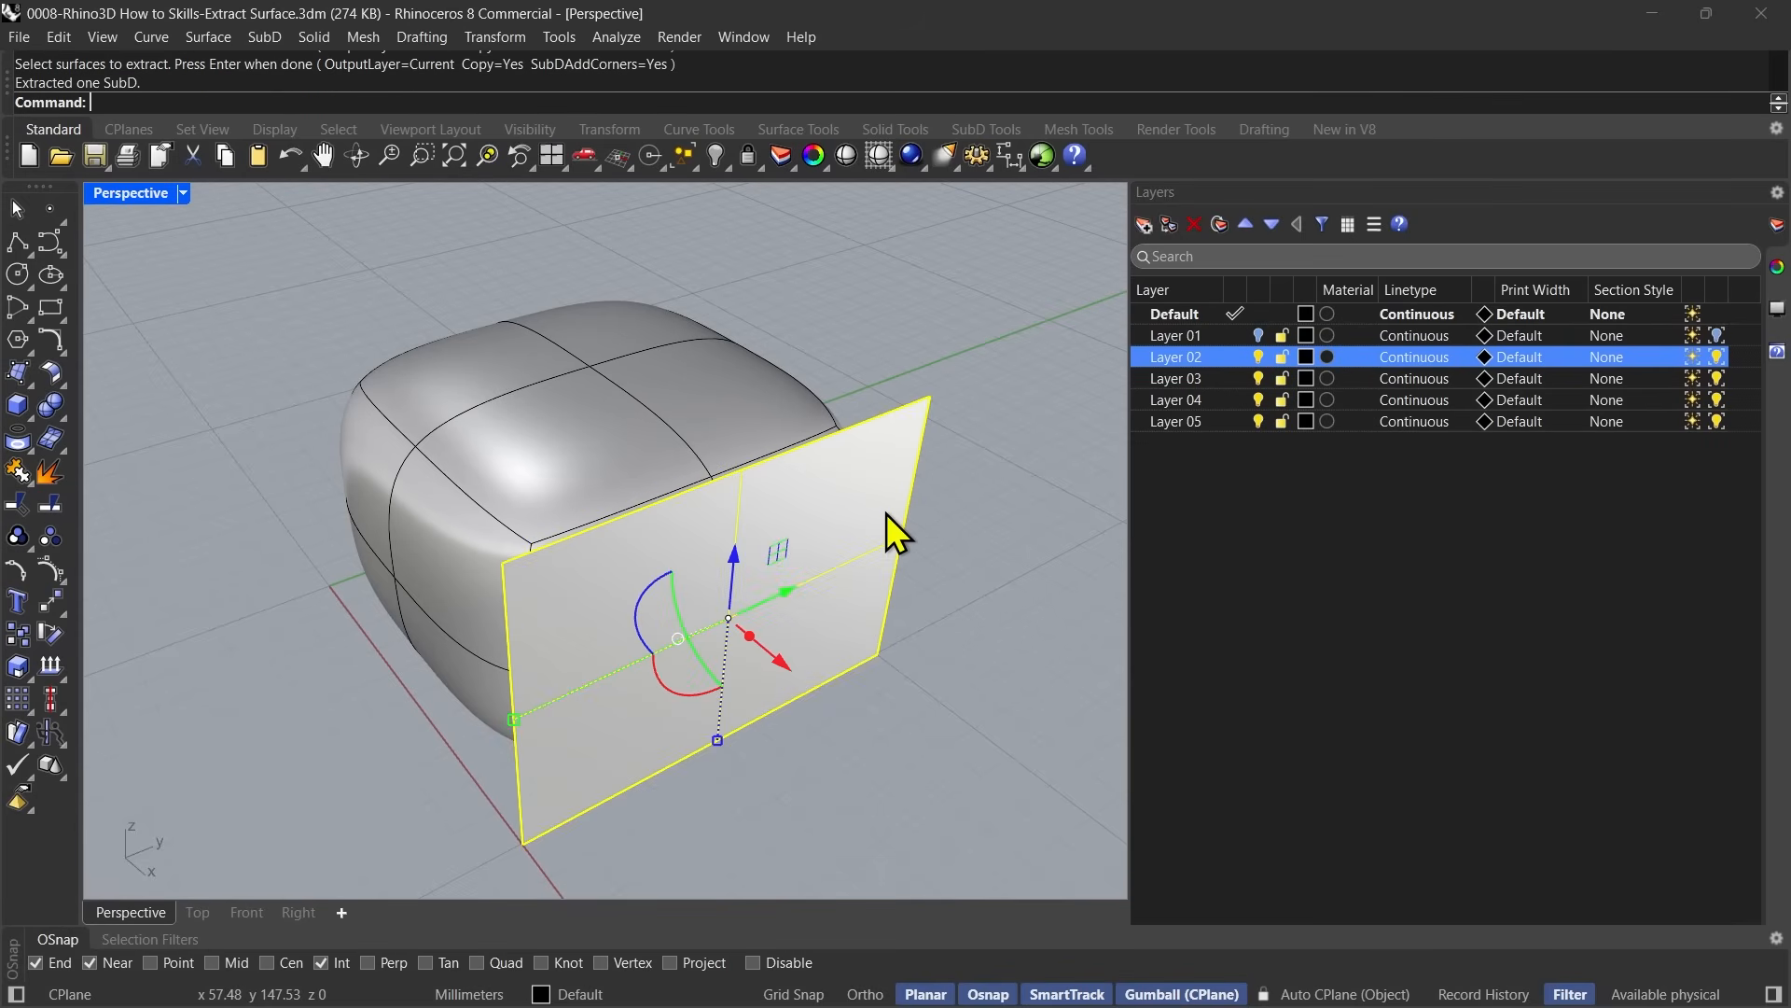
Examine the corners of the extracted SubD piece from several angles, and undo the extraction.
click(842, 787)
right_drag(787, 792, 599, 597)
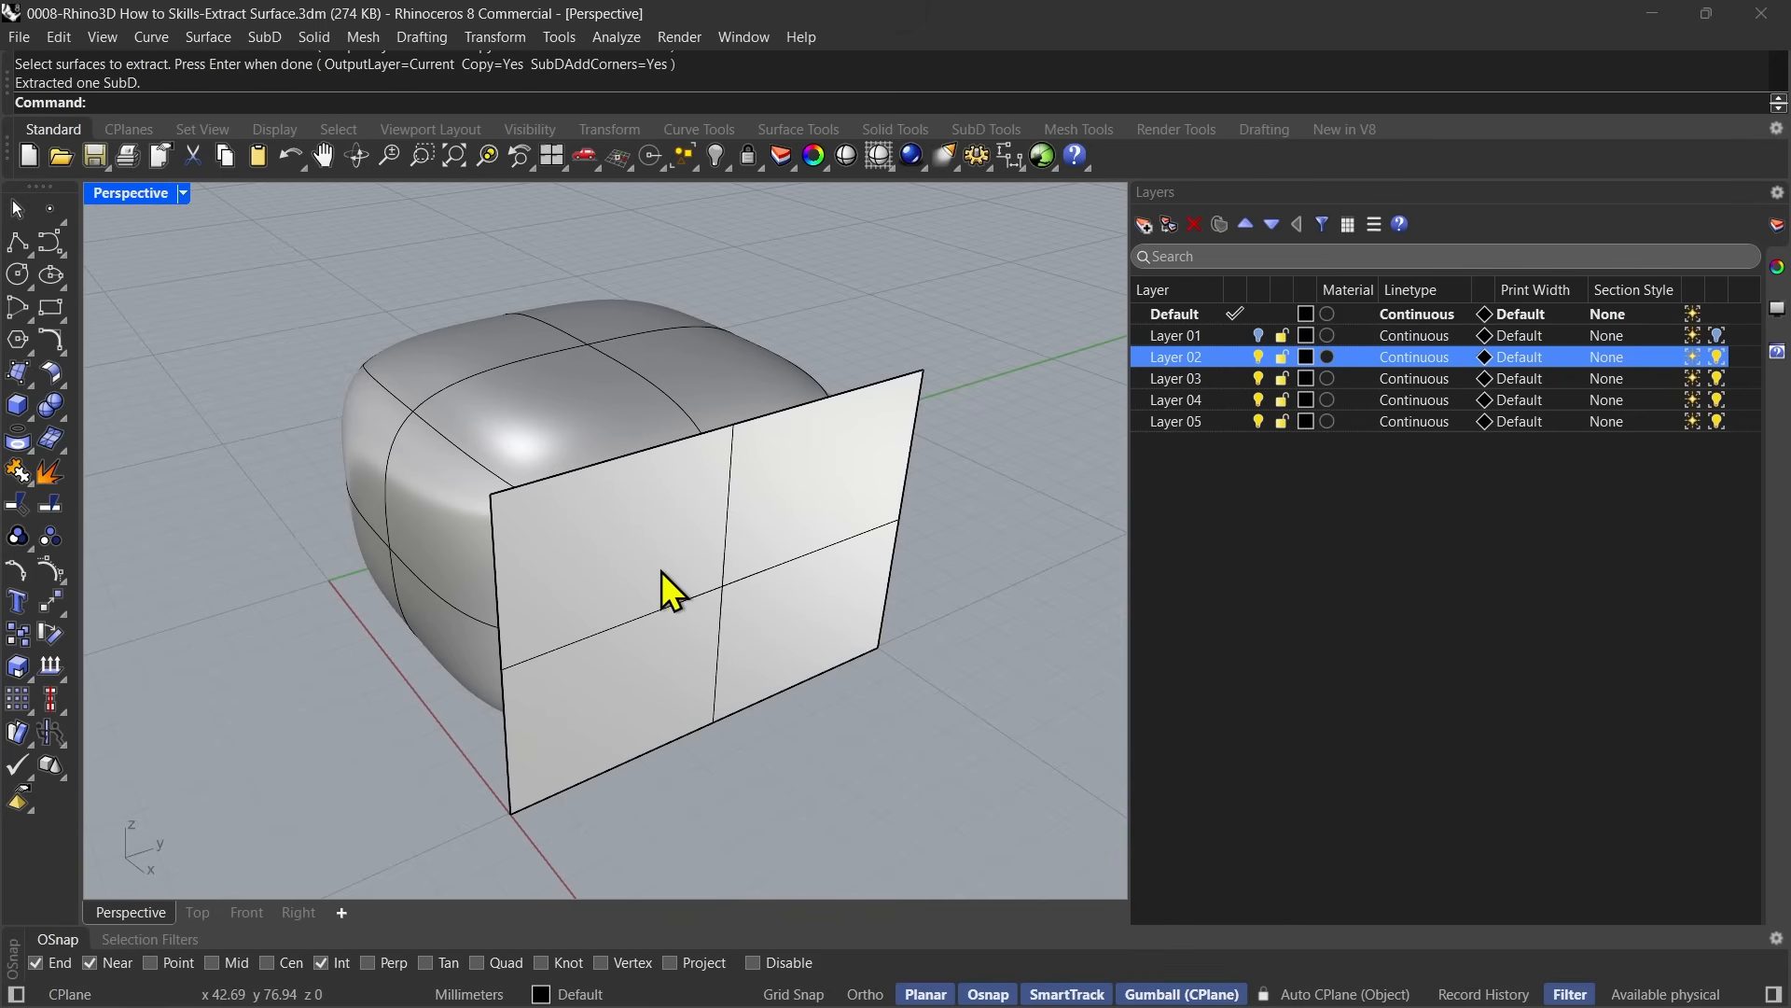
right_drag(579, 778, 823, 823)
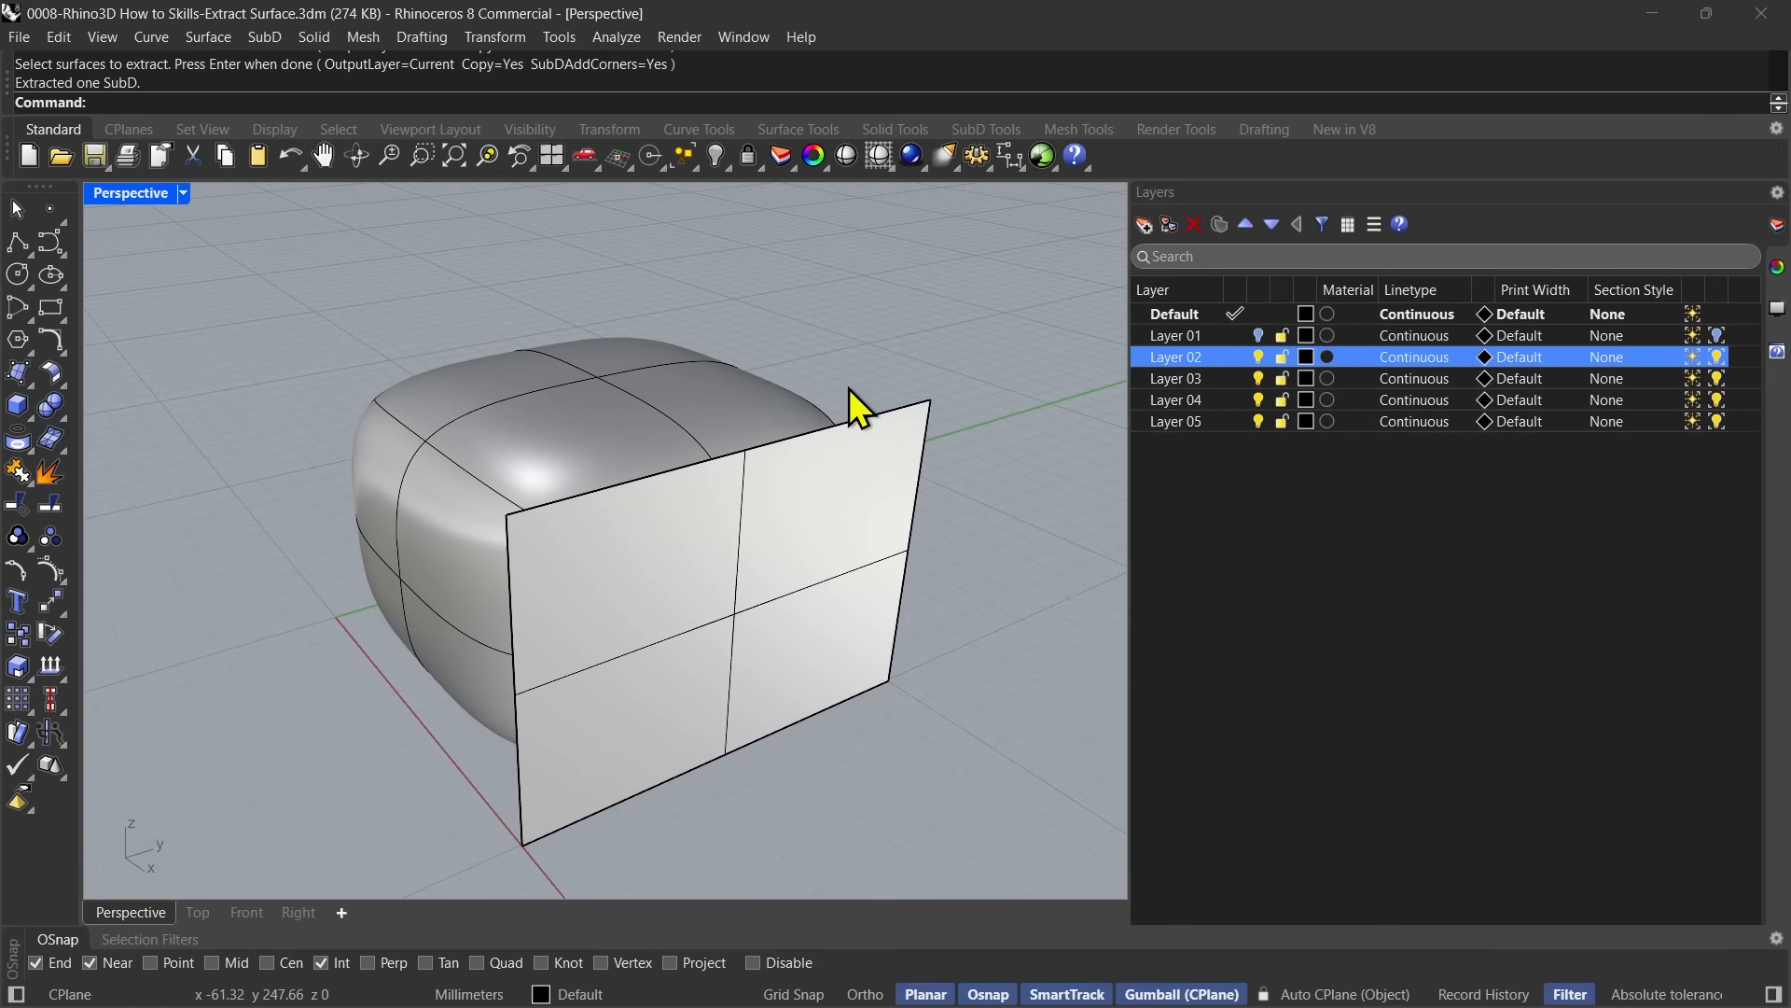
key(ctrl+z)
right_drag(821, 611, 819, 662)
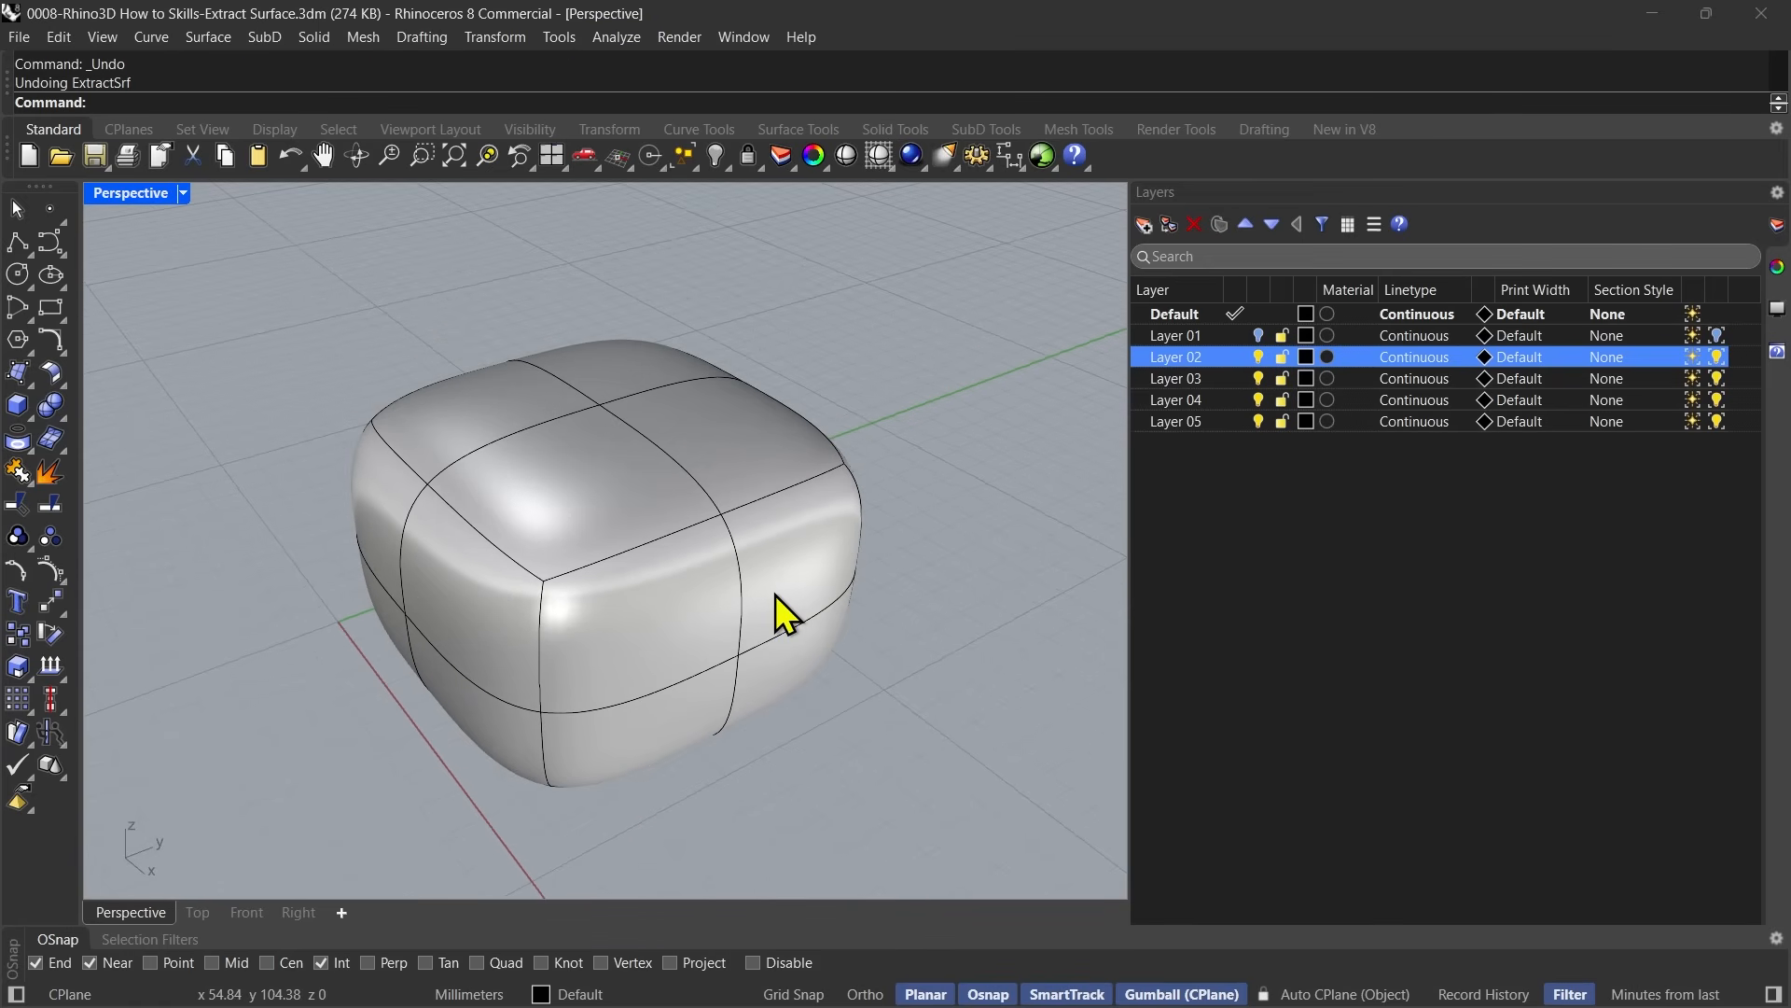
Extract the SubD's four near-end patches again with Copy and SubDAddCorners both set to No.
click(47, 474)
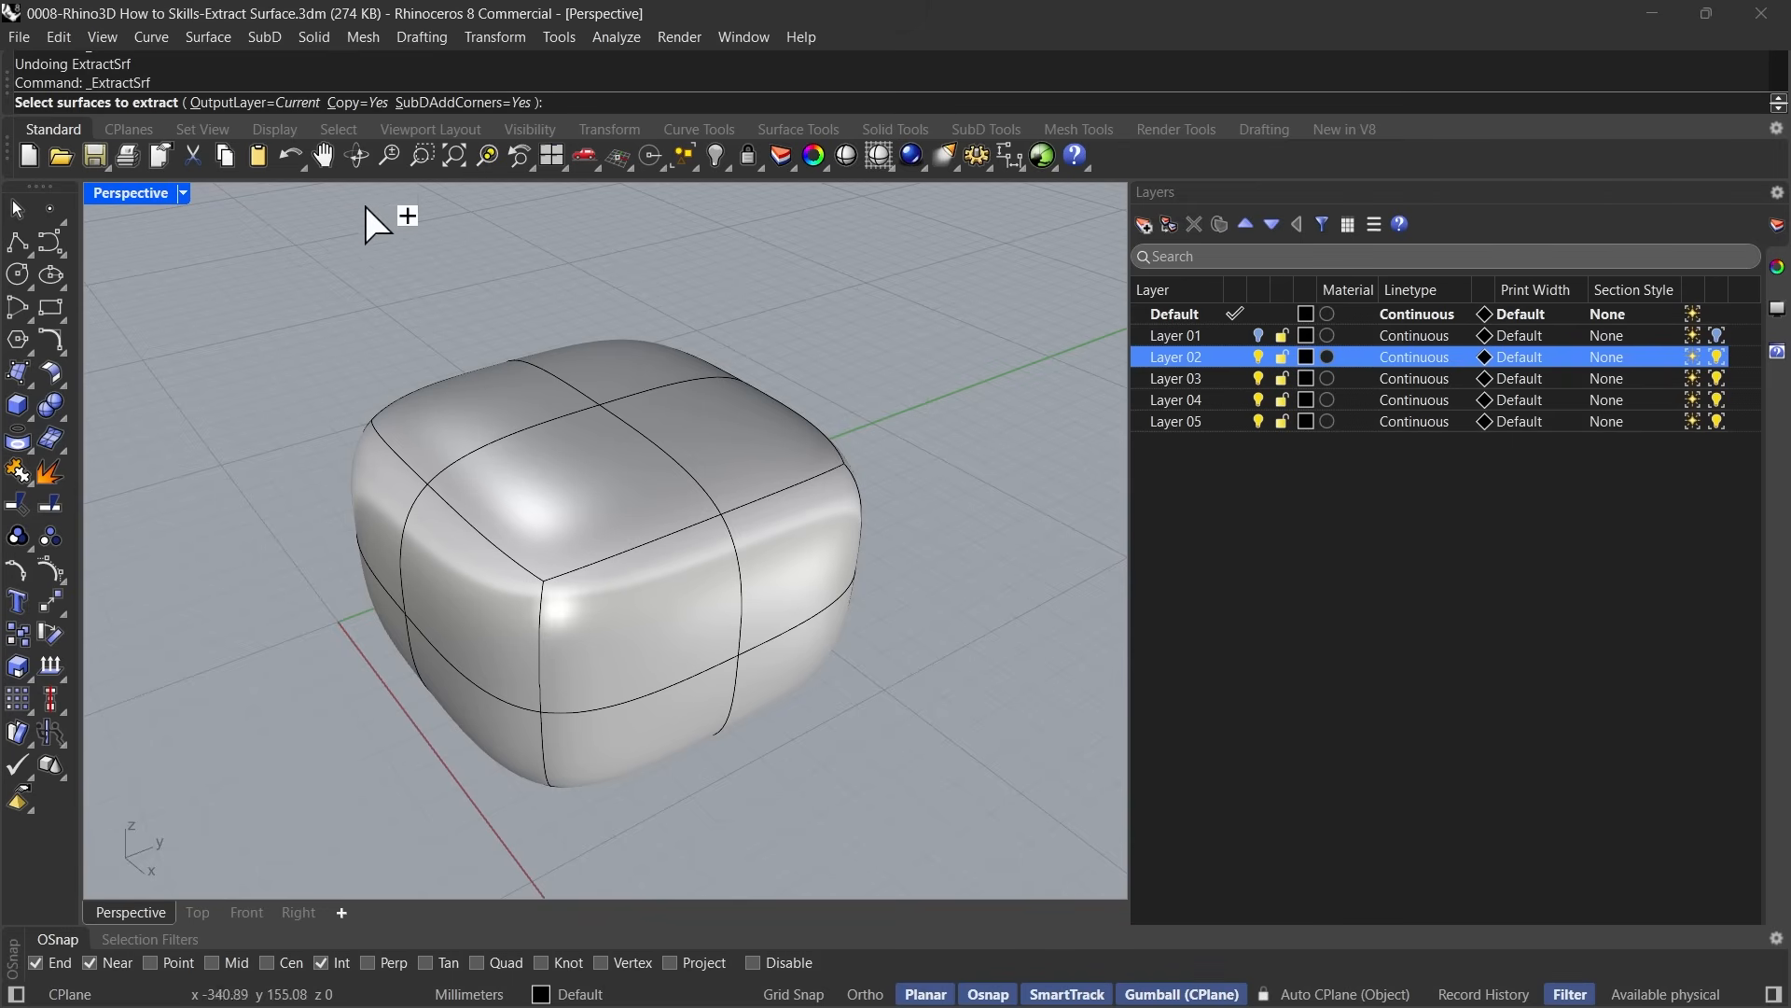
click(357, 104)
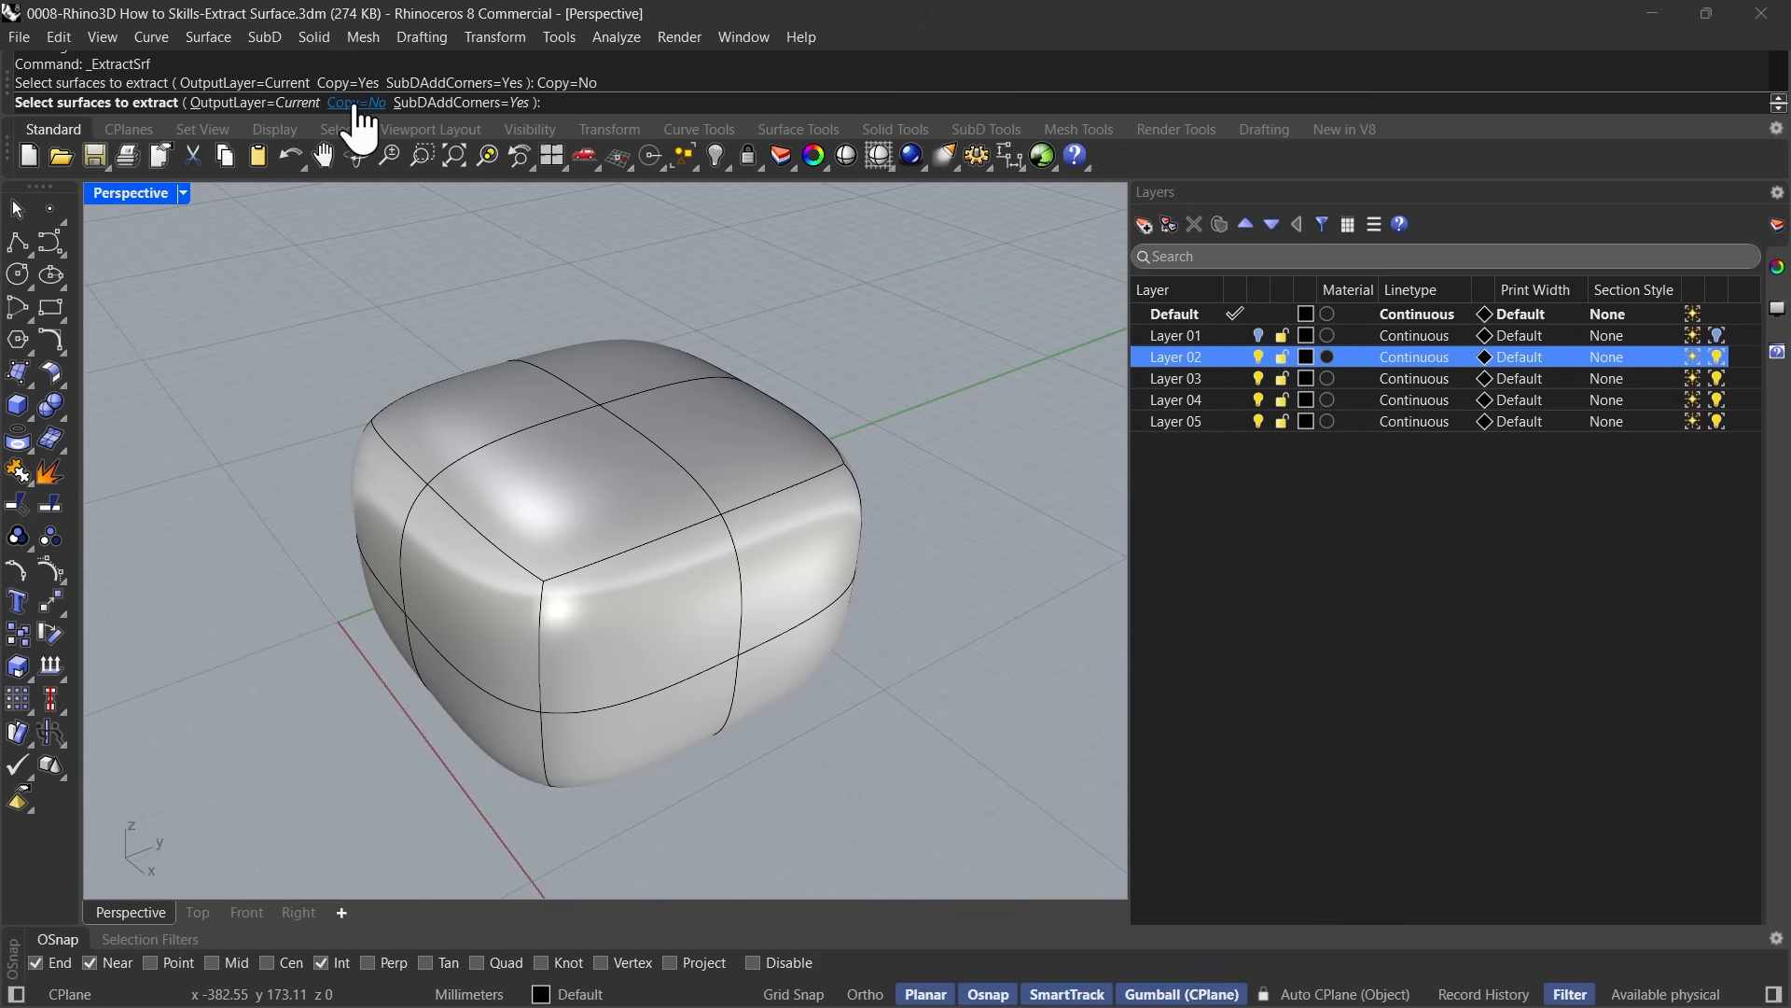
click(471, 105)
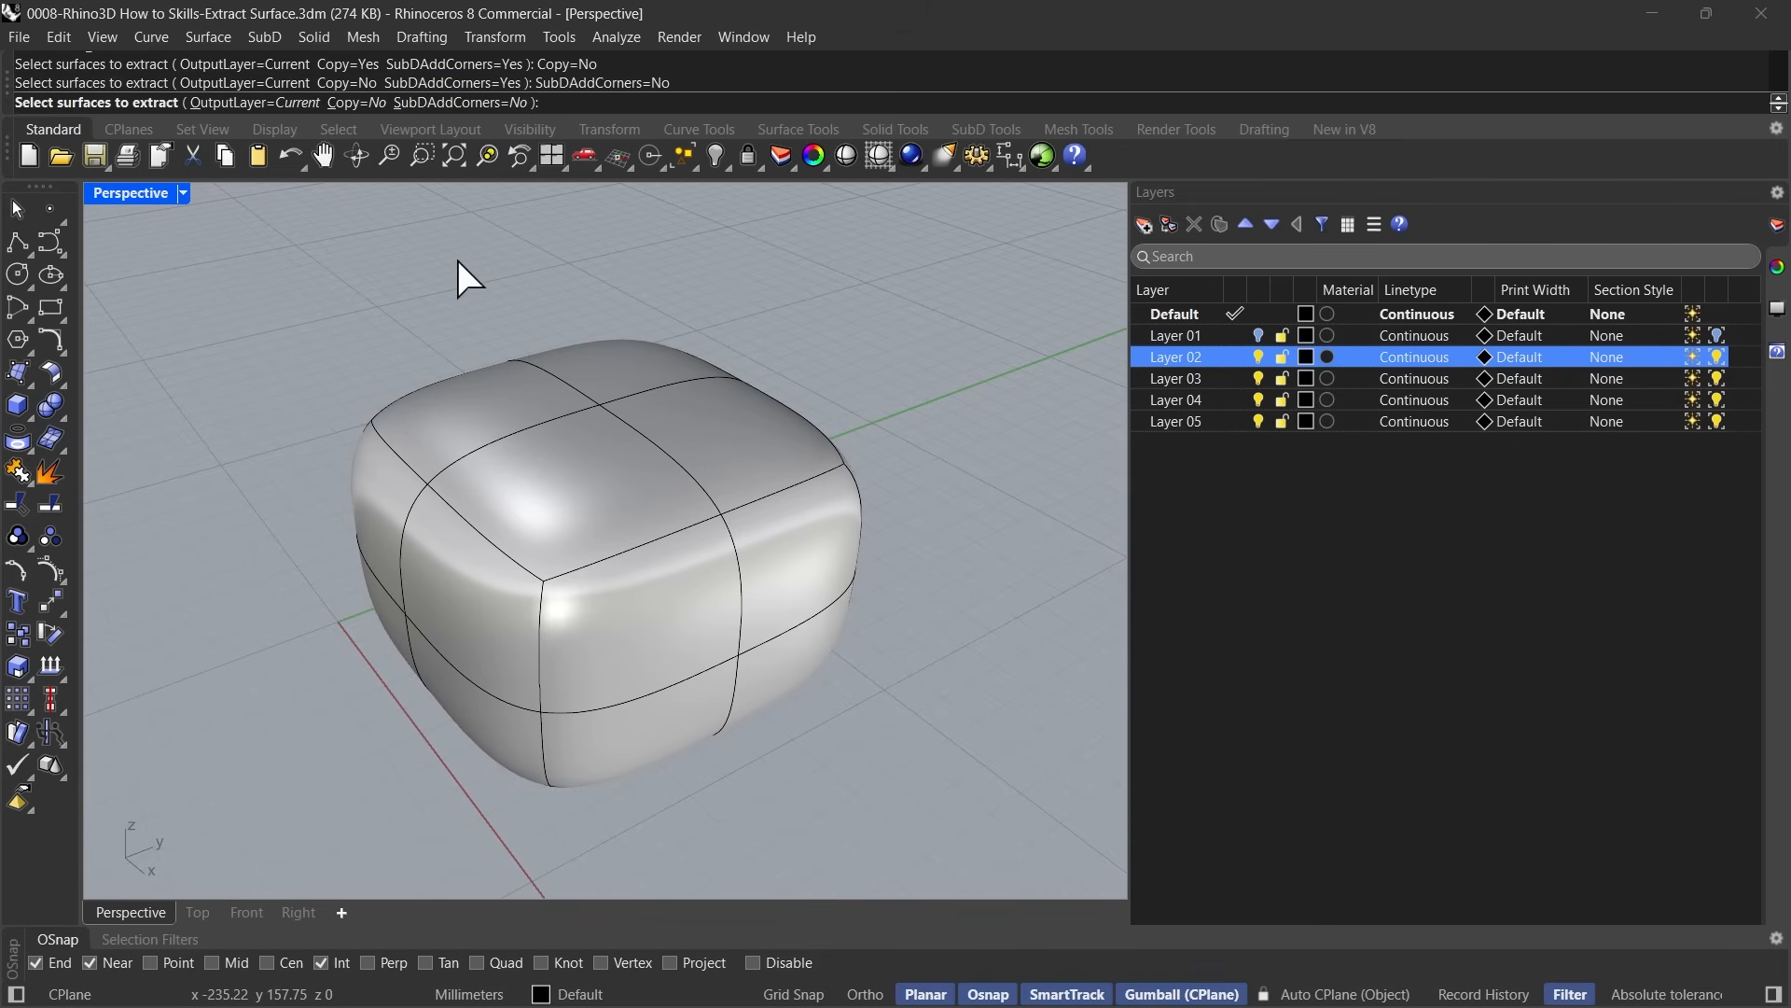
click(680, 607)
click(752, 617)
click(653, 736)
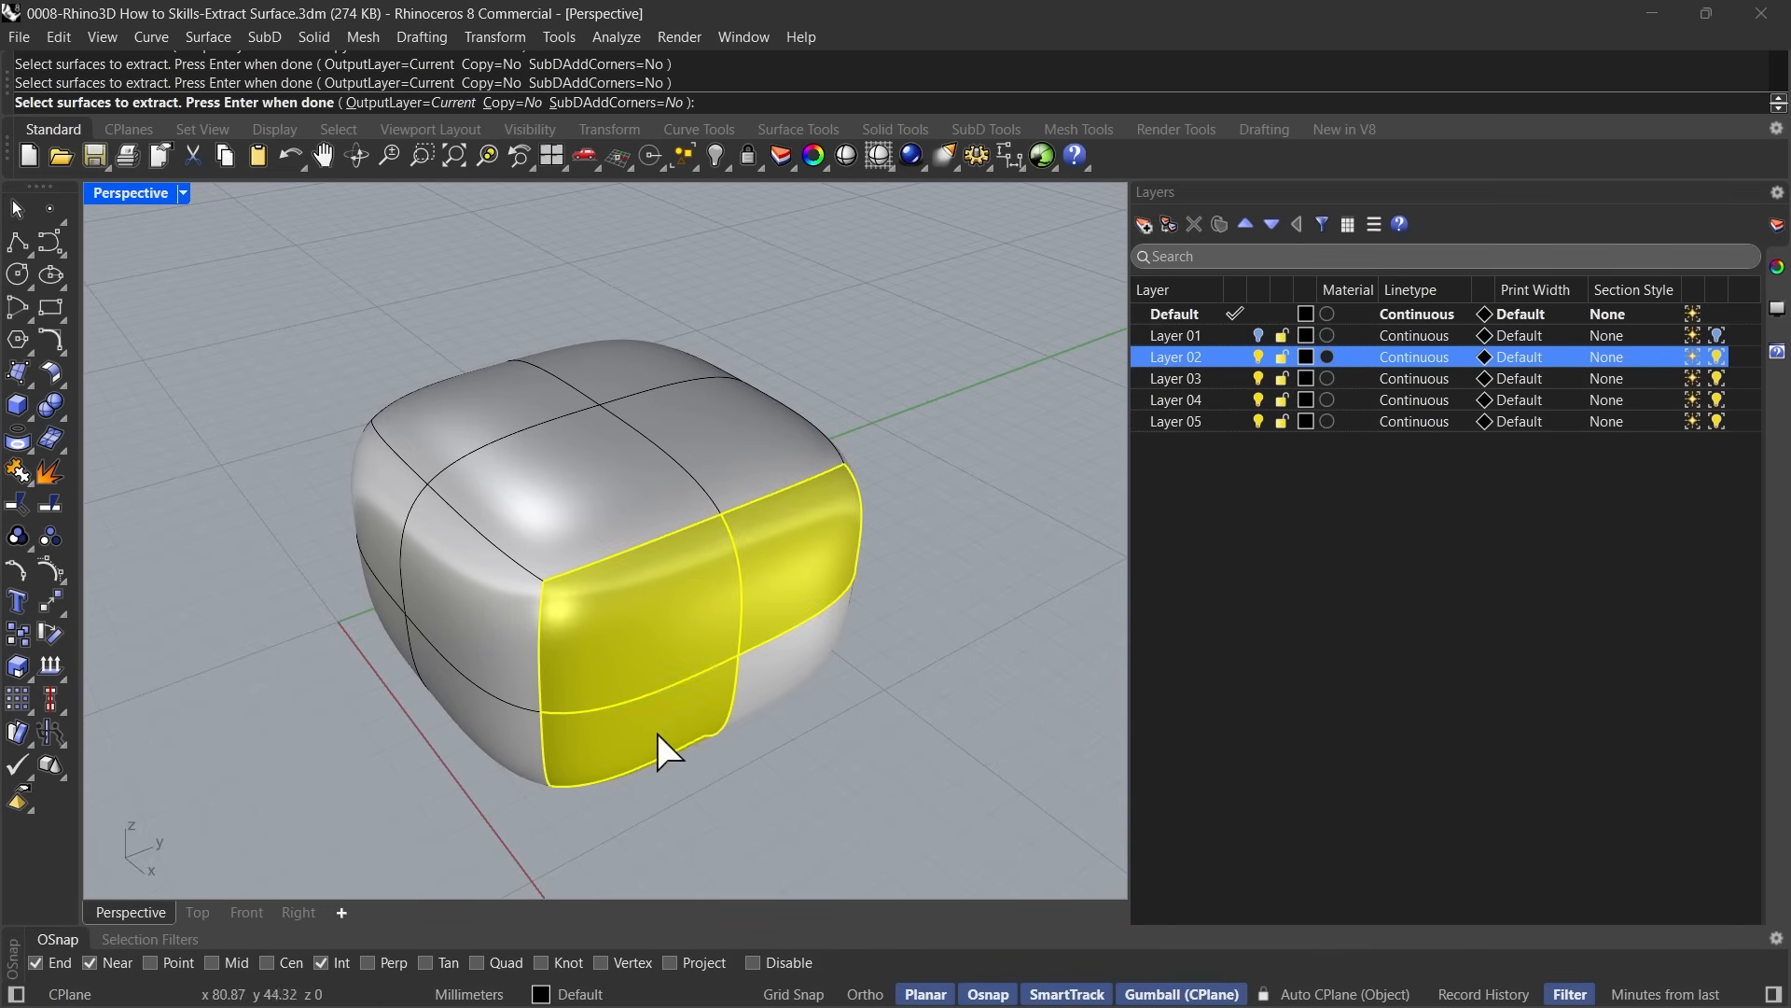
right_click(903, 595)
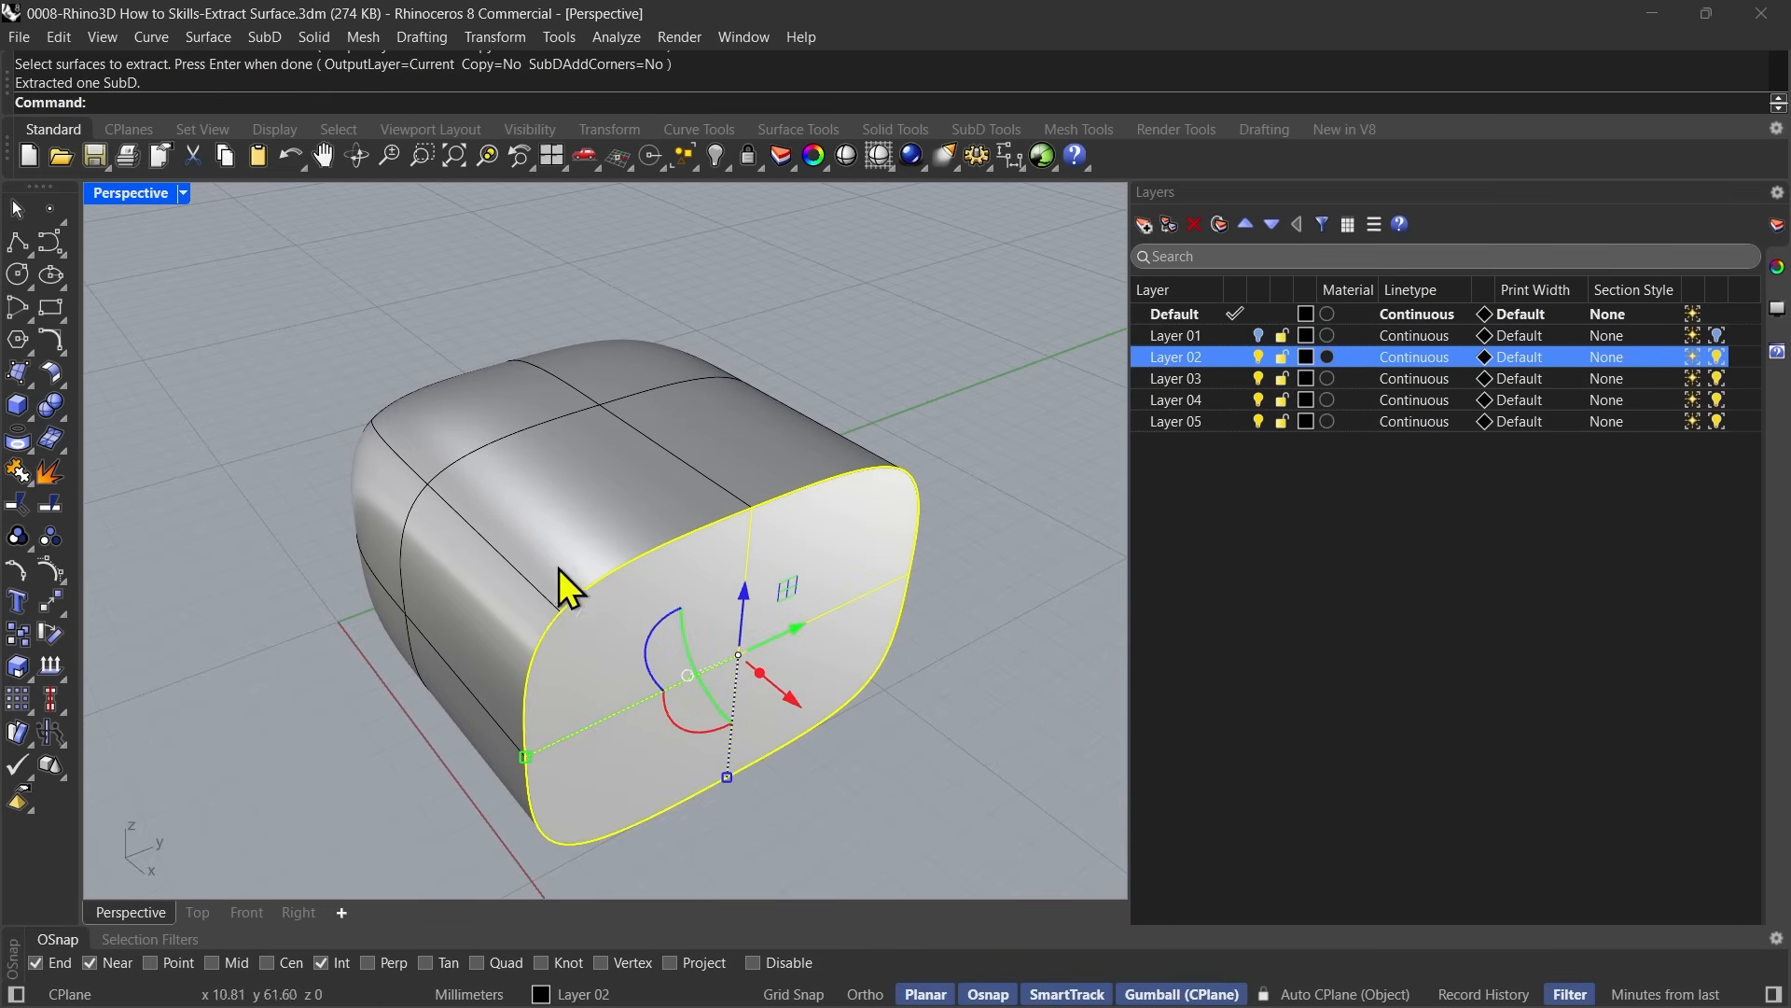
Move the extracted SubD end piece away from the body to expose the opening, and deselect it.
click(949, 797)
right_drag(907, 761, 638, 713)
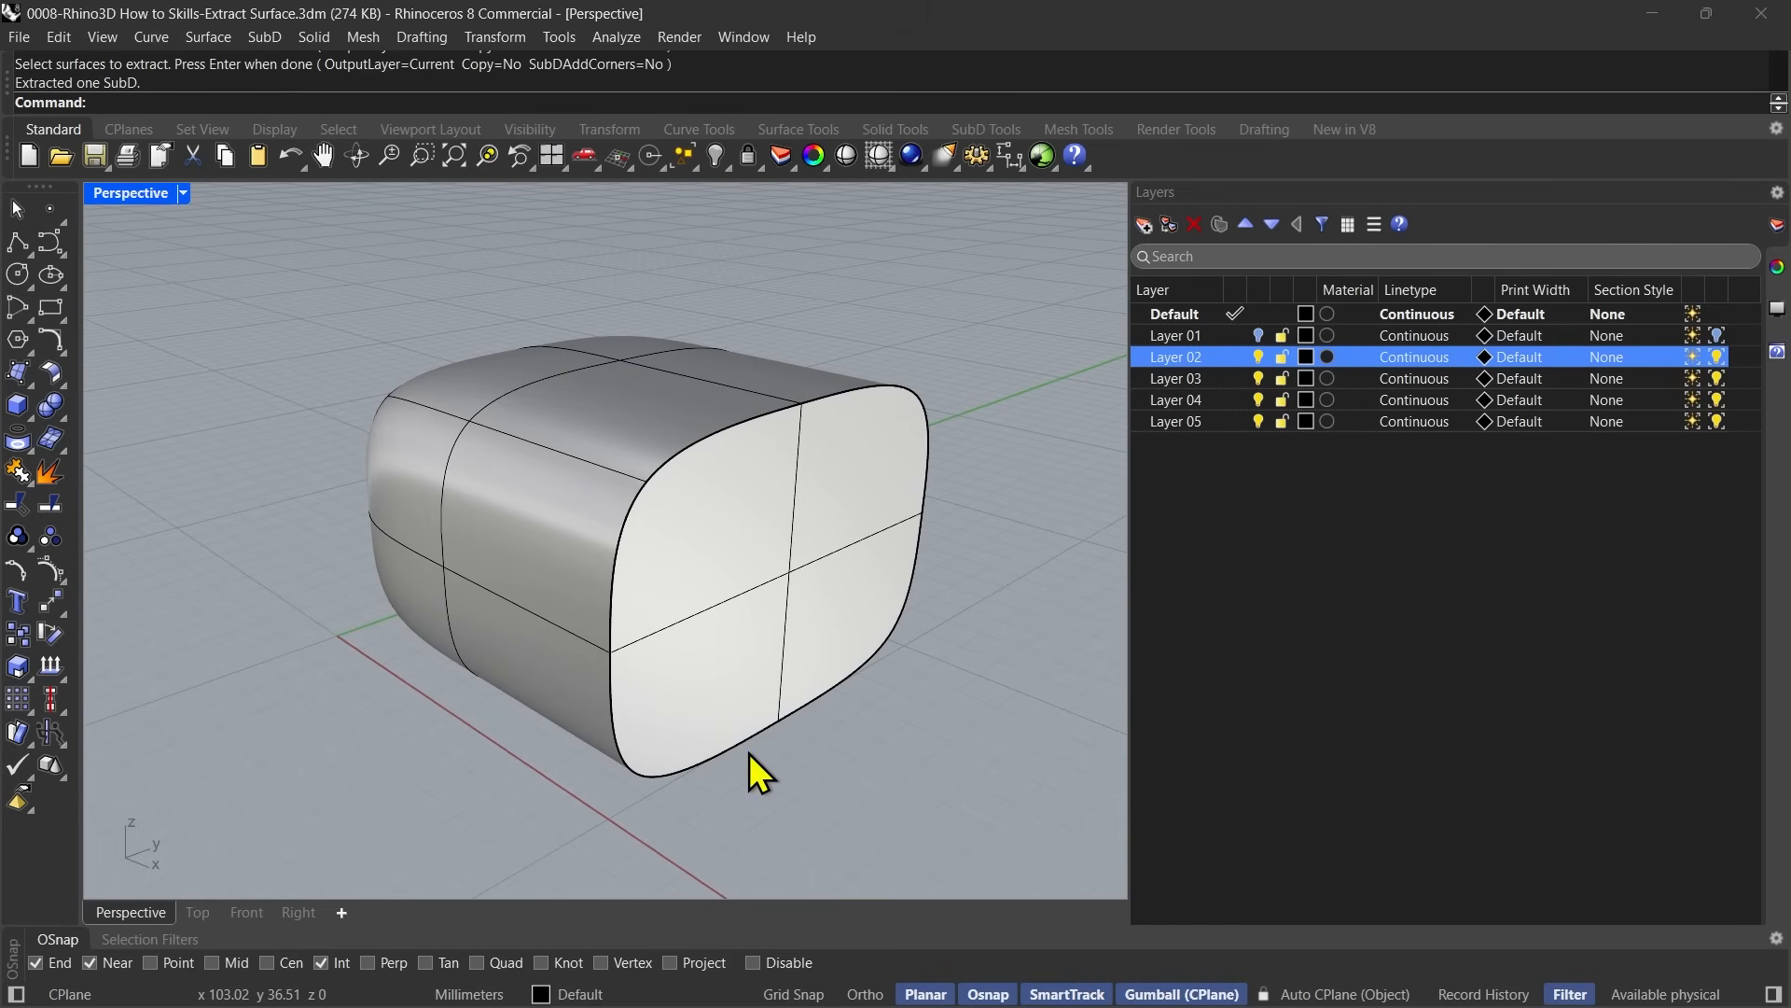
right_drag(750, 760, 711, 800)
click(736, 680)
drag(756, 694, 1003, 597)
key(Escape)
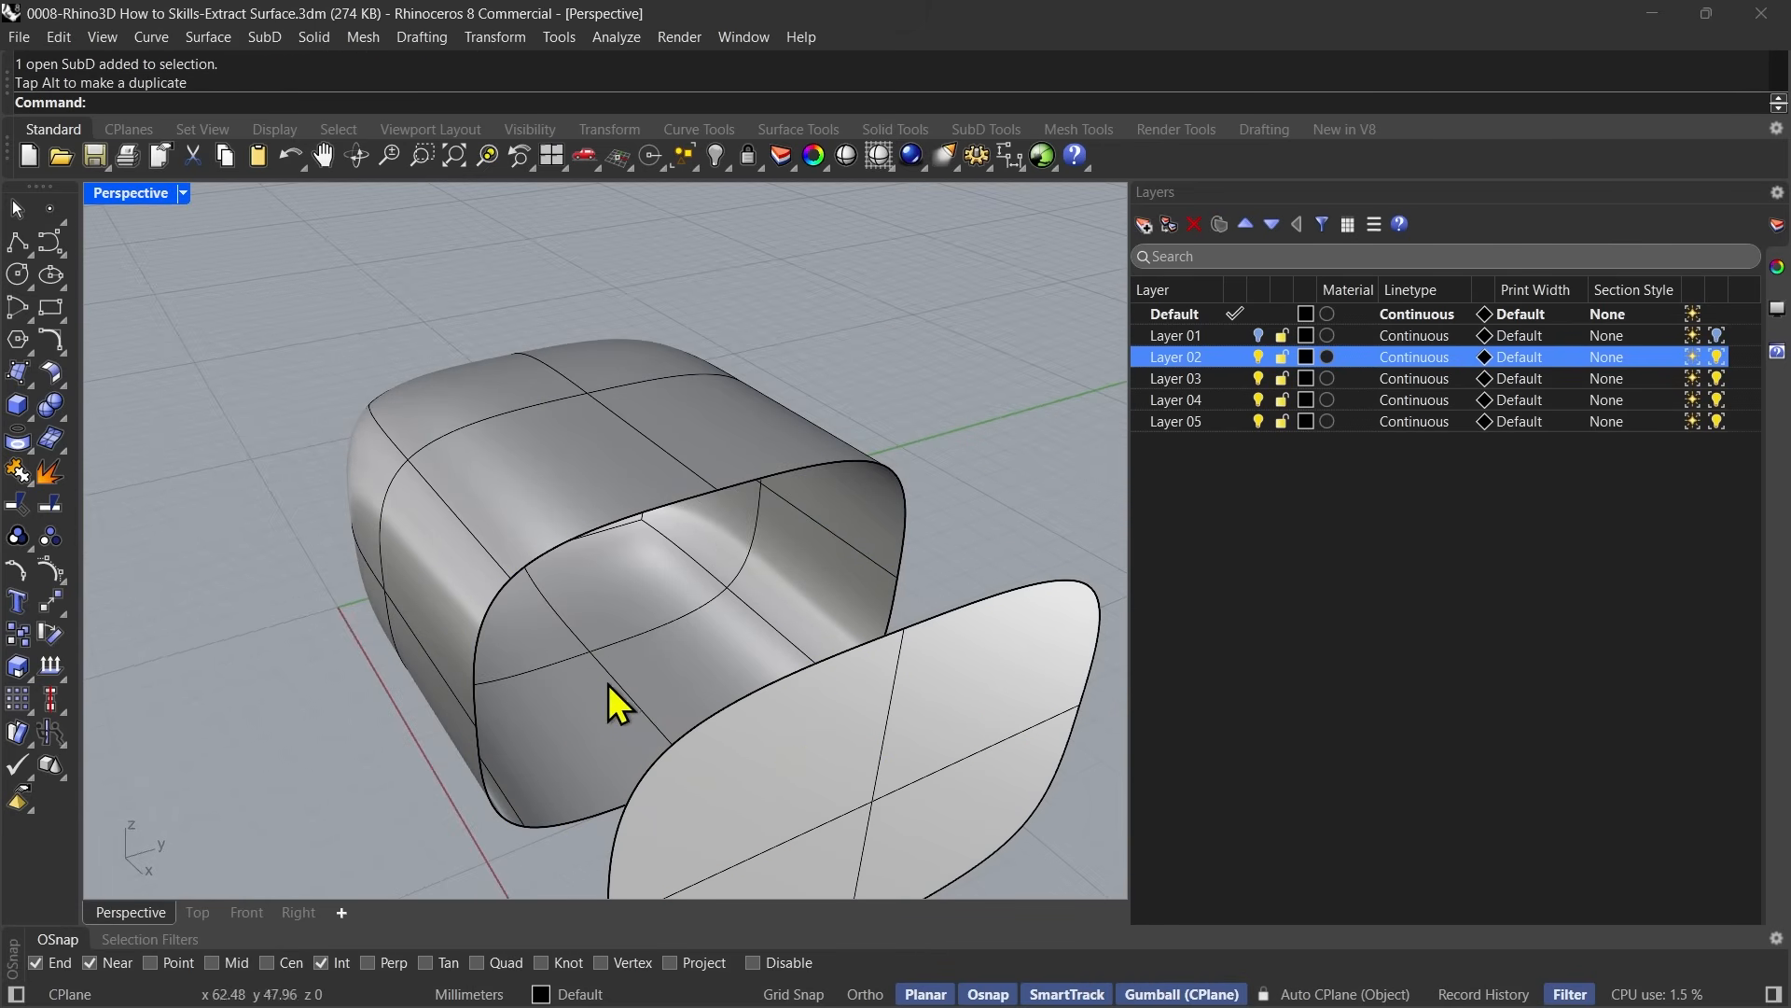
Undo the move and the extraction of the SubD's end piece.
key(ctrl+z)
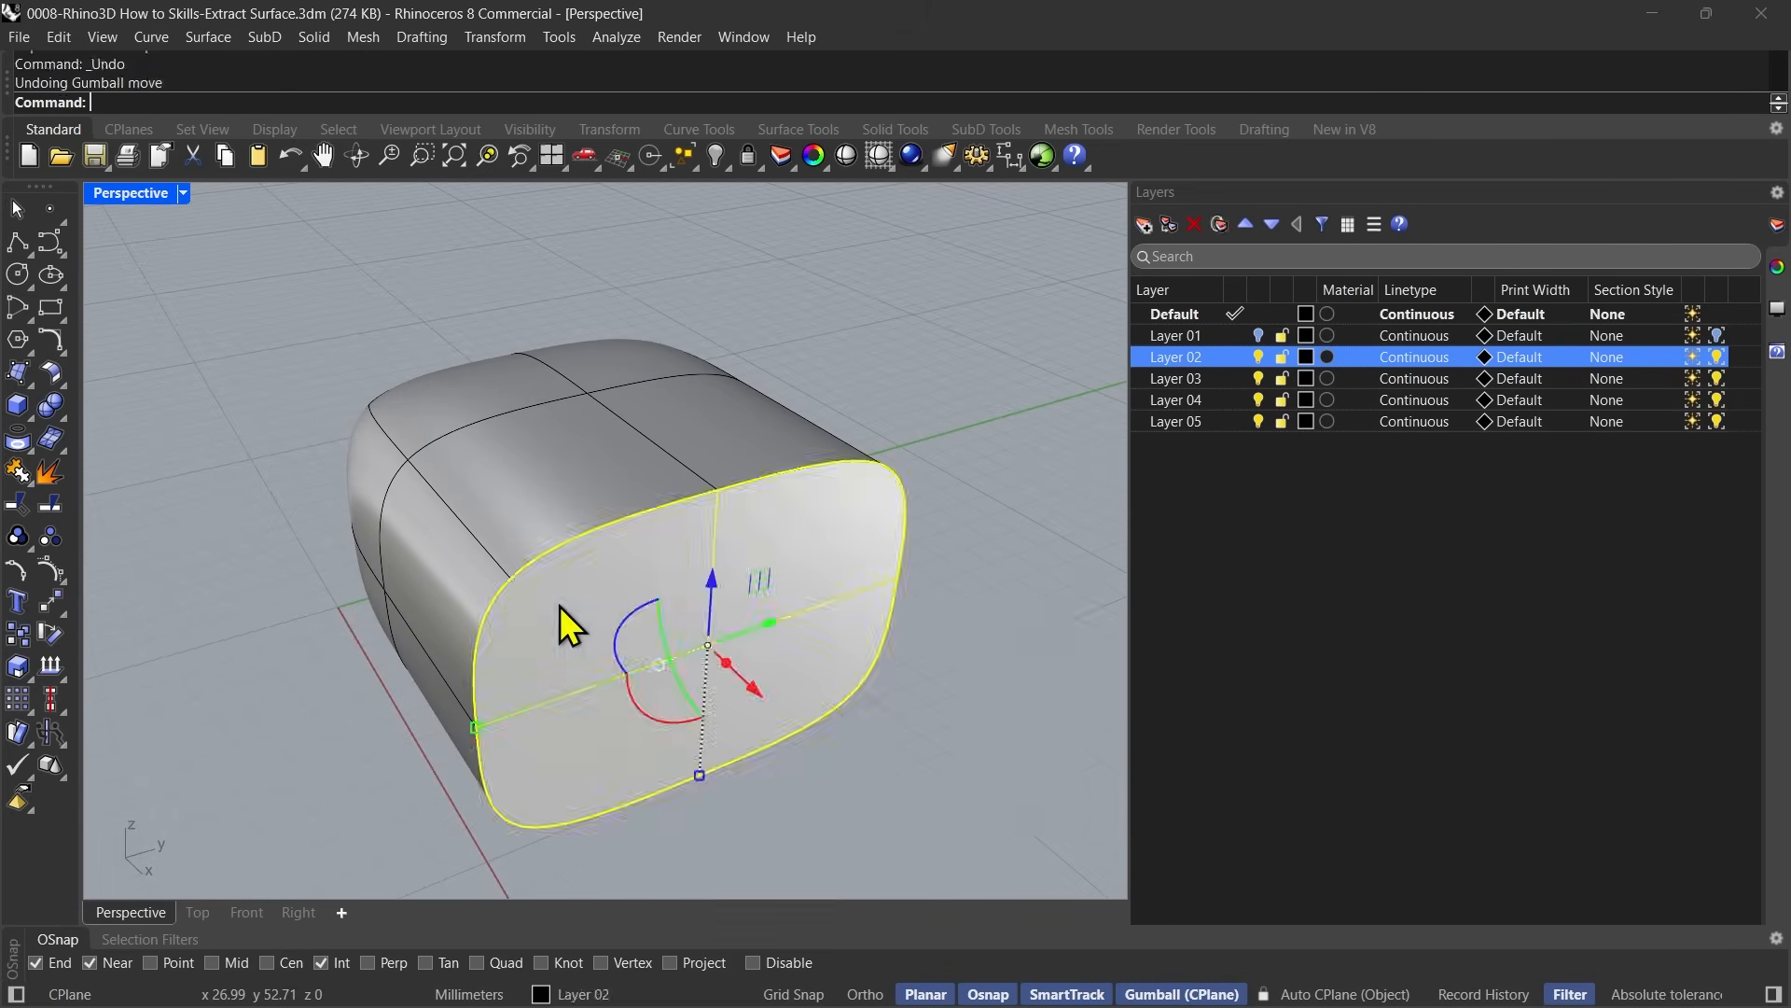
key(ctrl+z)
key(Escape)
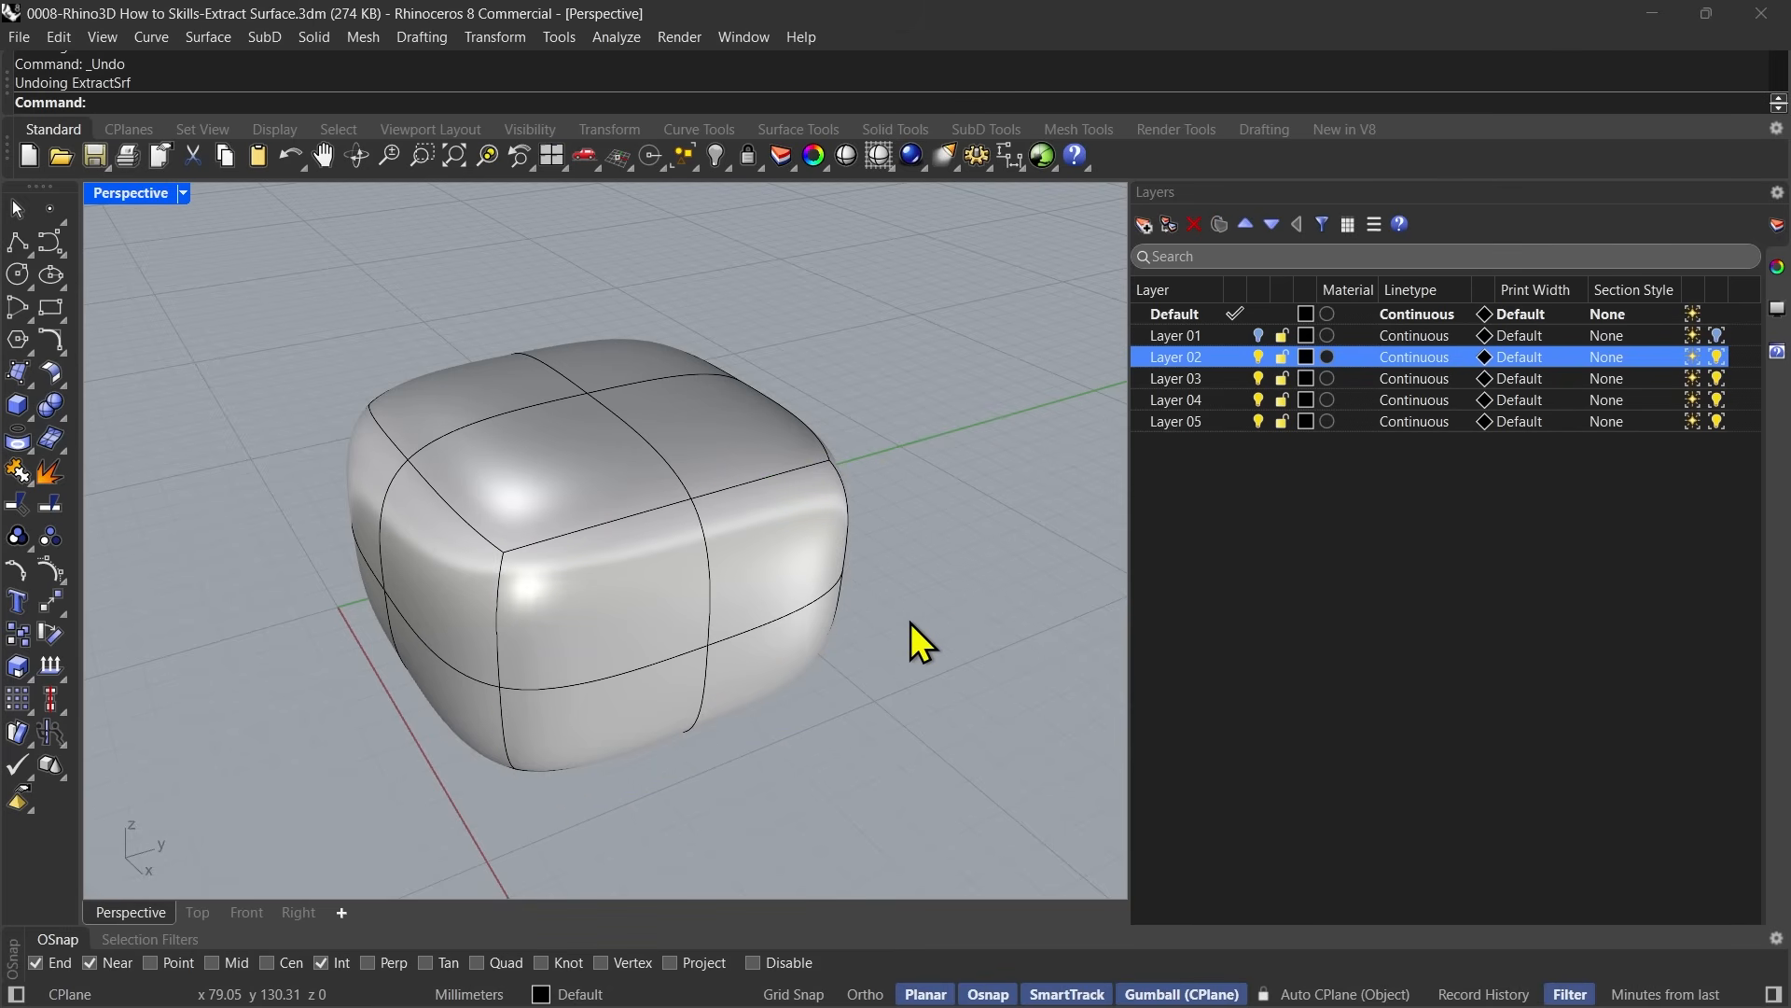
Extract the SubD's four near-end patches with Copy=No and SubDAddCorners=Yes.
right_drag(637, 586, 693, 670)
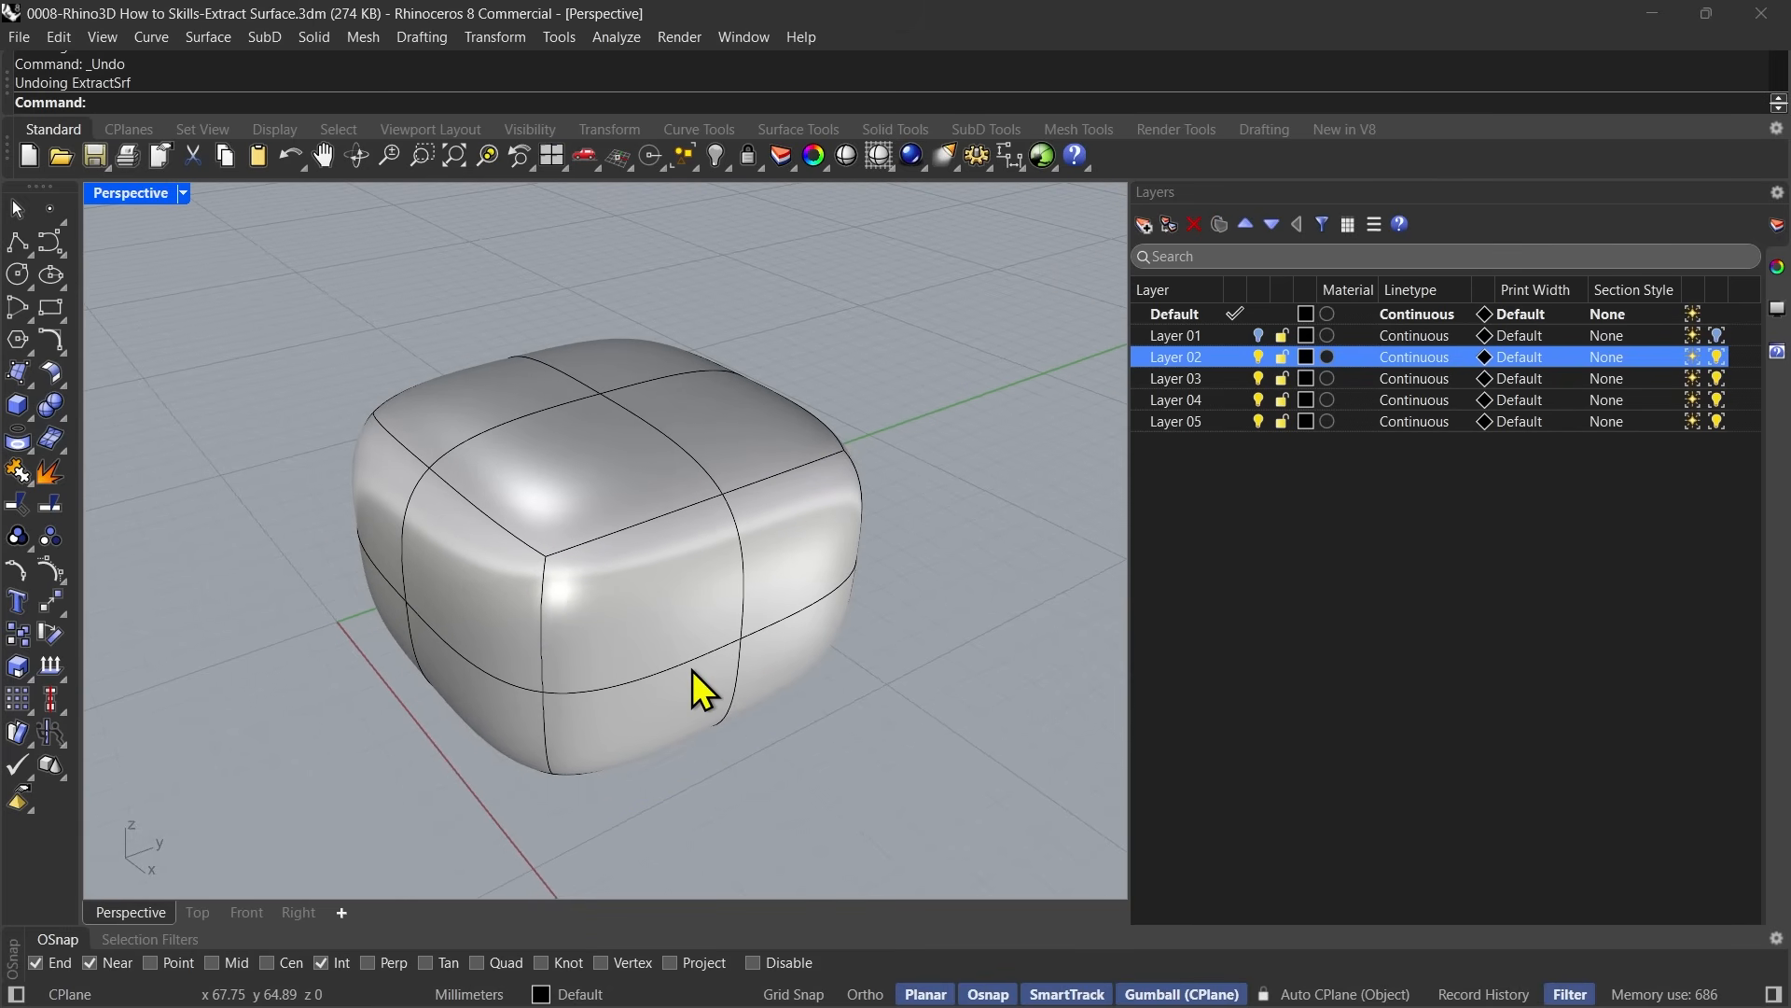
click(53, 475)
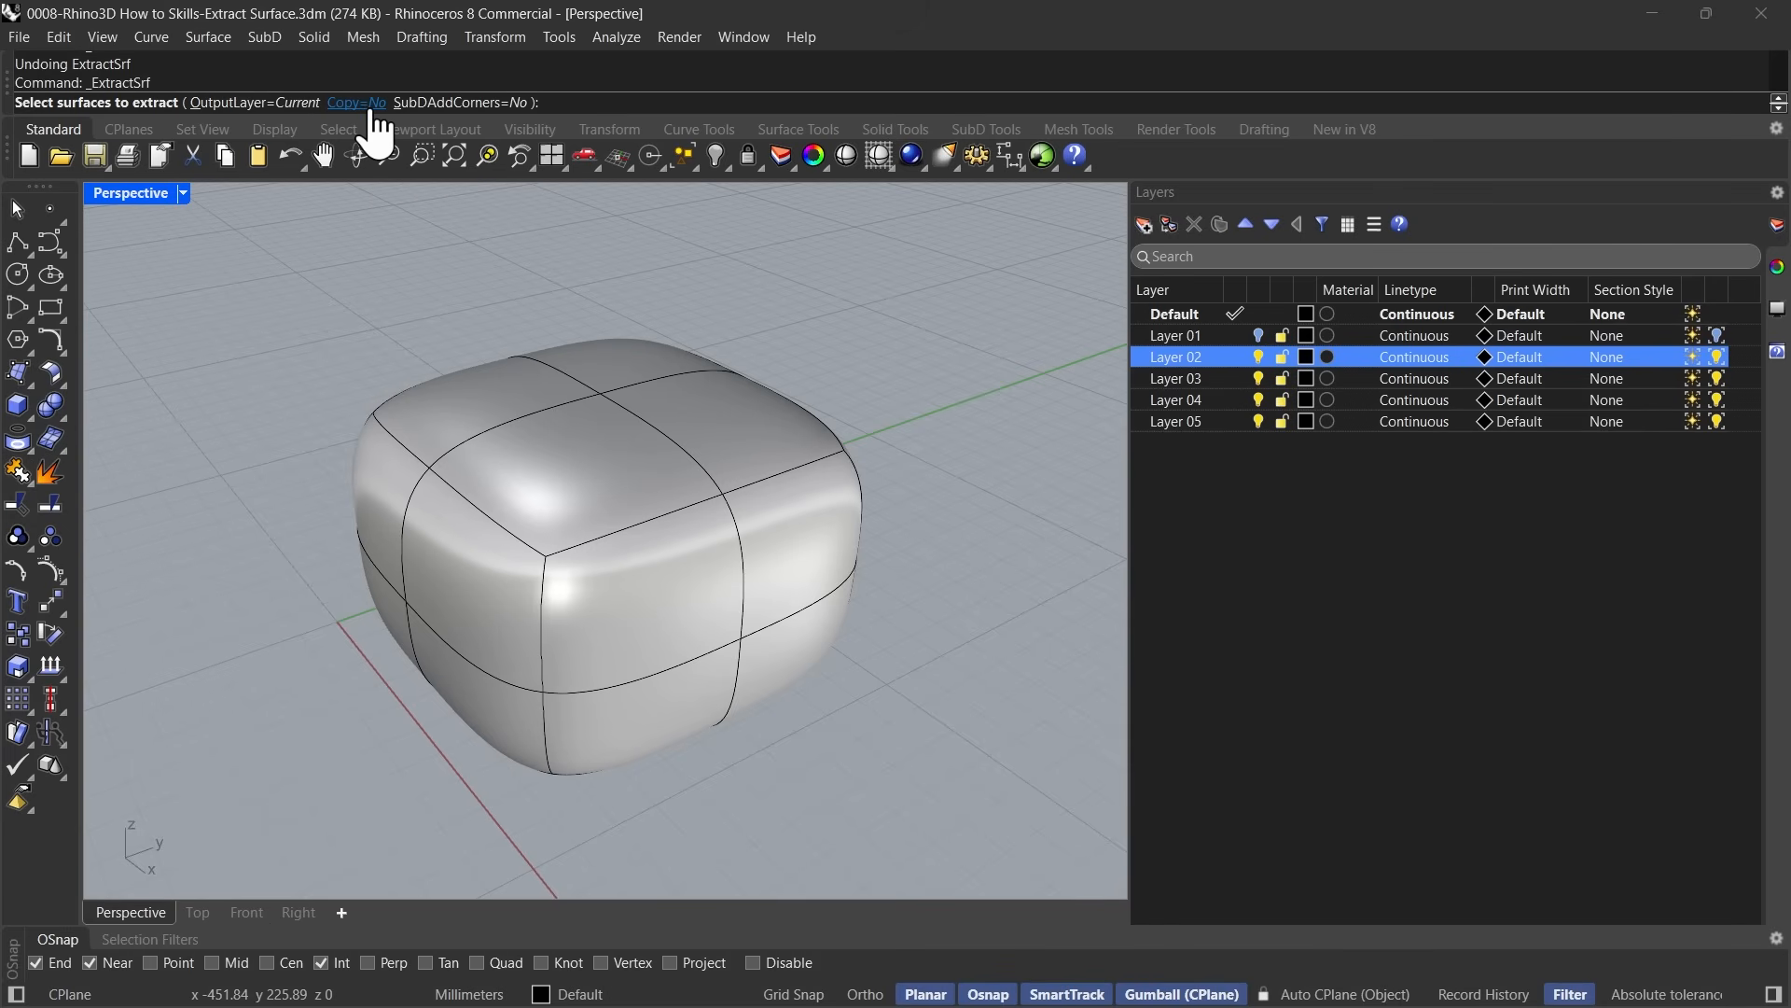
click(476, 104)
click(682, 583)
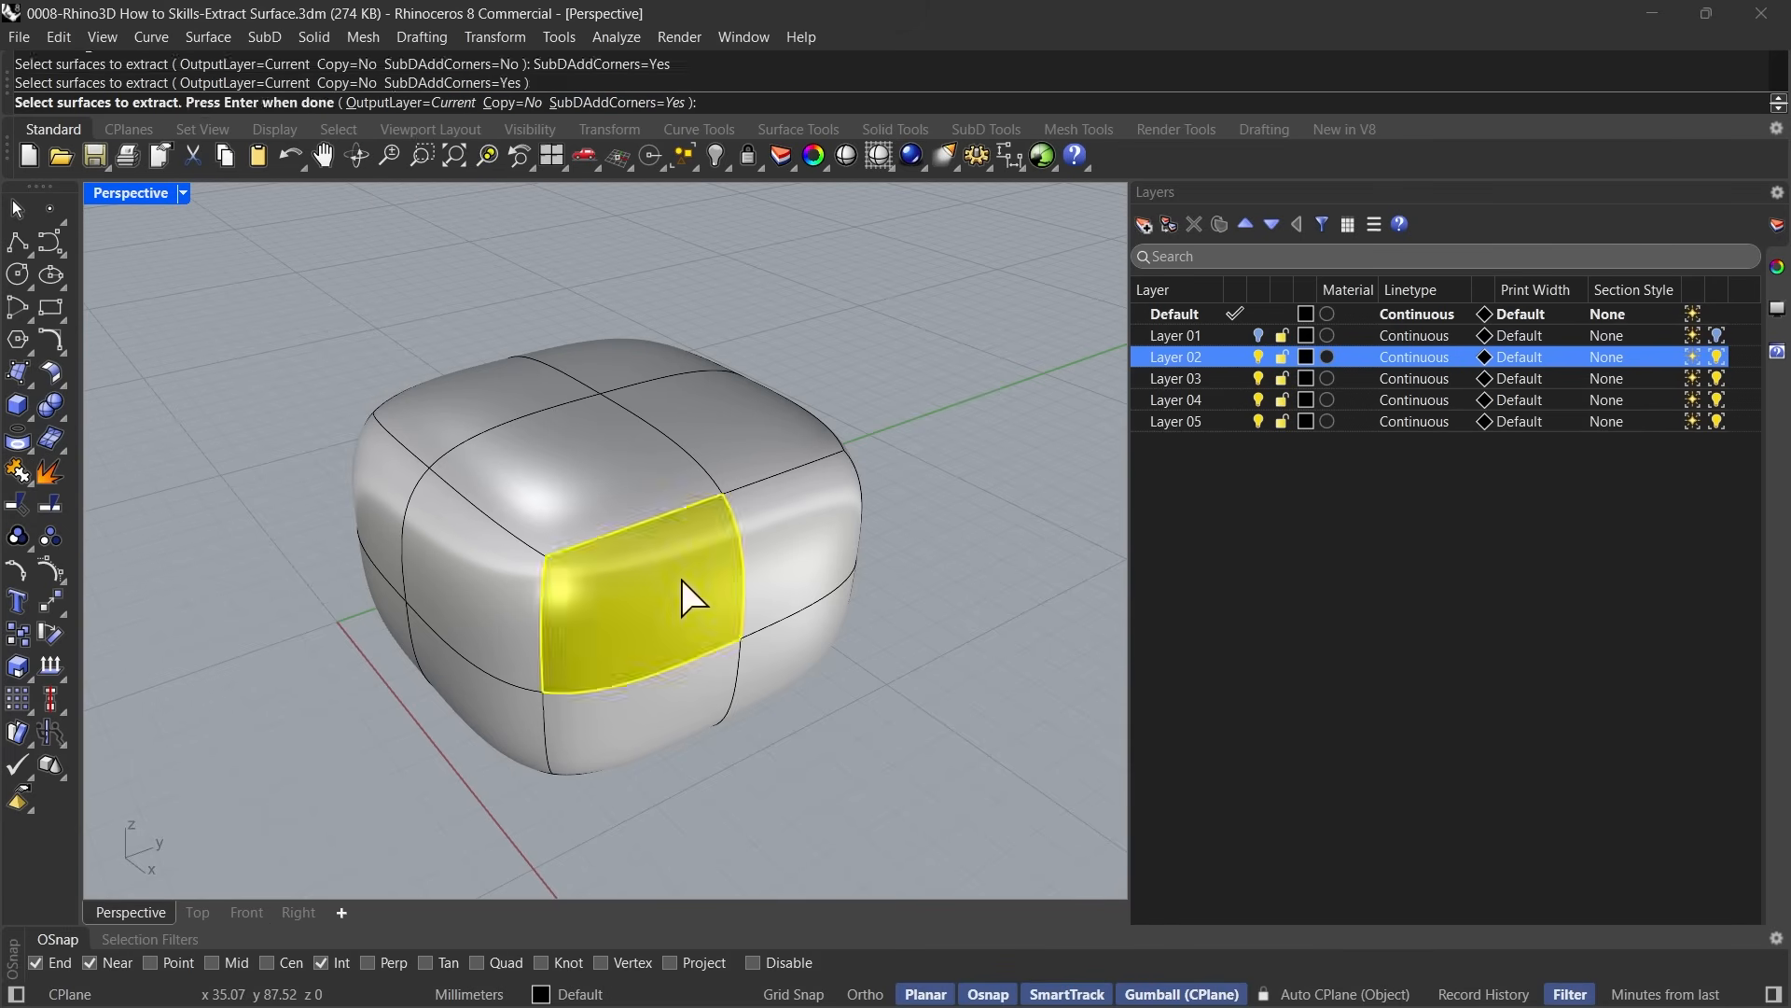
click(780, 555)
key(Return)
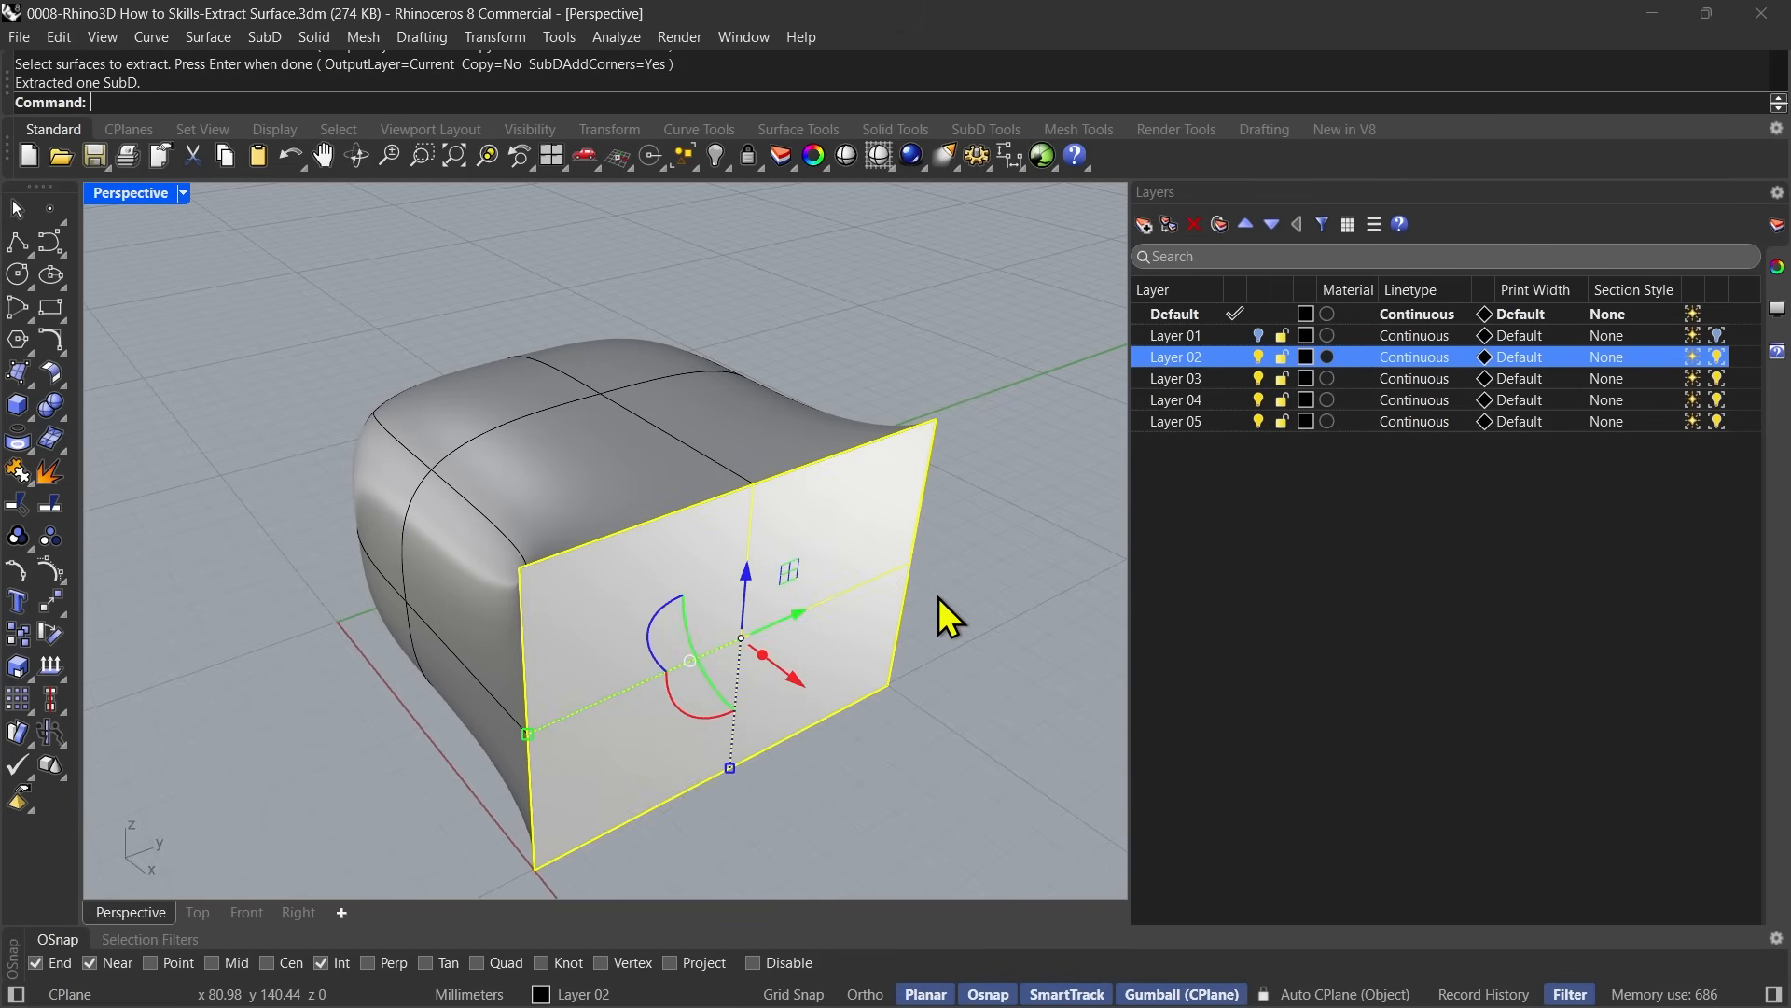
Examine the extracted end piece and its sharp corners against the SubD body from several angles, and undo that extraction.
right_drag(730, 670, 572, 511)
right_drag(887, 668, 896, 556)
right_drag(1040, 502, 627, 633)
drag(595, 543, 1045, 537)
key(ctrl+z)
right_drag(1002, 594, 877, 608)
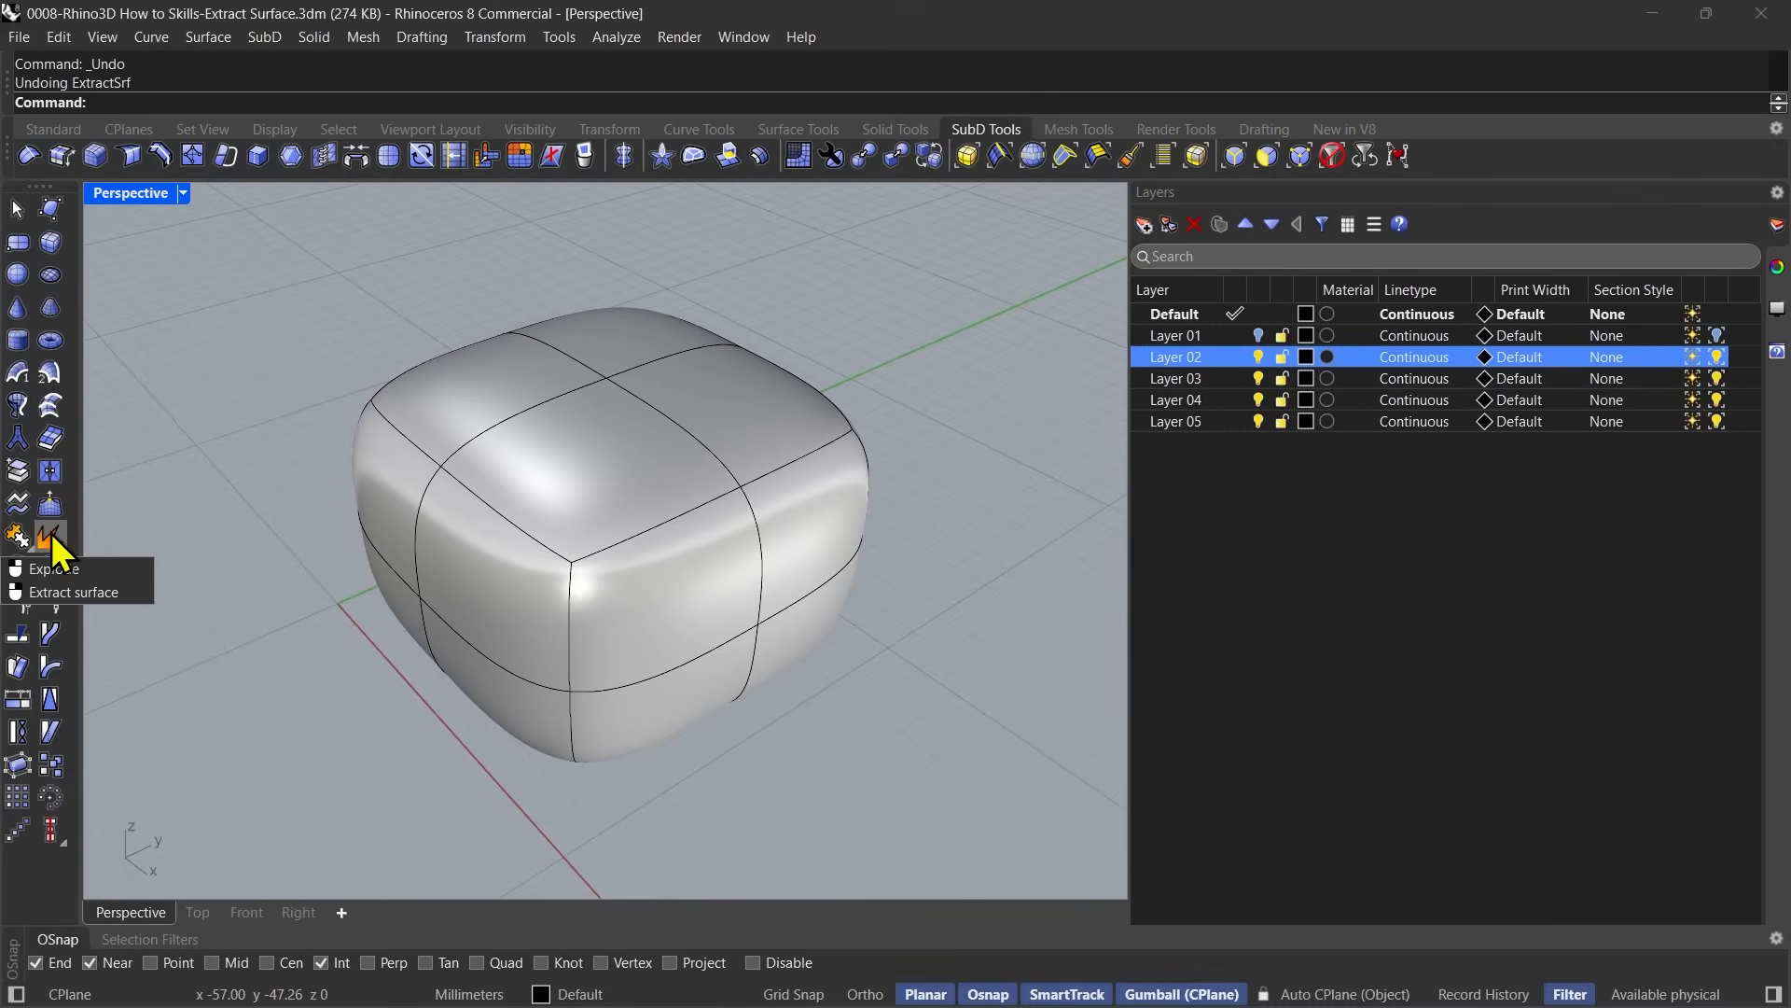
right_click(51, 533)
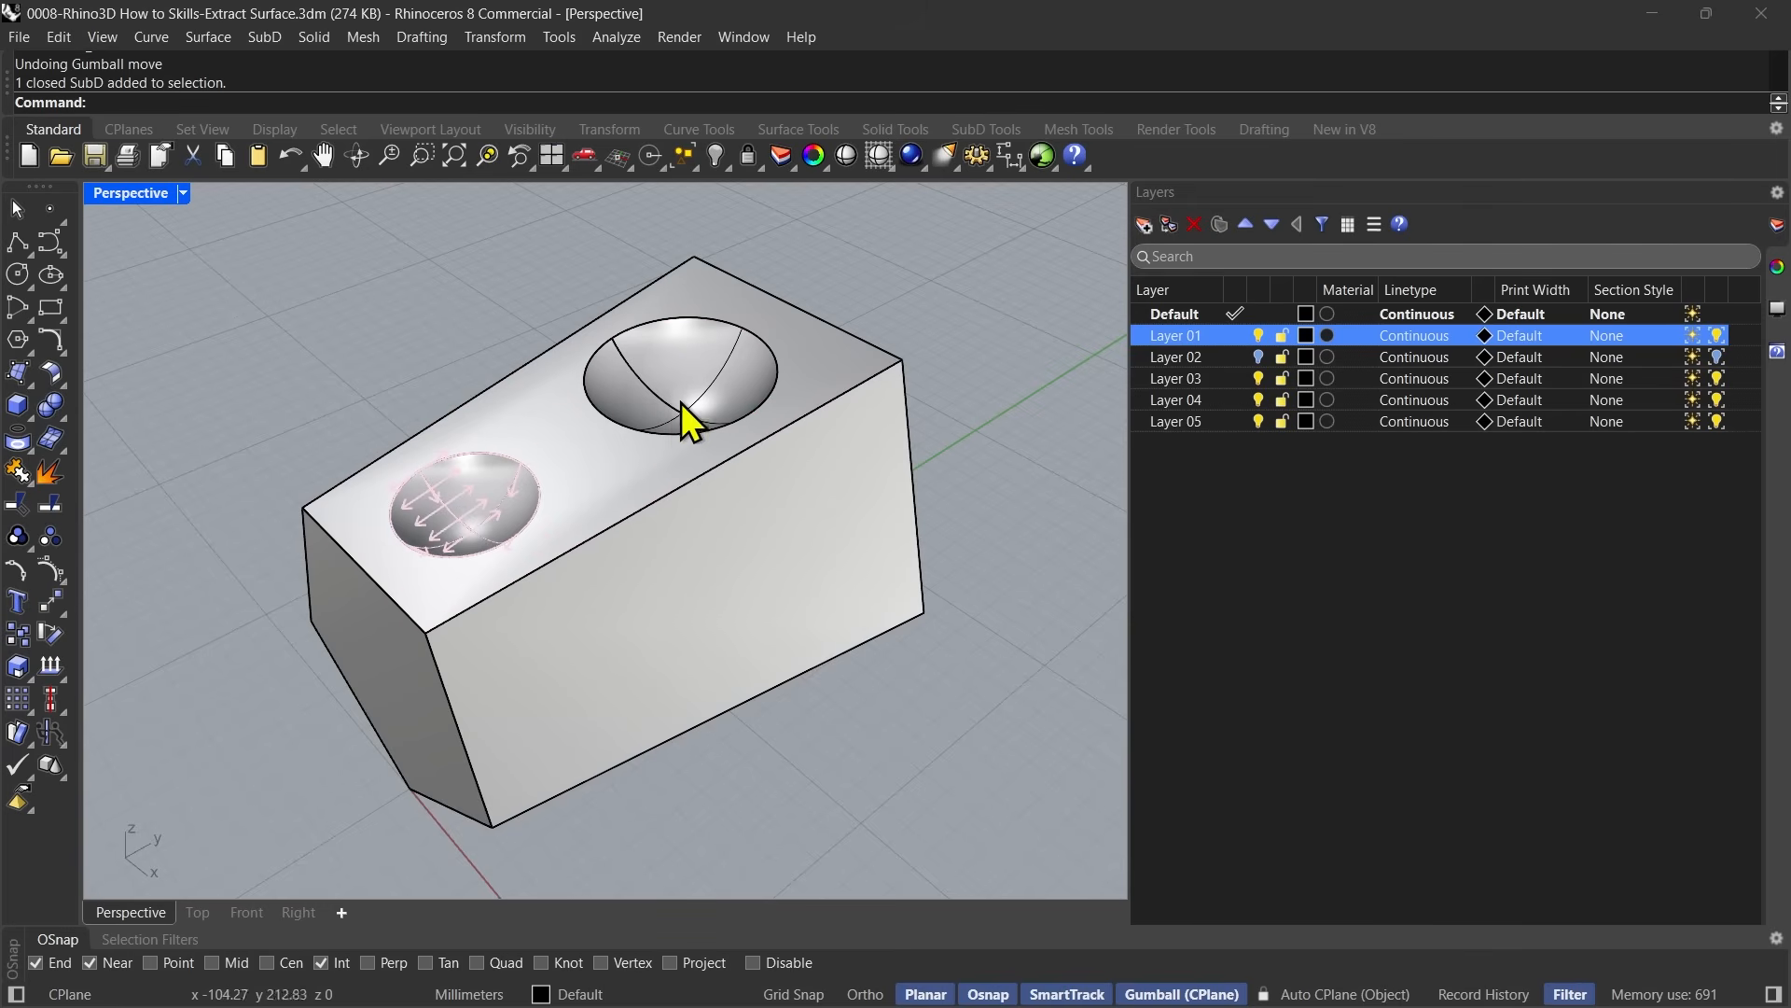
Select only the long front face of the block with two round recesses, pull a copy of it outward along the gumball's red axis, and deselect.
ctrl+shift+click(678, 584)
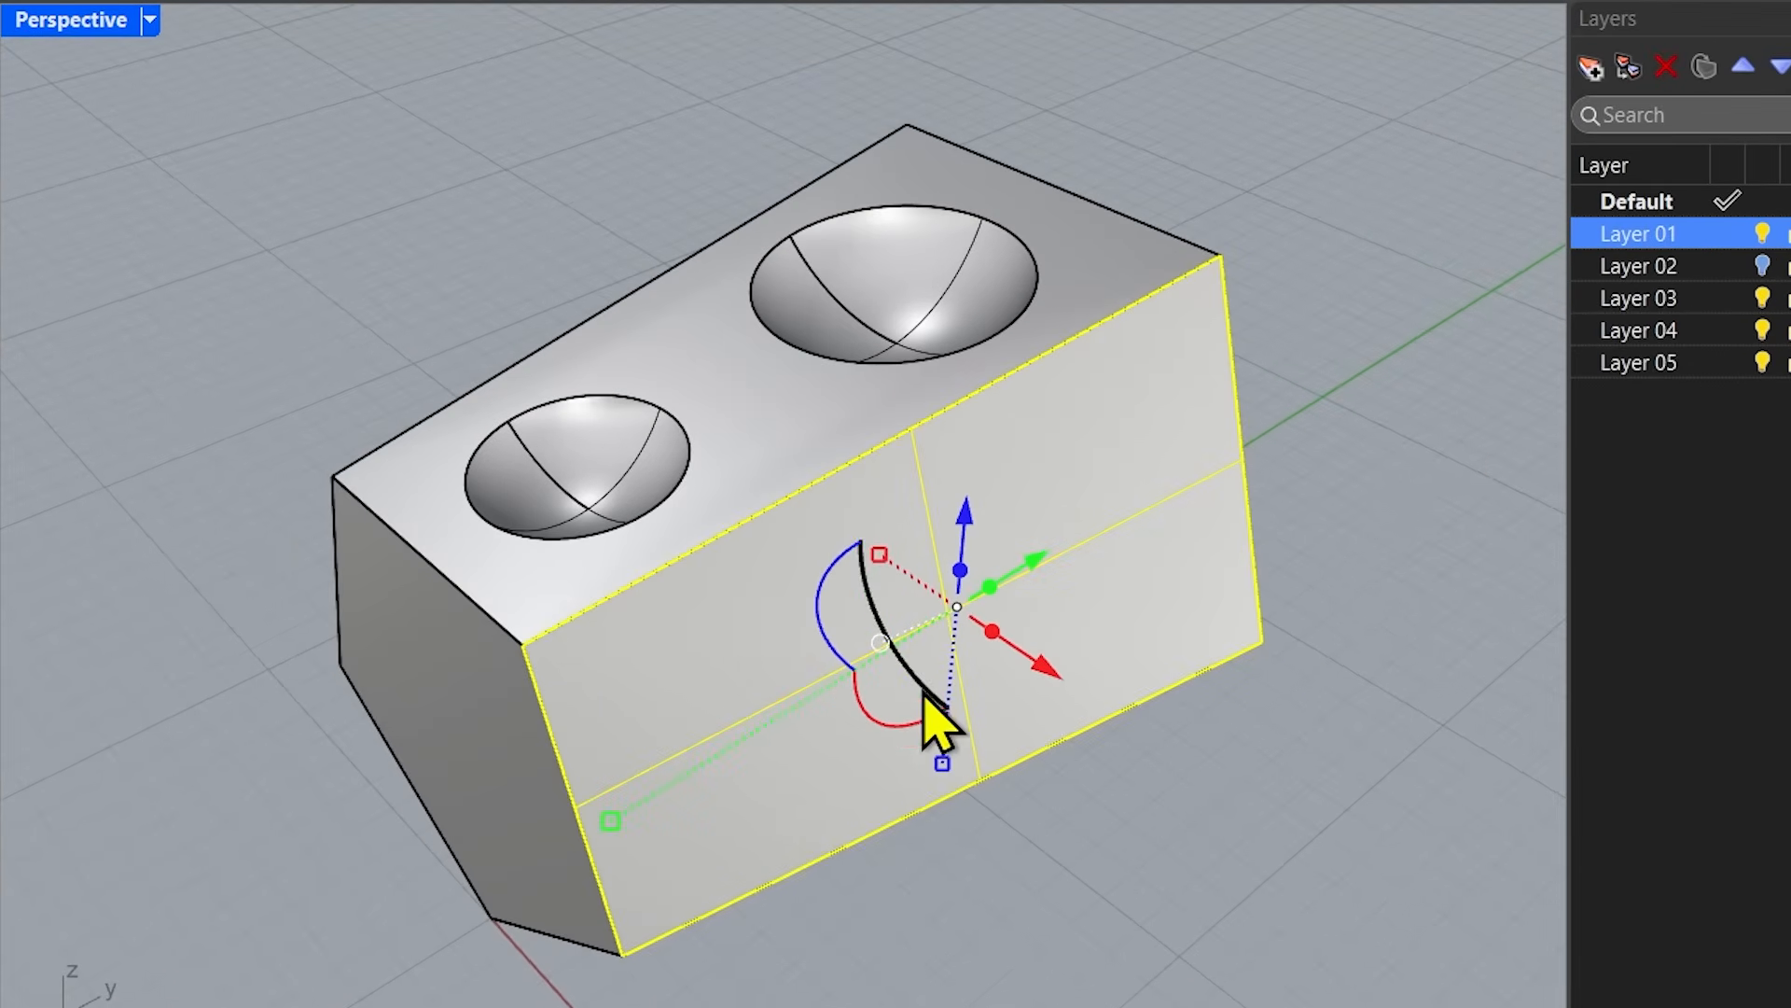
right_drag(1072, 871, 1139, 719)
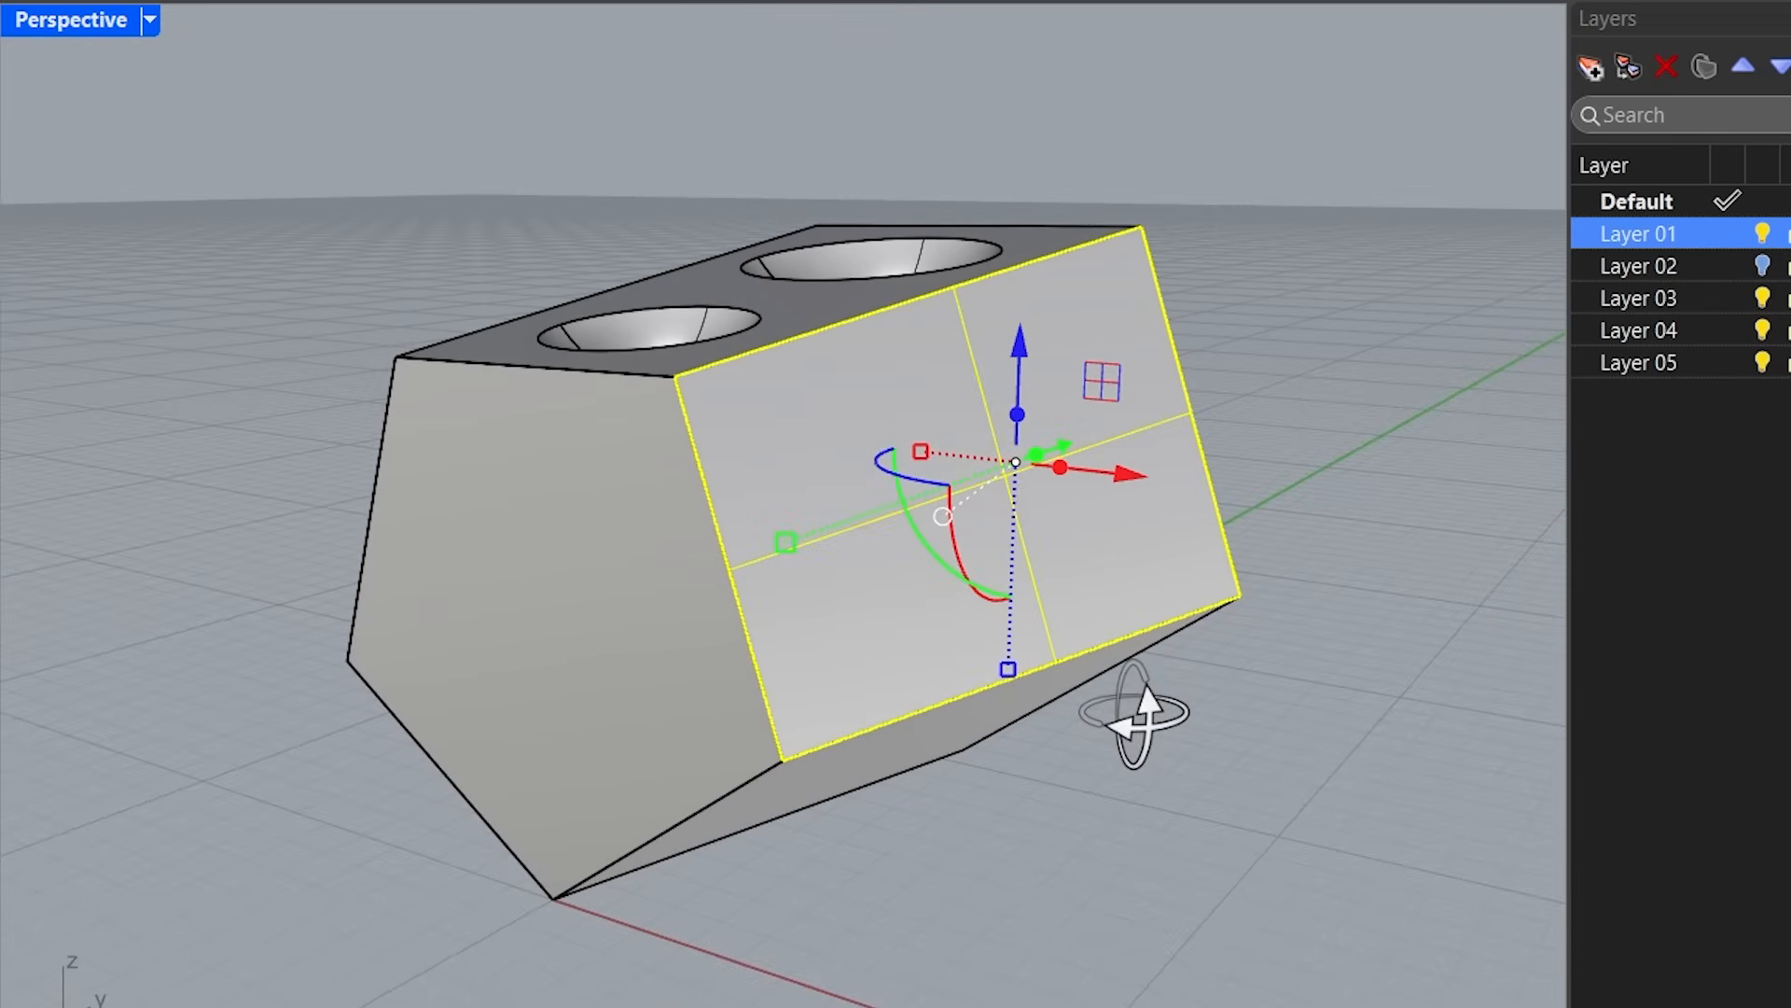
right_drag(1254, 747, 1164, 831)
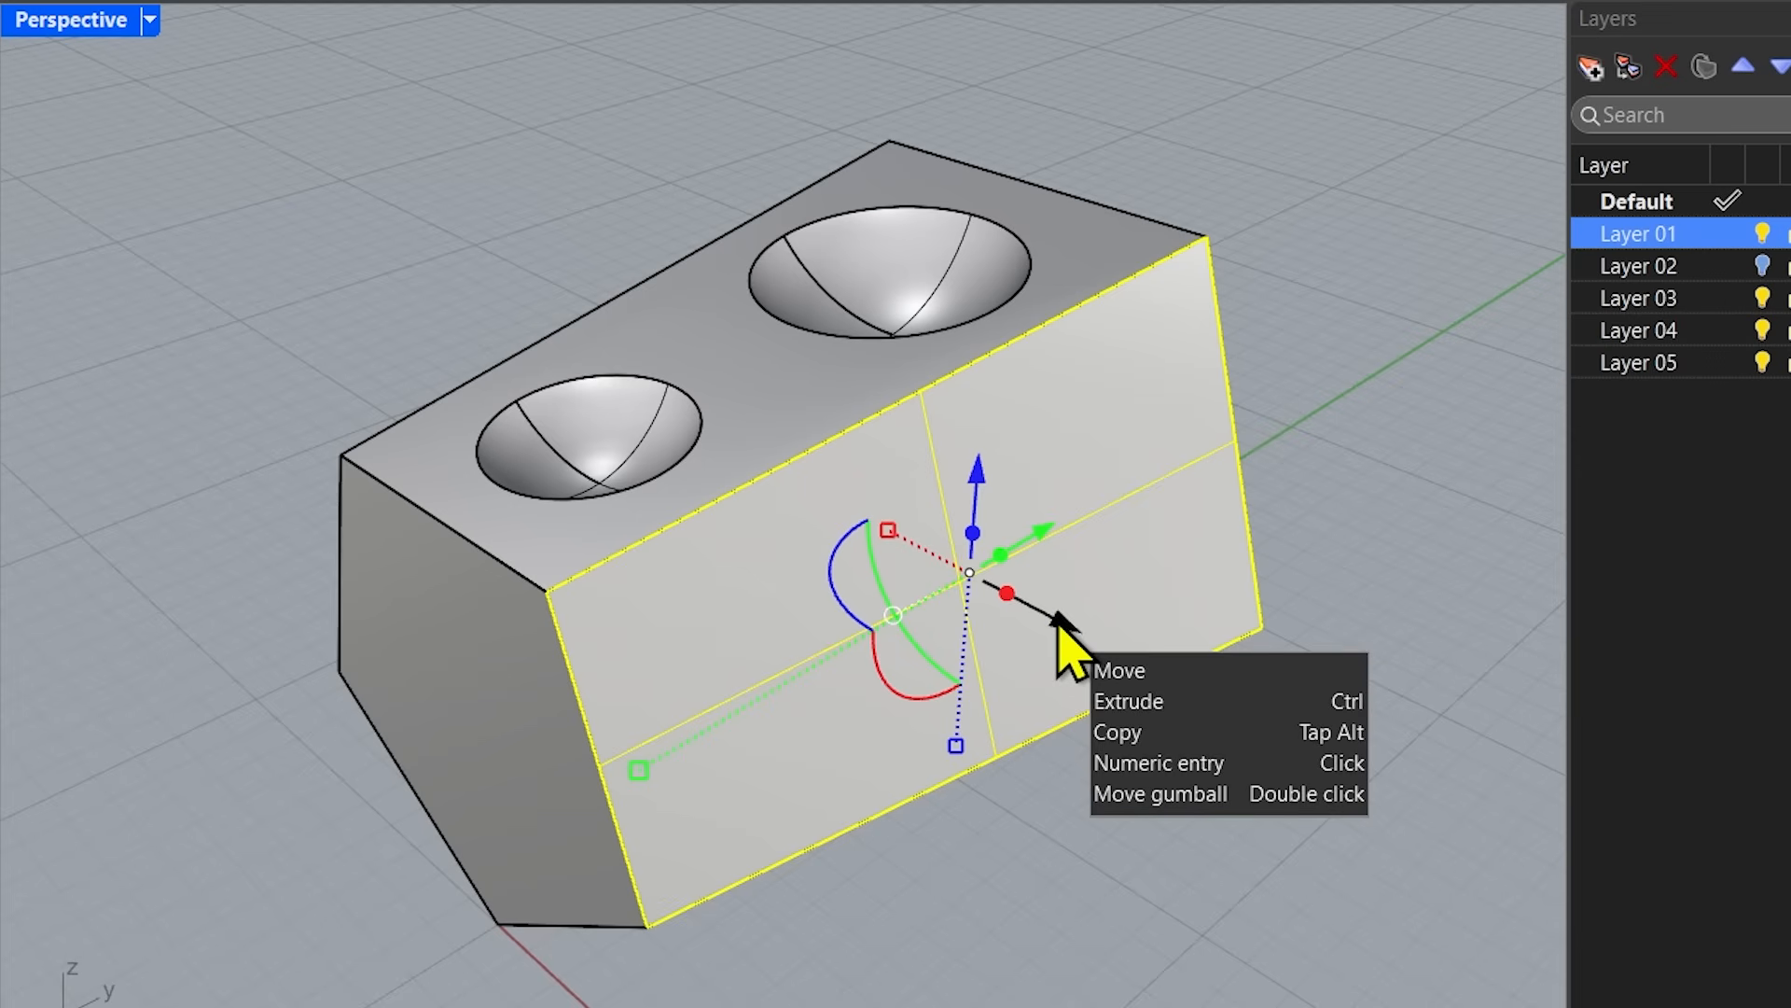
drag(1061, 623, 1208, 716)
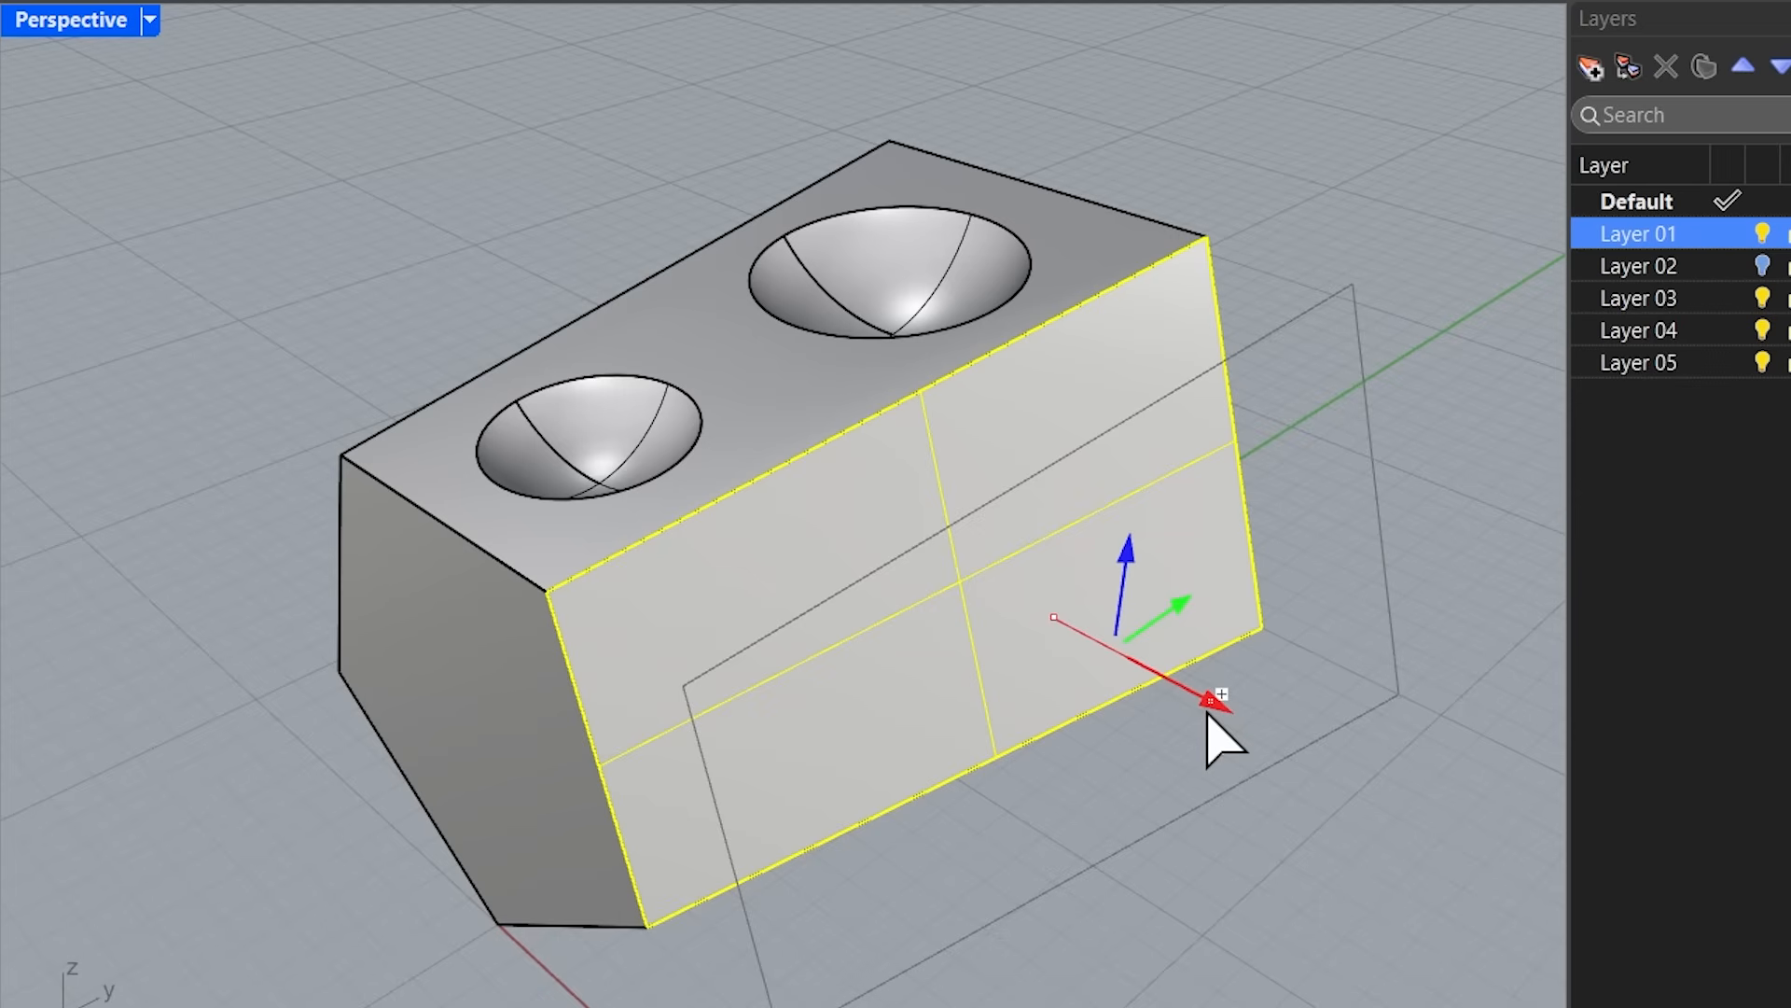
drag(1208, 716, 1208, 714)
click(1331, 971)
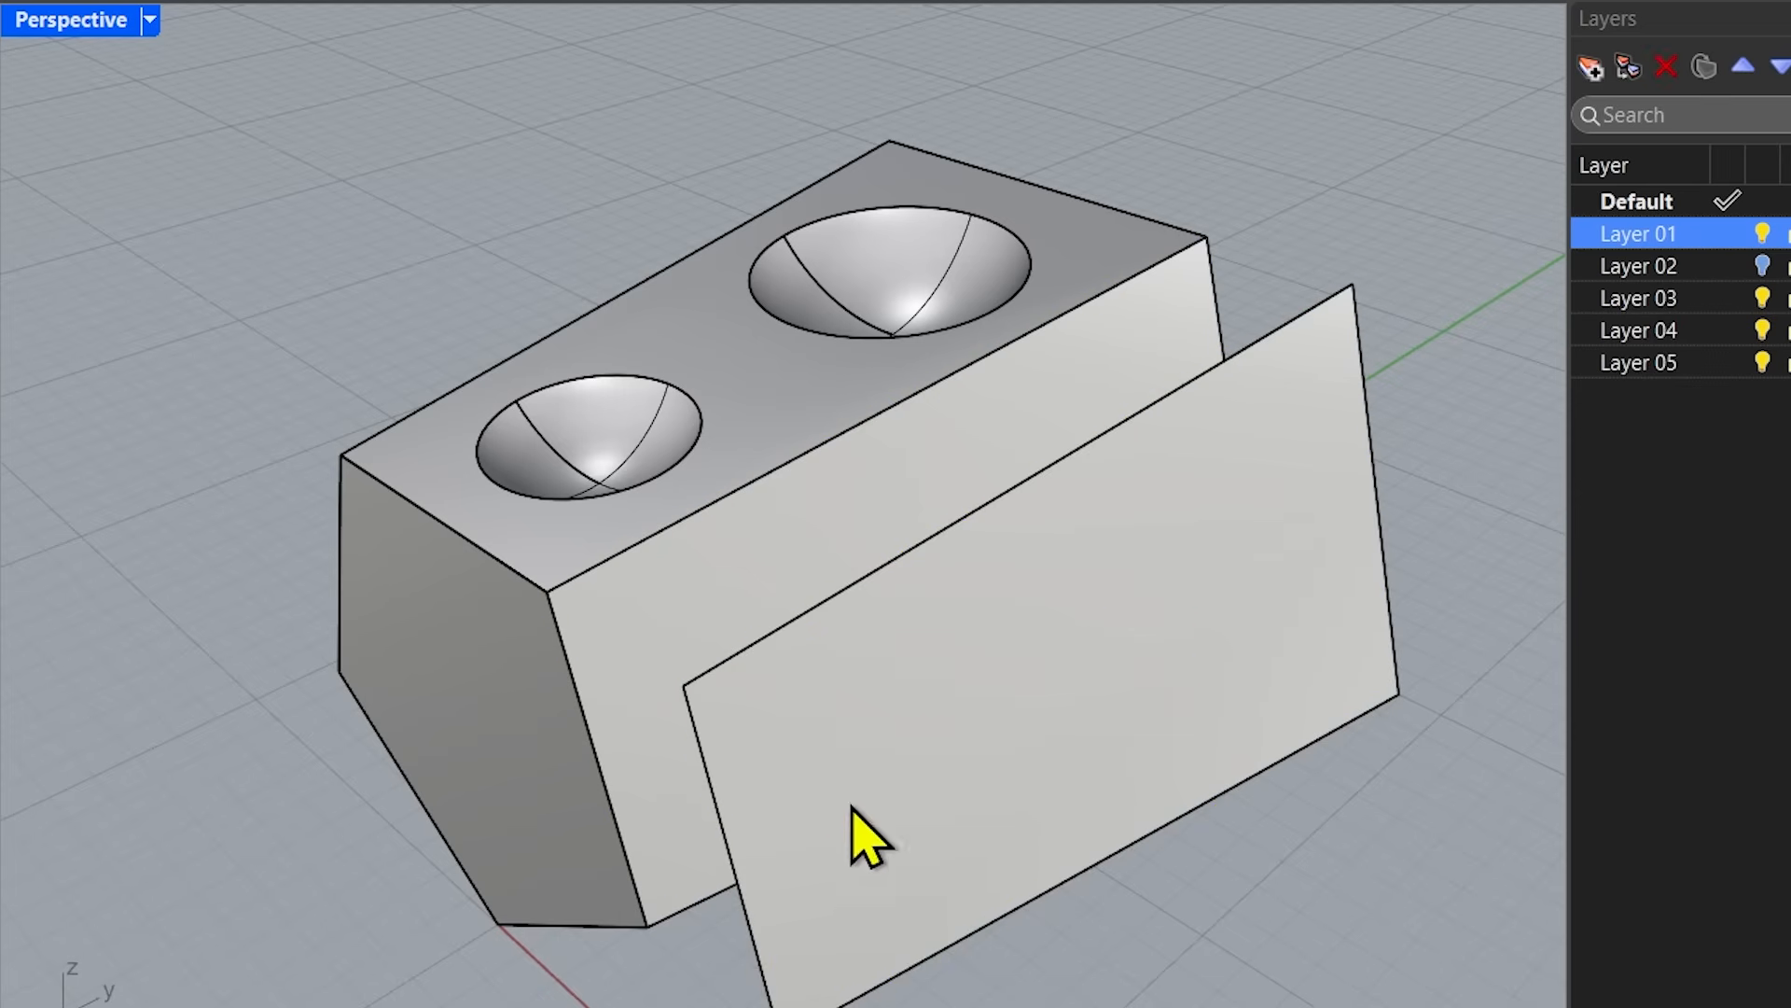
Select the block and the copied face in turn to check that they are separate objects, and examine both from several angles.
click(622, 644)
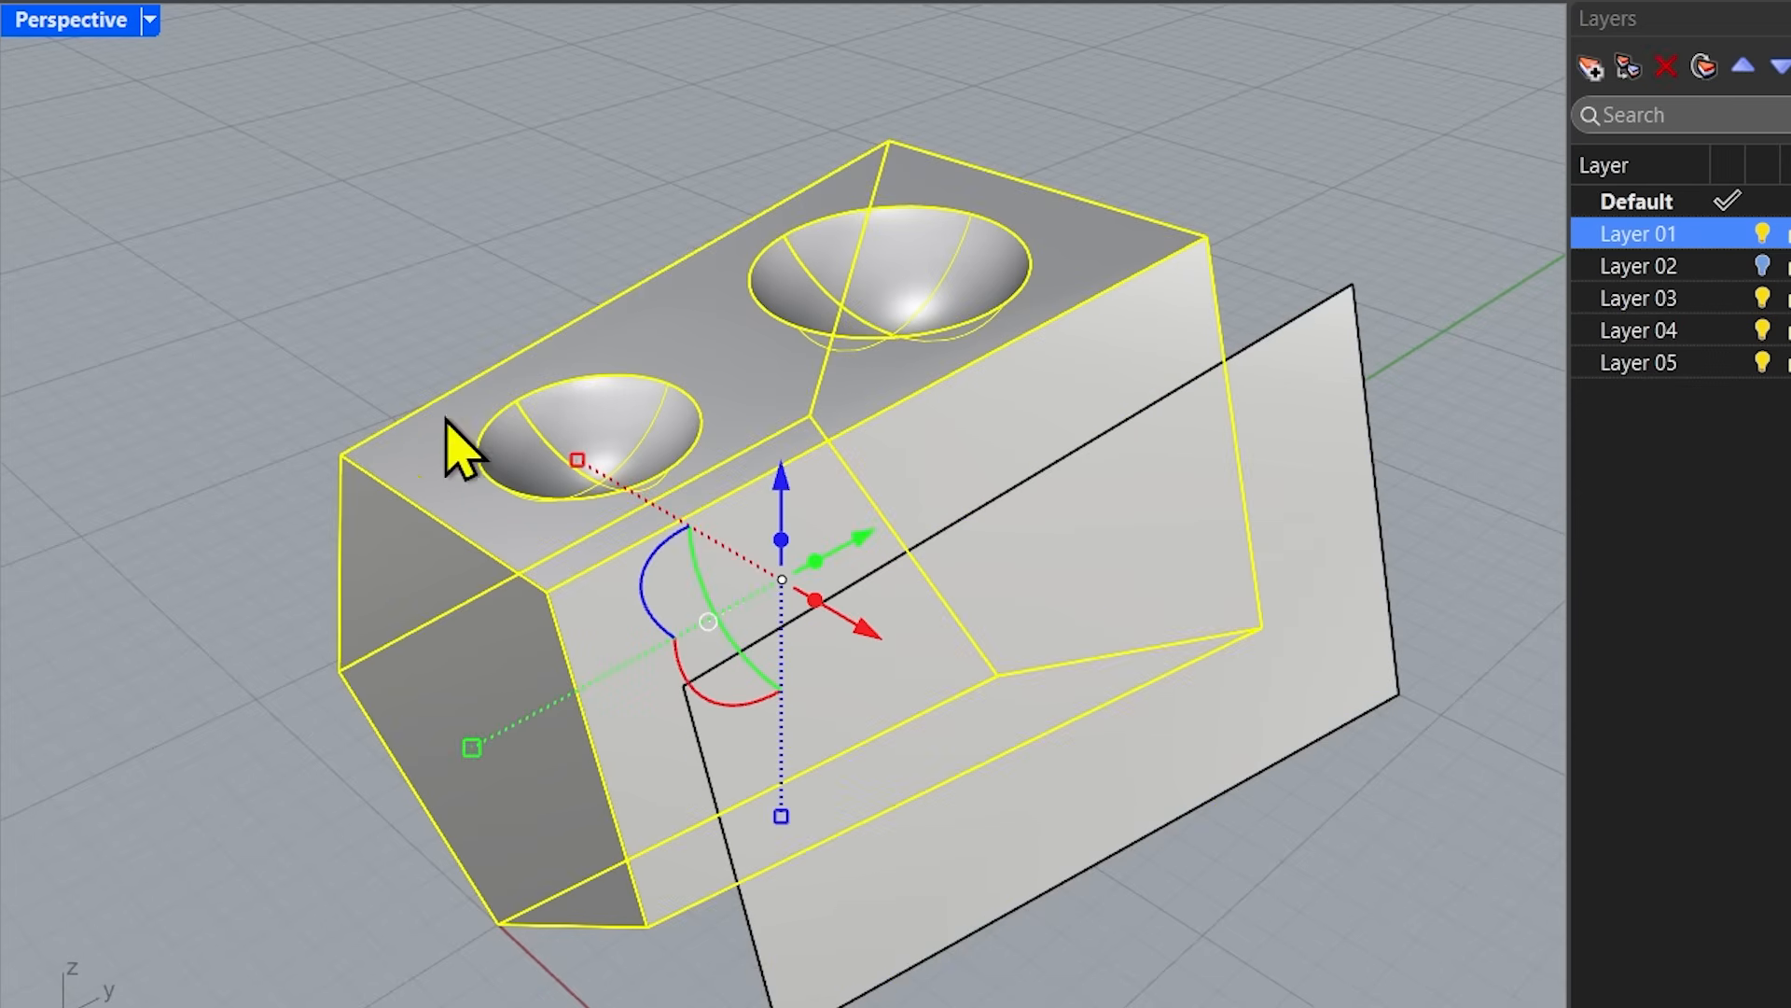
click(336, 886)
click(1002, 798)
right_drag(1138, 948, 1011, 928)
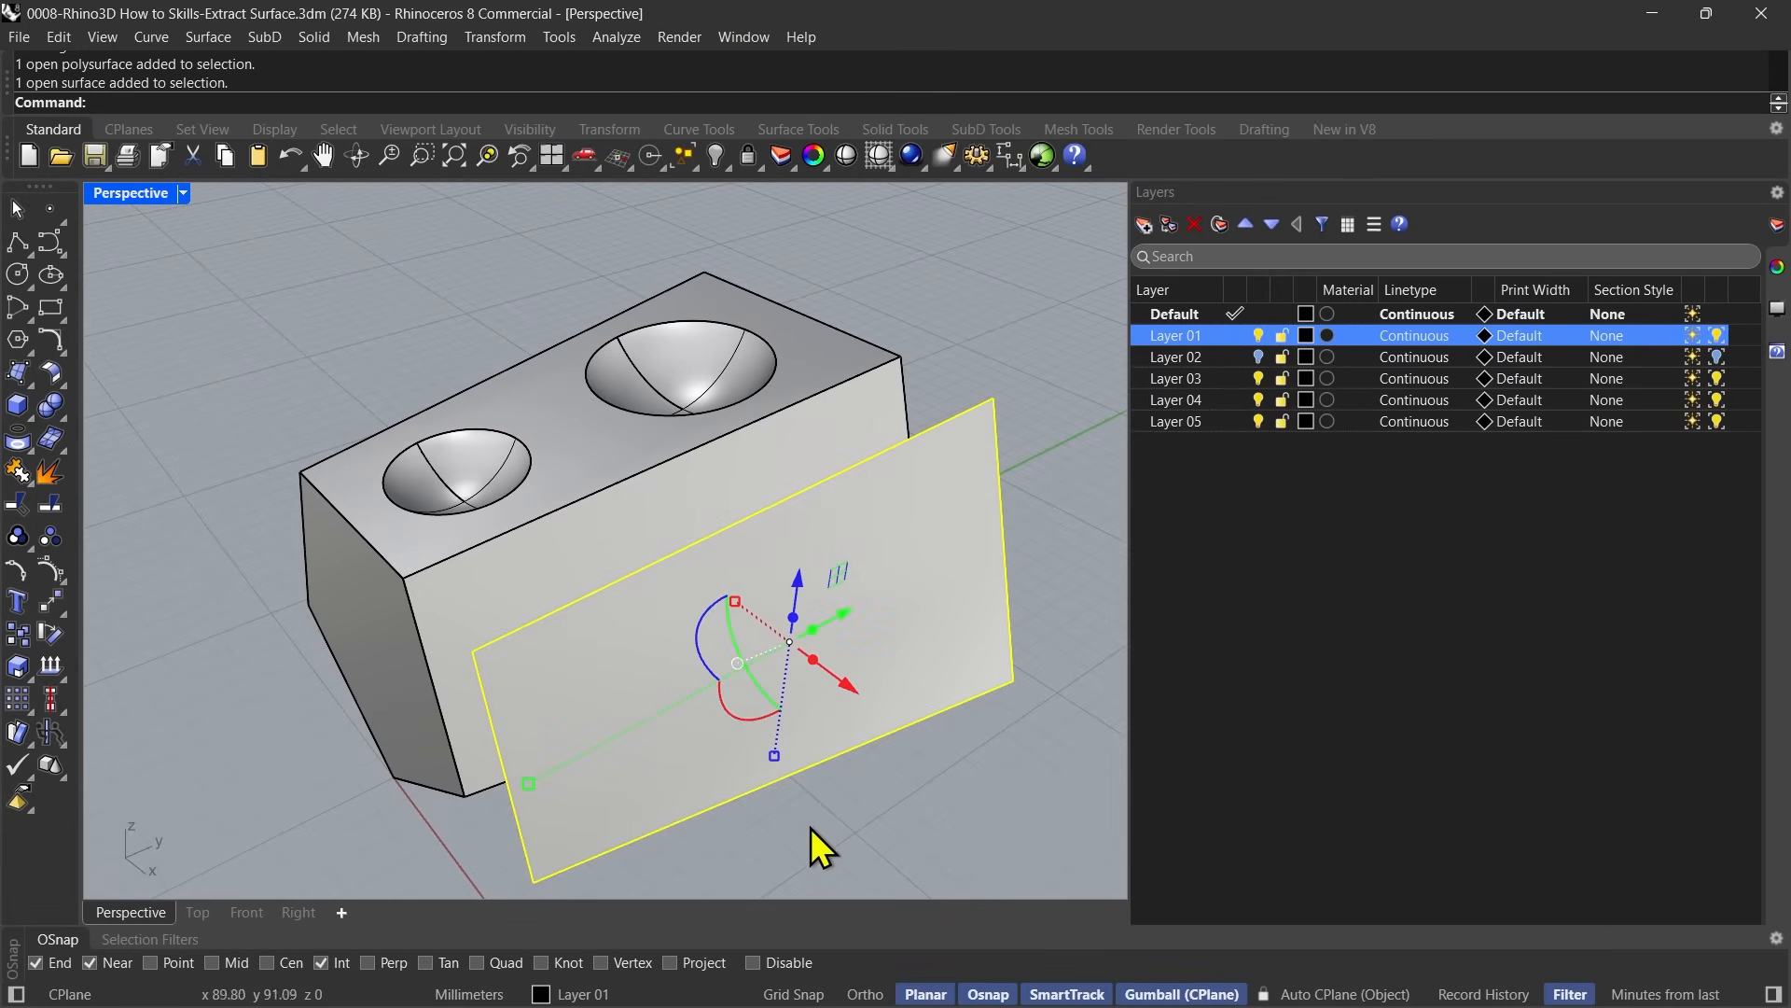
shift+right_drag(838, 843, 850, 822)
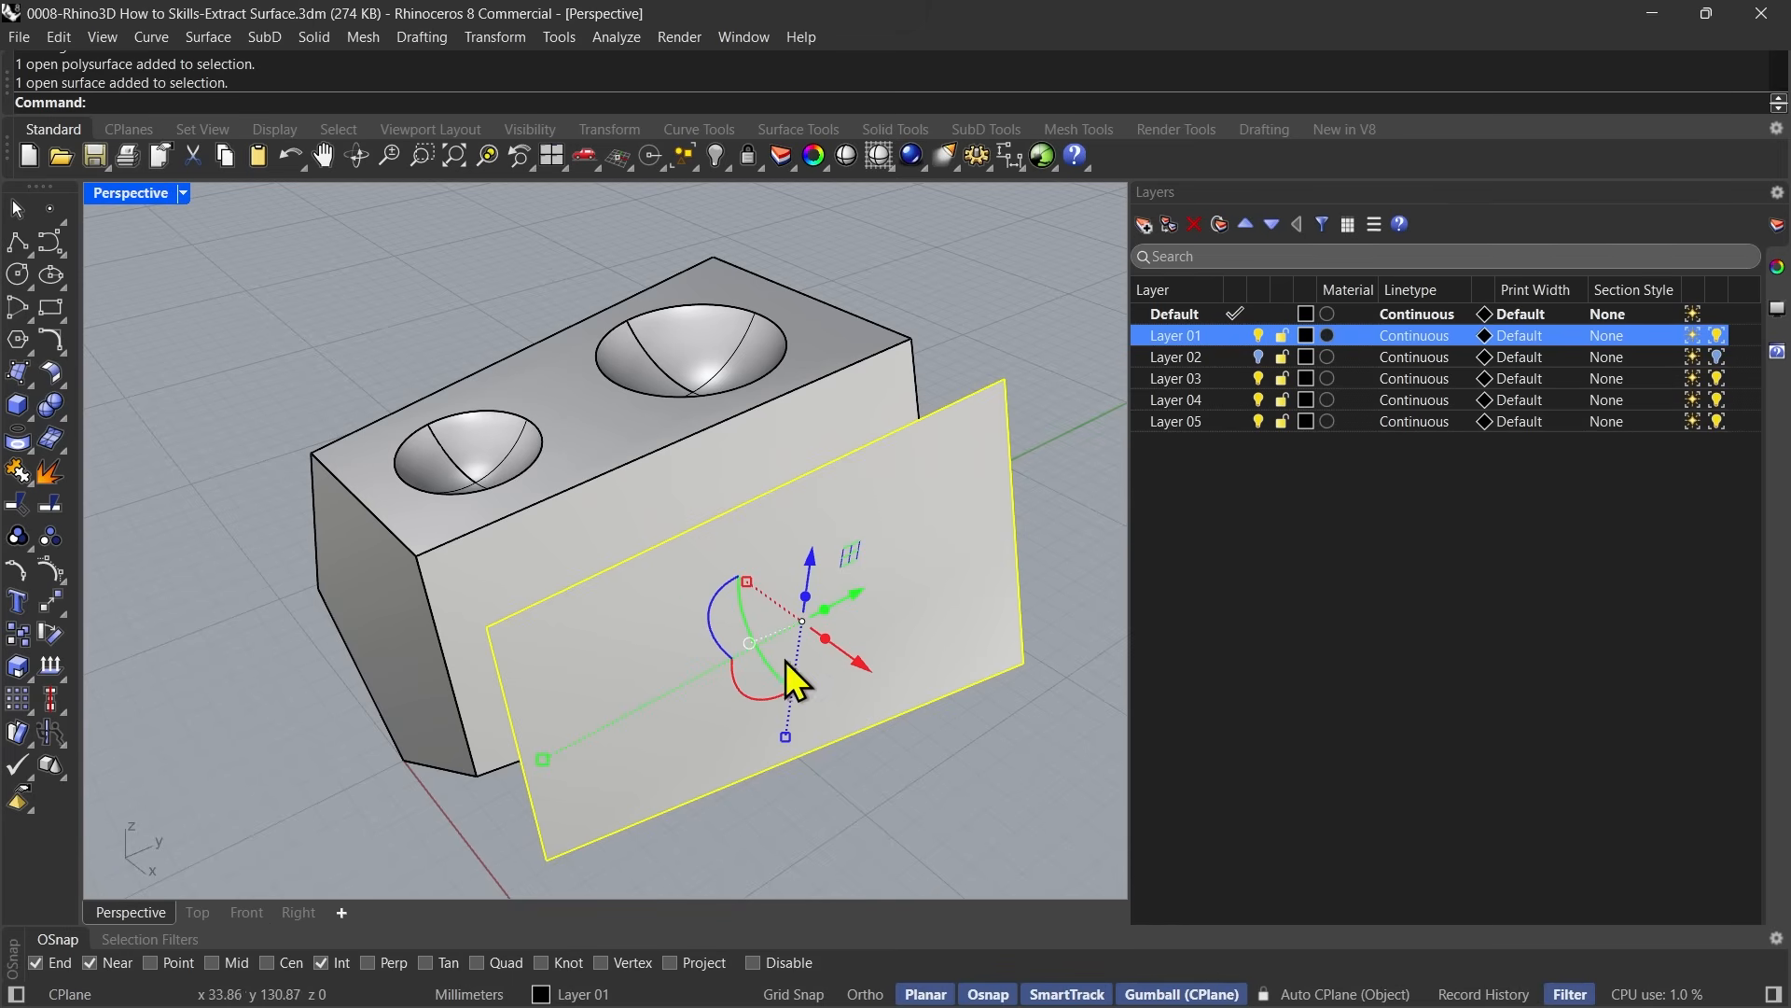
right_drag(848, 780, 714, 830)
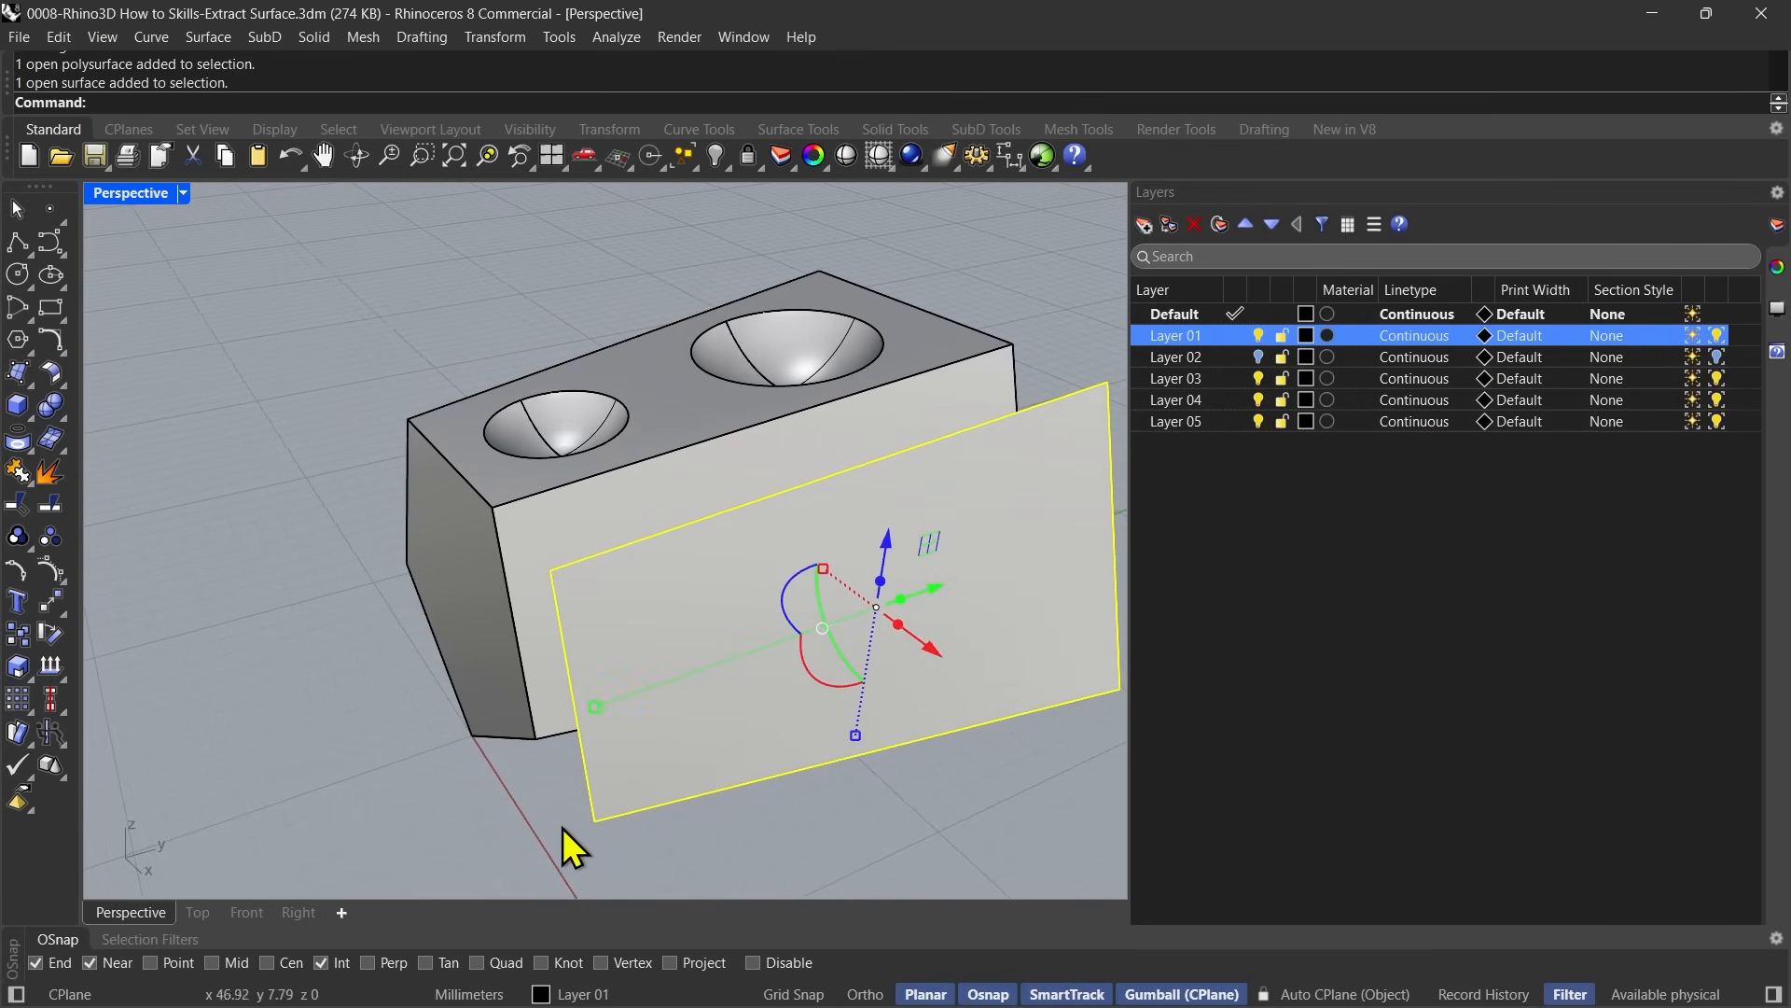
shift+right_drag(573, 830, 430, 791)
shift+right_drag(535, 779, 619, 815)
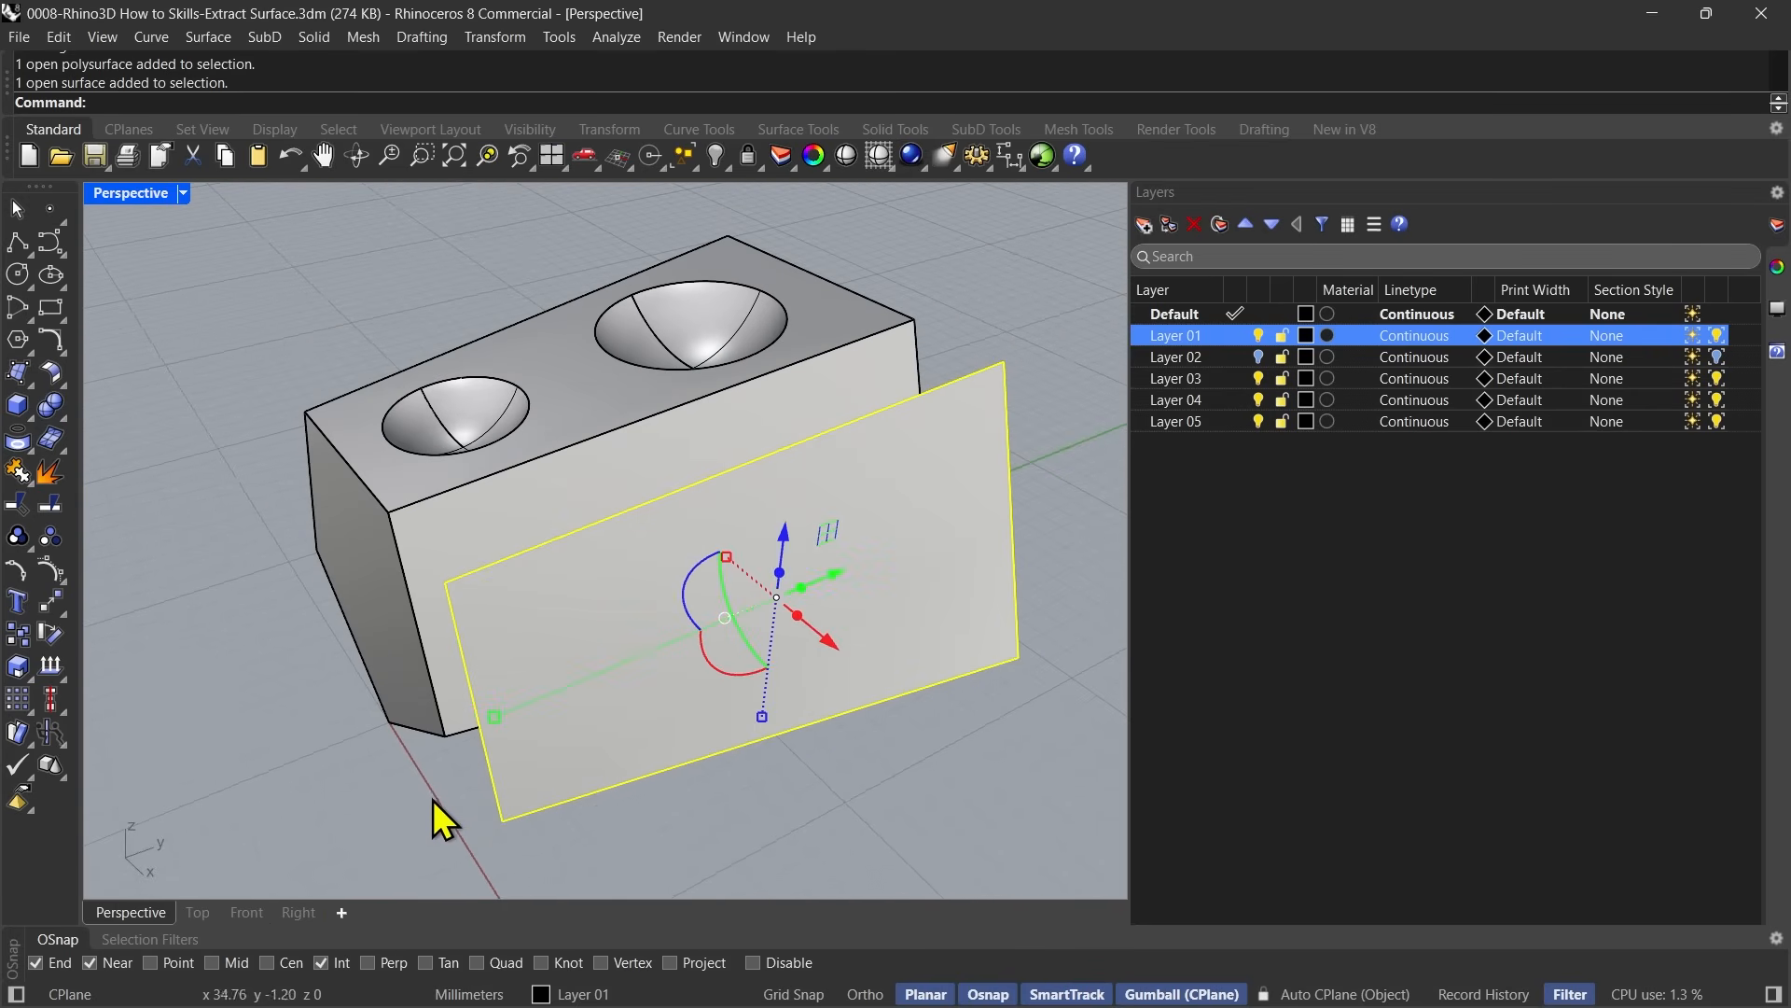
right_drag(439, 798, 418, 777)
shift+right_drag(707, 790, 711, 807)
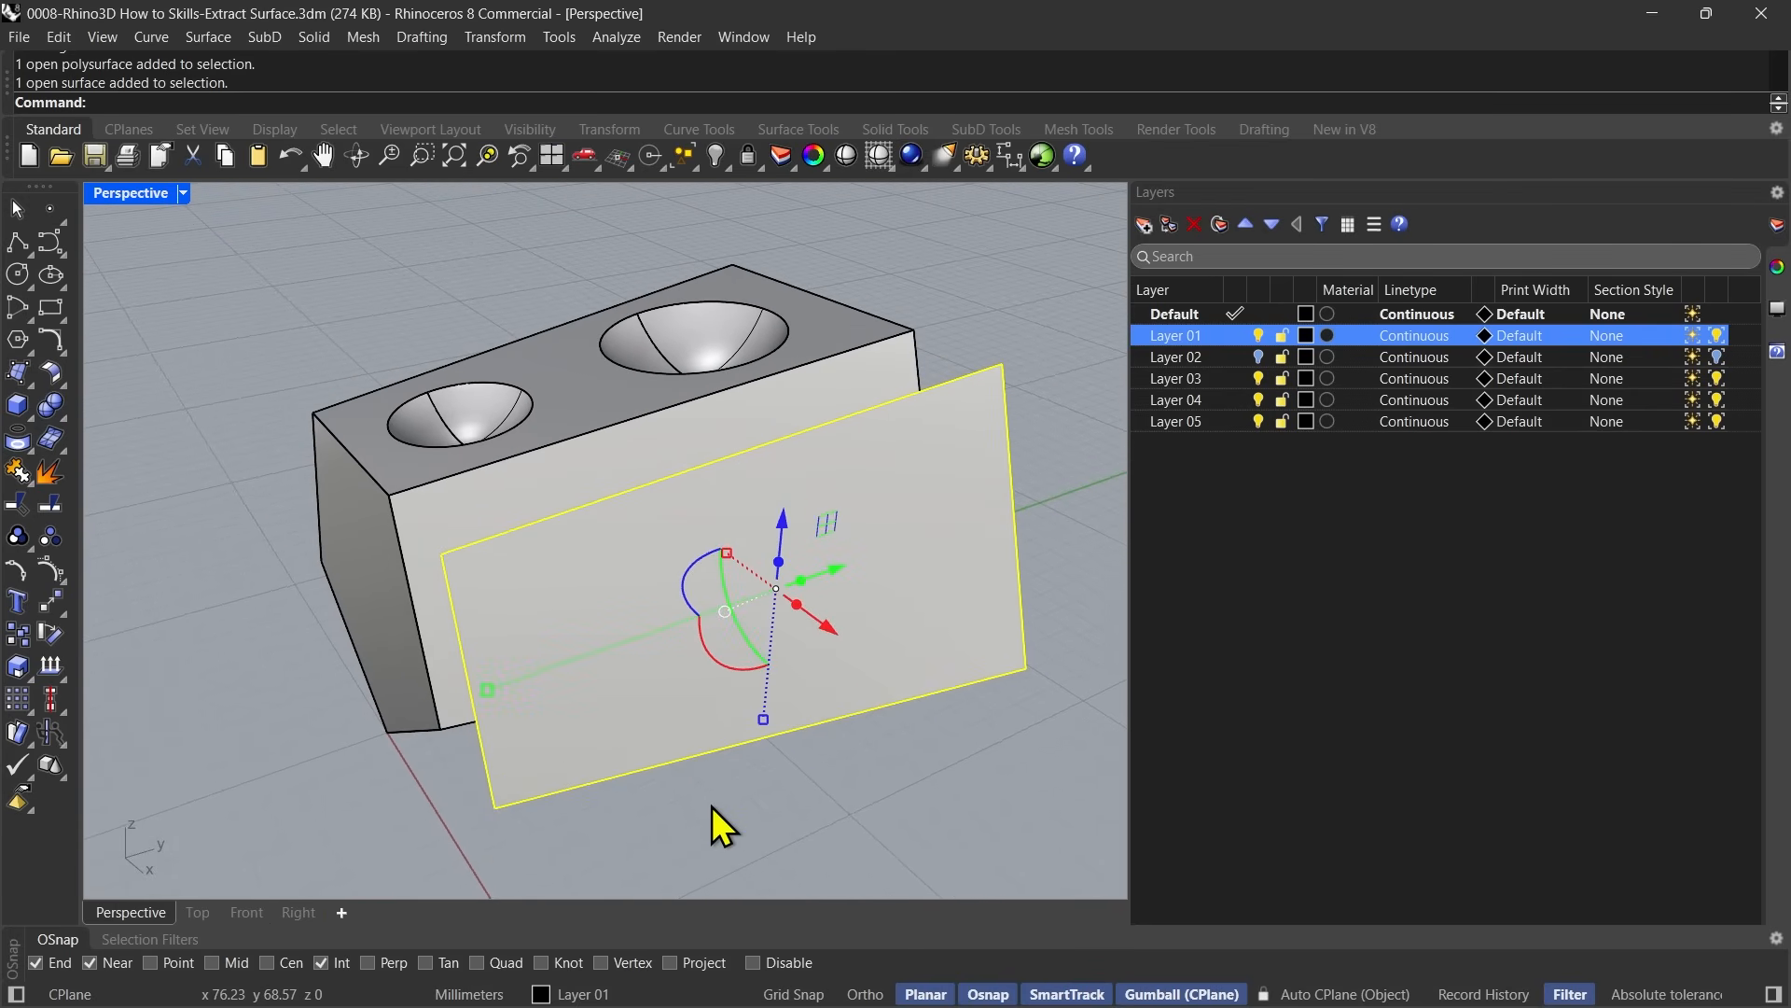